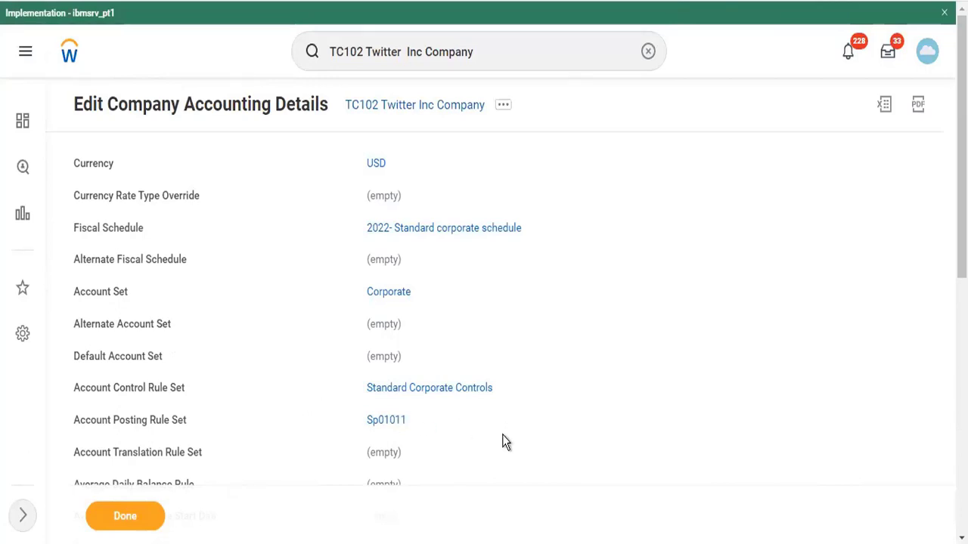
# Open the 2022- Standard corporate schedule fiscal schedule link in a new tab
pyautogui.rightClick(439, 236)
pyautogui.click(456, 248)
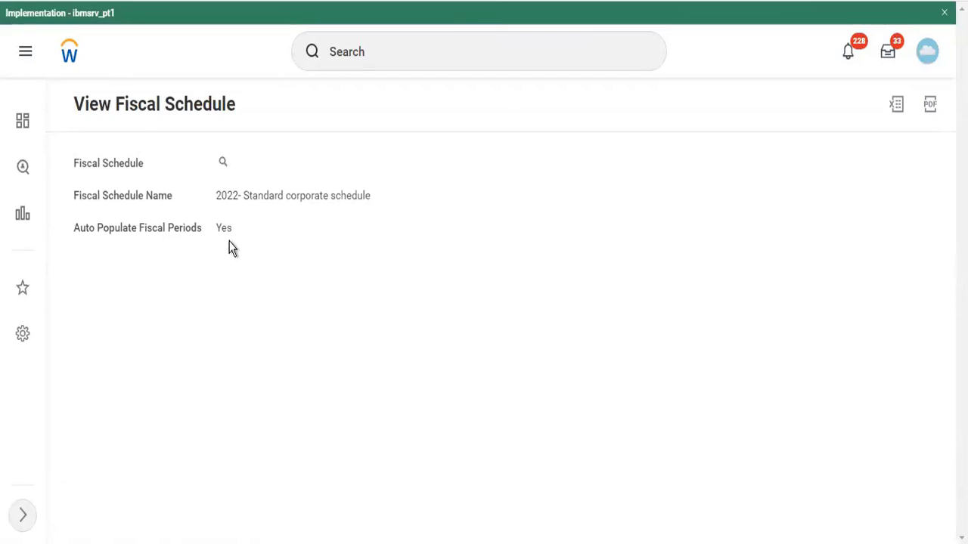
pyautogui.click(224, 167)
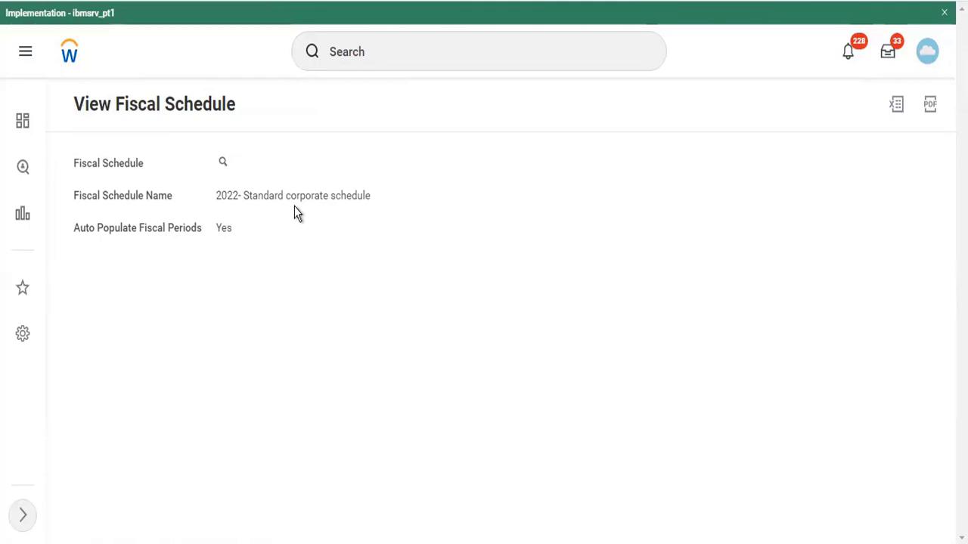
pyautogui.click(222, 163)
pyautogui.click(237, 164)
pyautogui.moveTo(323, 232)
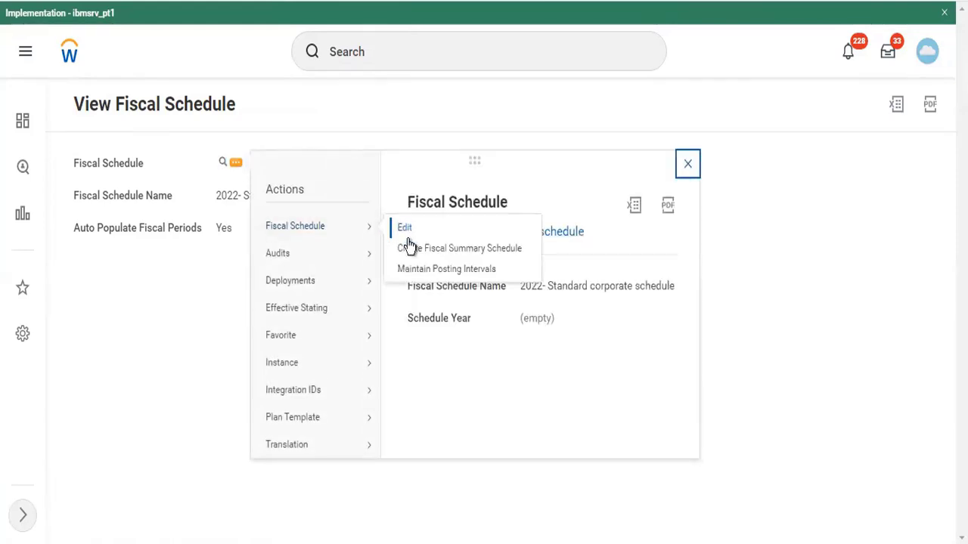
pyautogui.click(415, 270)
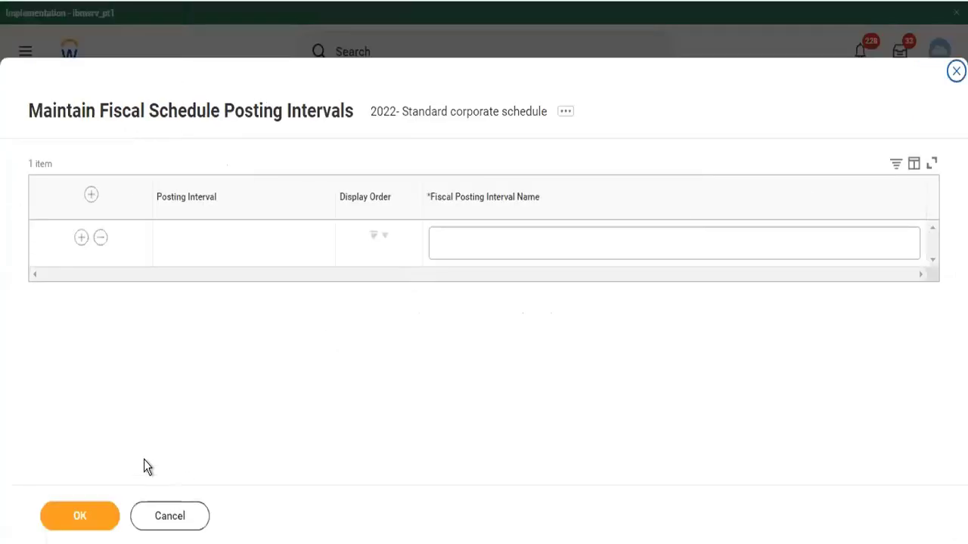
pyautogui.click(162, 517)
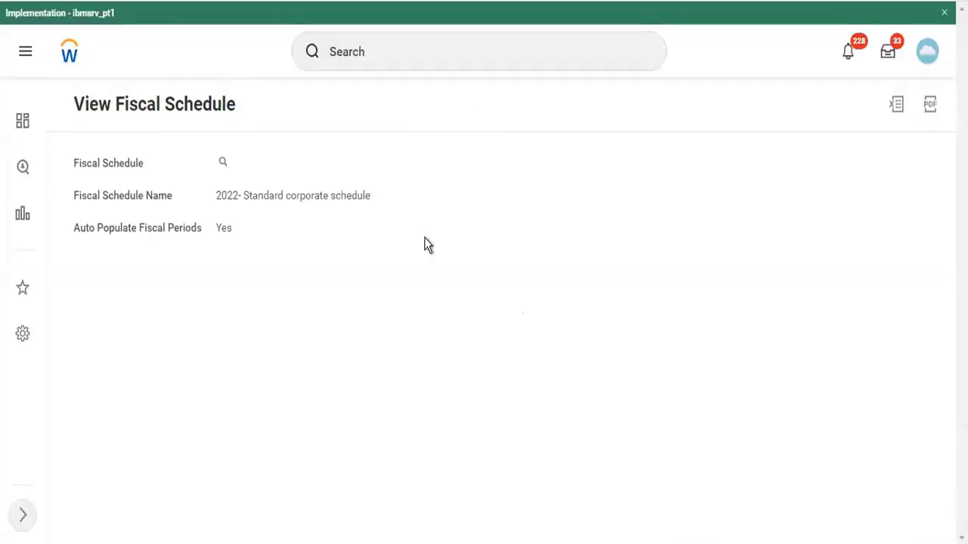
# Search 'cr fisc' and launch the Create Fiscal Schedule task
pyautogui.click(464, 49)
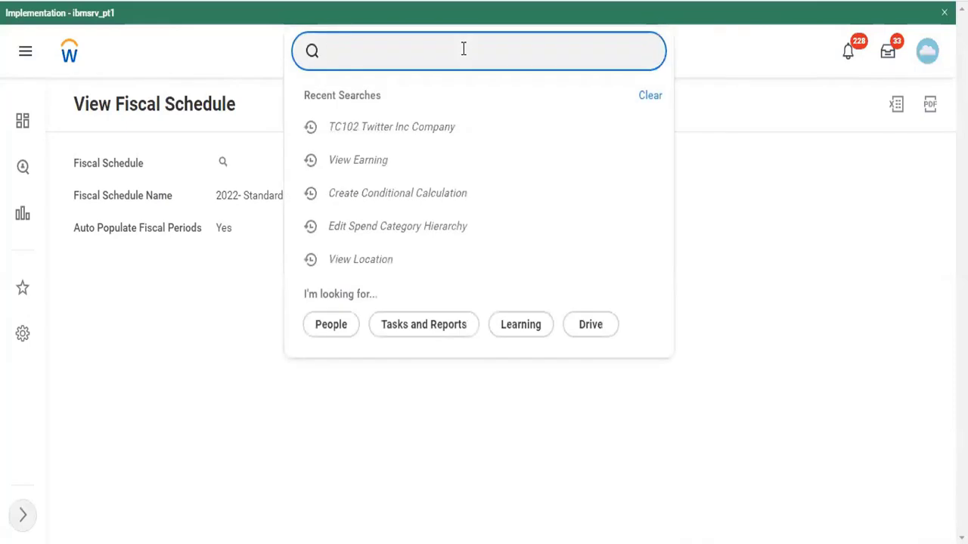
pyautogui.write('cr fisc')
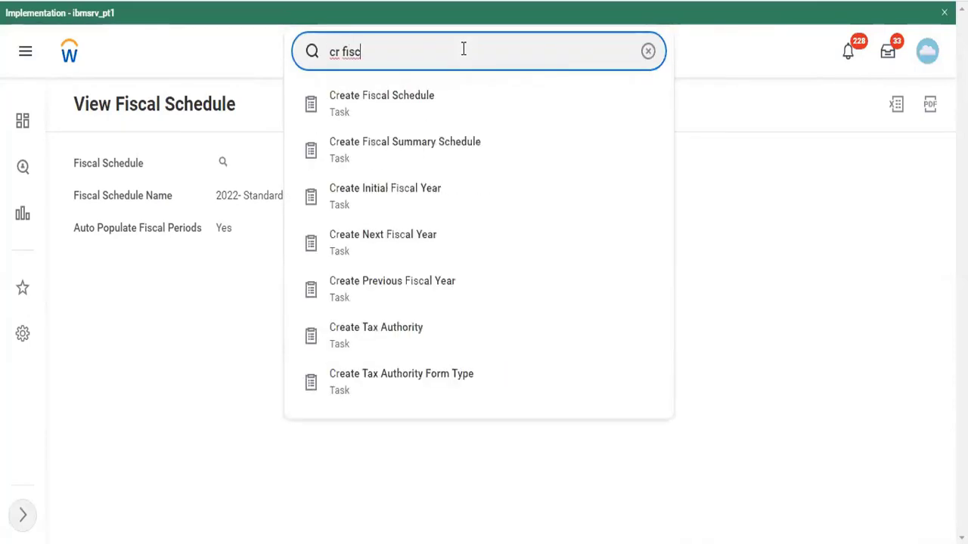
pyautogui.press('Down')
pyautogui.press('Return')
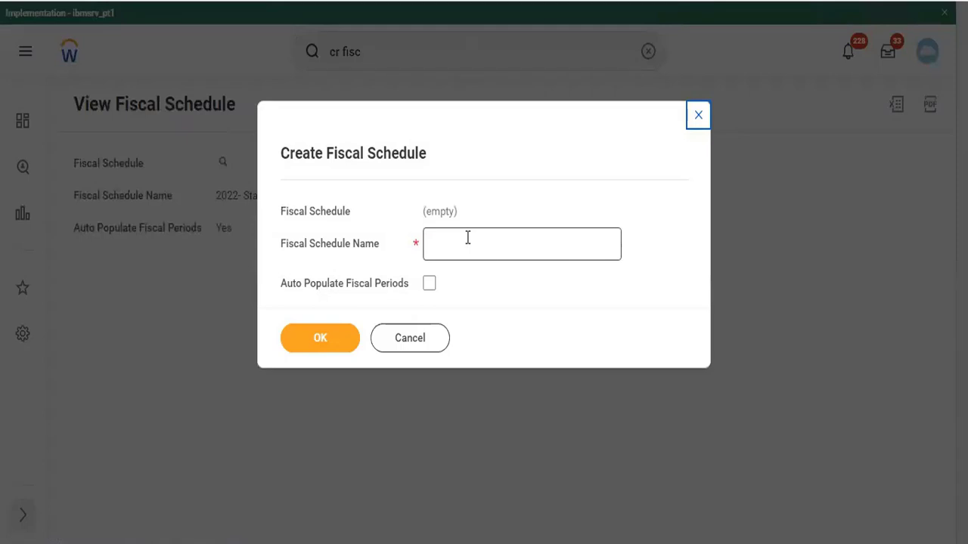
# Name the schedule Dummy201, enable Auto Populate Fiscal Periods, and submit it
pyautogui.click(468, 237)
pyautogui.write('D')
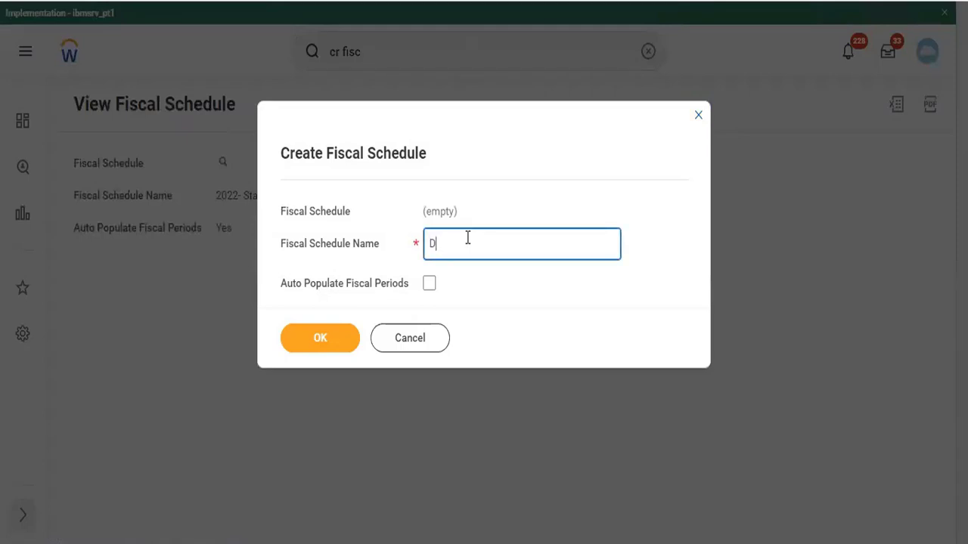
pyautogui.write('ummy201')
pyautogui.click(429, 285)
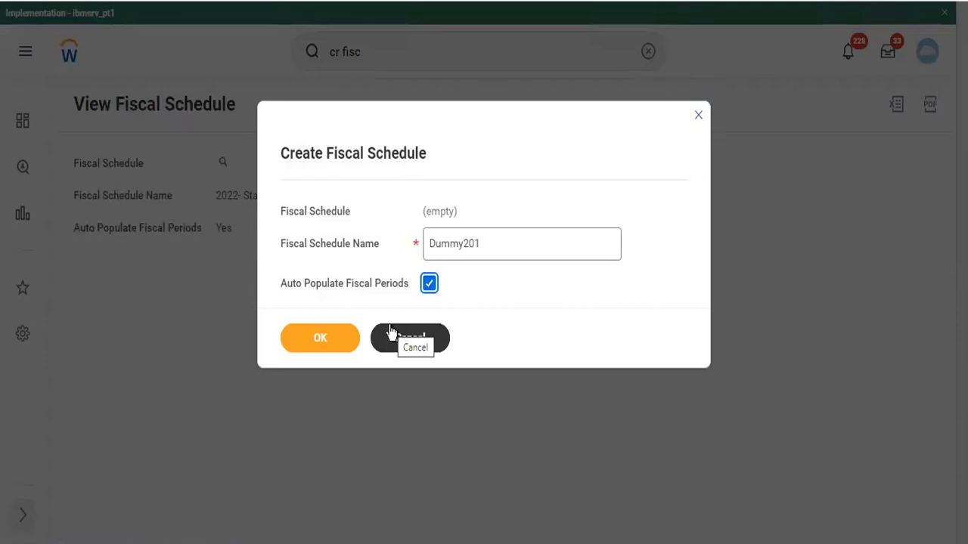
pyautogui.click(308, 346)
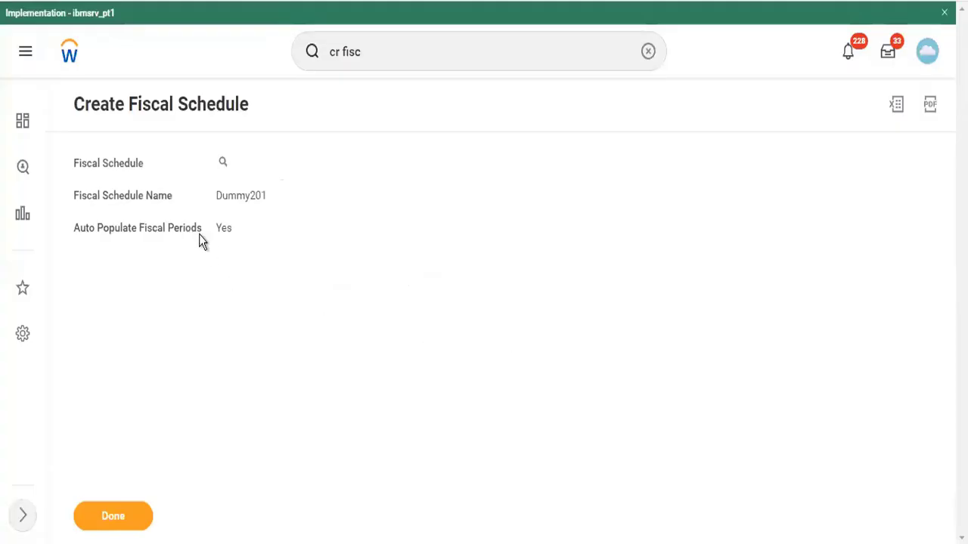
pyautogui.click(412, 42)
# Launch Create Fiscal Summary Schedule and choose Dummy201 as its fiscal schedule
pyautogui.write('al')
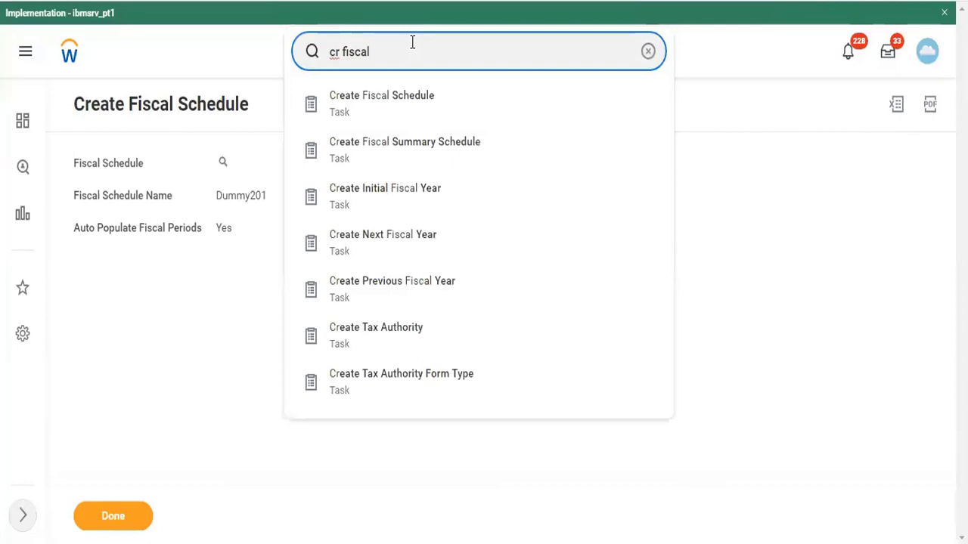
pyautogui.press('Down')
pyautogui.press('Down')
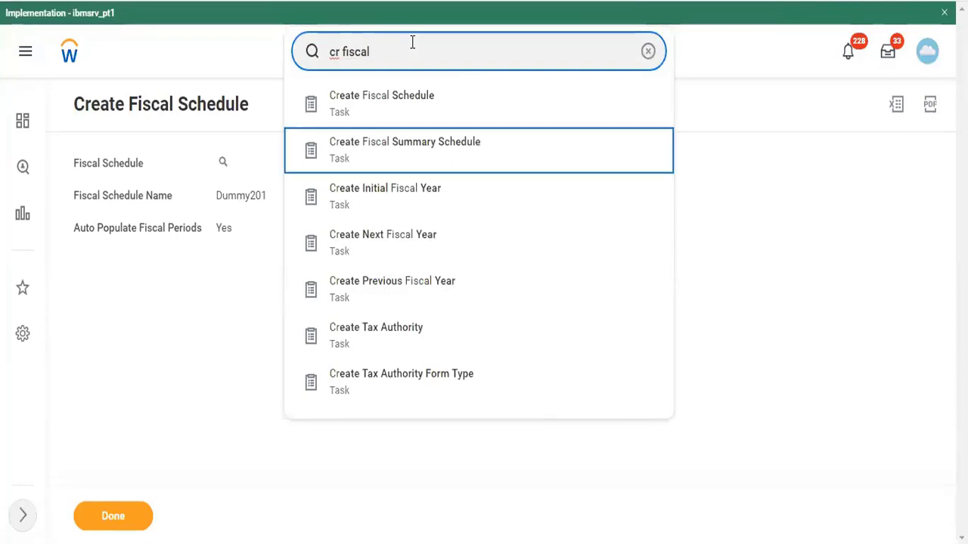
pyautogui.press('Return')
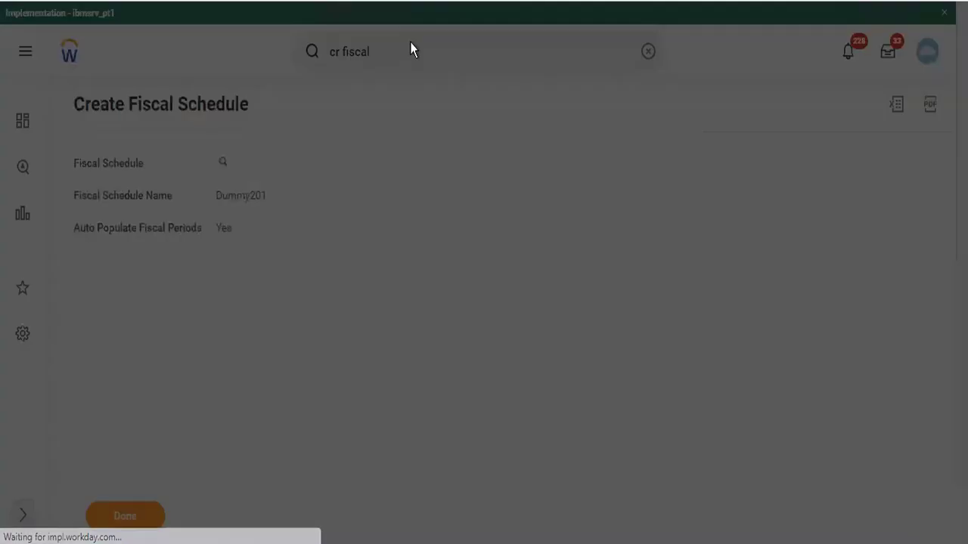
pyautogui.click(406, 212)
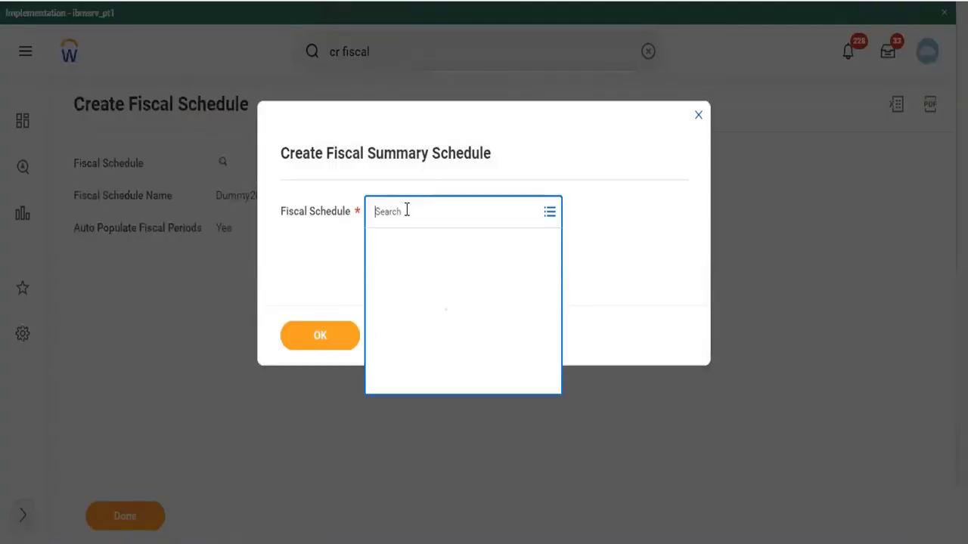
pyautogui.write('dumm')
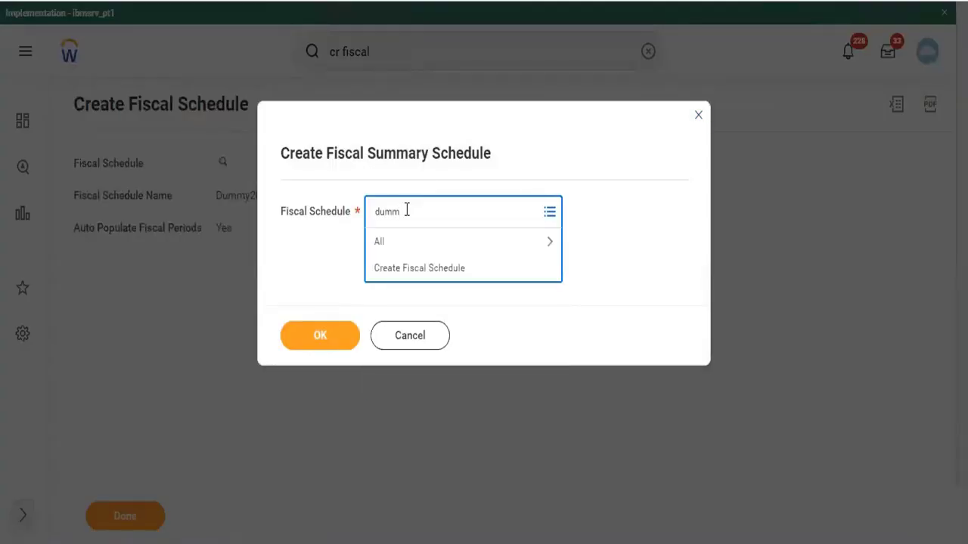
pyautogui.write('y201')
pyautogui.press('Return')
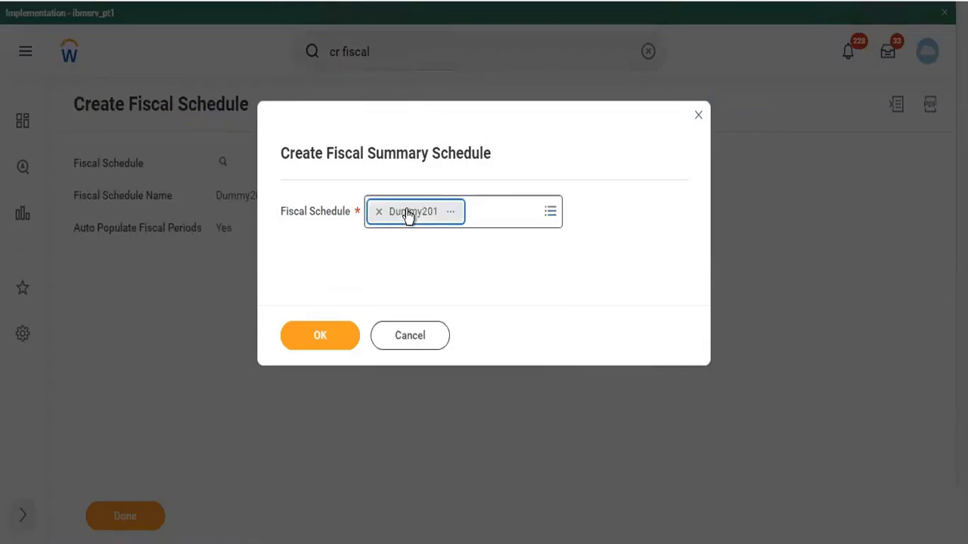
pyautogui.click(324, 336)
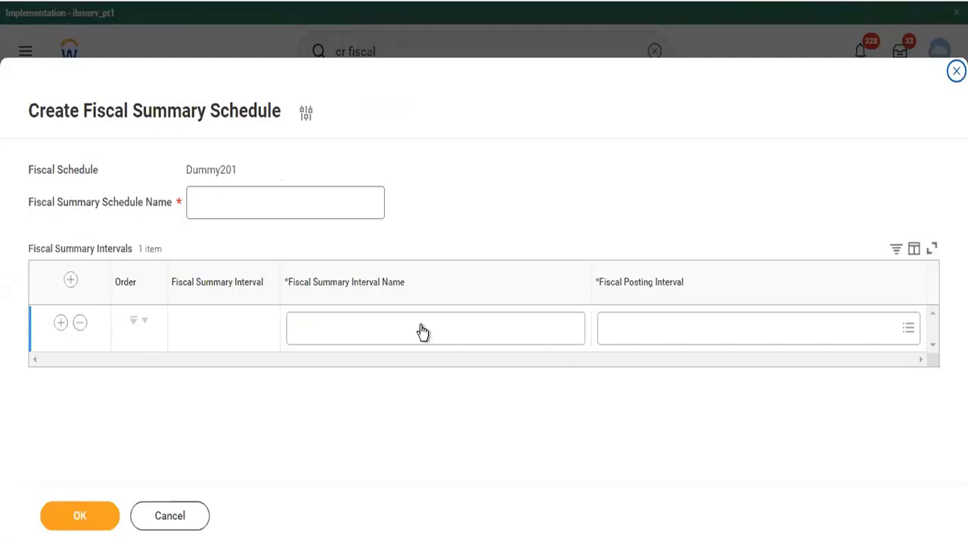
# Check the empty Fiscal Posting Interval list, then cancel out of the summary schedule dialogs
pyautogui.click(614, 337)
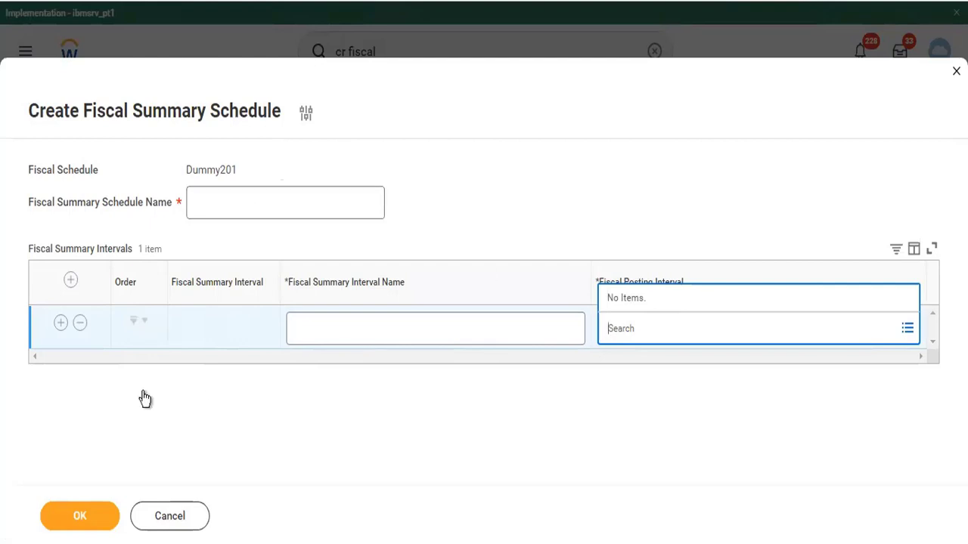
pyautogui.click(157, 522)
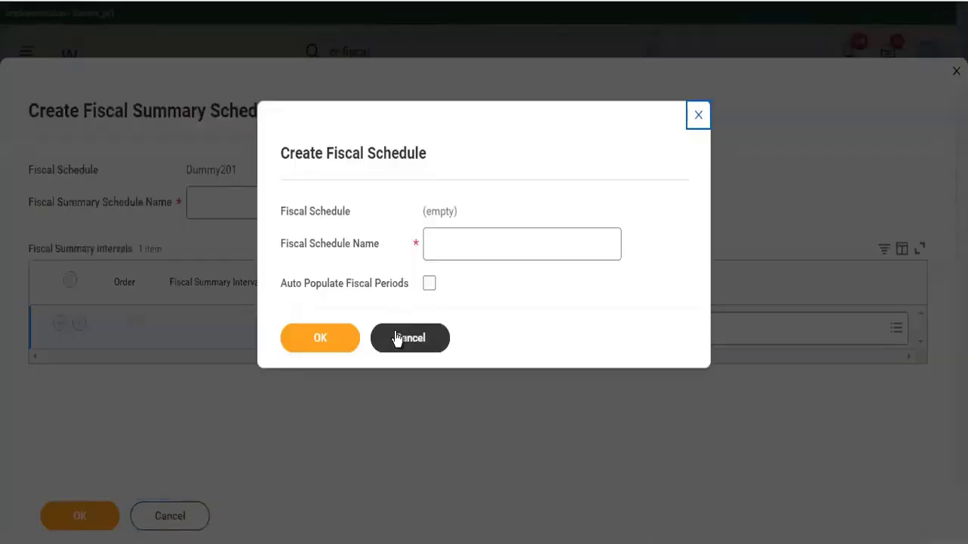
pyautogui.click(394, 333)
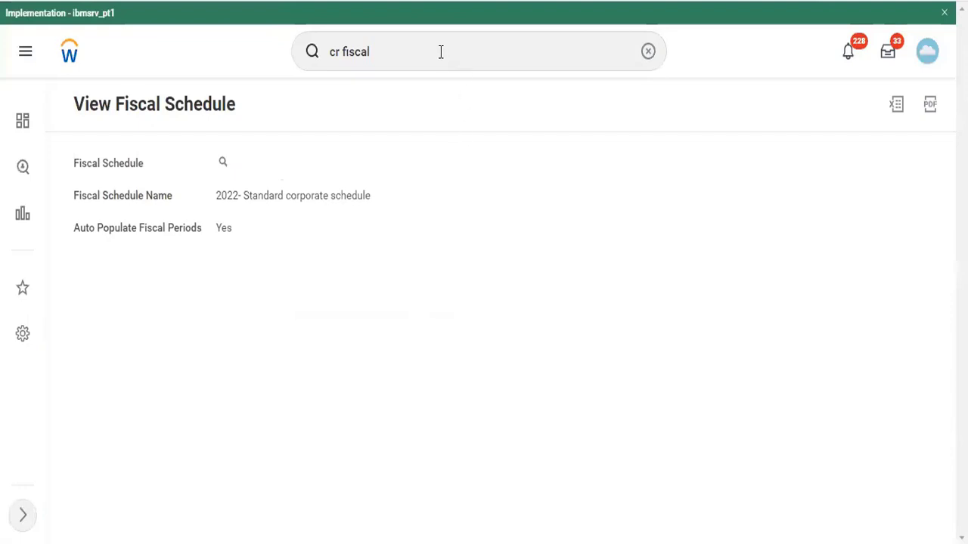
# Search 'posting inter' to launch Maintain Fiscal Schedule Posting Intervals
pyautogui.click(435, 57)
pyautogui.press('BackSpace')
pyautogui.press('BackSpace')
pyautogui.press('BackSpace')
pyautogui.press('BackSpace')
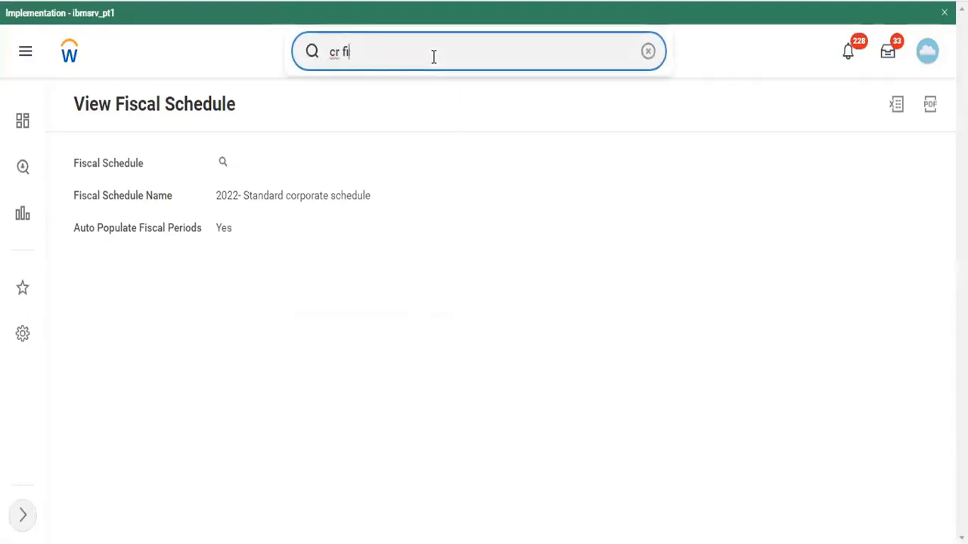
pyautogui.press('BackSpace')
pyautogui.press('BackSpace')
pyautogui.press('BackSpace')
pyautogui.press('BackSpace')
pyautogui.press('BackSpace')
pyautogui.write('post')
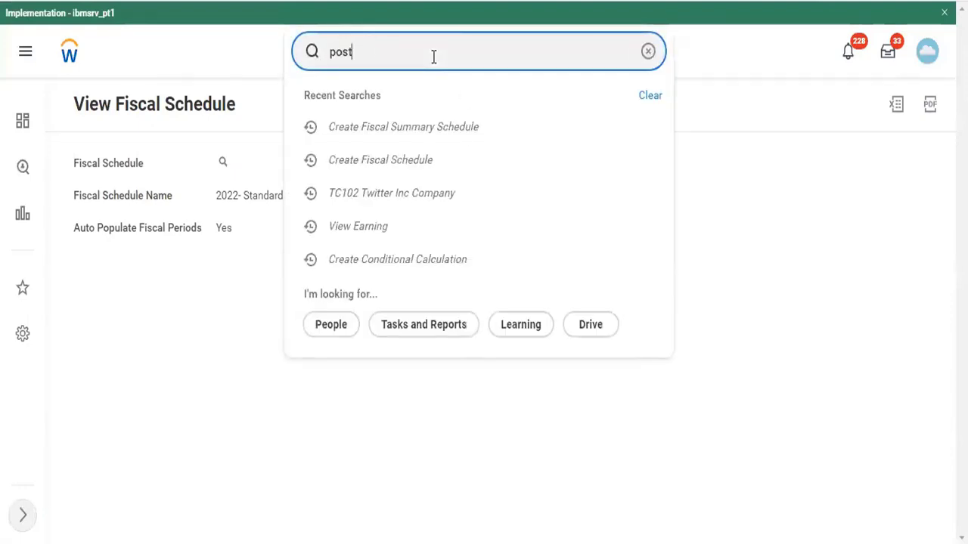
pyautogui.write('ing inte')
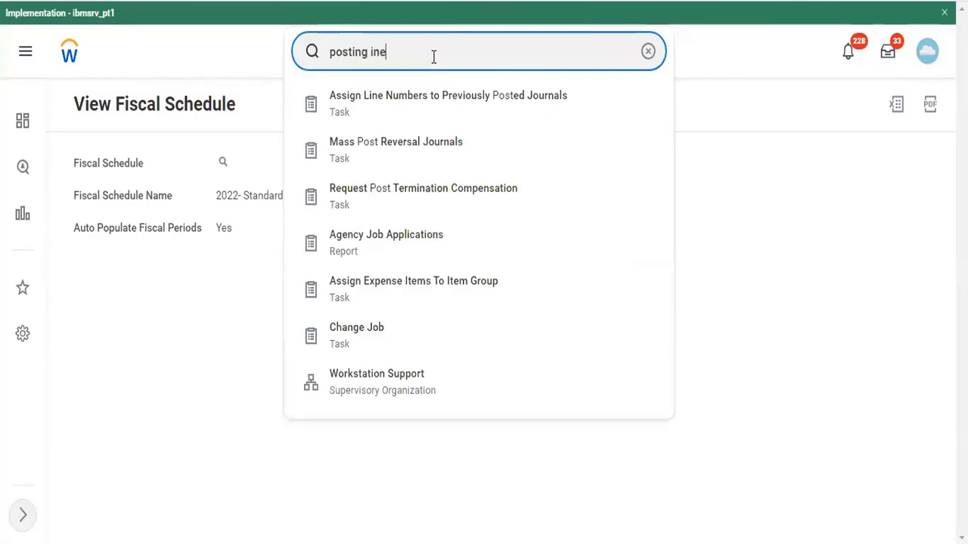
pyautogui.write('r')
pyautogui.press('BackSpace')
pyautogui.press('BackSpace')
pyautogui.write('ter')
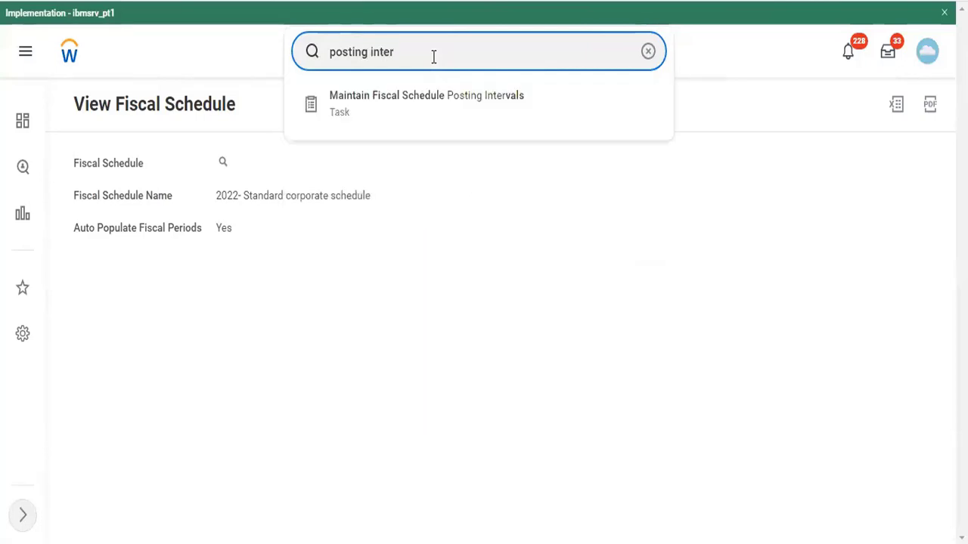
pyautogui.press('Down')
pyautogui.press('Return')
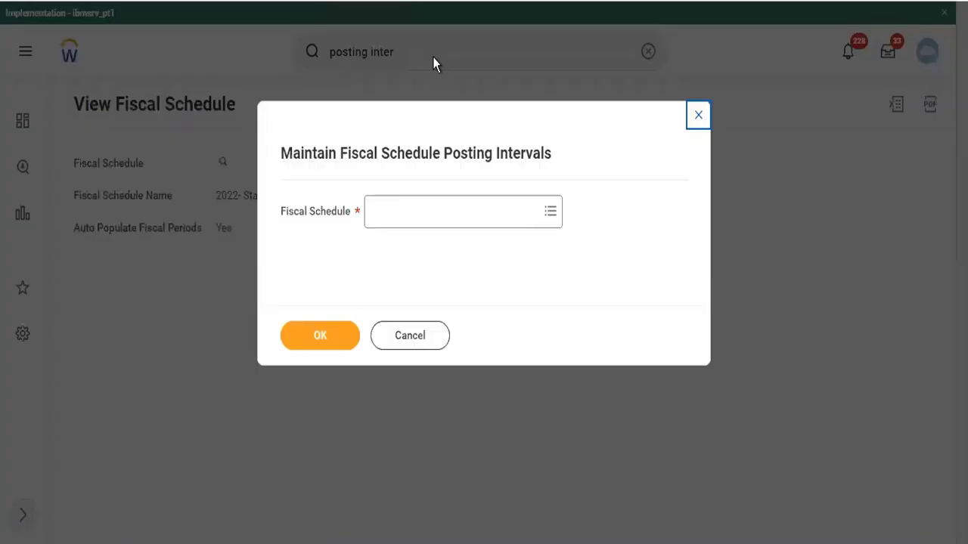
# Select Dummy201 as the fiscal schedule and bring up its posting intervals
pyautogui.click(426, 218)
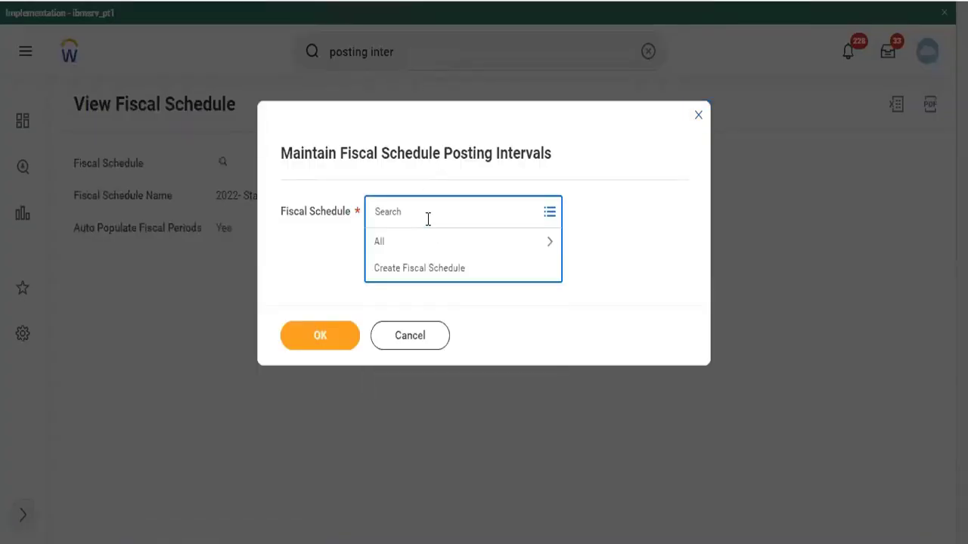
pyautogui.write('dummy')
pyautogui.press('Return')
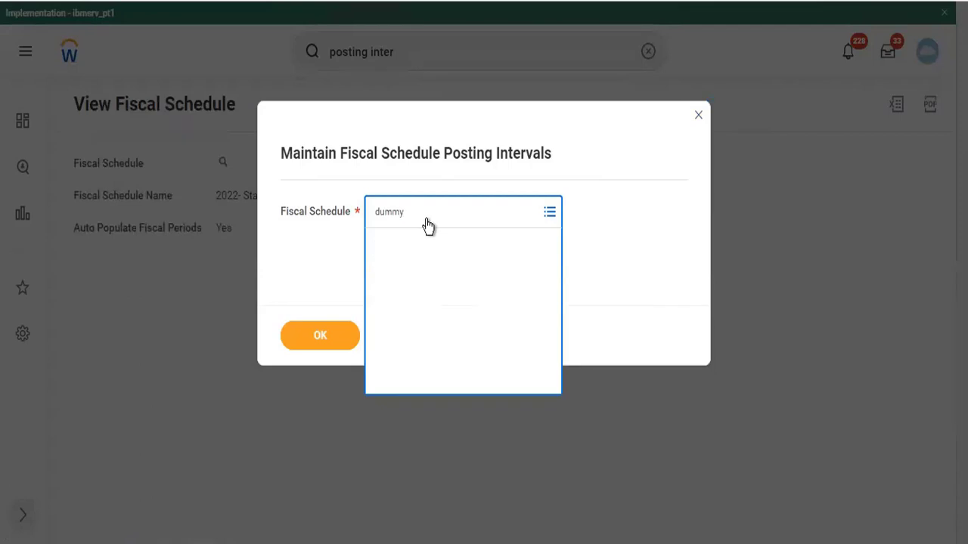
pyautogui.click(334, 344)
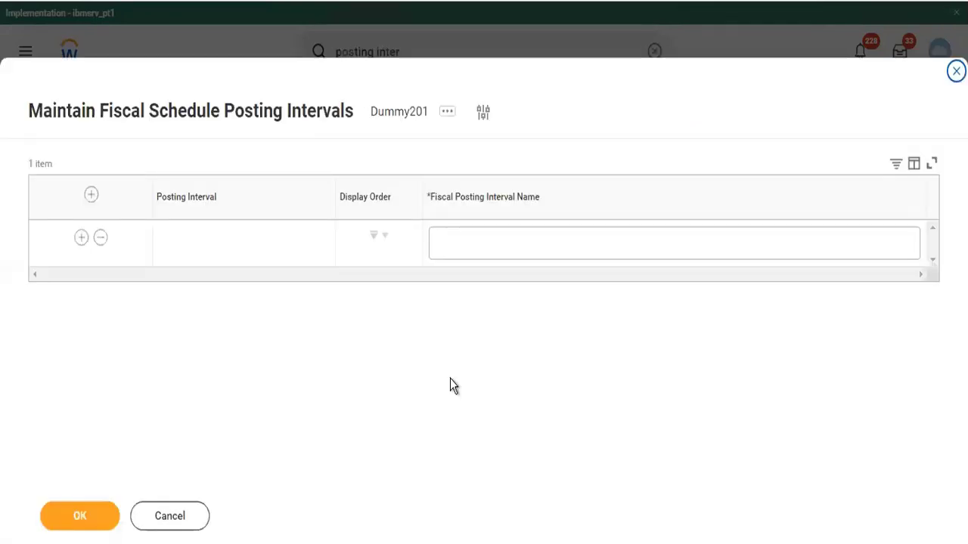
# Enter the first posting intervals Jan, Feb, Mar, Apr and May, one row each
pyautogui.click(490, 254)
pyautogui.write('jan')
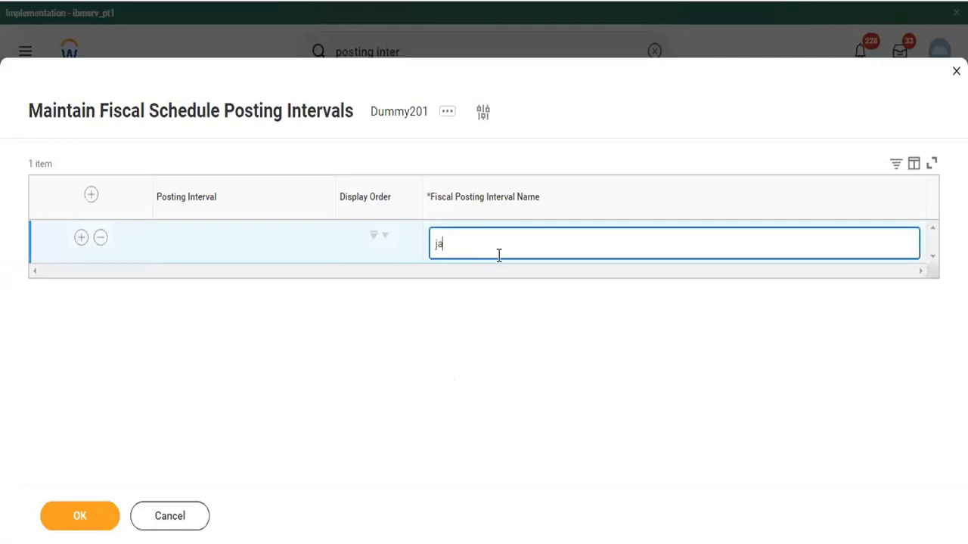
pyautogui.press('BackSpace')
pyautogui.press('BackSpace')
pyautogui.press('BackSpace')
pyautogui.write('Jan')
pyautogui.click(80, 239)
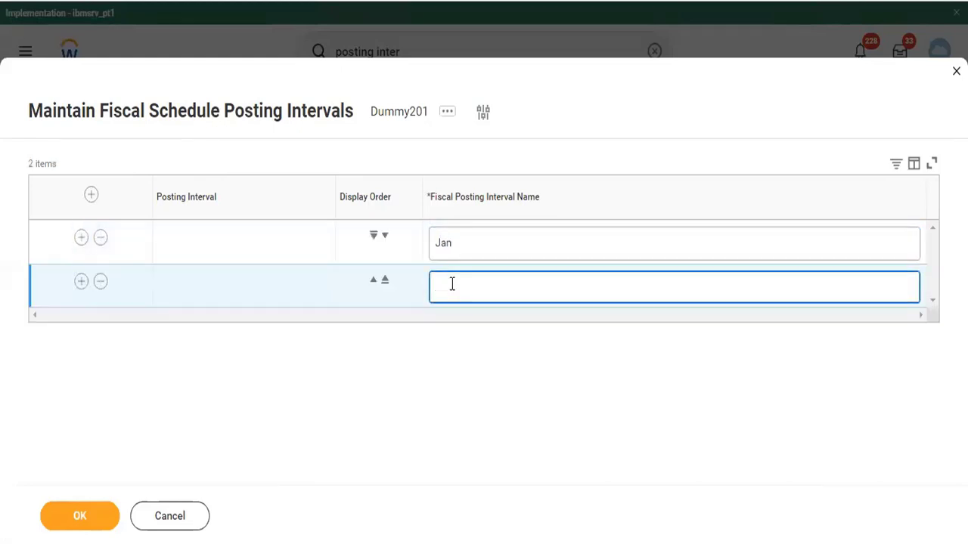
pyautogui.write('Feb')
pyautogui.click(81, 284)
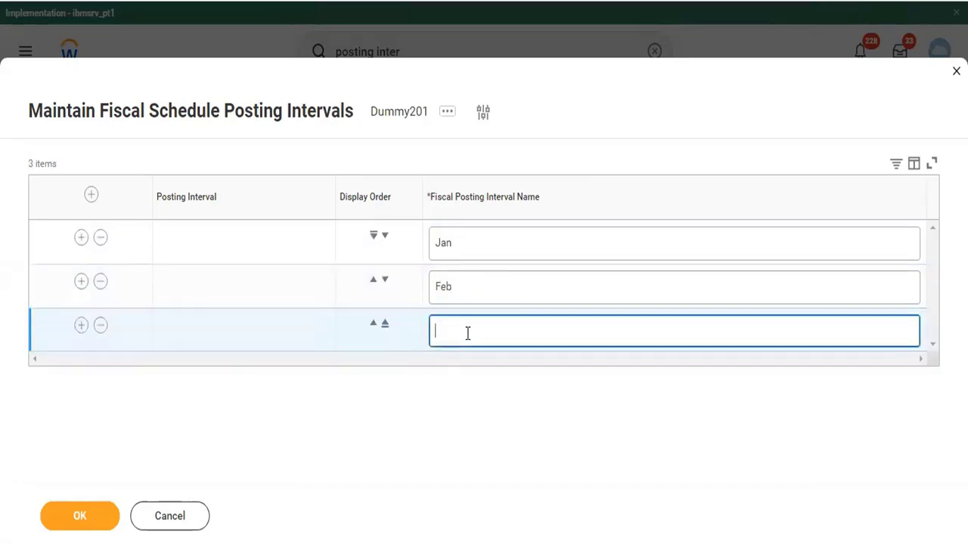
pyautogui.write('Mar')
pyautogui.click(80, 325)
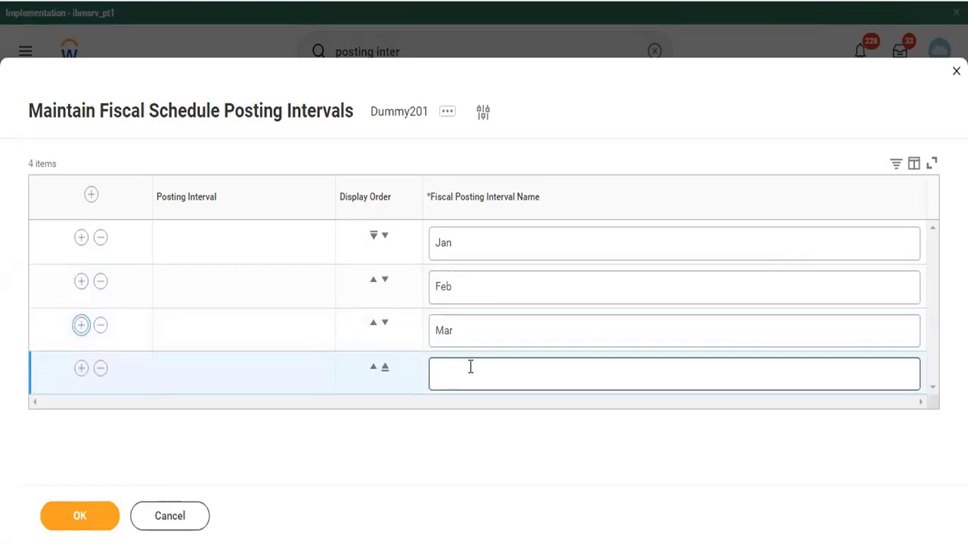
pyautogui.write('Apr')
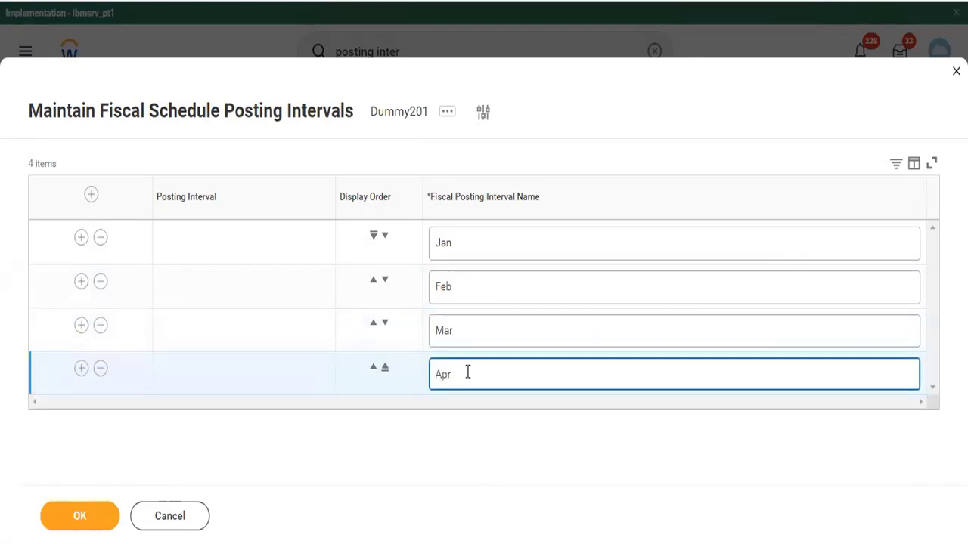
pyautogui.click(81, 369)
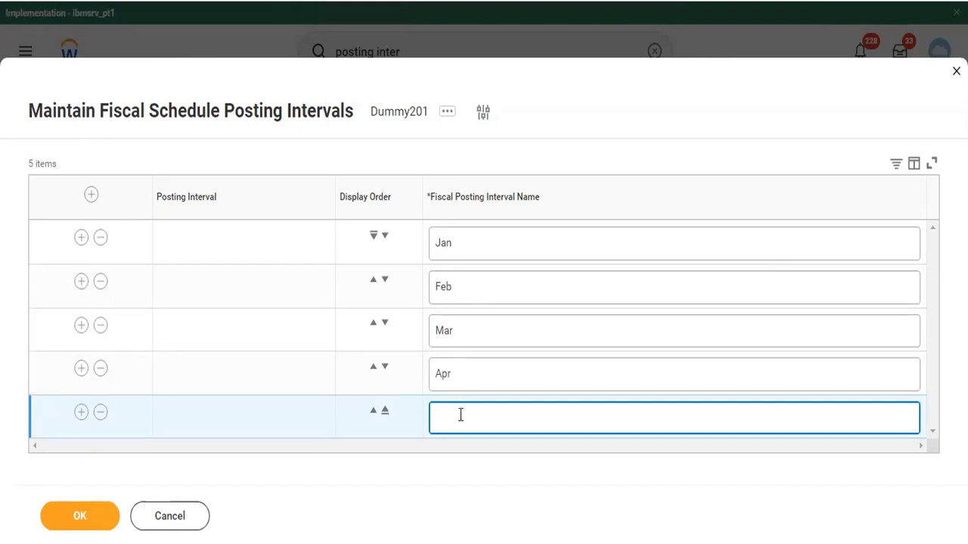
pyautogui.write('May')
# Add rows named June, Jul, Aug and Sep, correcting the doubled S in Sep
pyautogui.click(78, 415)
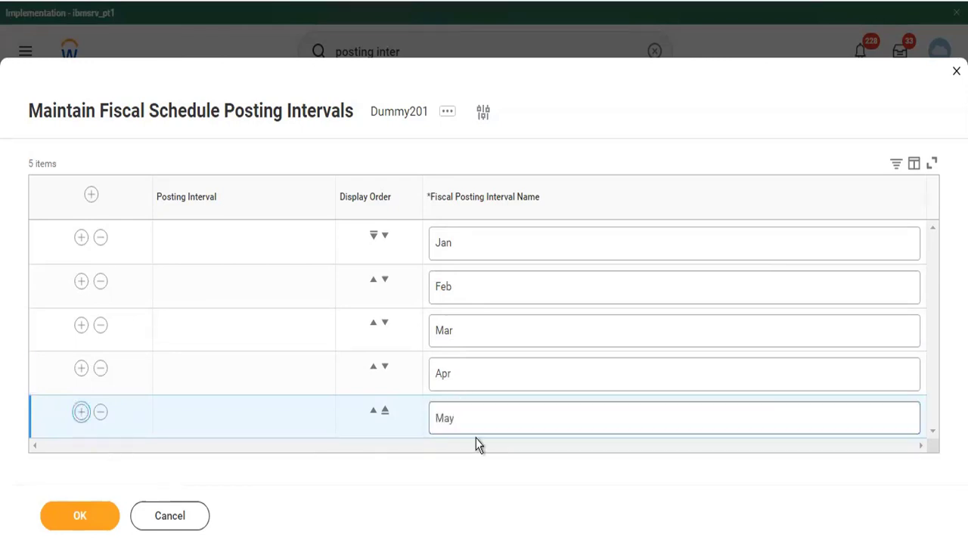
pyautogui.click(460, 435)
pyautogui.write('June')
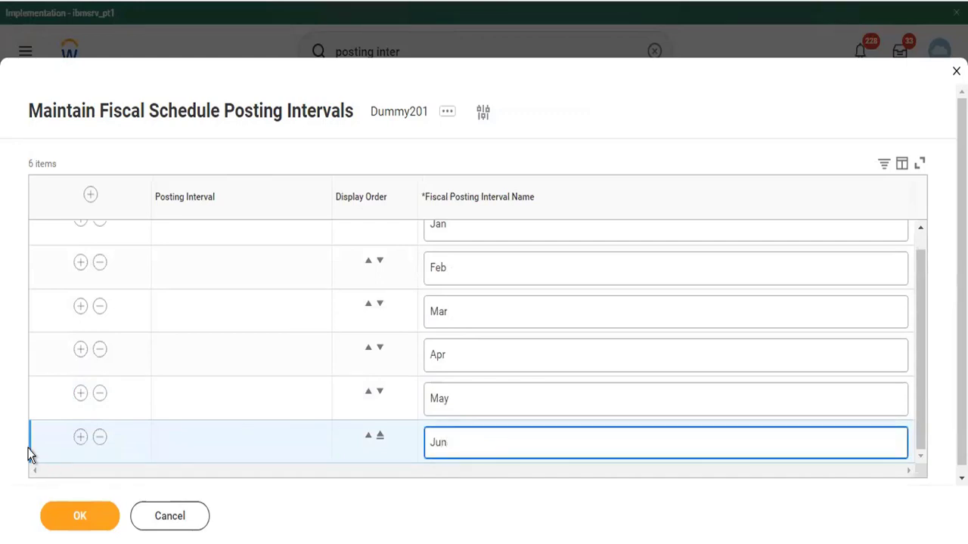
pyautogui.click(81, 437)
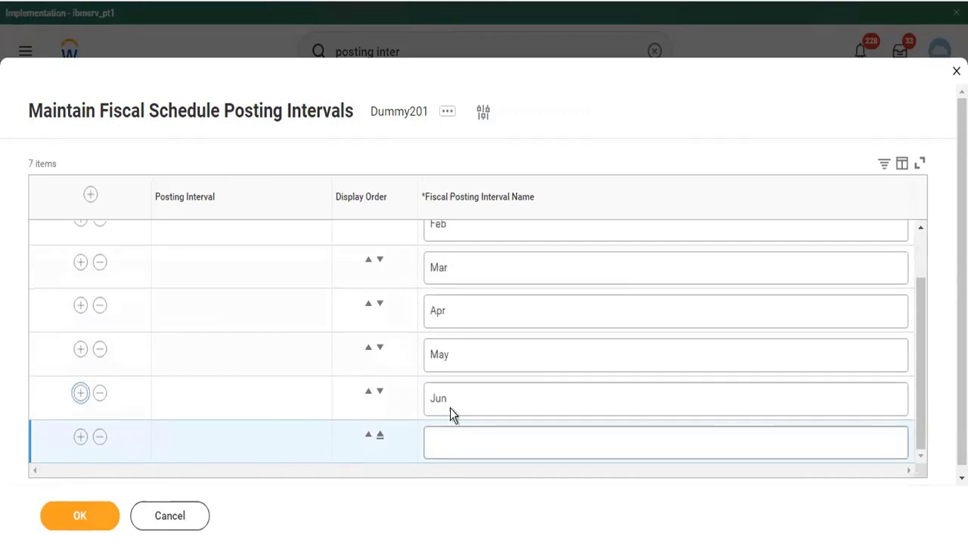
pyautogui.click(446, 443)
pyautogui.write('Jul')
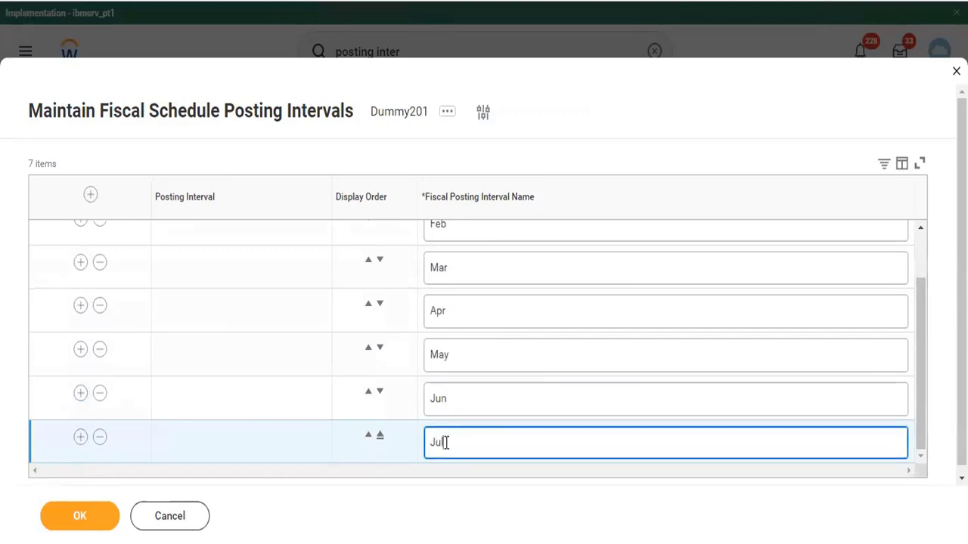
pyautogui.click(81, 437)
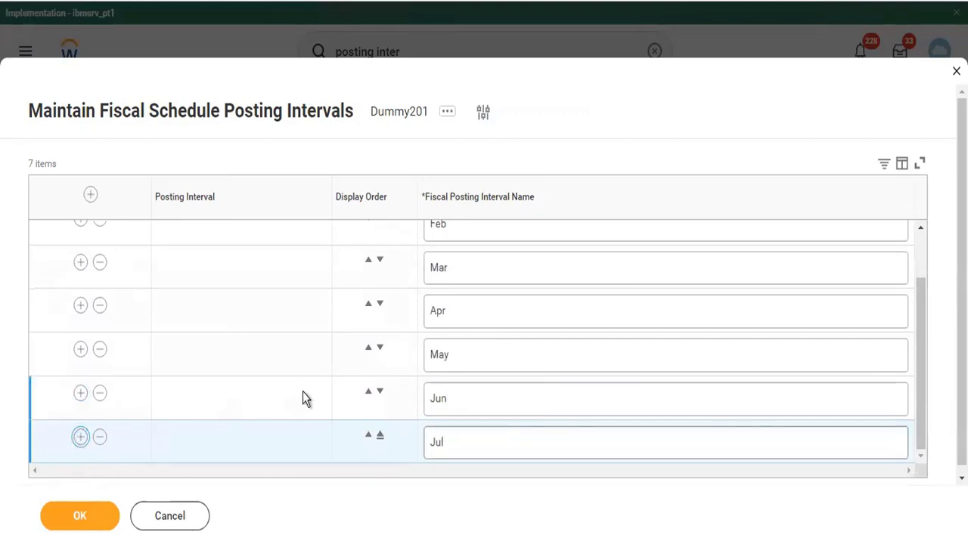
pyautogui.click(445, 447)
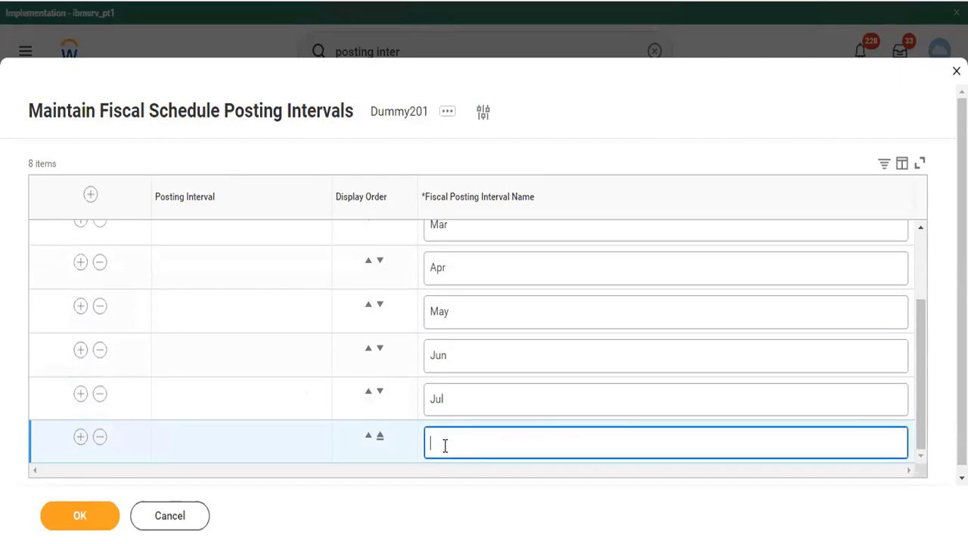
pyautogui.write('Aug')
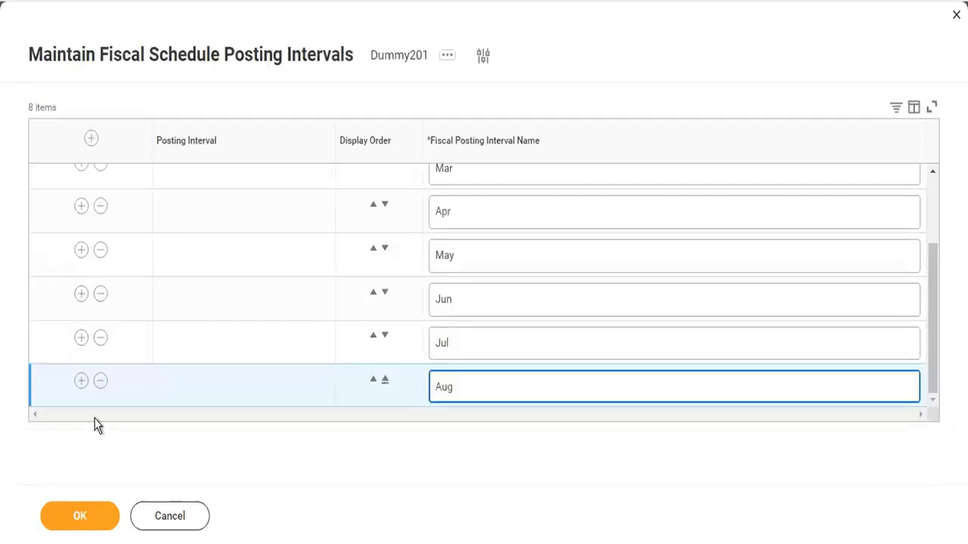
pyautogui.click(80, 380)
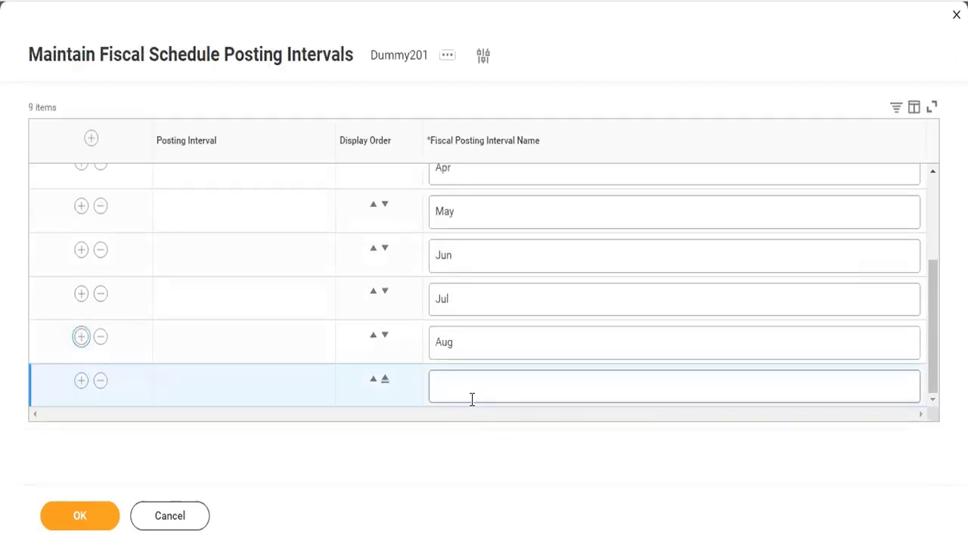
pyautogui.click(462, 390)
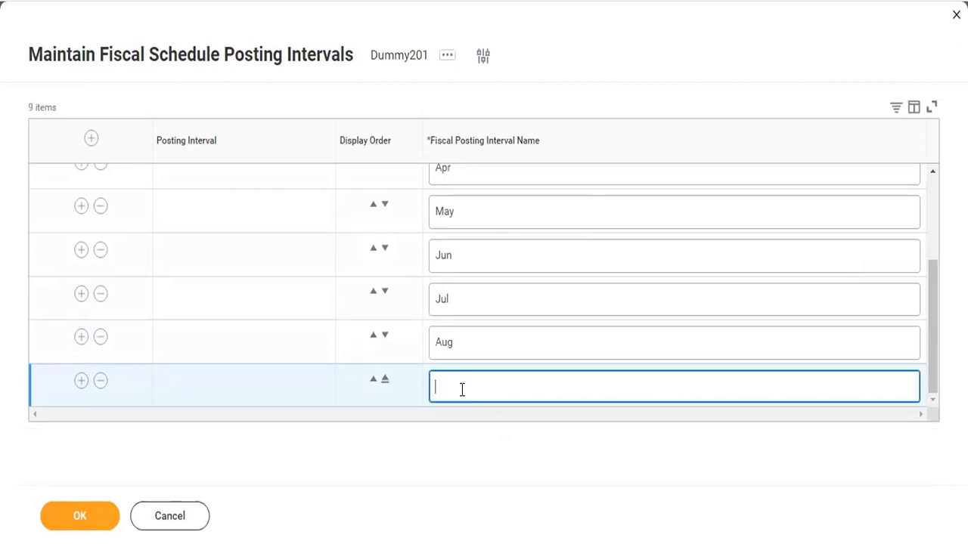
pyautogui.write('SSep')
pyautogui.press('BackSpace')
pyautogui.press('BackSpace')
pyautogui.press('BackSpace')
pyautogui.write('ep')
# Add the Oct, Nov and Dec intervals, restoring the eleventh row to Nov
pyautogui.click(80, 381)
pyautogui.click(451, 396)
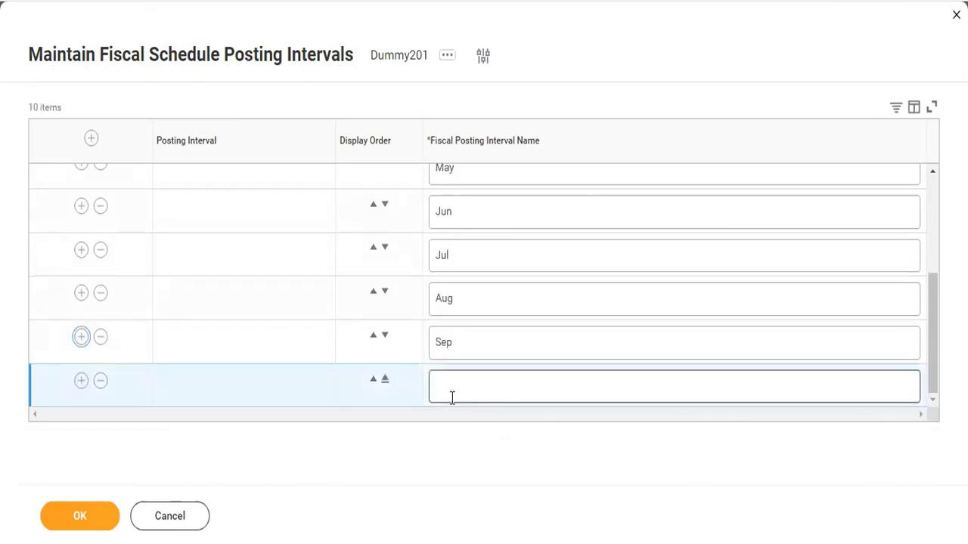
pyautogui.write('Oct')
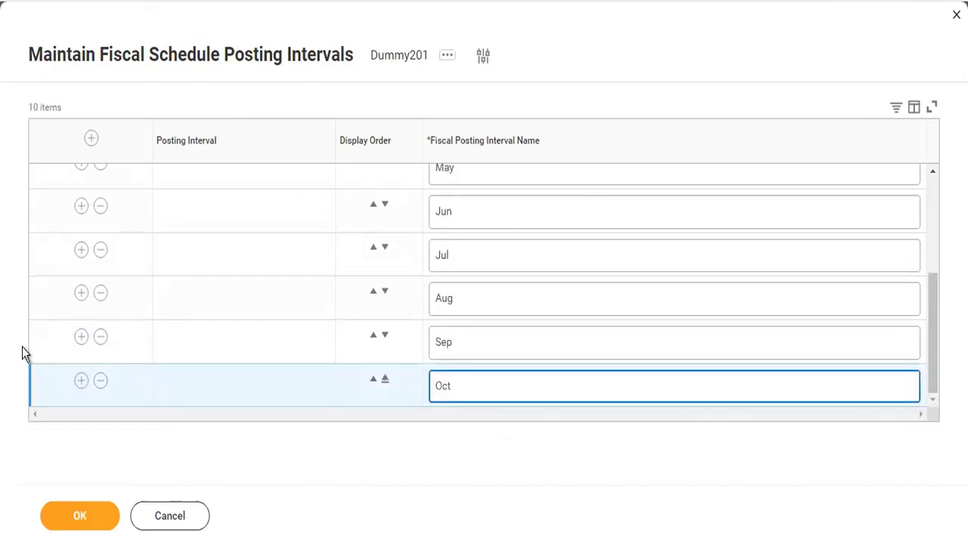
pyautogui.click(81, 380)
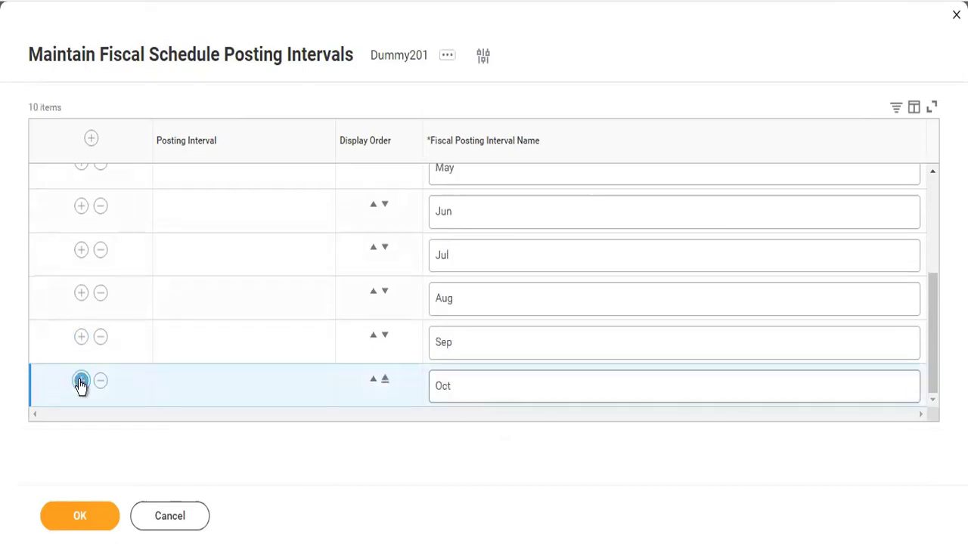
pyautogui.click(461, 396)
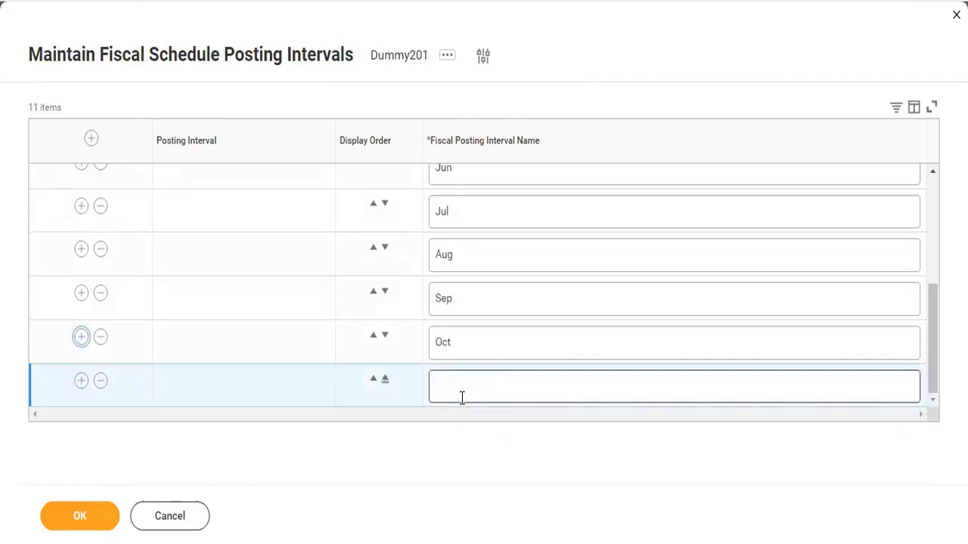
pyautogui.write('Nov')
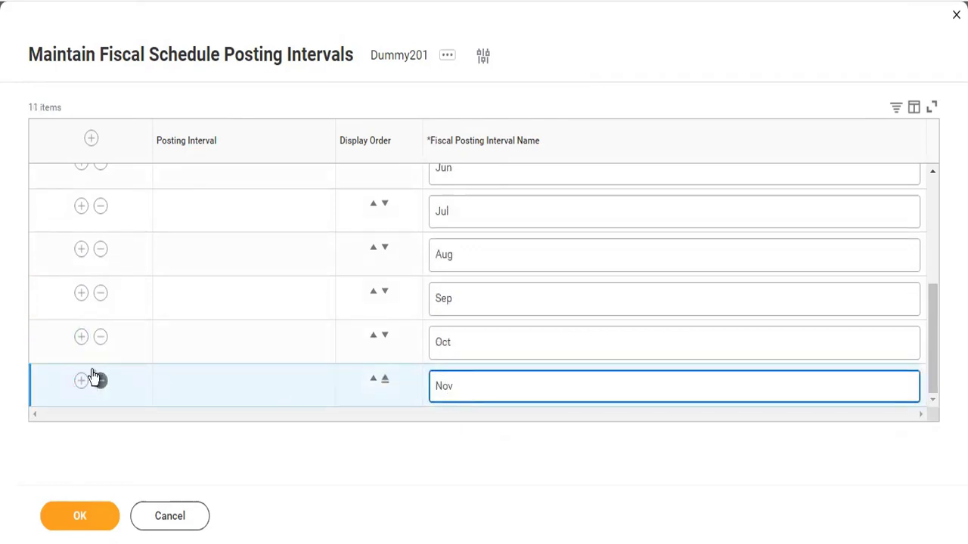
pyautogui.click(81, 381)
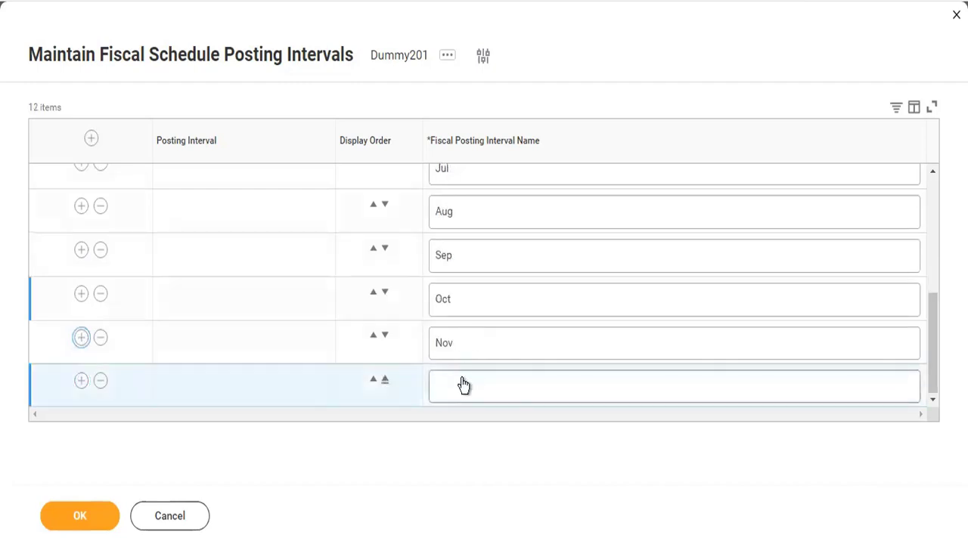
pyautogui.click(462, 379)
pyautogui.write('De')
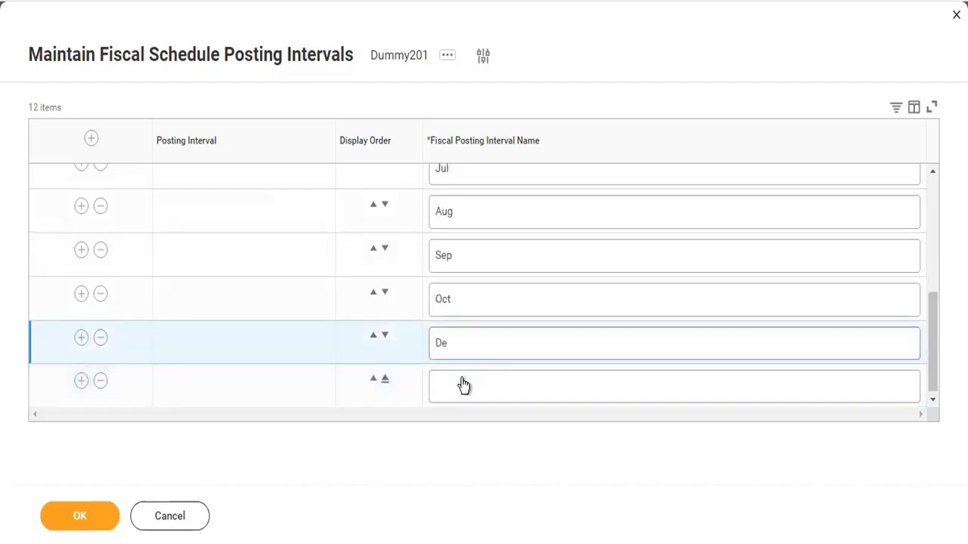
pyautogui.click(462, 379)
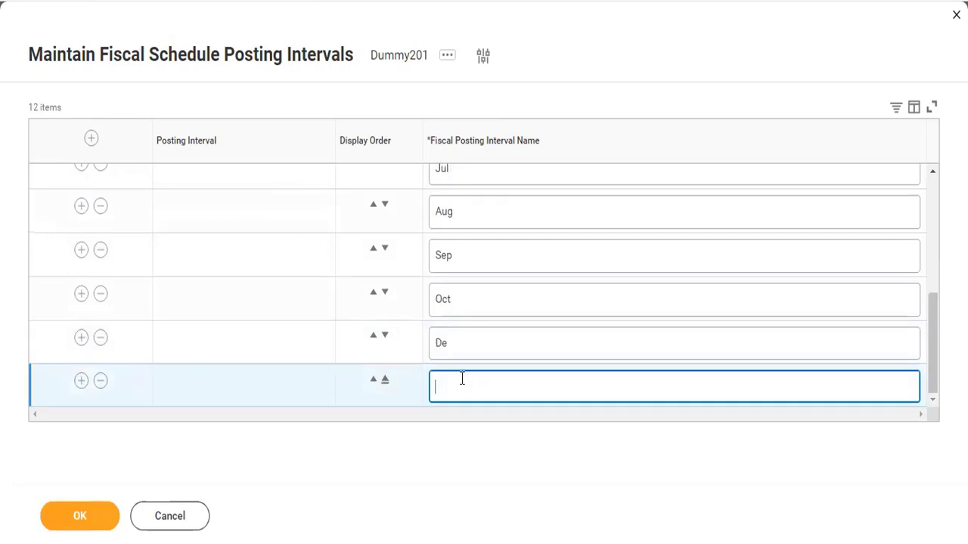
pyautogui.write('Dec')
pyautogui.doubleClick(461, 340)
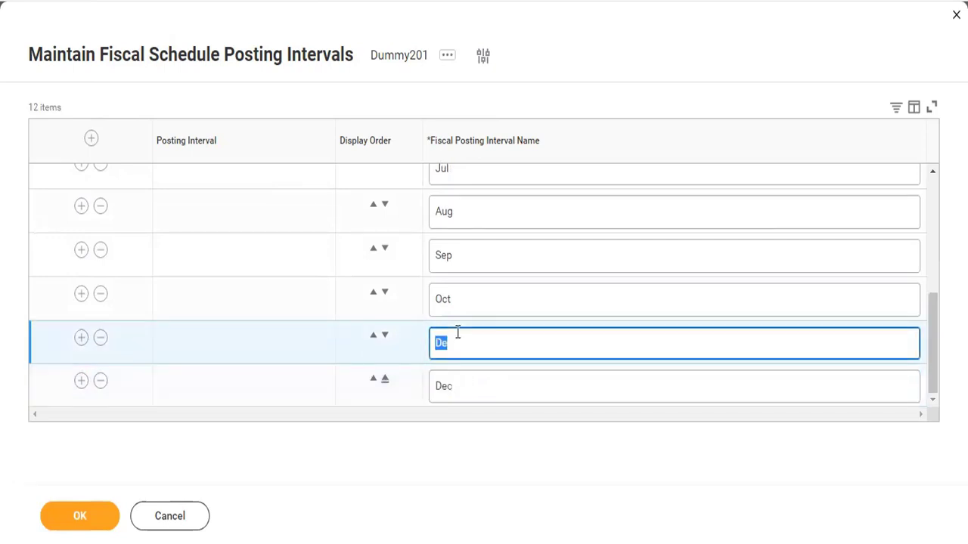
pyautogui.write('Nov')
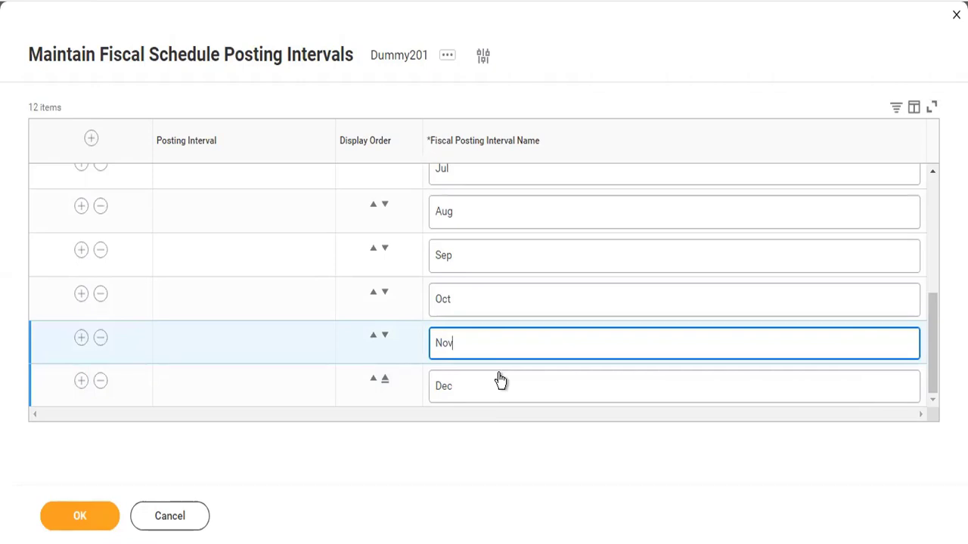
# Save the twelve posting intervals and view the Dummy201 fiscal schedule details
pyautogui.click(98, 515)
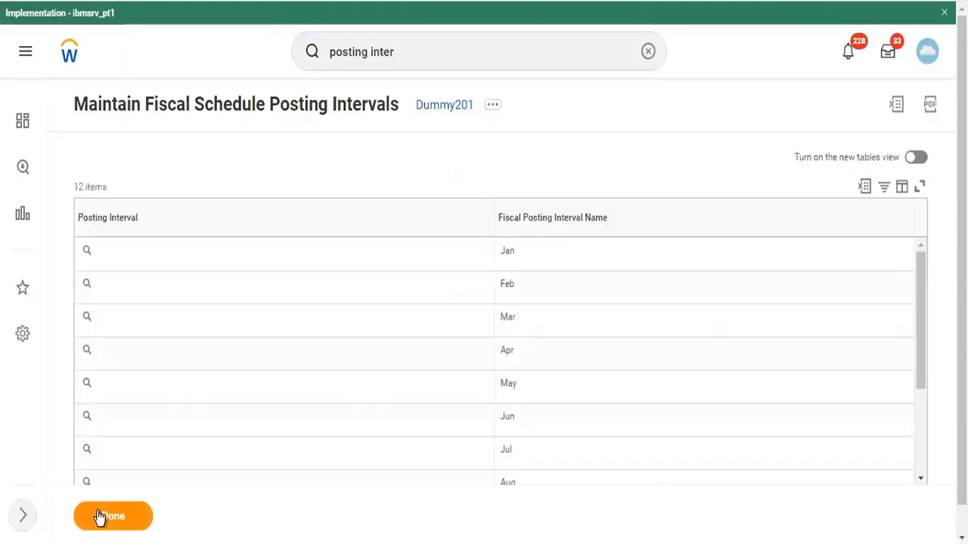
pyautogui.scroll(-3, 466, 340)
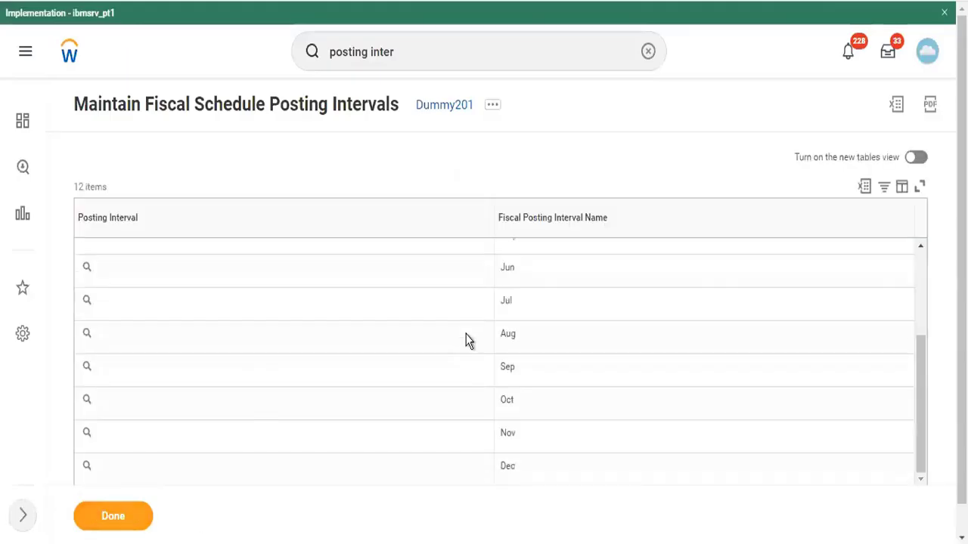
pyautogui.click(445, 111)
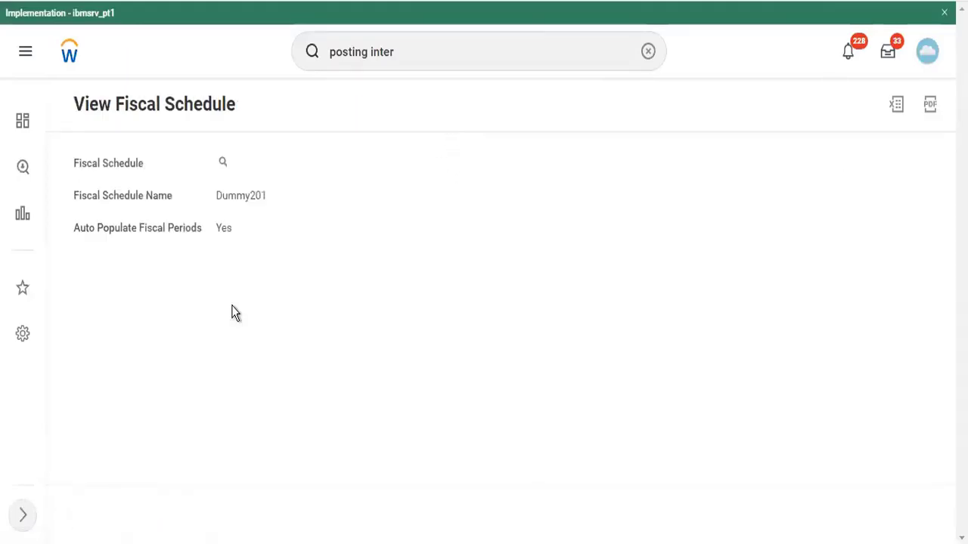
# Search 'cr fiscal year' and start Create Initial Fiscal Year to see its schedule choices
pyautogui.click(454, 54)
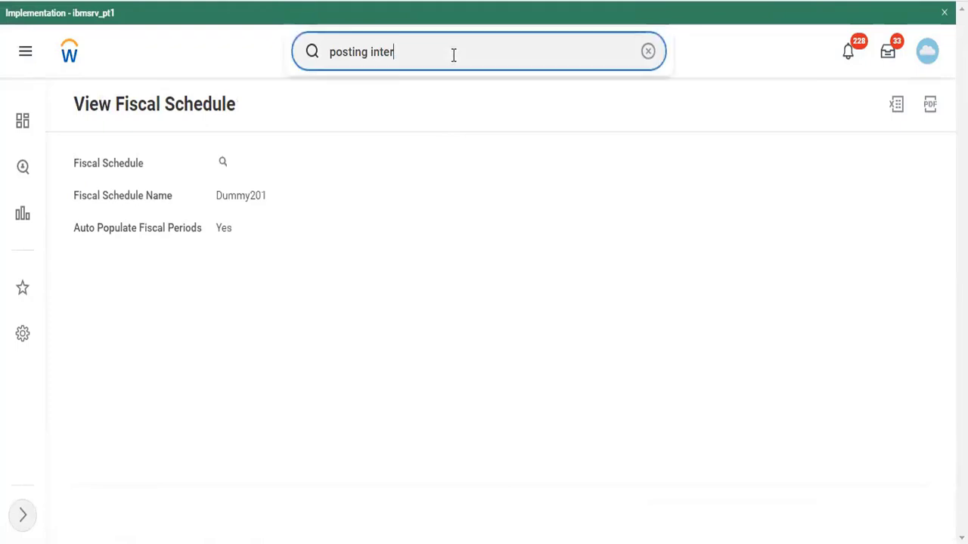
pyautogui.press('BackSpace')
pyautogui.press('BackSpace')
pyautogui.press('BackSpace')
pyautogui.press('BackSpace')
pyautogui.press('BackSpace')
pyautogui.press('BackSpace')
pyautogui.press('BackSpace')
pyautogui.press('BackSpace')
pyautogui.press('BackSpace')
pyautogui.press('BackSpace')
pyautogui.press('BackSpace')
pyautogui.press('BackSpace')
pyautogui.press('BackSpace')
pyautogui.write('cr ')
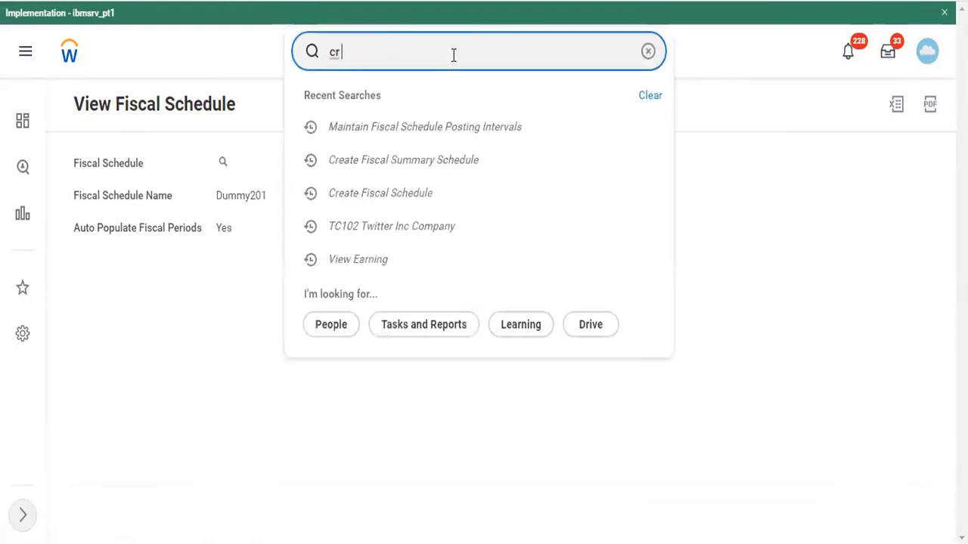
pyautogui.write('fiscal')
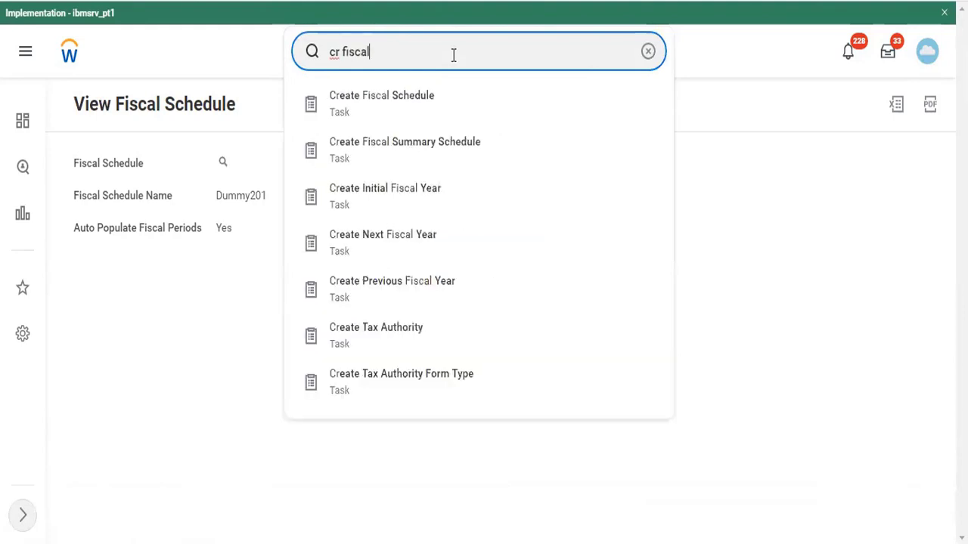
pyautogui.write('year')
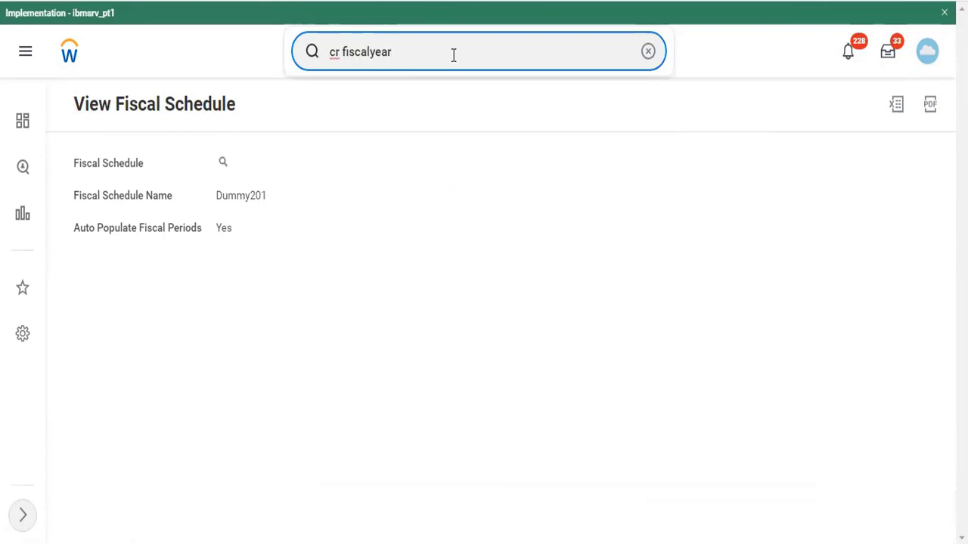
pyautogui.press('BackSpace')
pyautogui.press('BackSpace')
pyautogui.press('BackSpace')
pyautogui.press('BackSpace')
pyautogui.write('year')
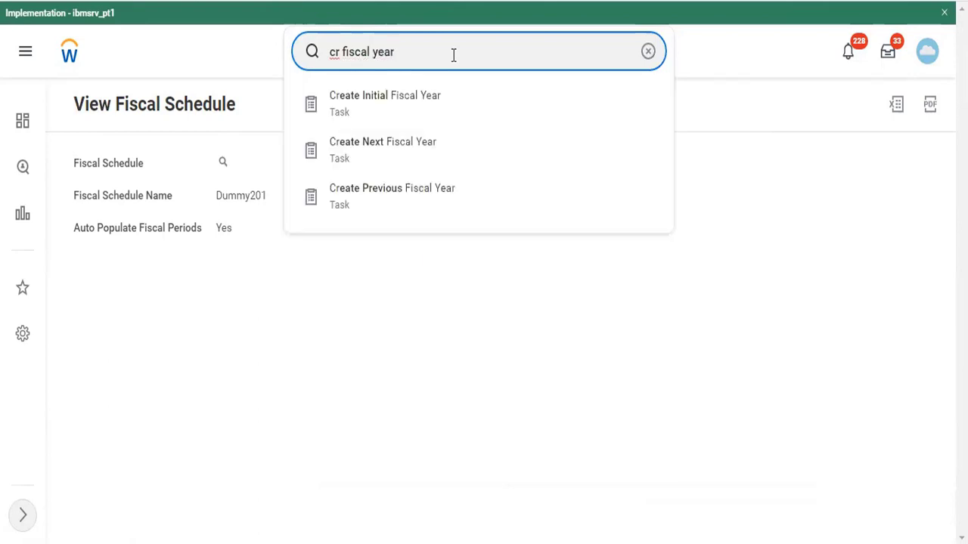
pyautogui.click(439, 97)
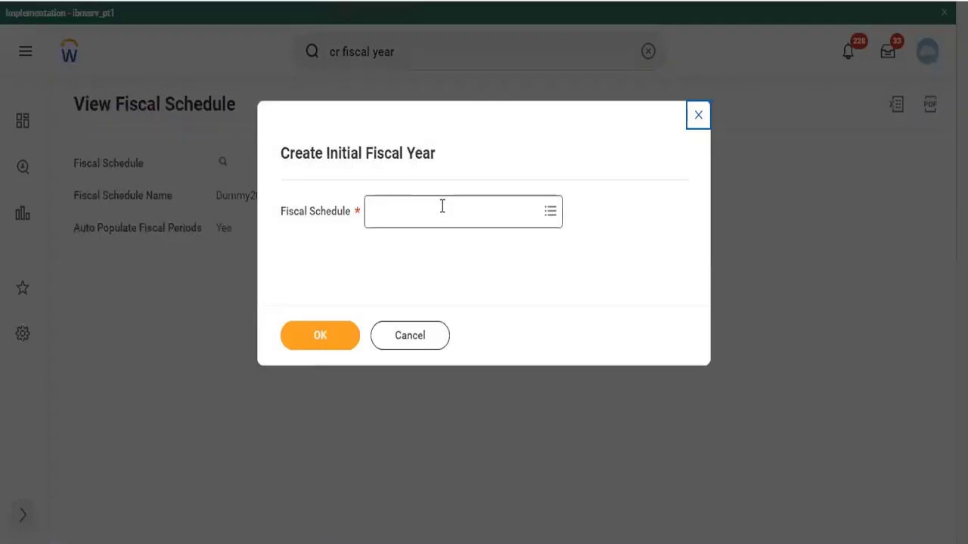
pyautogui.click(442, 206)
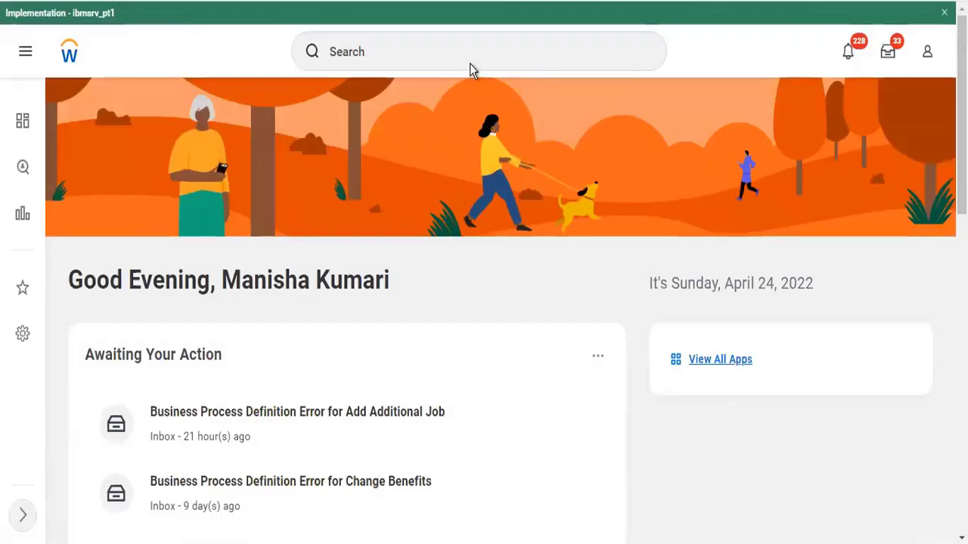
# Find TC102 Twitter Inc Company and view its accounting details via Related Actions > Company
pyautogui.click(469, 64)
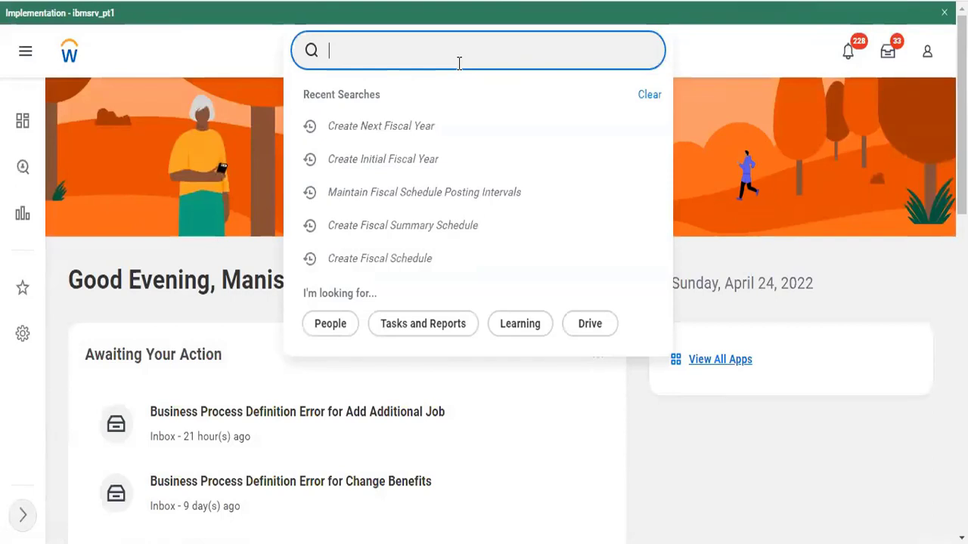
pyautogui.write('tc102')
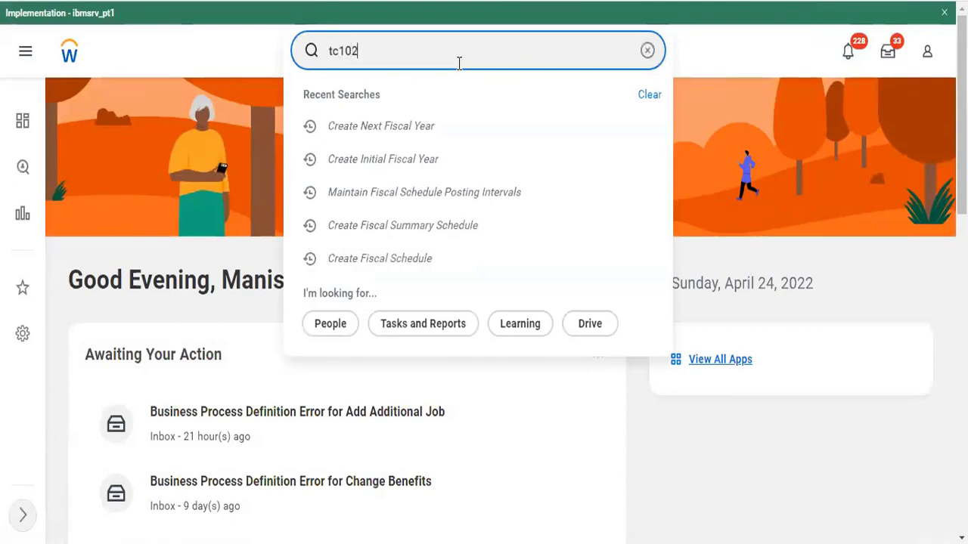
pyautogui.click(432, 103)
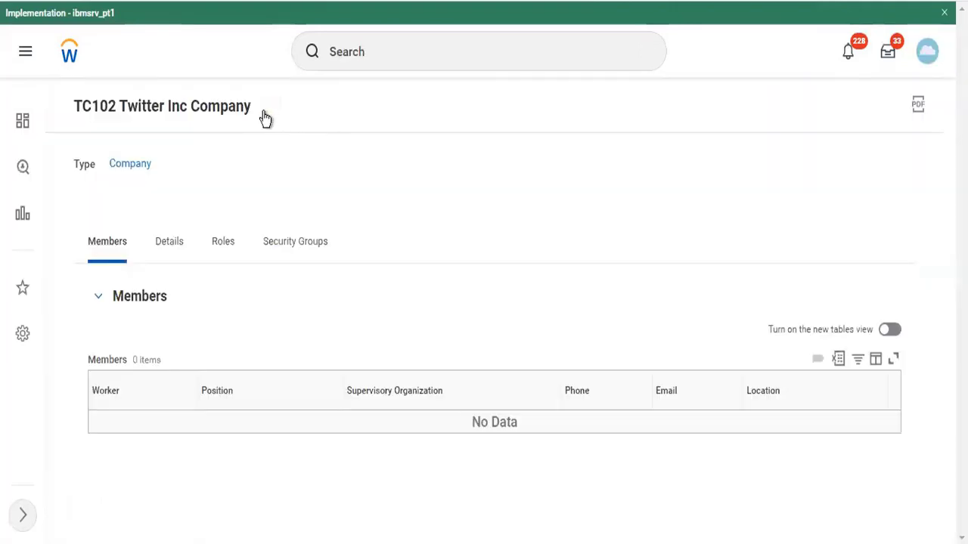
pyautogui.click(266, 111)
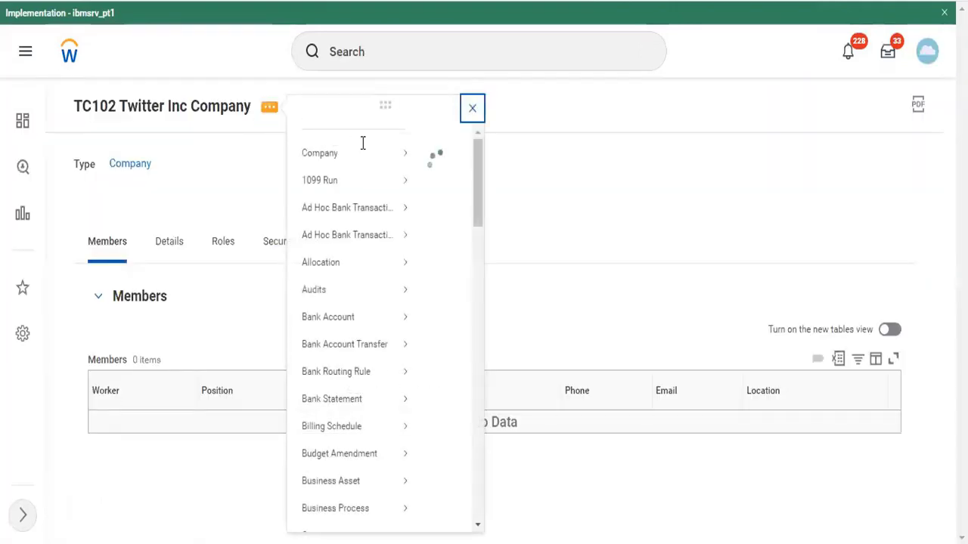
pyautogui.moveTo(371, 156)
pyautogui.moveTo(395, 173)
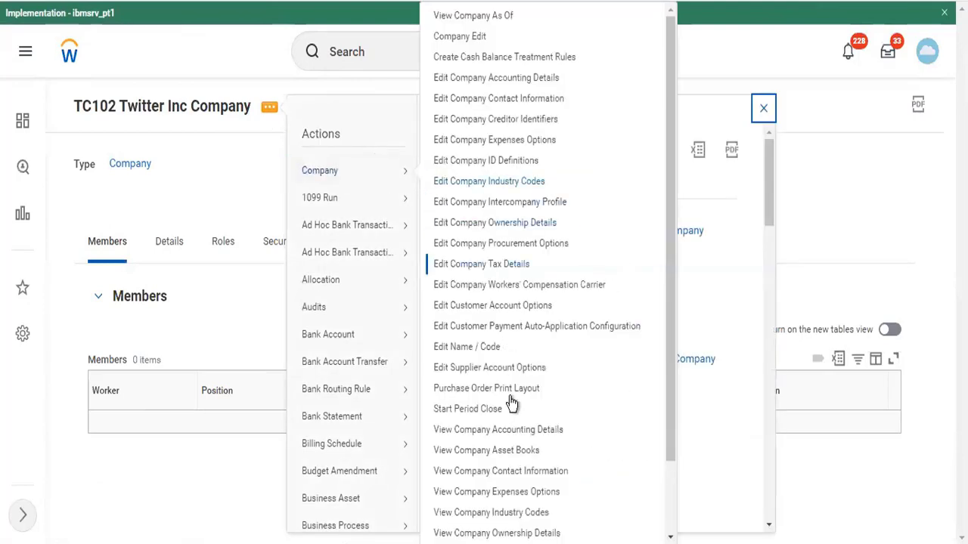
pyautogui.scroll(-1, 531, 528)
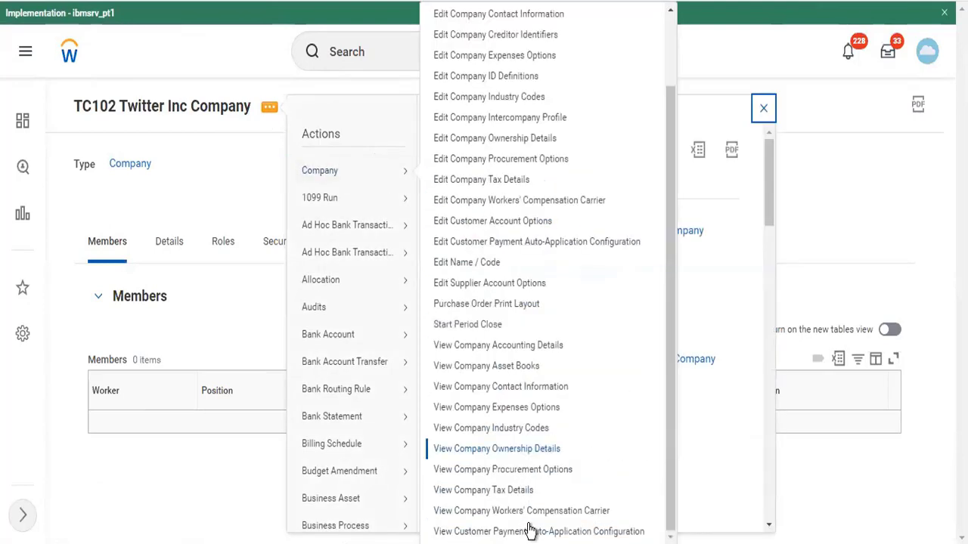
pyautogui.click(503, 346)
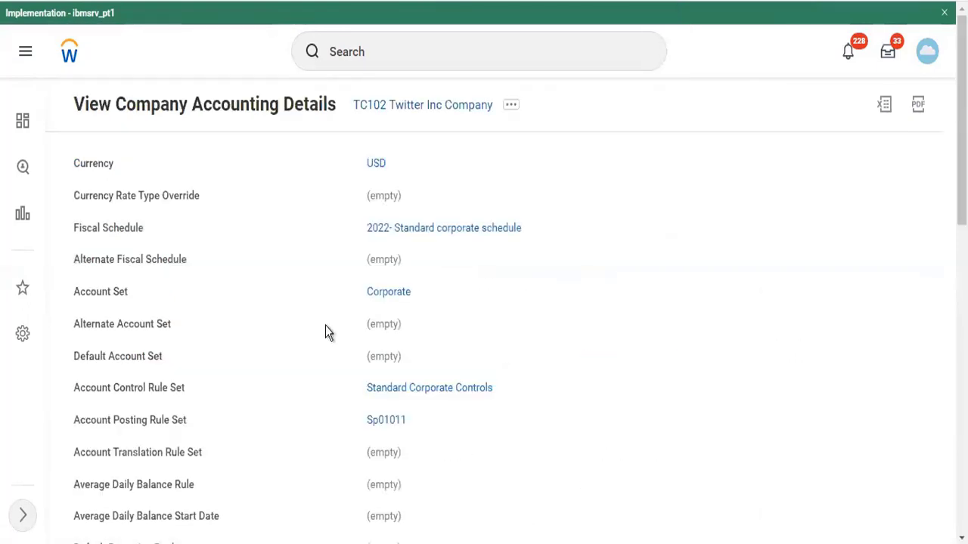
# Bring up the Corporate account set in a new tab and scroll its Ledger Accounts
pyautogui.rightClick(377, 299)
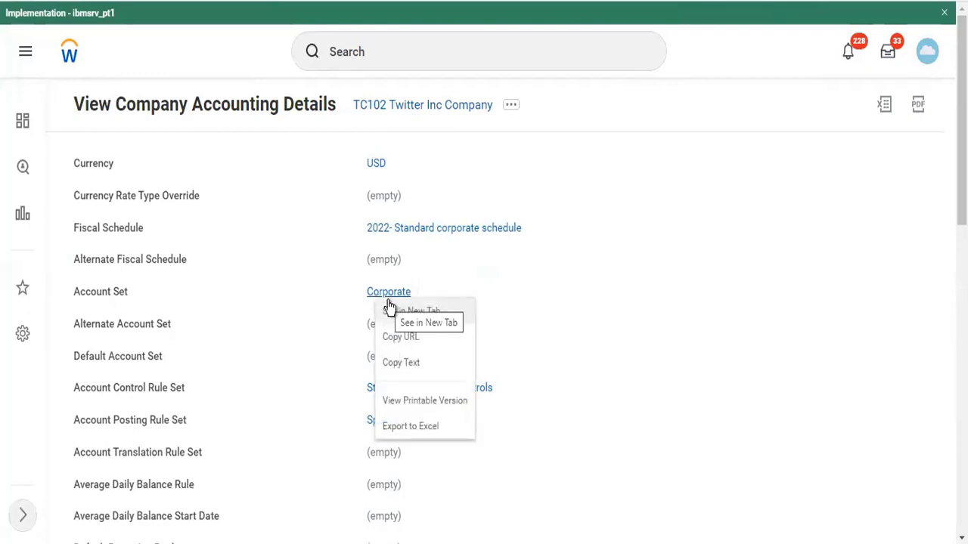
pyautogui.click(390, 308)
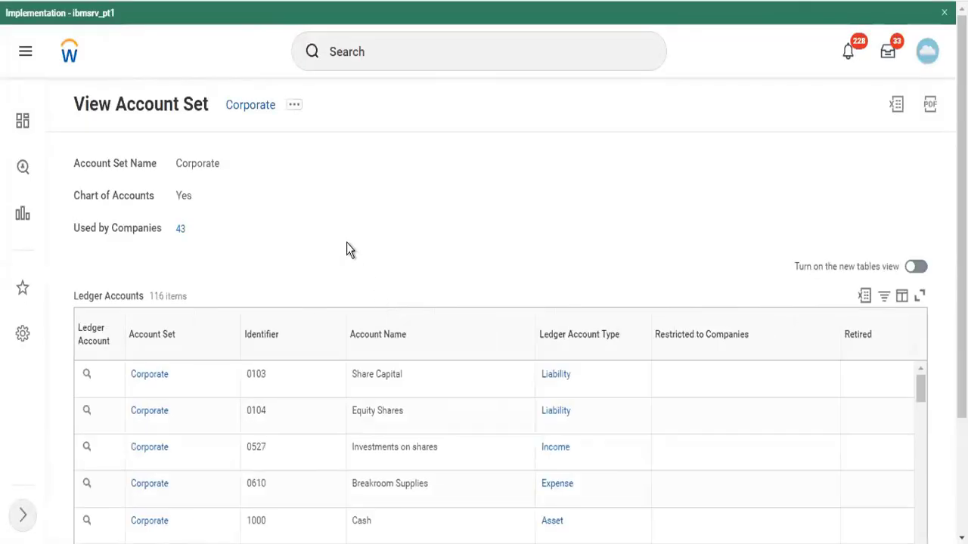
pyautogui.scroll(-2, 348, 249)
pyautogui.scroll(2, 348, 248)
pyautogui.scroll(-2, 238, 242)
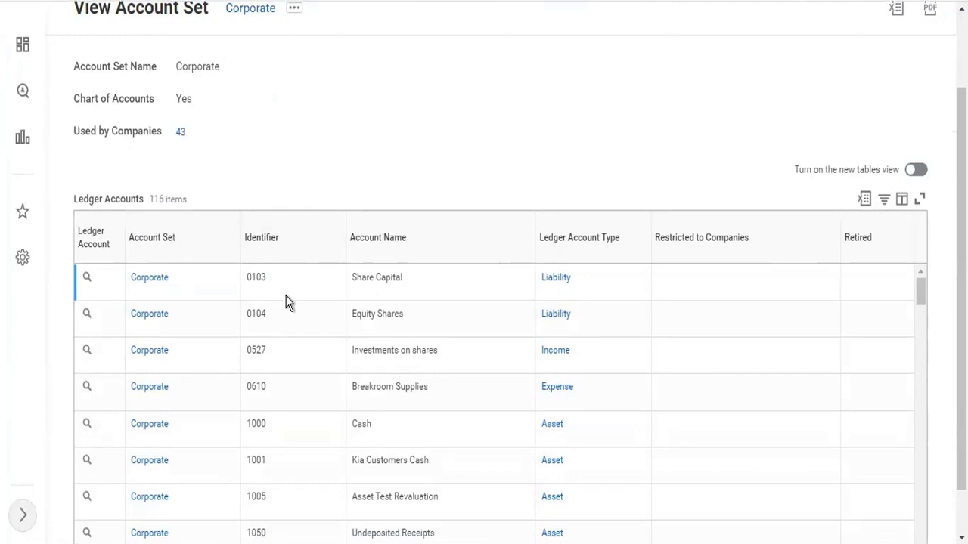
# Review ledger rows such as Share Capital, 0104 Equity Shares and 0527 Investments on shares
pyautogui.moveTo(404, 279); pyautogui.dragTo(347, 279)
pyautogui.rightClick(346, 277)
pyautogui.click(409, 307)
pyautogui.click(349, 322)
pyautogui.moveTo(469, 350); pyautogui.dragTo(345, 343)
pyautogui.moveTo(430, 386); pyautogui.dragTo(304, 361)
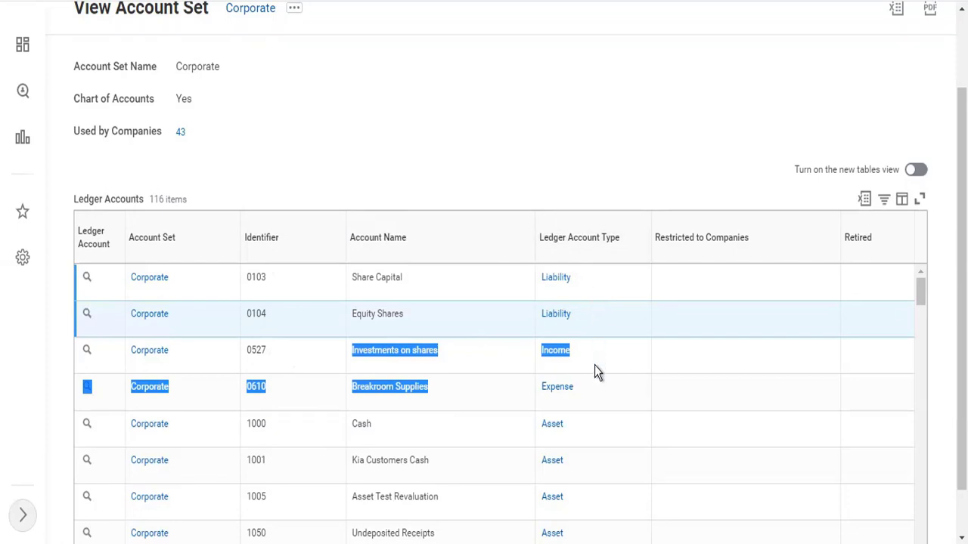
pyautogui.scroll(-3, 593, 415)
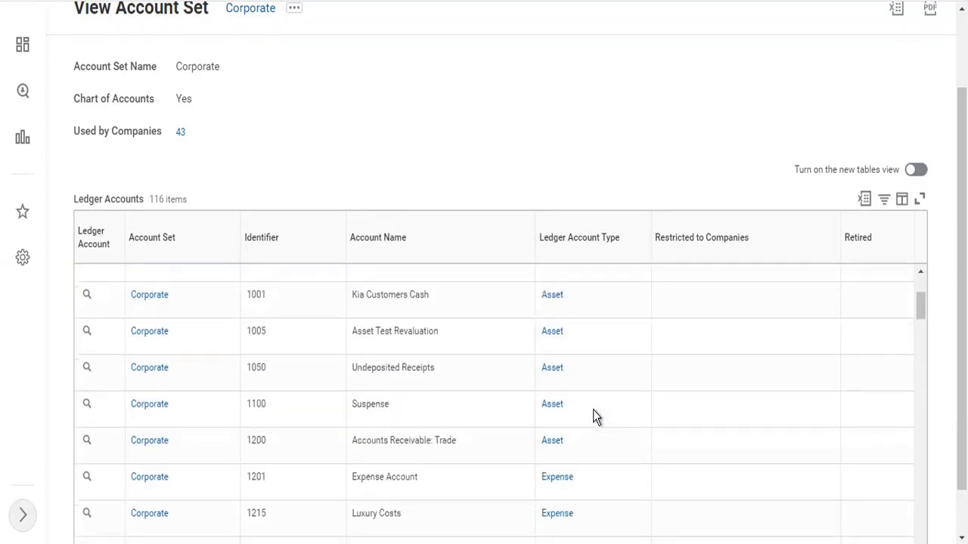
pyautogui.scroll(3, 593, 415)
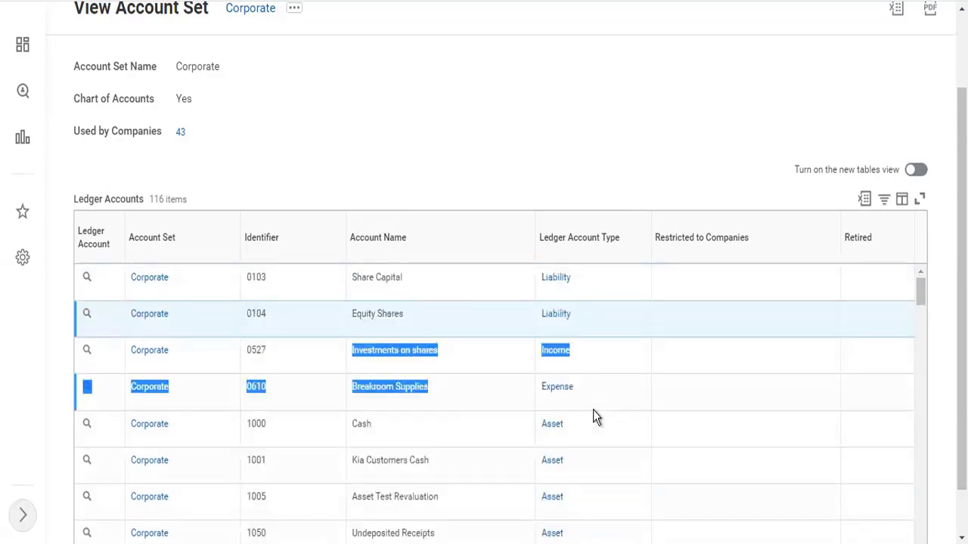
pyautogui.scroll(2, 465, 114)
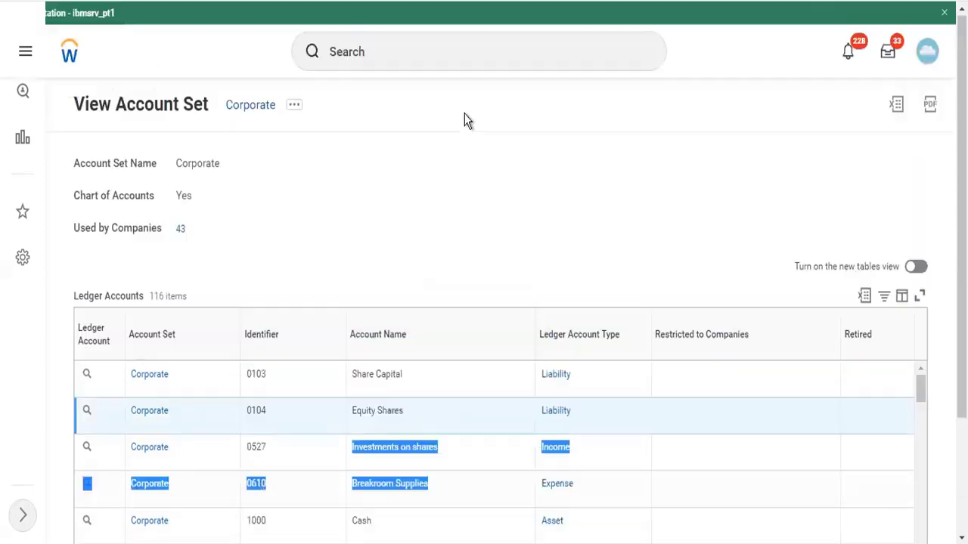
# Start Create Account Set via 'cr acc set', name it Dummy201, and add a ledger account row
pyautogui.click(395, 69)
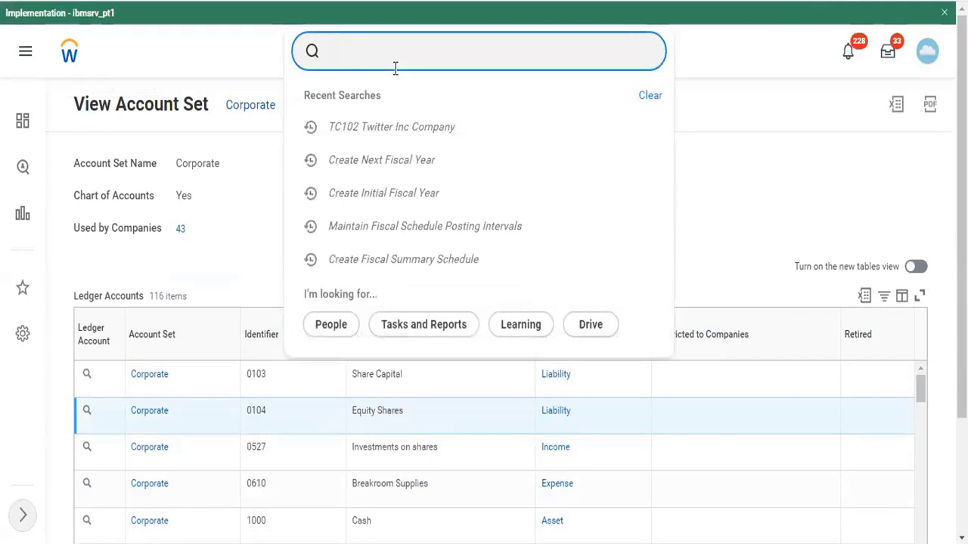
pyautogui.write('cr acc')
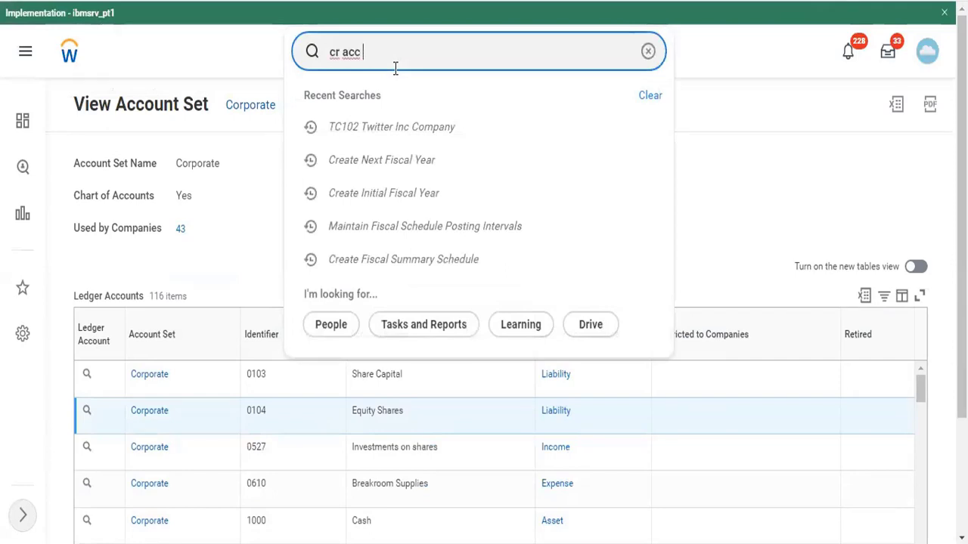
pyautogui.write(' set')
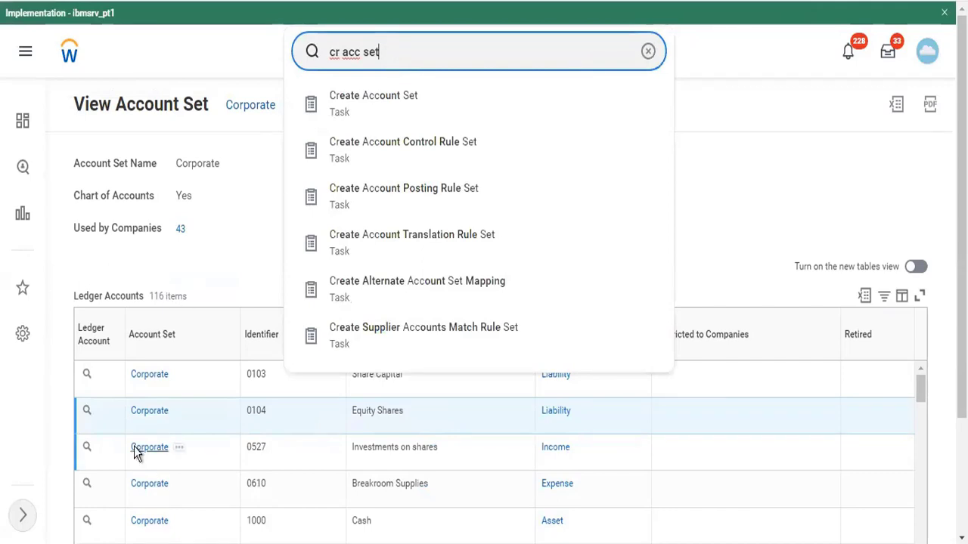
pyautogui.click(368, 110)
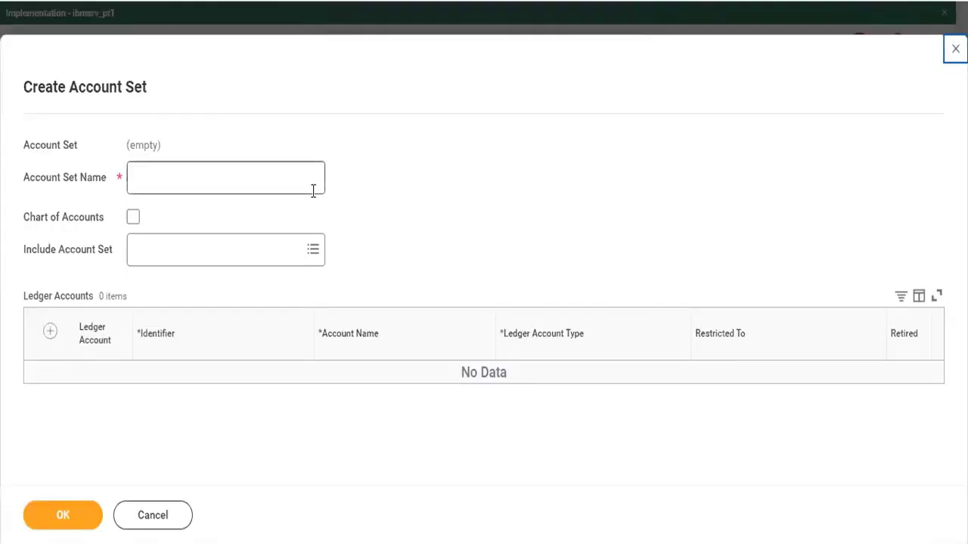
pyautogui.click(278, 184)
pyautogui.write('Dum')
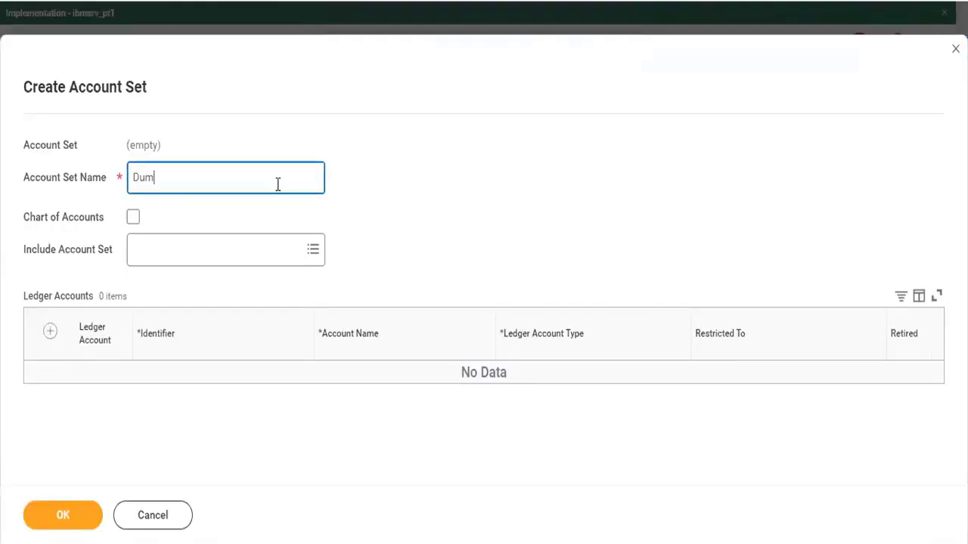
pyautogui.write('my201')
pyautogui.click(51, 336)
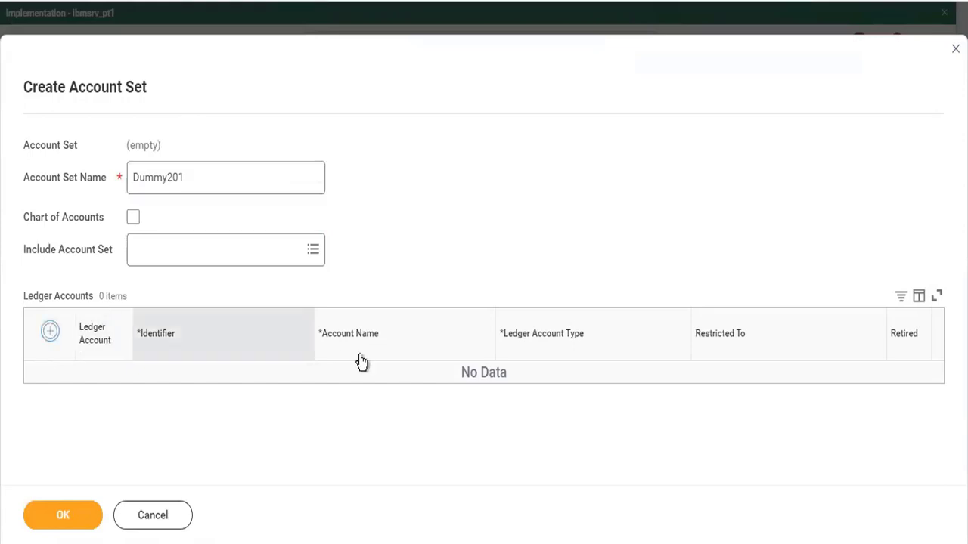
# Add ledger account 1000 'Cash at Bank' with type Asset and no restrictions
pyautogui.click(240, 391)
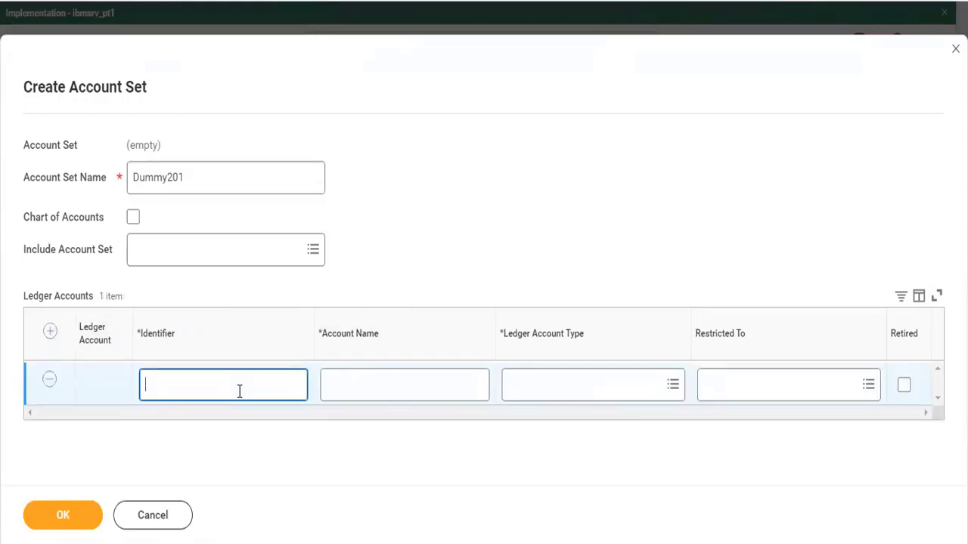
pyautogui.write('1000')
pyautogui.press('Tab')
pyautogui.write('Cash at b')
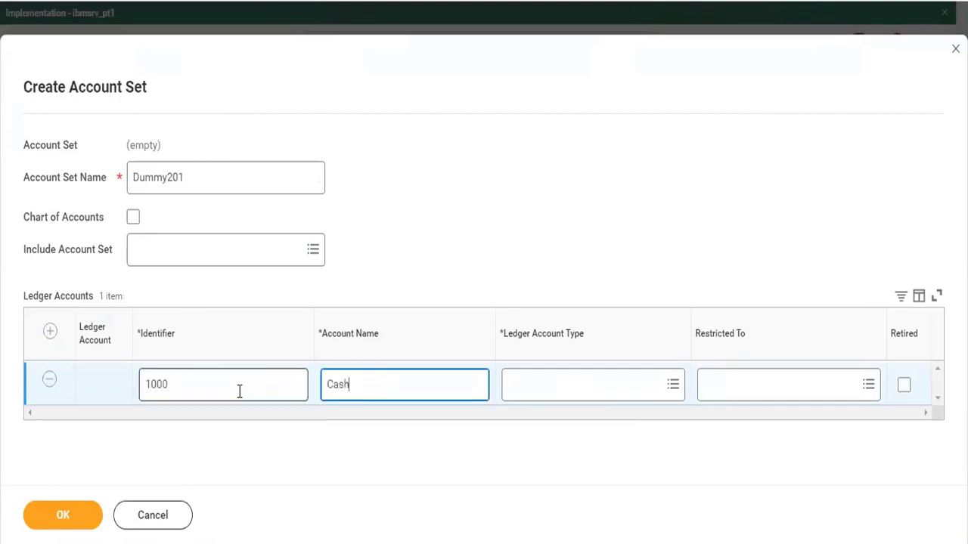
pyautogui.press('BackSpace')
pyautogui.press('BackSpace')
pyautogui.press('BackSpace')
pyautogui.press('BackSpace')
pyautogui.write('Bank')
pyautogui.press('Tab')
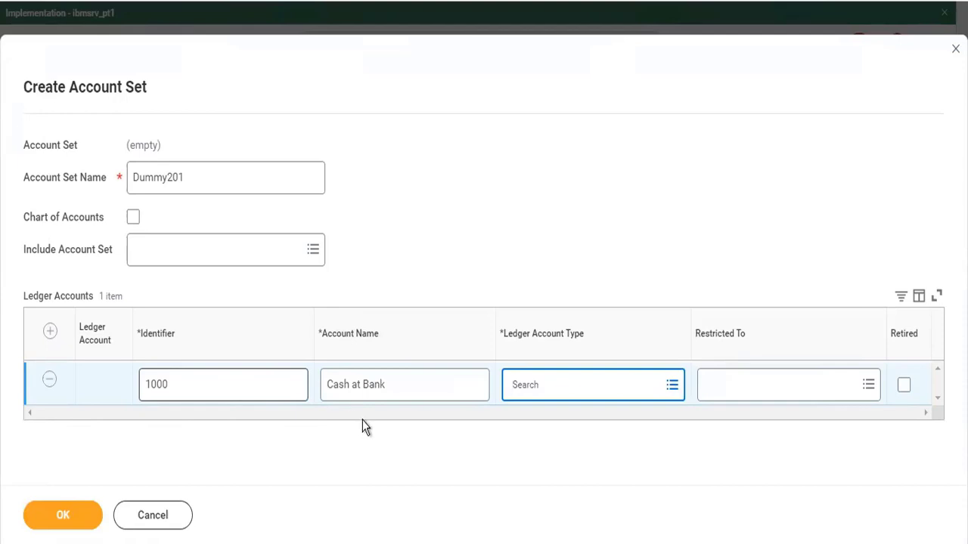
pyautogui.click(555, 385)
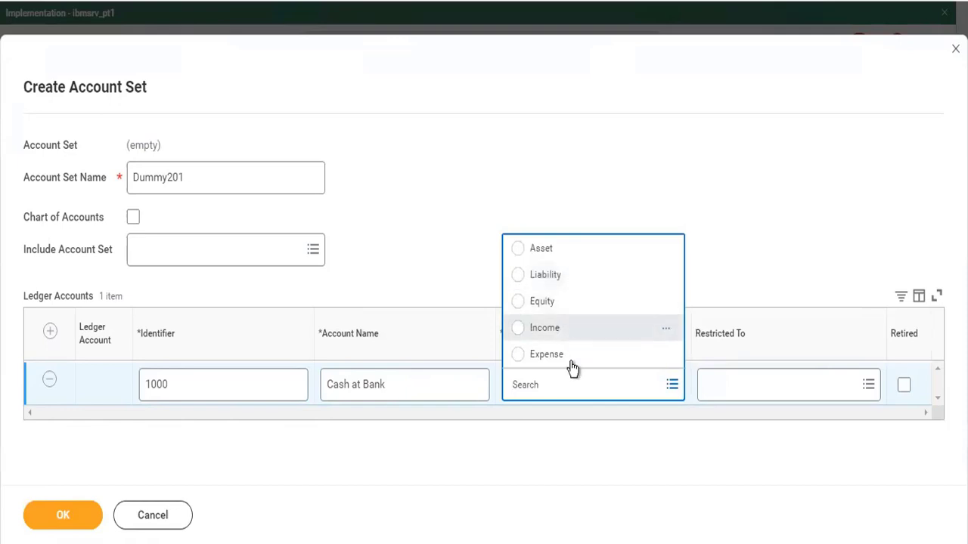
pyautogui.click(563, 249)
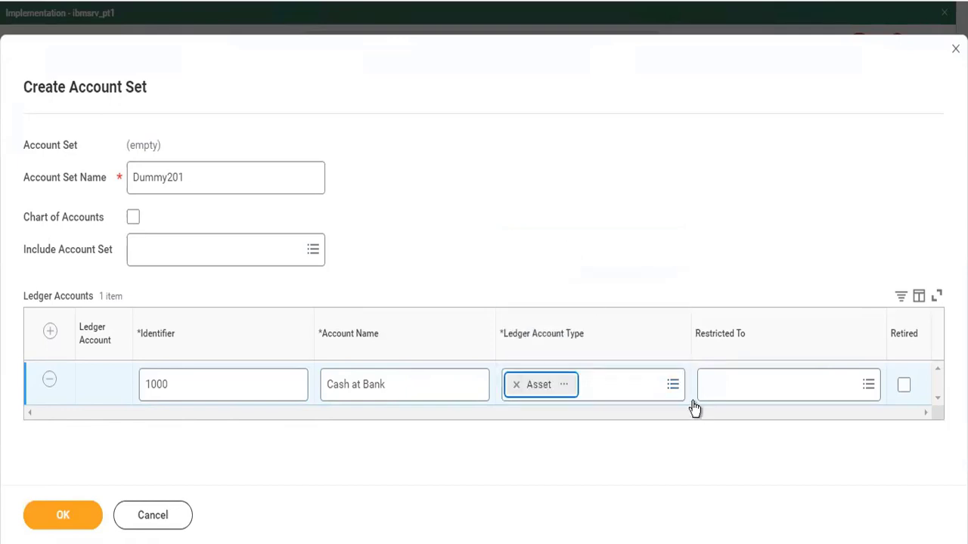
pyautogui.click(749, 399)
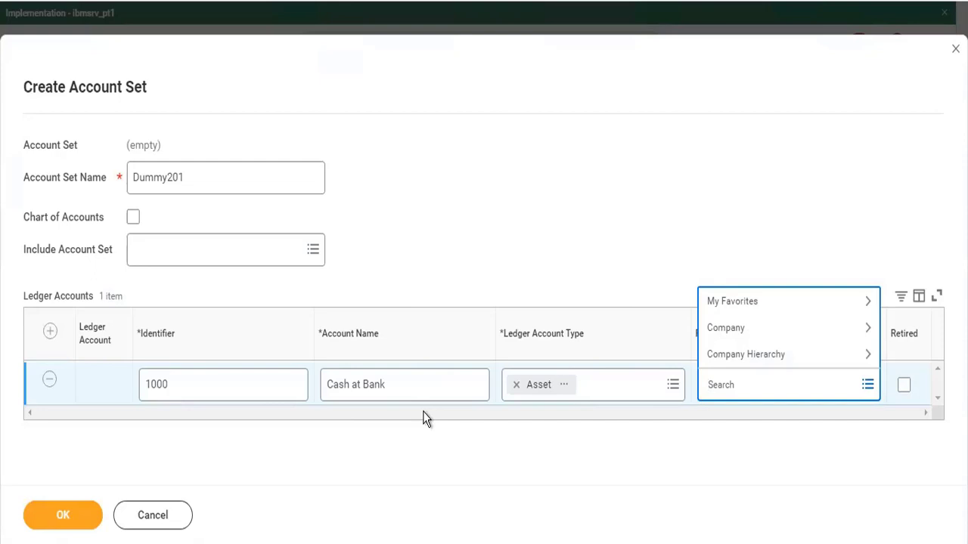
pyautogui.click(444, 206)
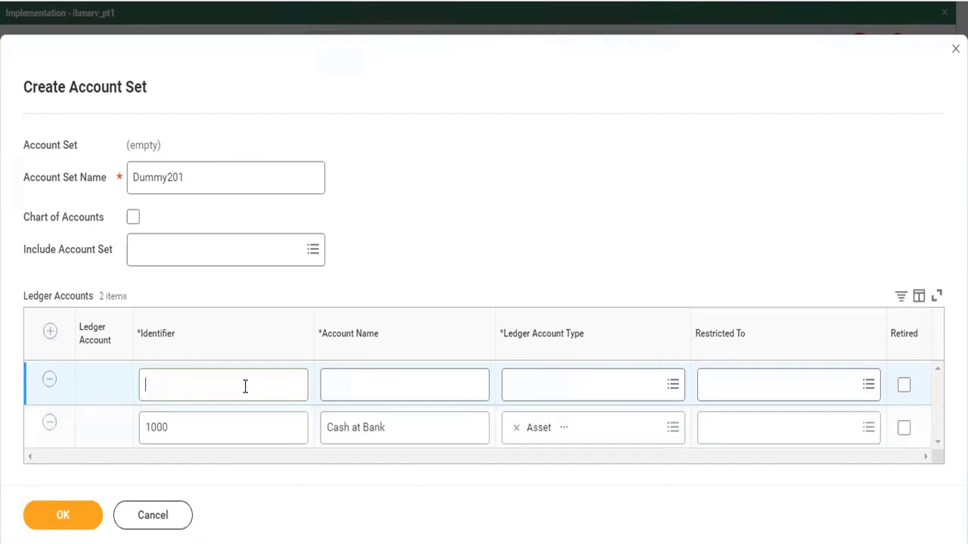
# Add ledger account 2000 'Bank Balance' as an Asset and submit the Dummy201 account set
pyautogui.write('2000')
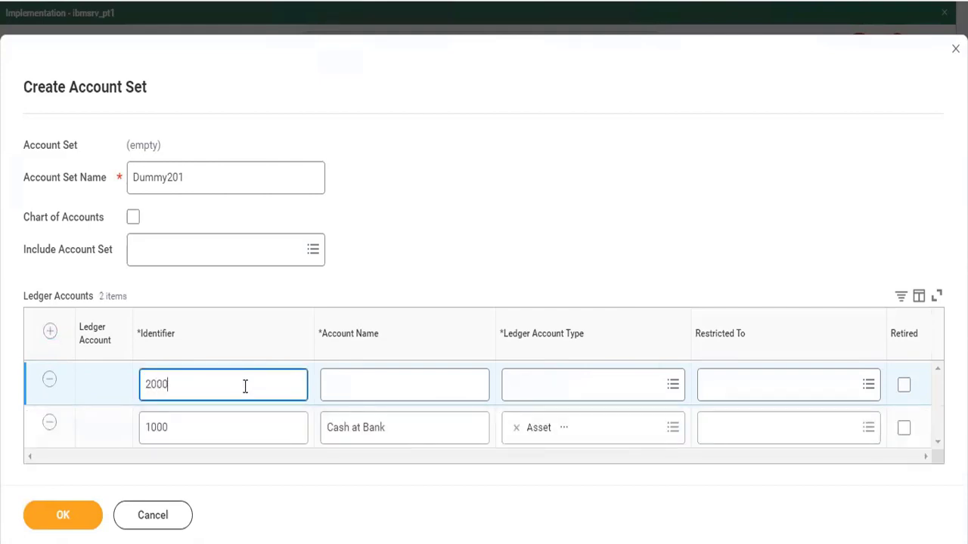
pyautogui.click(390, 386)
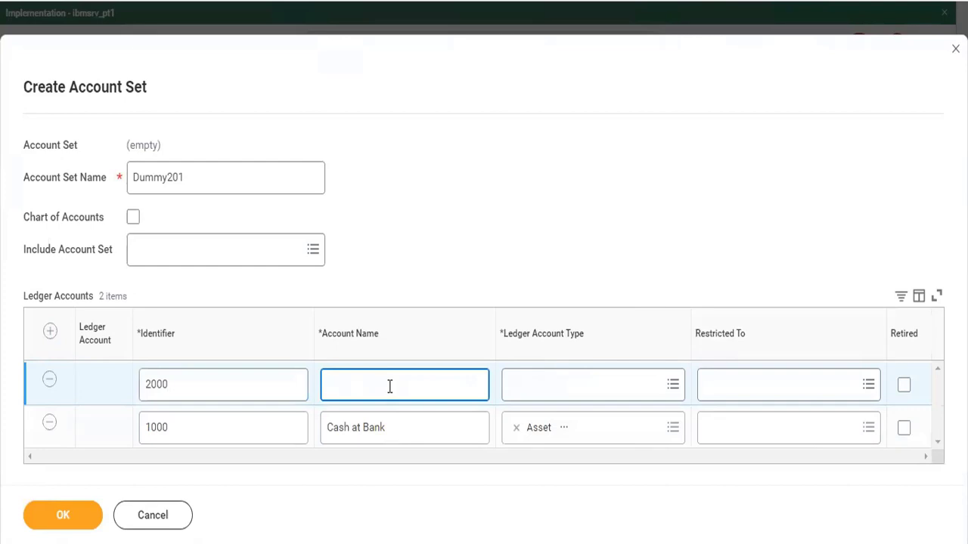
pyautogui.write('Bank Balance')
pyautogui.click(589, 385)
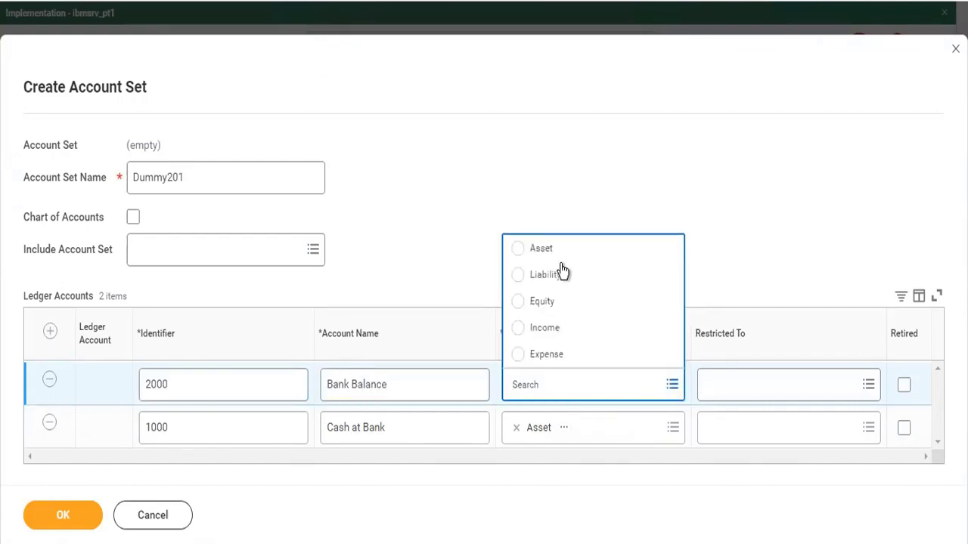
pyautogui.click(552, 248)
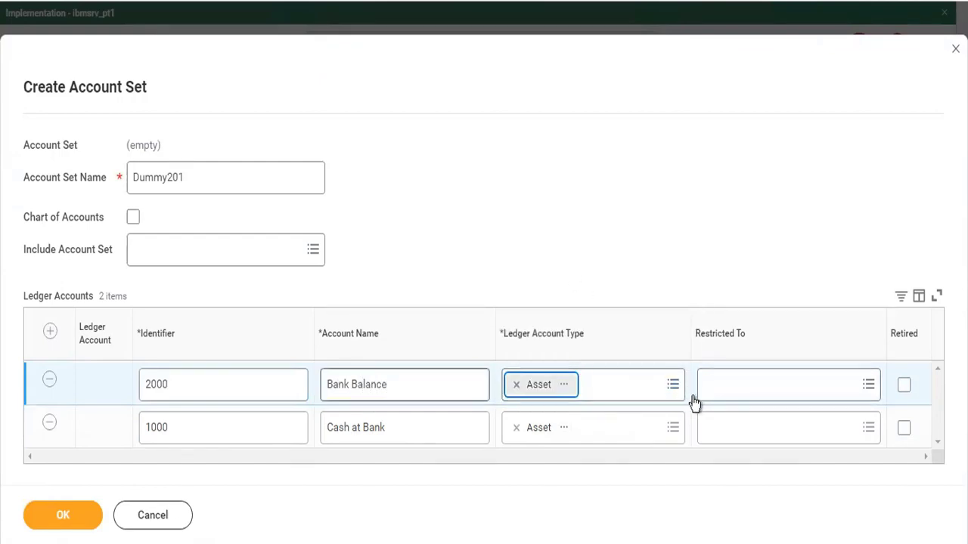
pyautogui.click(66, 522)
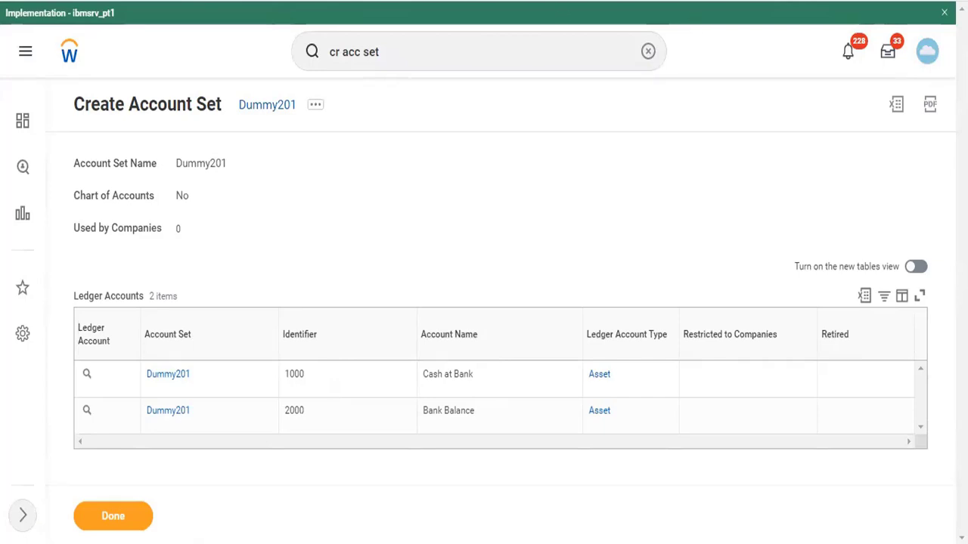
# Close the account set tab and open Standard Corporate Controls in a new tab
pyautogui.rightClick(535, 1)
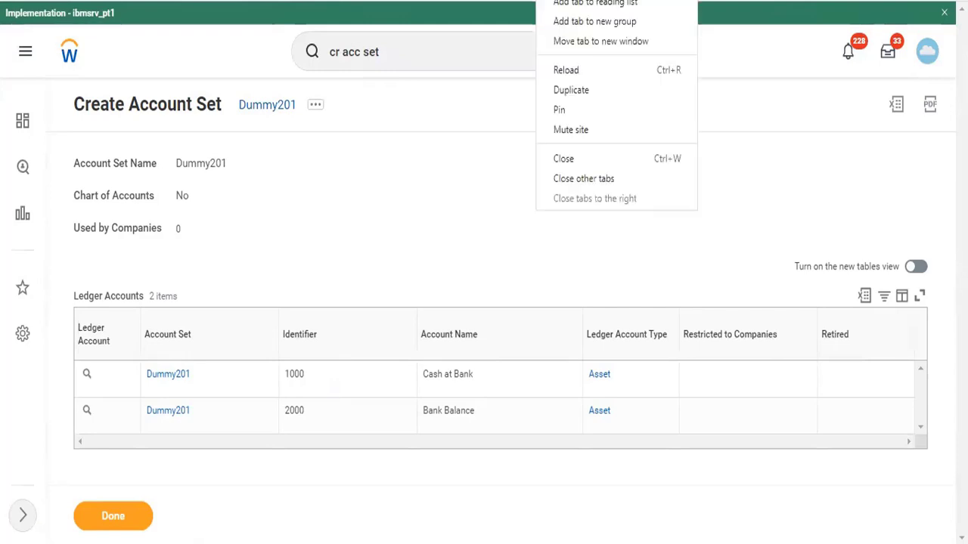
pyautogui.click(577, 156)
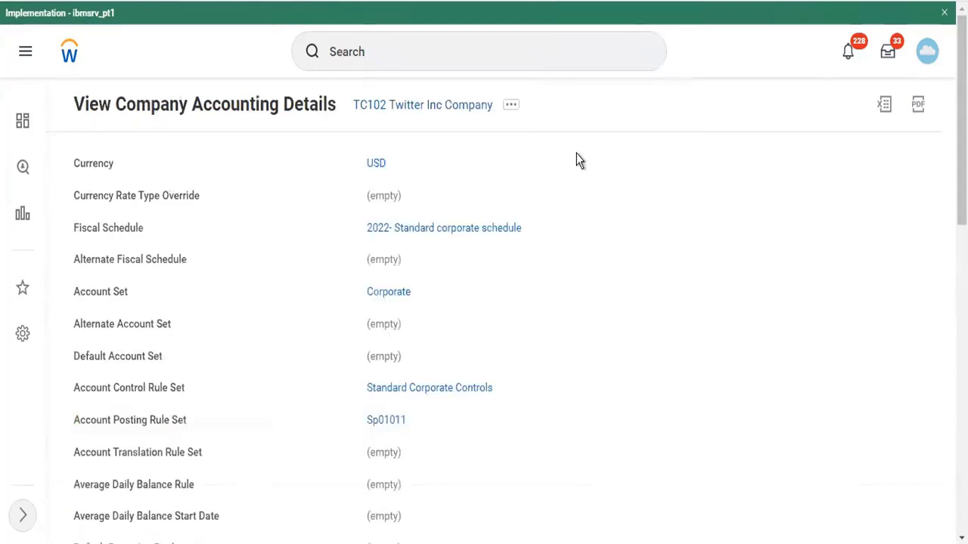
pyautogui.moveTo(385, 301)
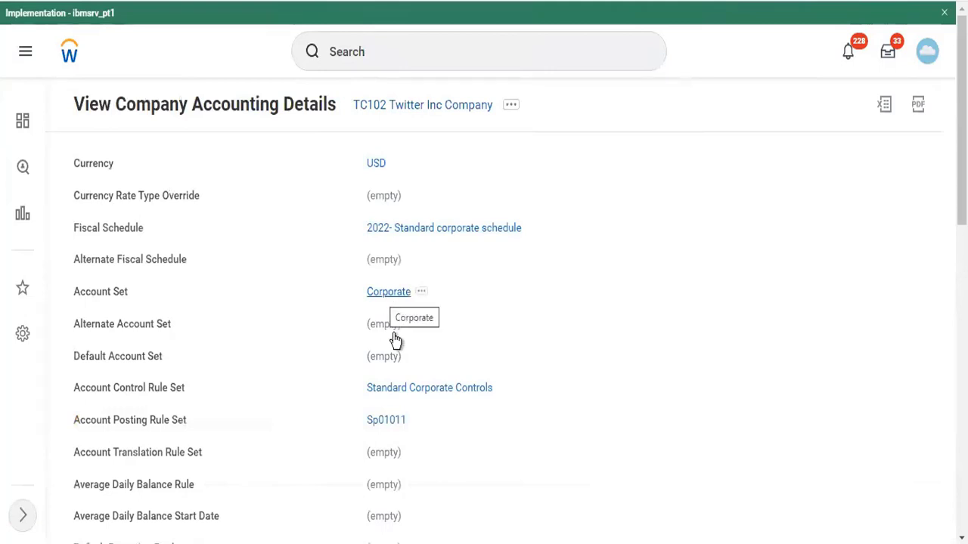
pyautogui.scroll(-1, 516, 352)
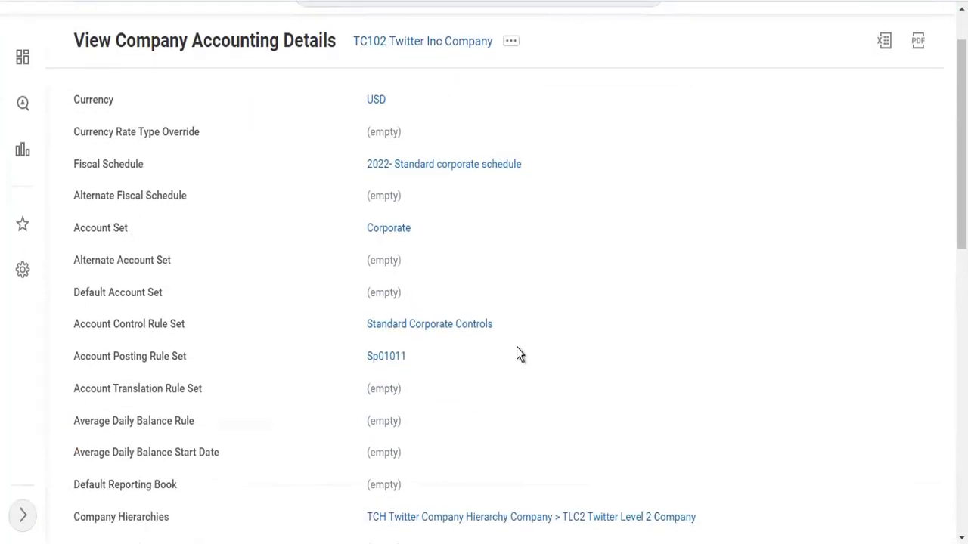
pyautogui.scroll(-1, 517, 352)
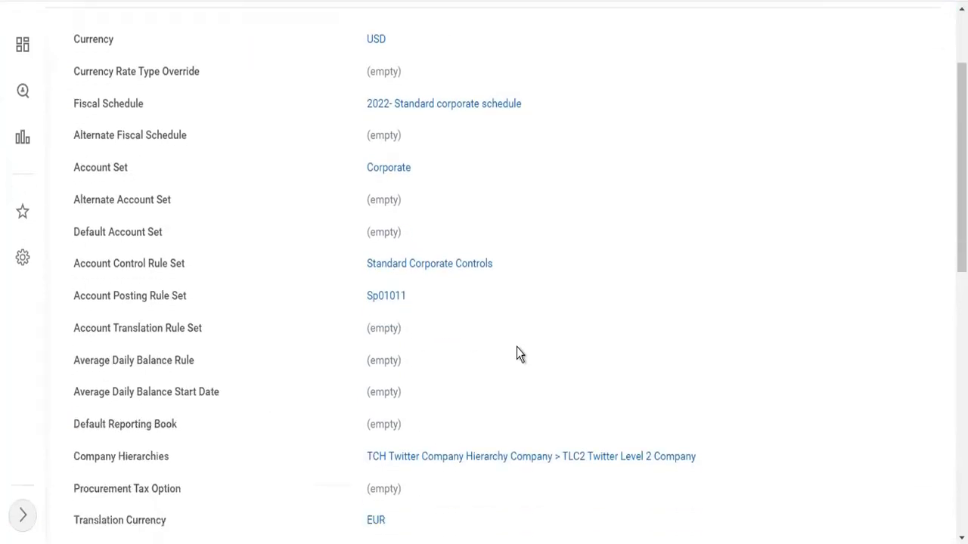
pyautogui.rightClick(449, 273)
pyautogui.click(465, 280)
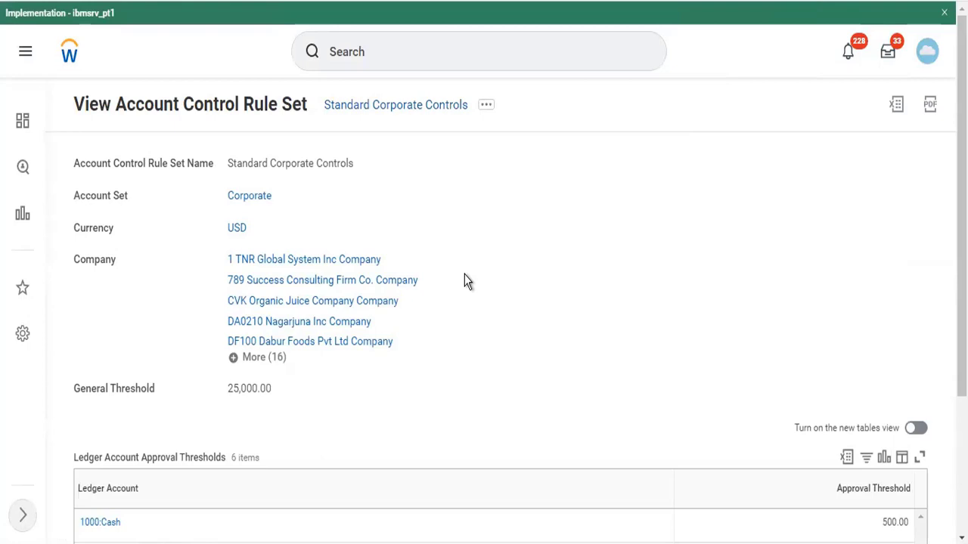
pyautogui.scroll(-2, 467, 281)
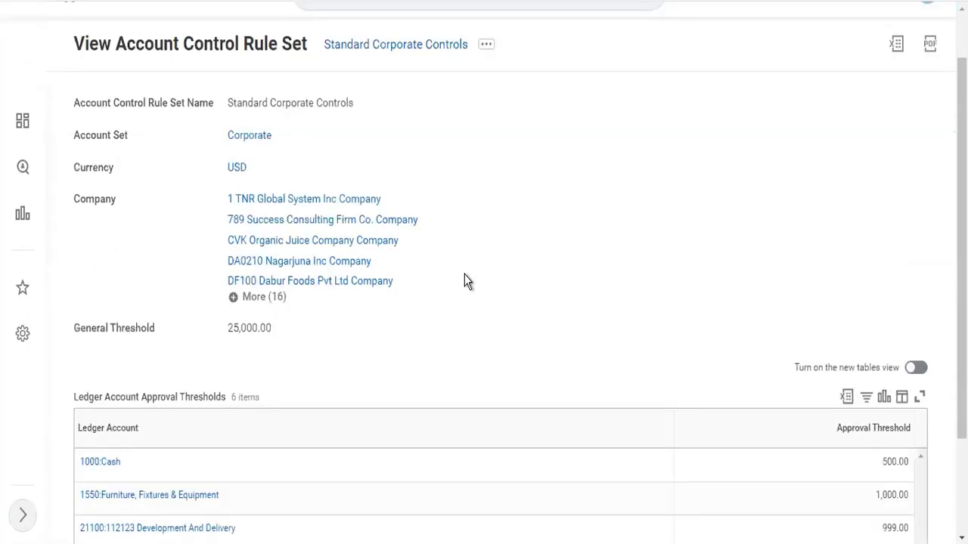
pyautogui.scroll(2, 467, 282)
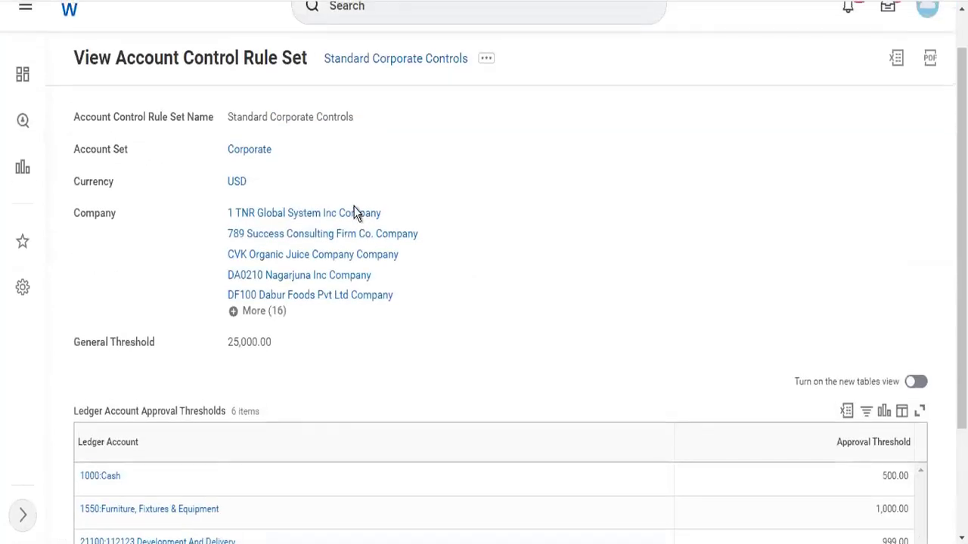
pyautogui.scroll(1, 421, 176)
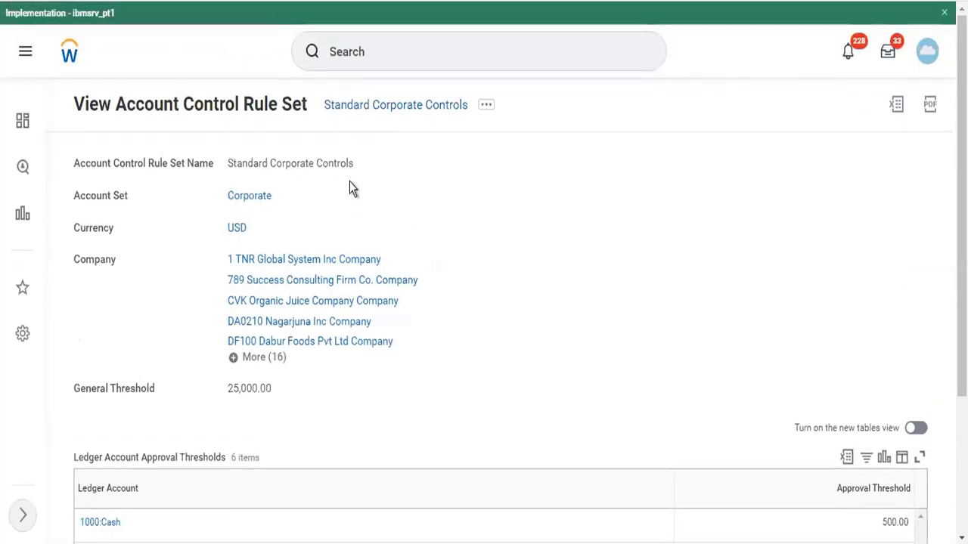
pyautogui.scroll(-3, 611, 353)
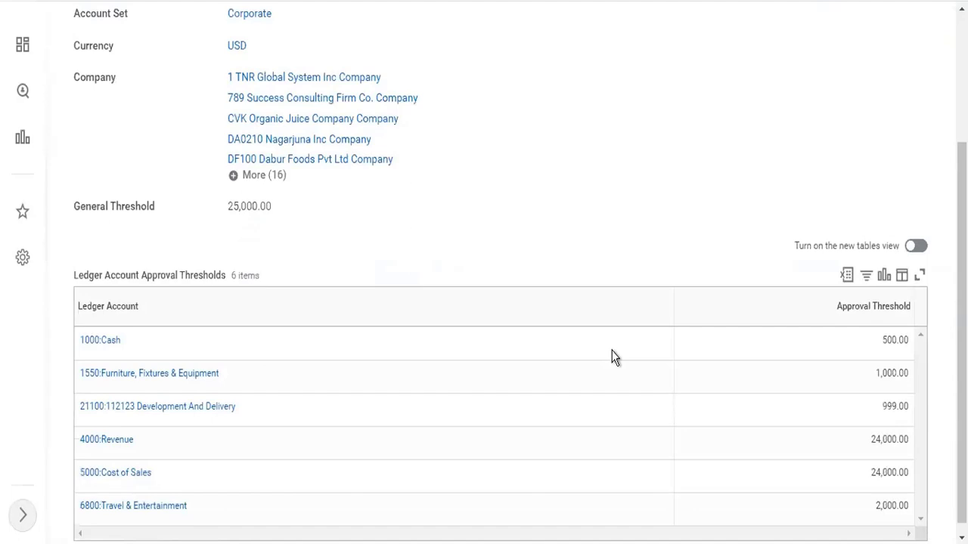
pyautogui.scroll(3, 614, 357)
pyautogui.click(372, 50)
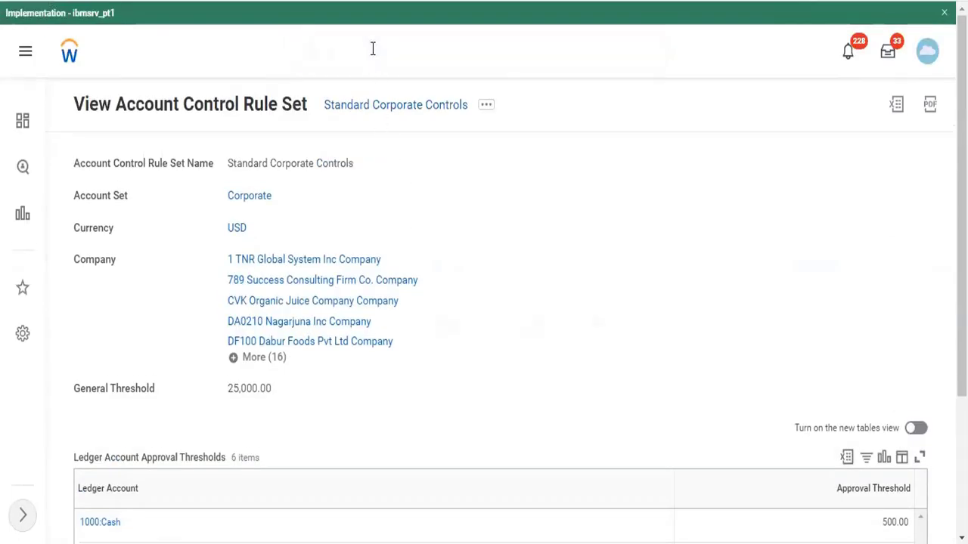
pyautogui.write('cr acc con')
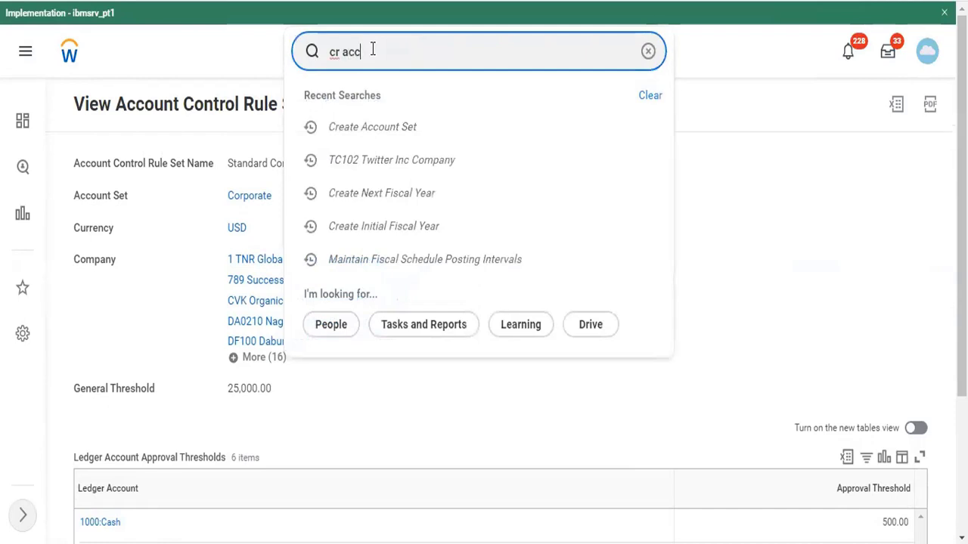
pyautogui.press('BackSpace')
pyautogui.press('BackSpace')
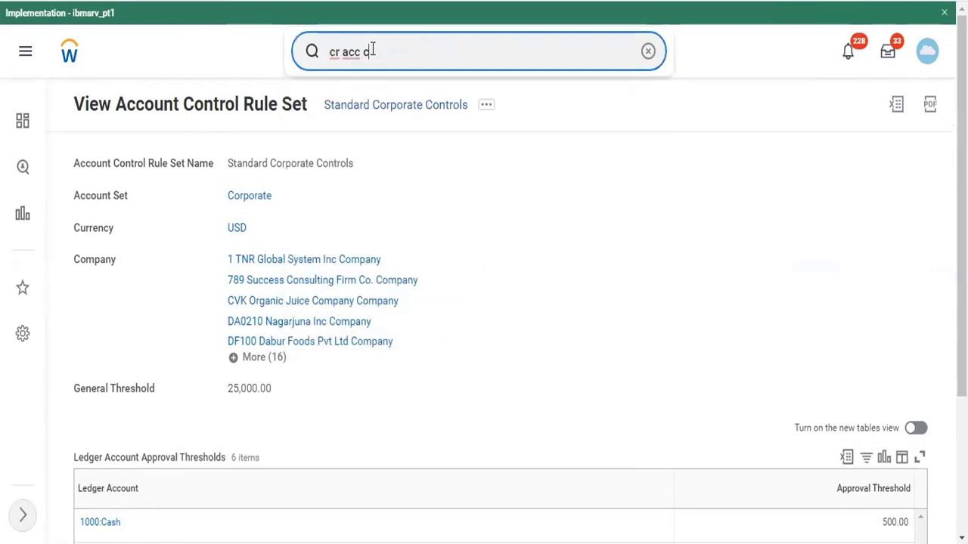
pyautogui.write('ontr')
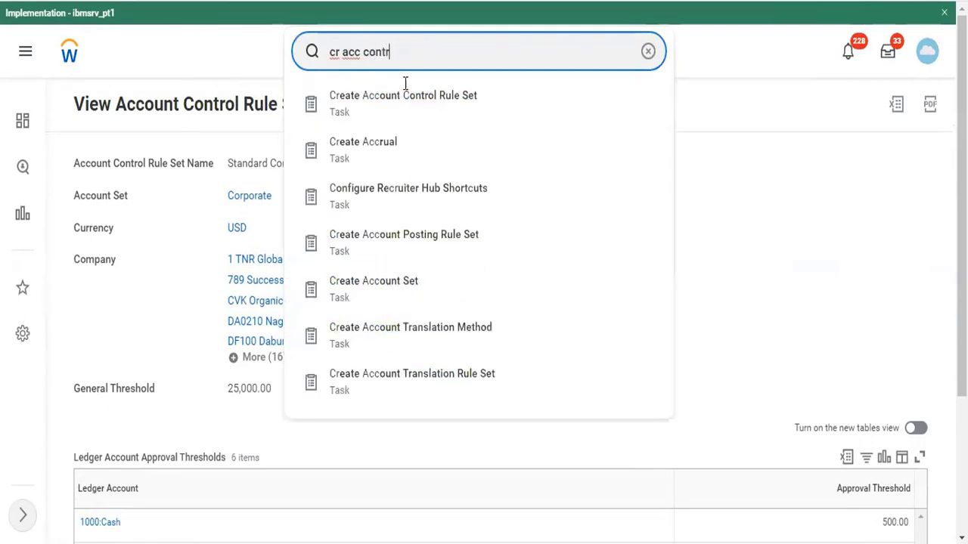
pyautogui.click(740, 278)
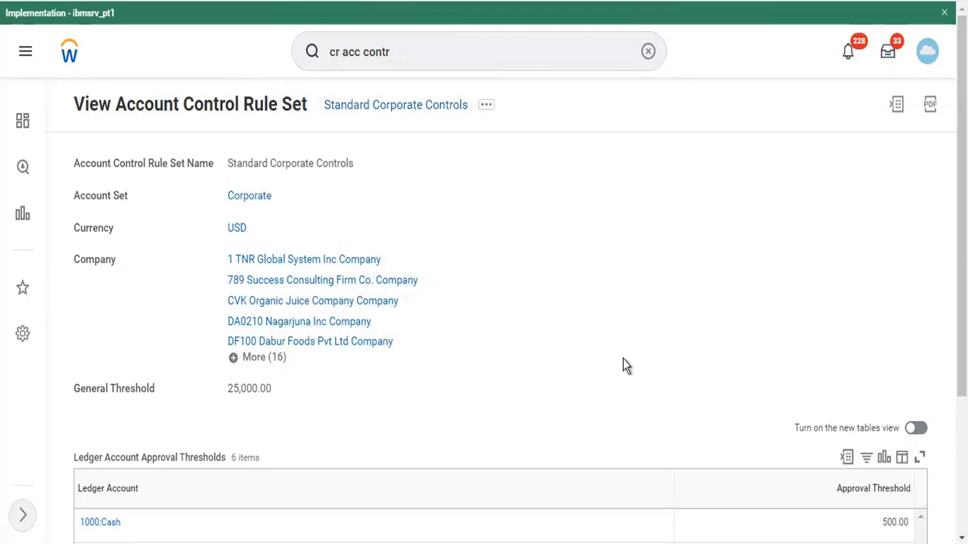
pyautogui.scroll(-3, 625, 365)
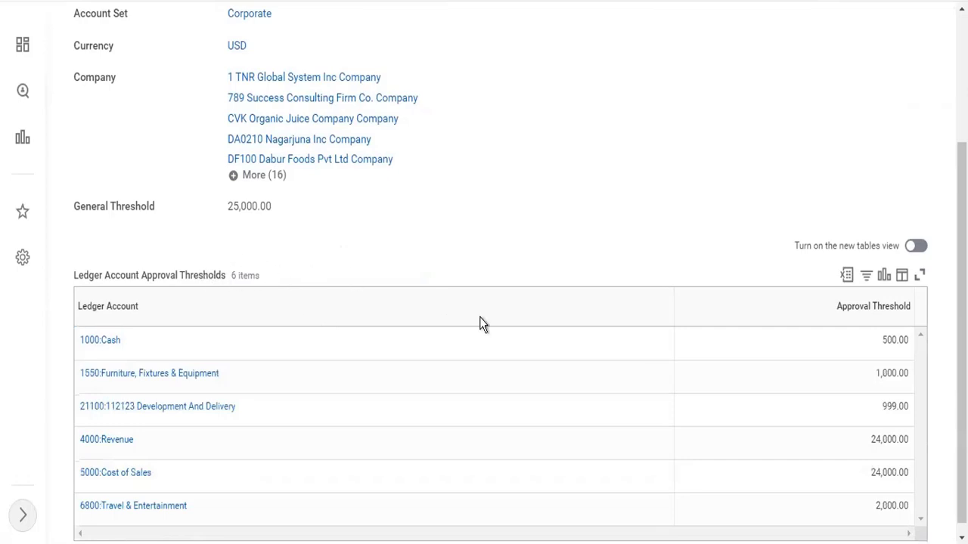
pyautogui.click(504, 329)
pyautogui.scroll(-1, 742, 219)
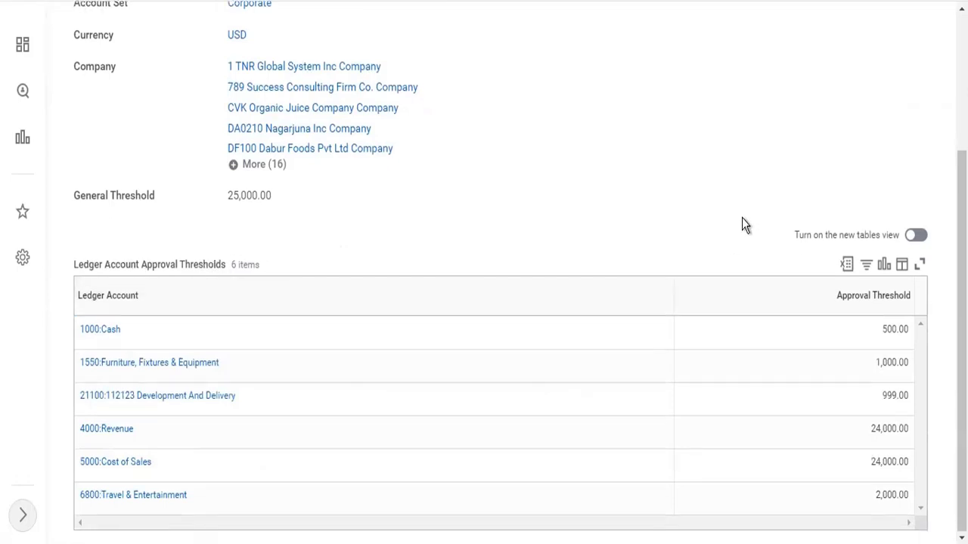
pyautogui.click(903, 362)
pyautogui.moveTo(875, 329); pyautogui.dragTo(908, 332)
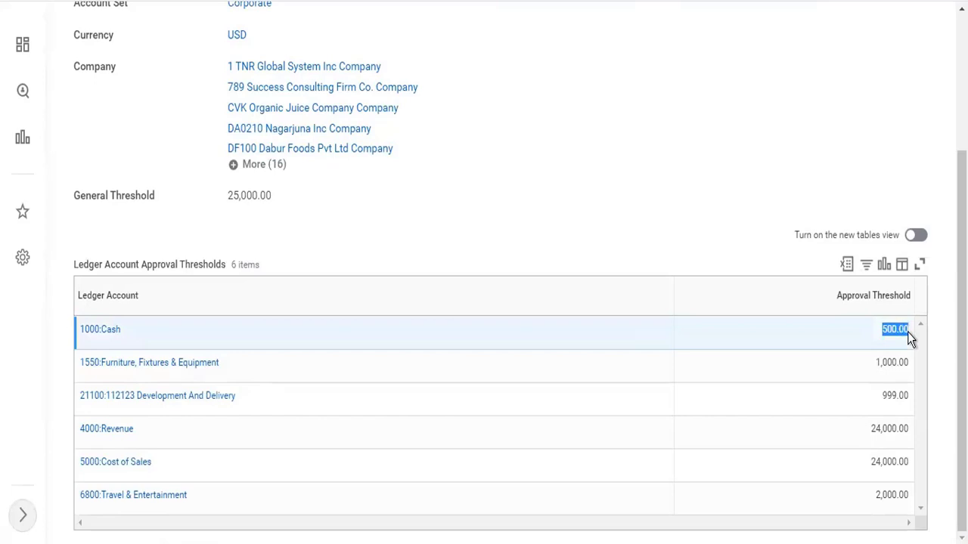
pyautogui.scroll(3, 537, 115)
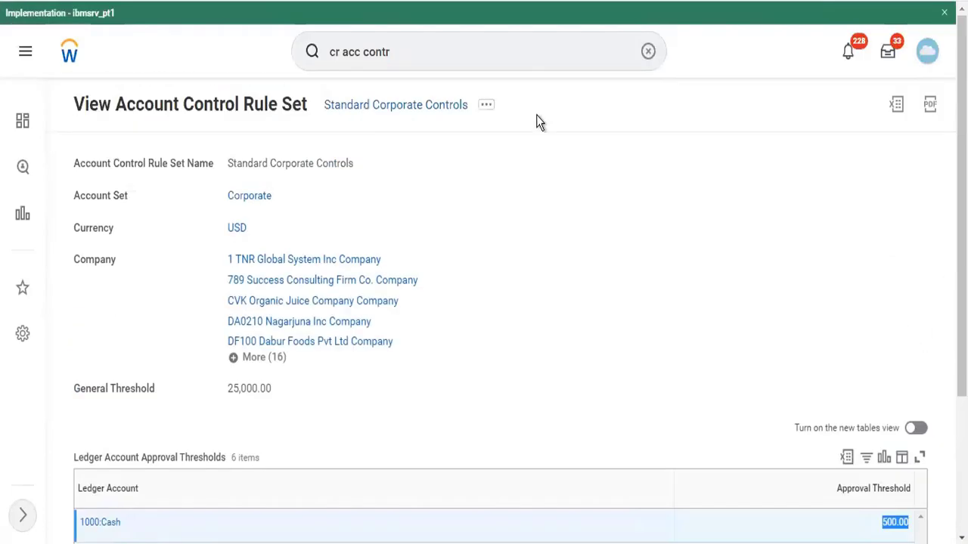
pyautogui.click(443, 51)
pyautogui.moveTo(443, 51); pyautogui.dragTo(273, 60)
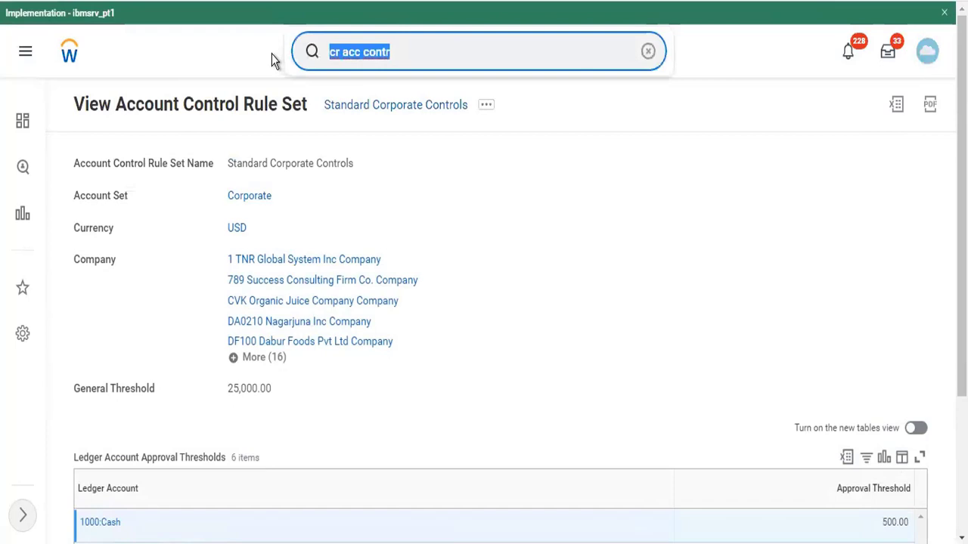
# Replace the 'cr journal' search with 'Bp: journal' to find journal business process definitions
pyautogui.write('cr')
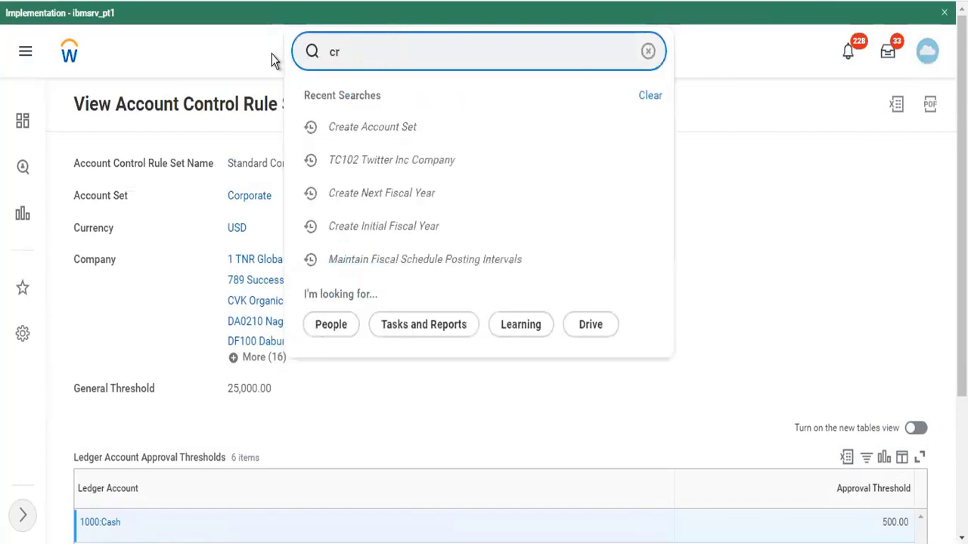
pyautogui.write(' journal')
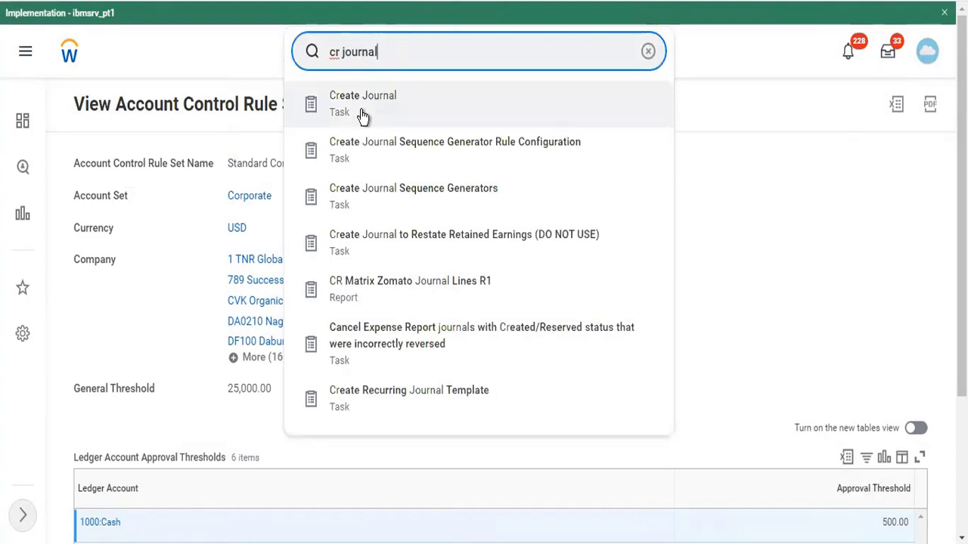
pyautogui.click(852, 316)
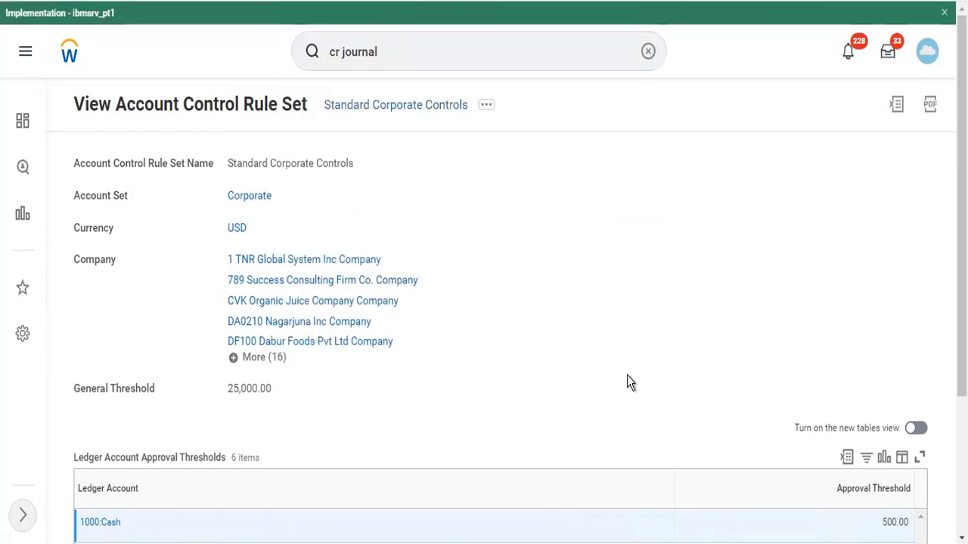
pyautogui.scroll(-2, 627, 381)
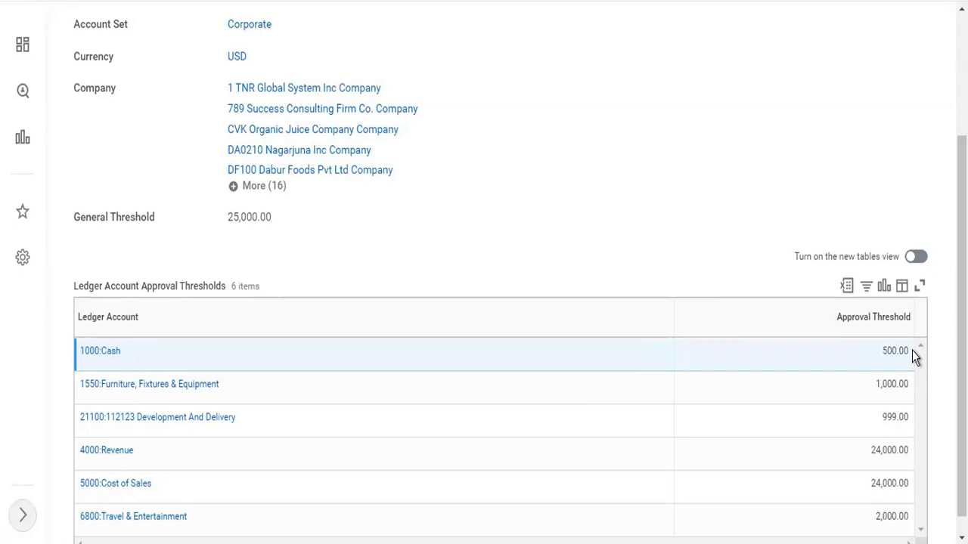
pyautogui.scroll(3, 912, 350)
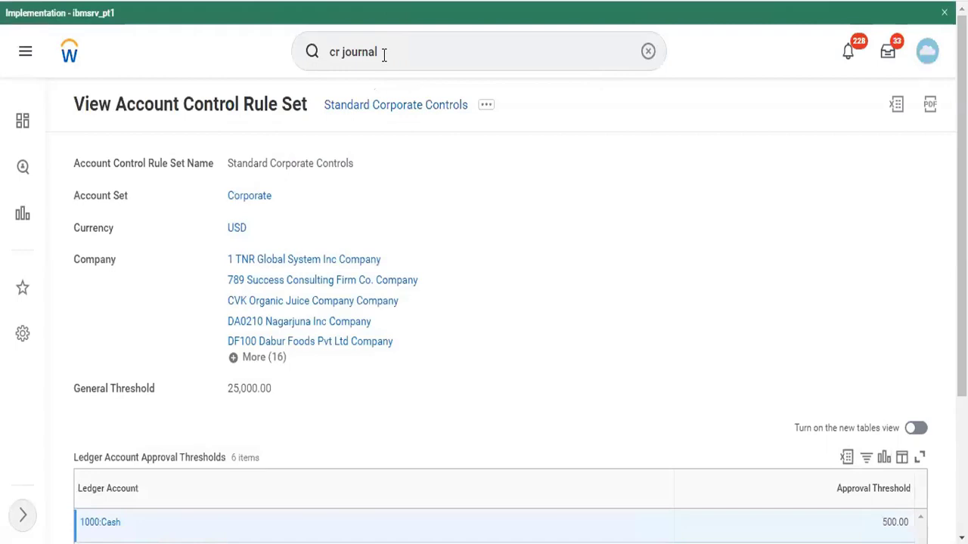
pyautogui.moveTo(385, 53); pyautogui.dragTo(317, 64)
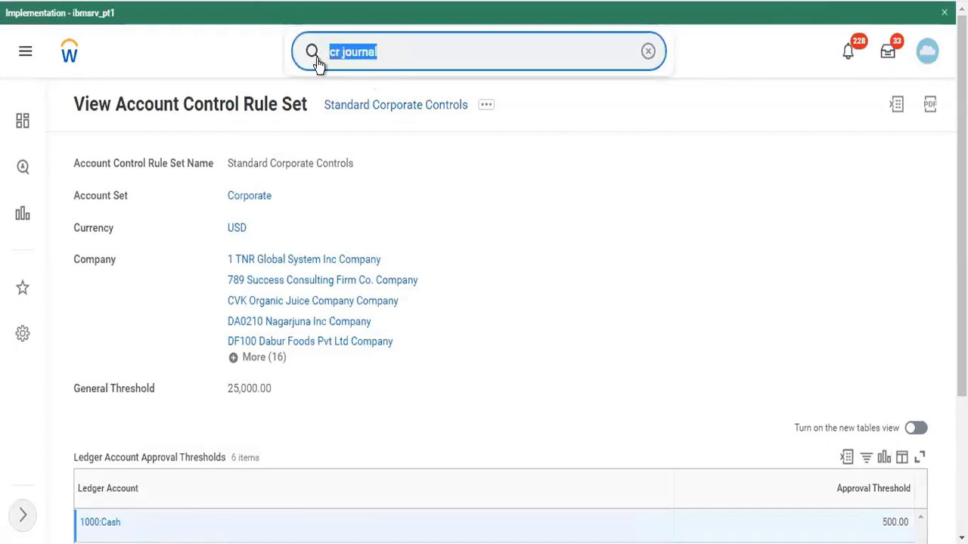
pyautogui.write('Bp: a')
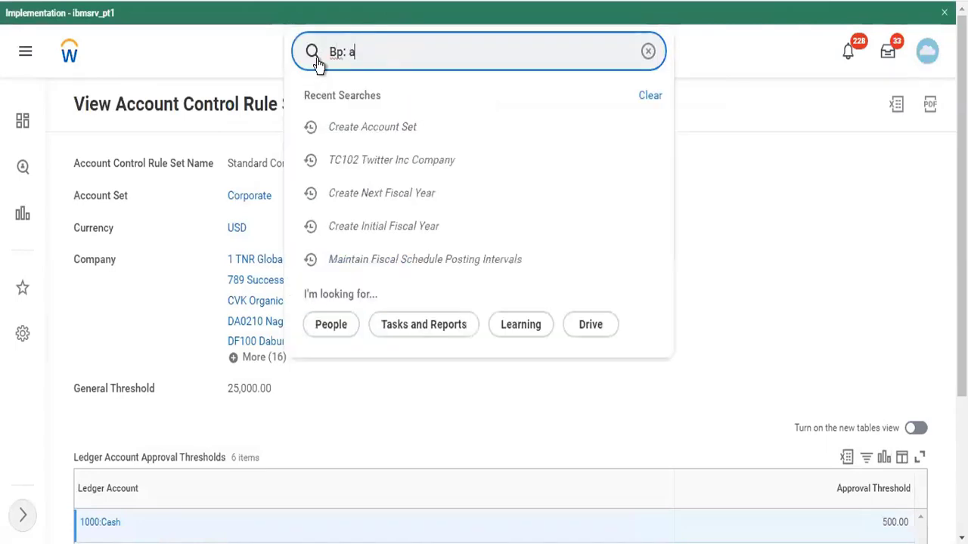
pyautogui.press('BackSpace')
pyautogui.write('journal')
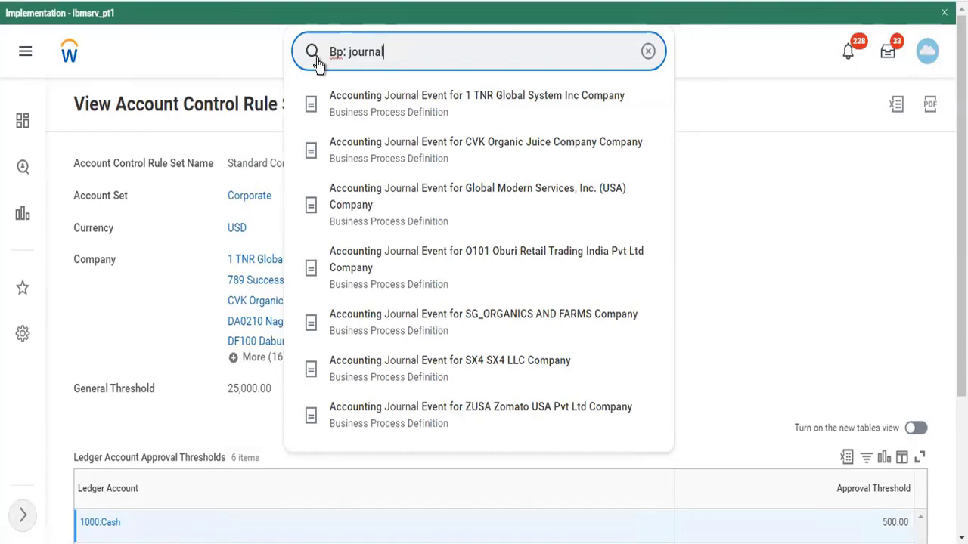
pyautogui.press('Return')
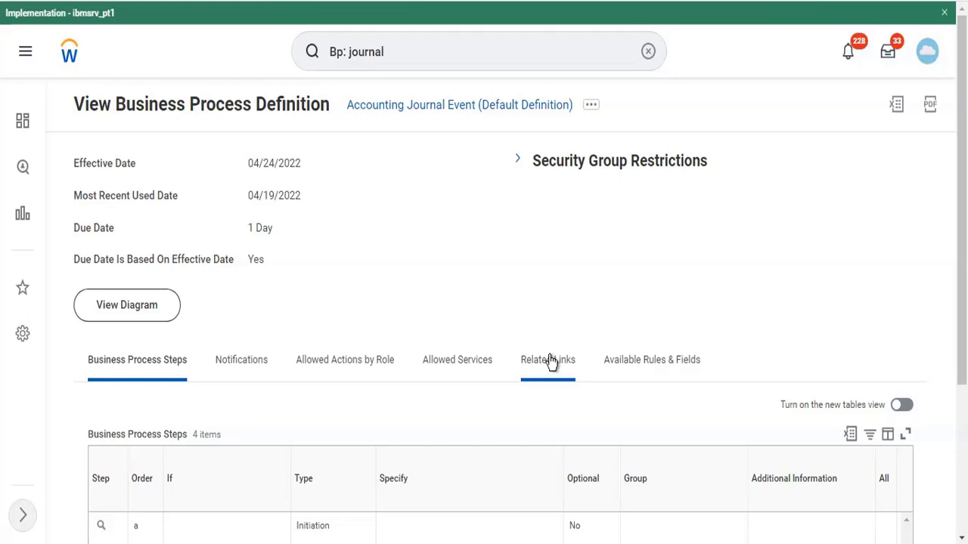
# Scroll through the Accounting Journal Event's four business process steps
pyautogui.scroll(-3, 550, 361)
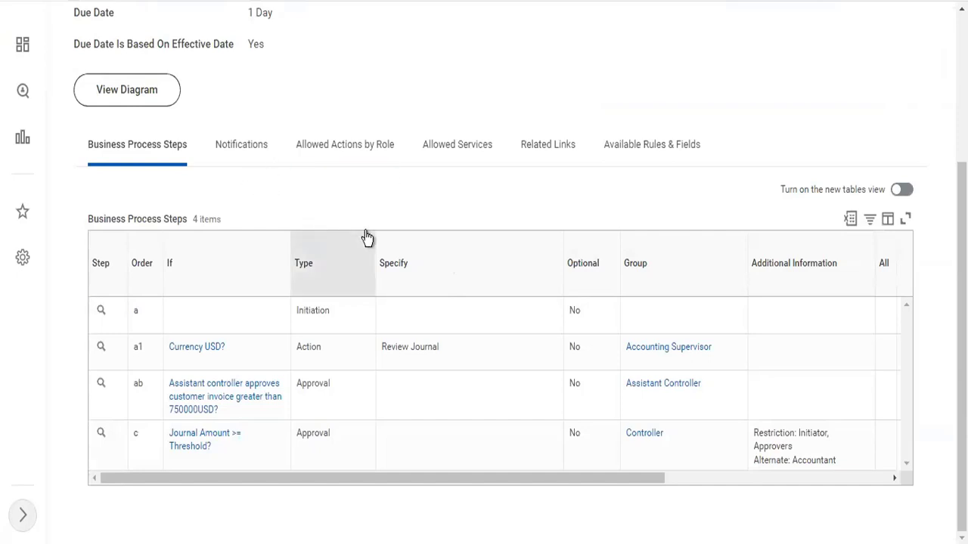
pyautogui.scroll(3, 367, 237)
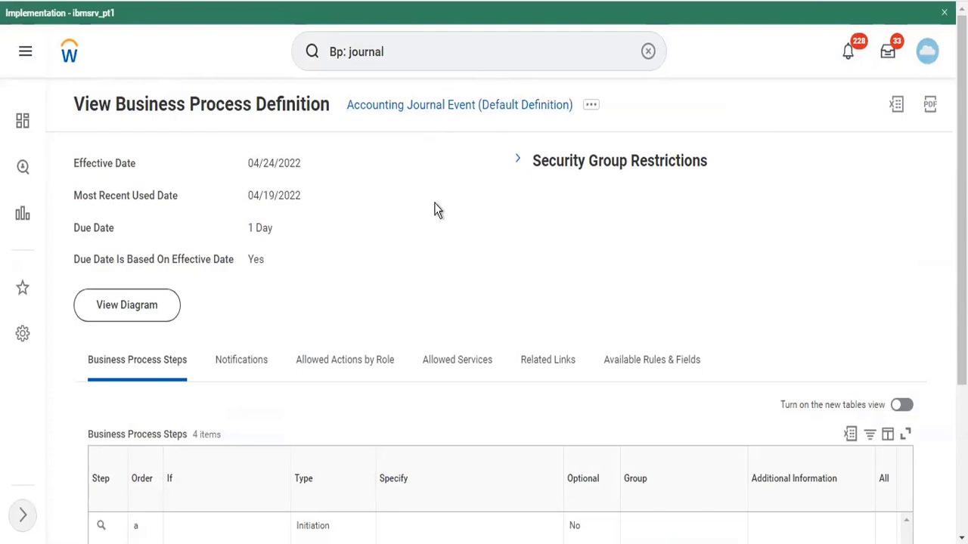
pyautogui.scroll(-3, 434, 205)
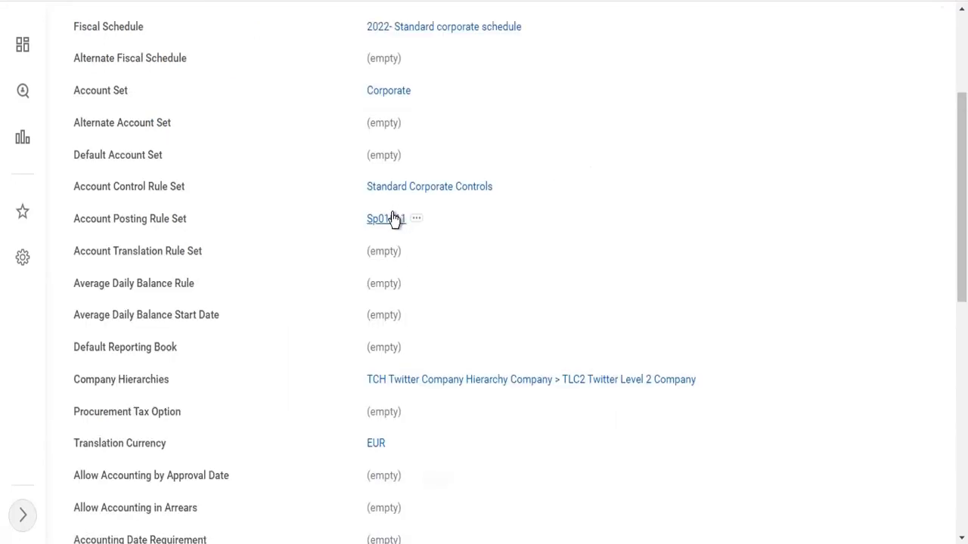
# Bring up the link options for the Sp01011 account posting rule set
pyautogui.rightClick(393, 218)
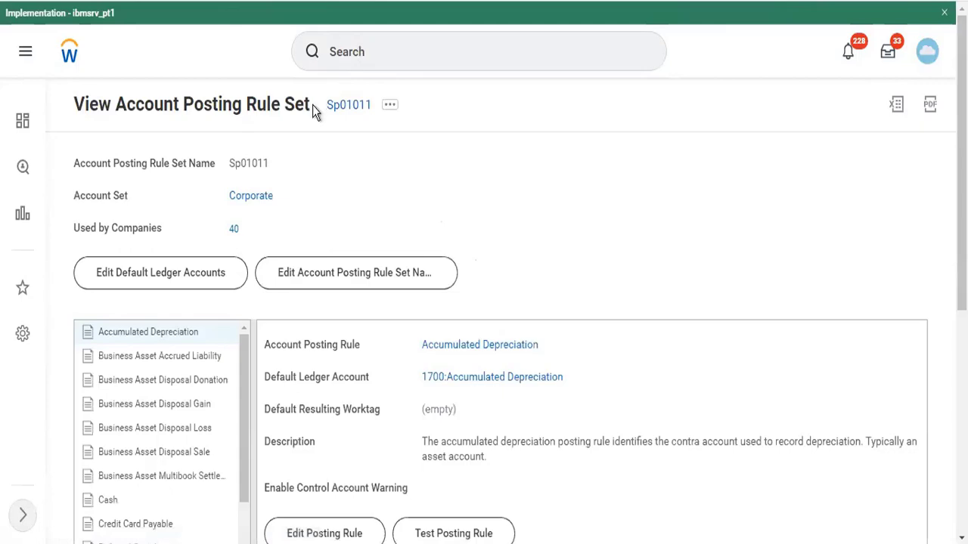
pyautogui.scroll(-3, 302, 148)
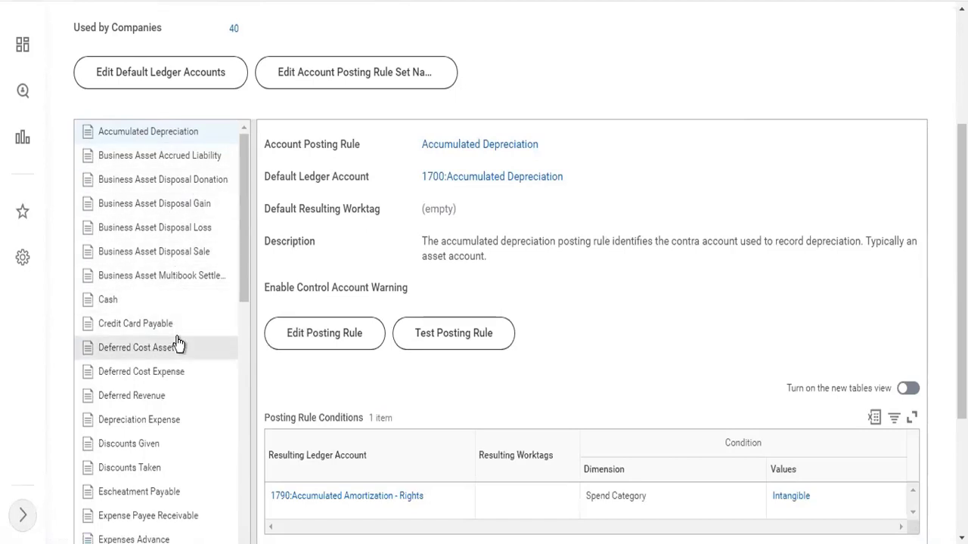
pyautogui.scroll(-2, 178, 344)
pyautogui.scroll(-3, 616, 300)
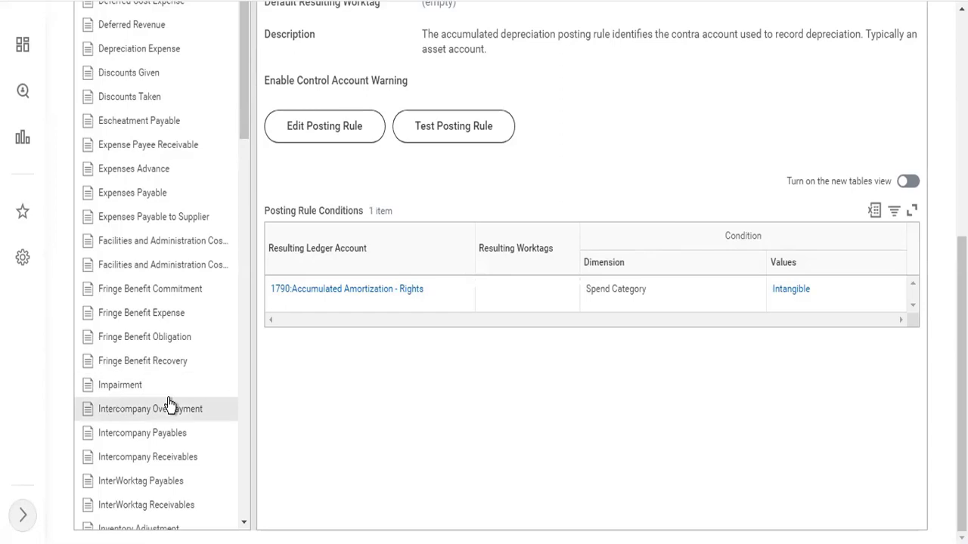
pyautogui.scroll(-7, 168, 406)
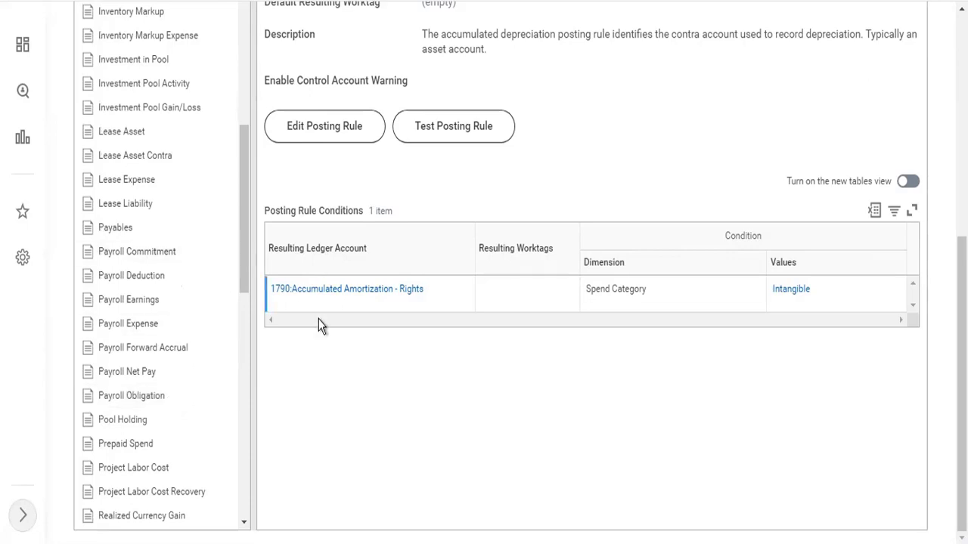
pyautogui.scroll(5, 434, 460)
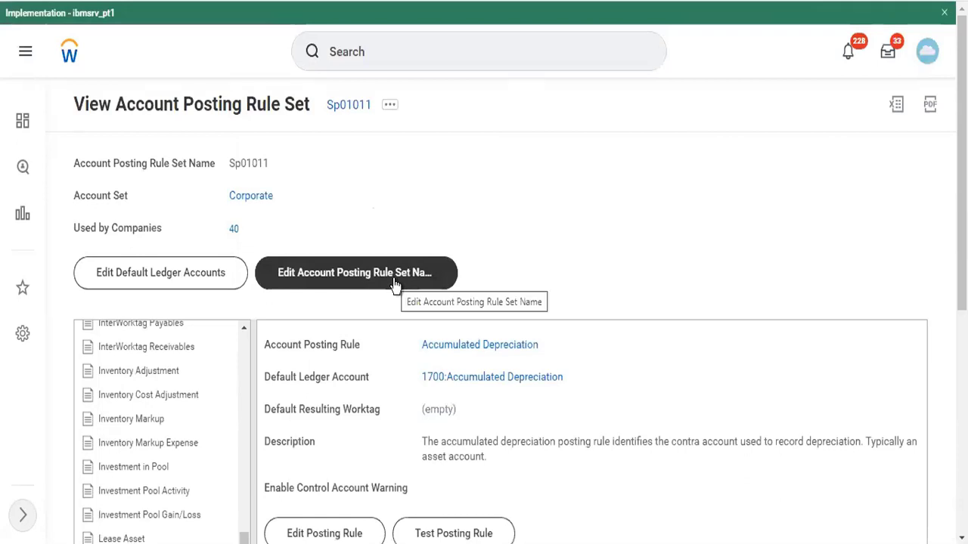
# Close both extra Sp01011 posting rule set tabs
pyautogui.rightClick(714, 1)
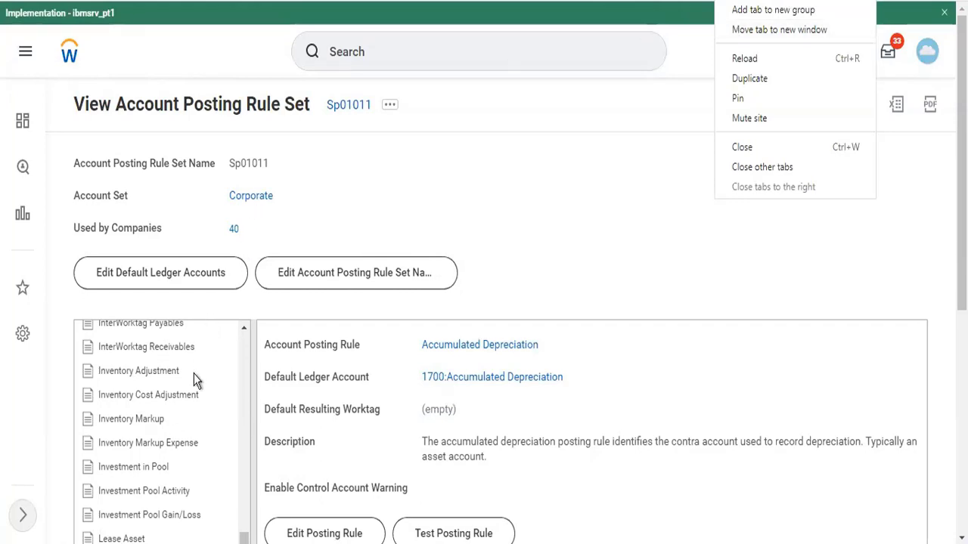
pyautogui.click(158, 473)
pyautogui.scroll(-7, 159, 473)
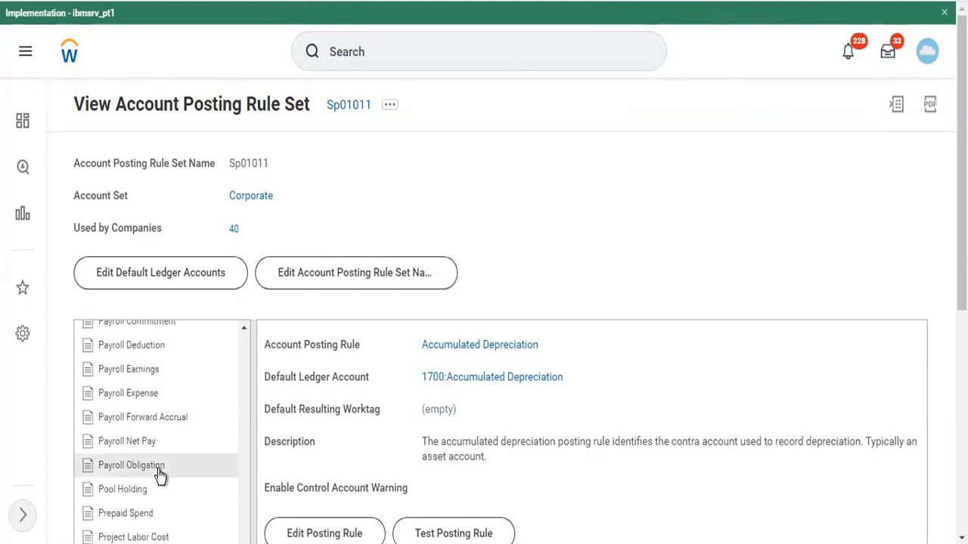
pyautogui.scroll(-3, 159, 474)
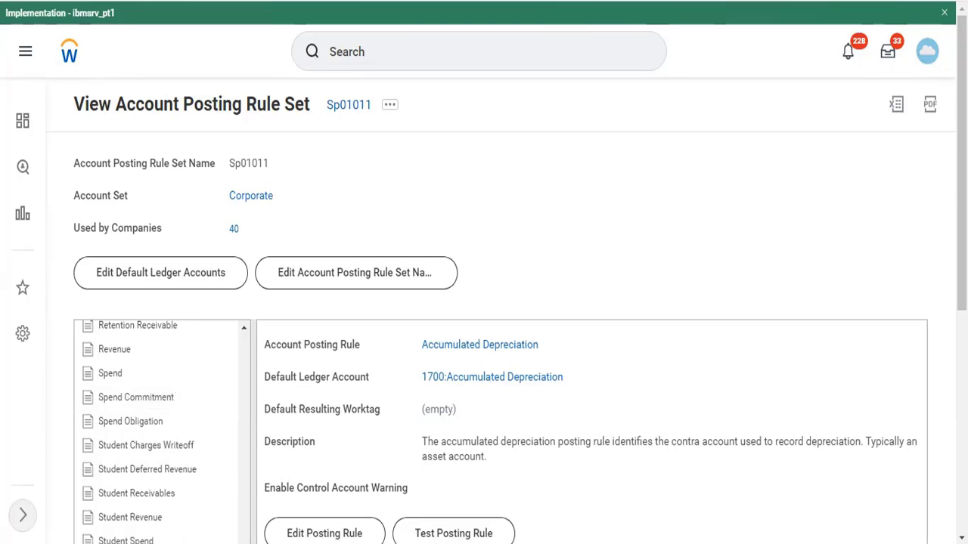
pyautogui.rightClick(738, 0)
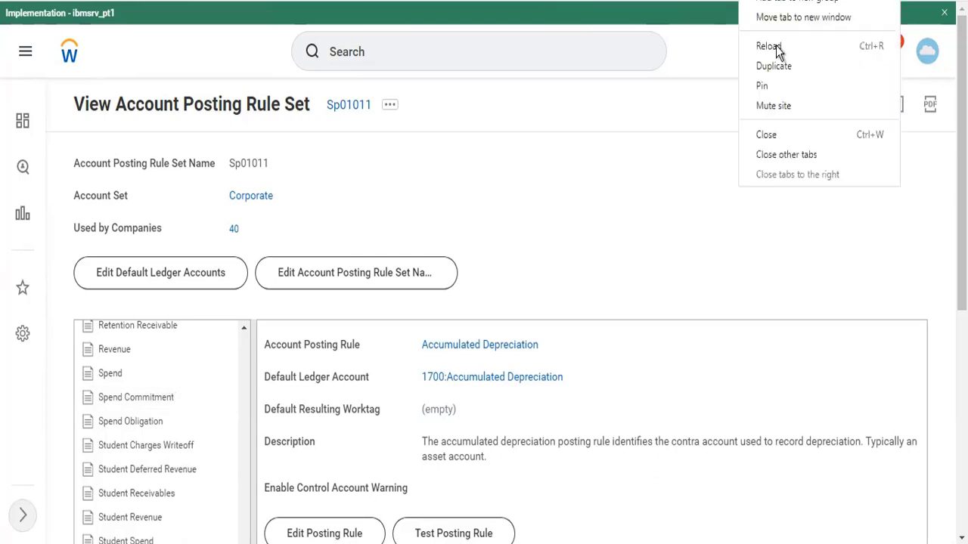
pyautogui.click(767, 134)
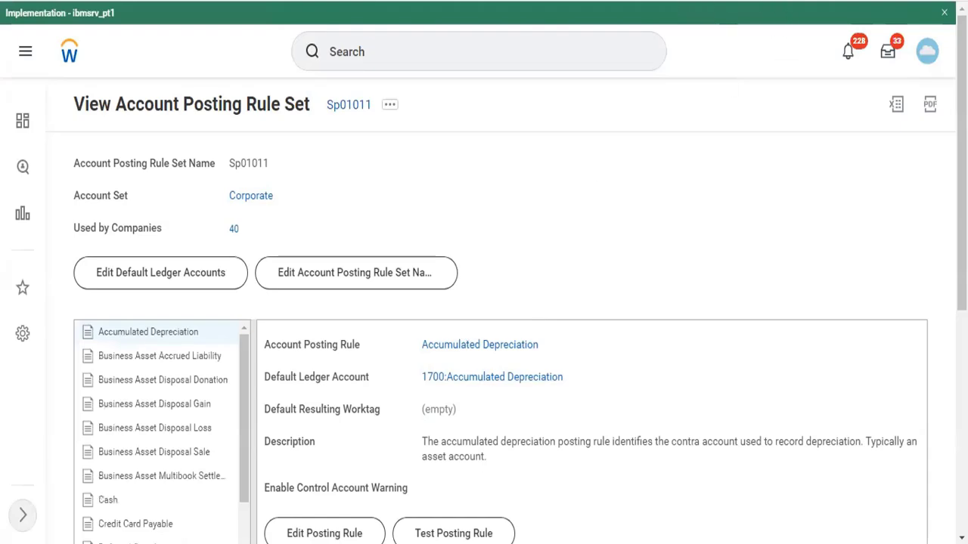
pyautogui.rightClick(681, 0)
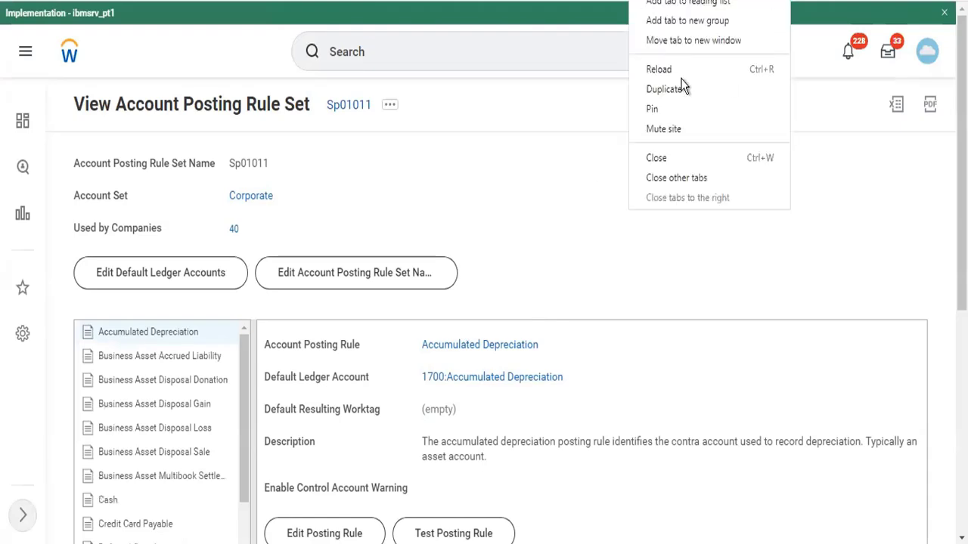
pyautogui.click(687, 166)
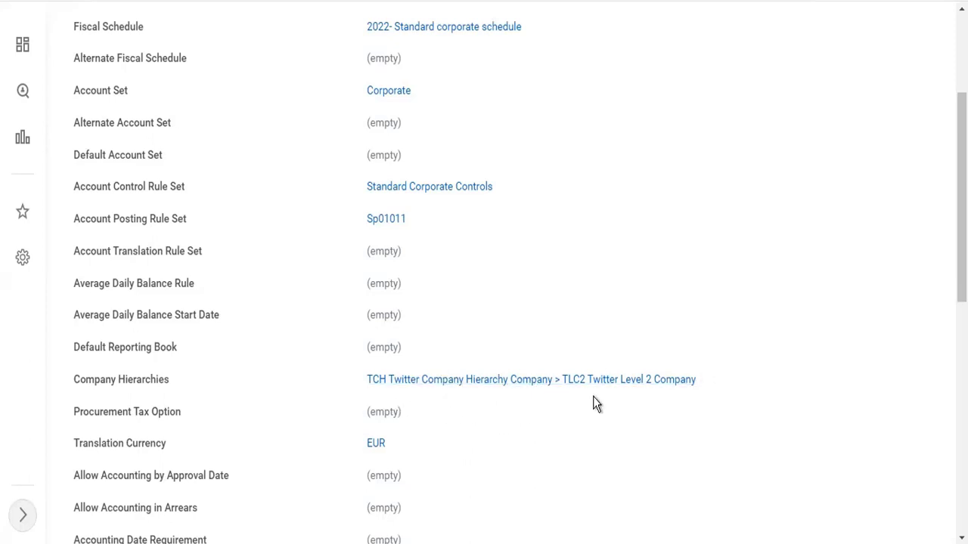
# Scroll through TC102 Twitter Inc Company's accounting details, including the Reverse Debit/Credit reversal option
pyautogui.scroll(-2, 593, 398)
pyautogui.scroll(-6, 593, 404)
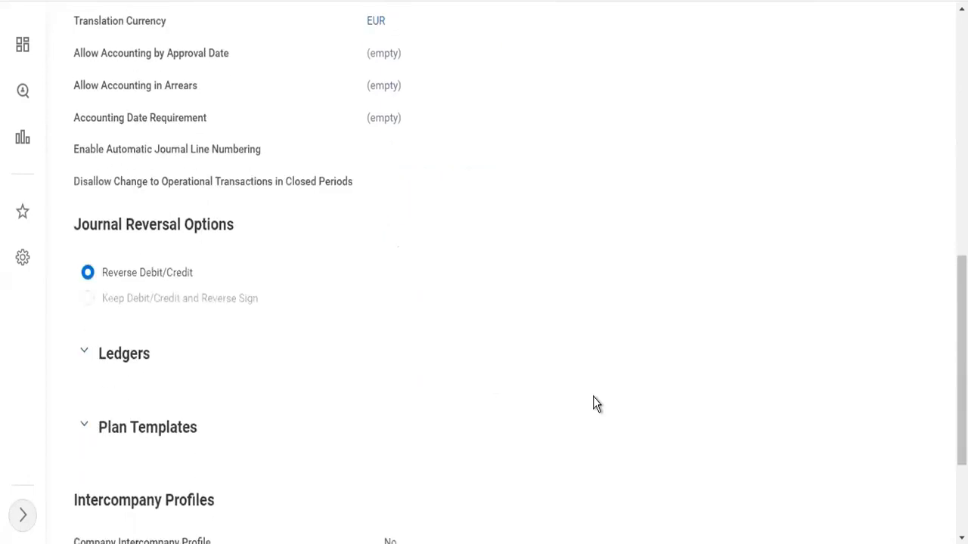
pyautogui.scroll(11, 464, 280)
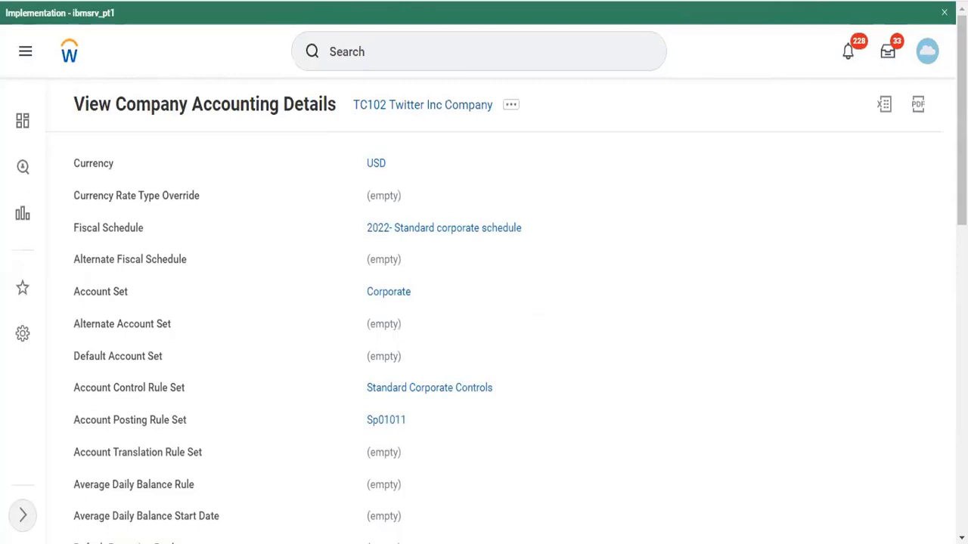
pyautogui.scroll(-10, 310, 267)
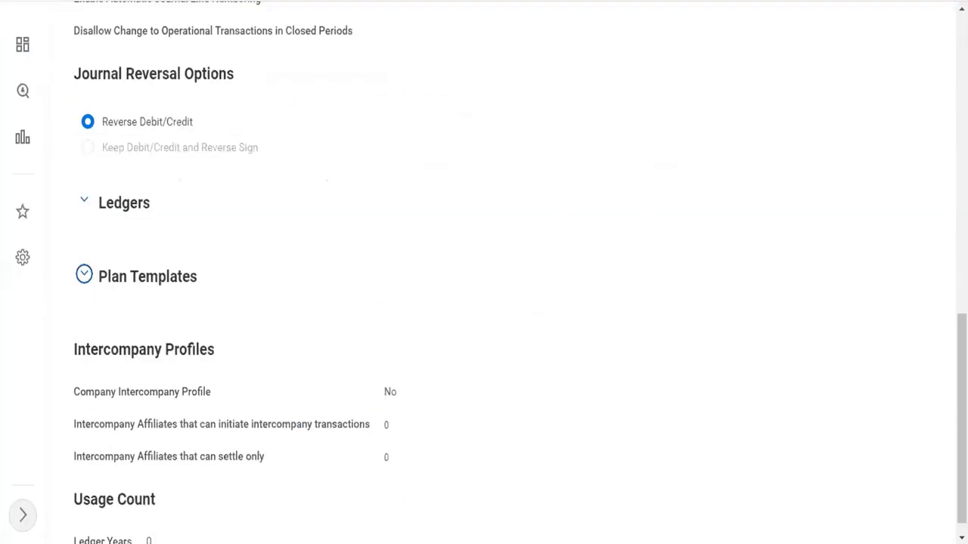
pyautogui.scroll(10, 483, 273)
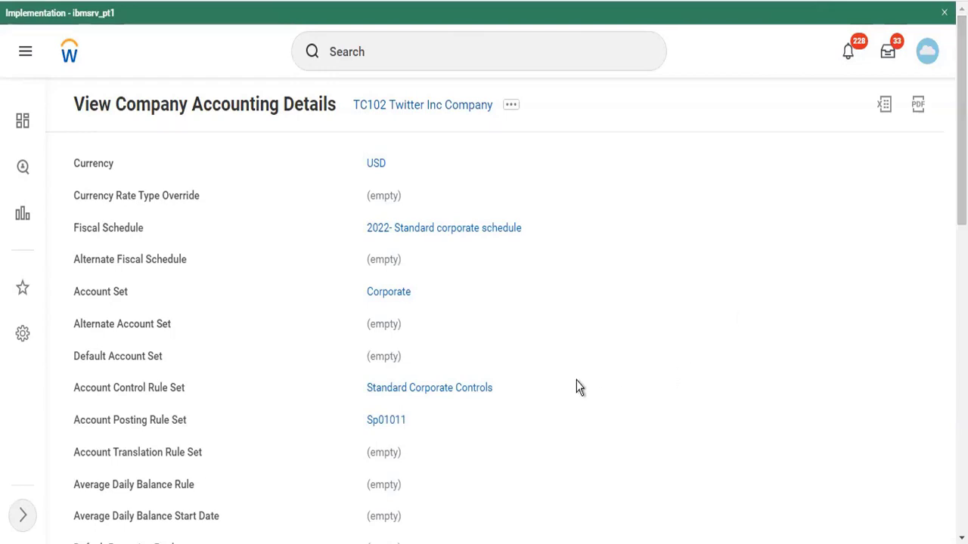
pyautogui.scroll(-2, 547, 328)
pyautogui.scroll(2, 546, 328)
# Start a new ledger for TC102 Twitter Inc Company with ledger type Actuals
pyautogui.click(371, 52)
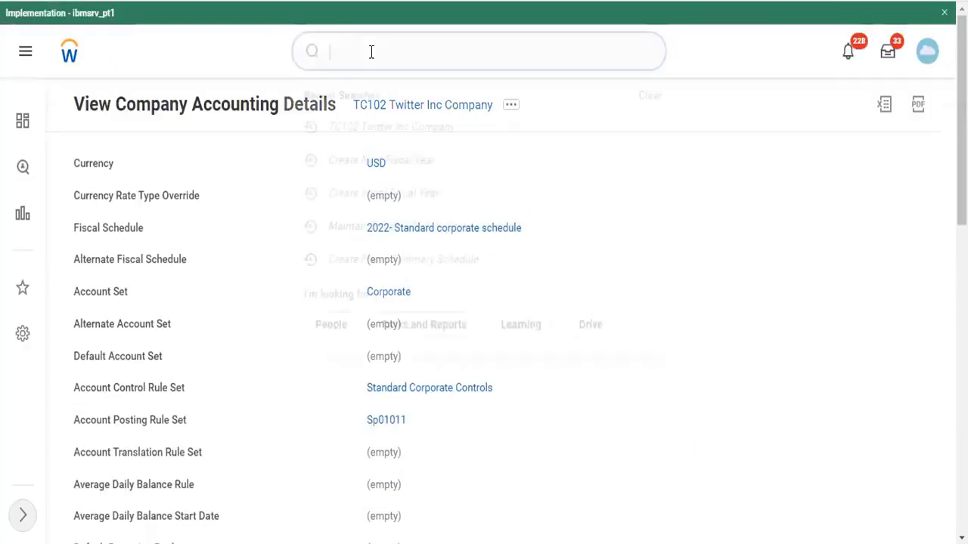
pyautogui.write('c')
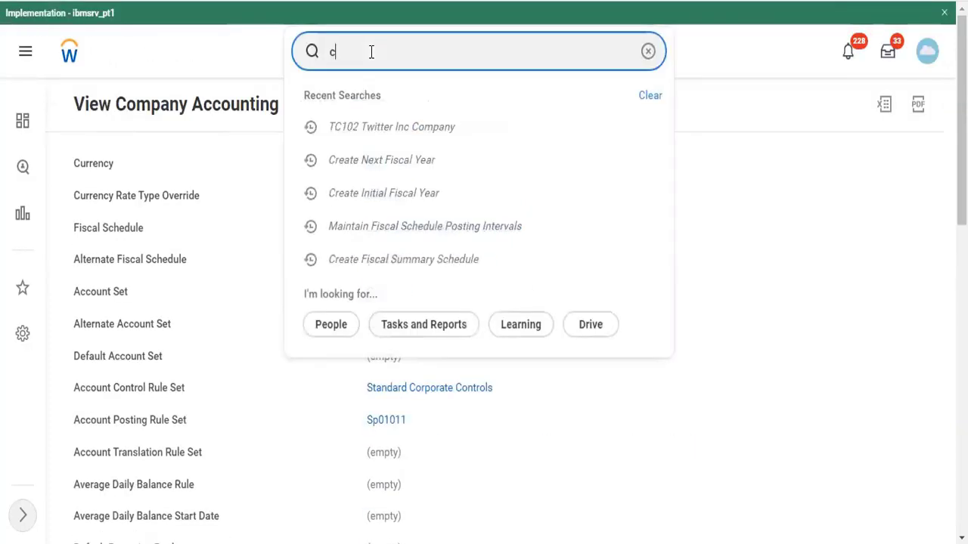
pyautogui.write('r ledger')
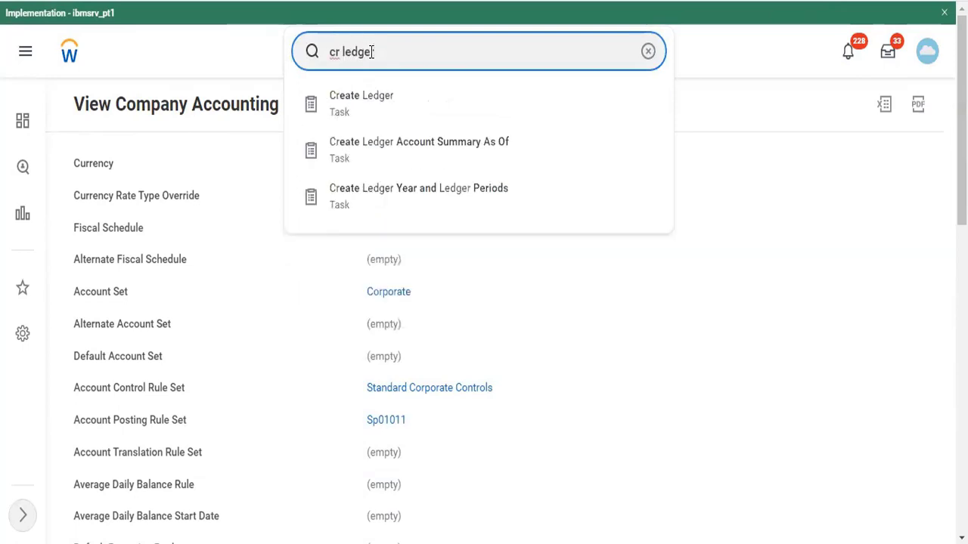
pyautogui.click(369, 121)
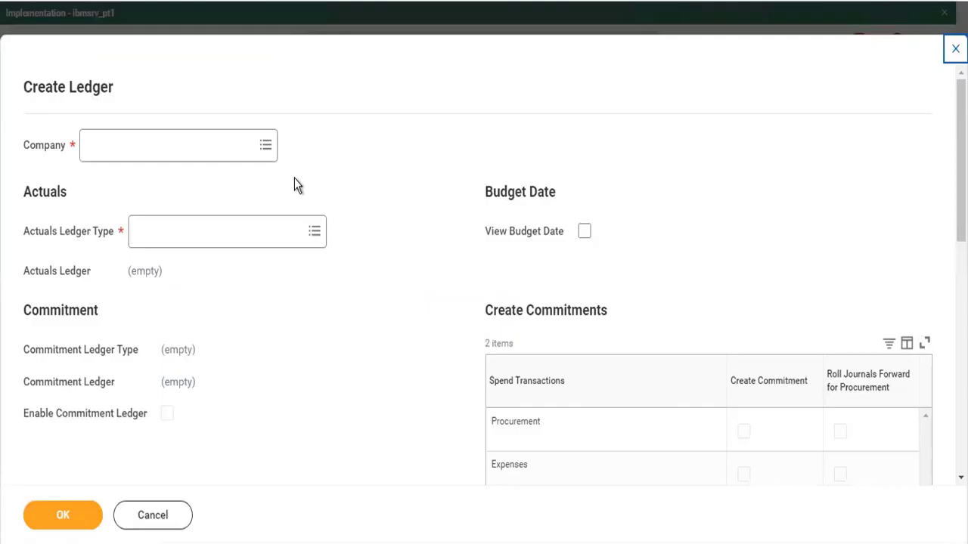
pyautogui.click(204, 153)
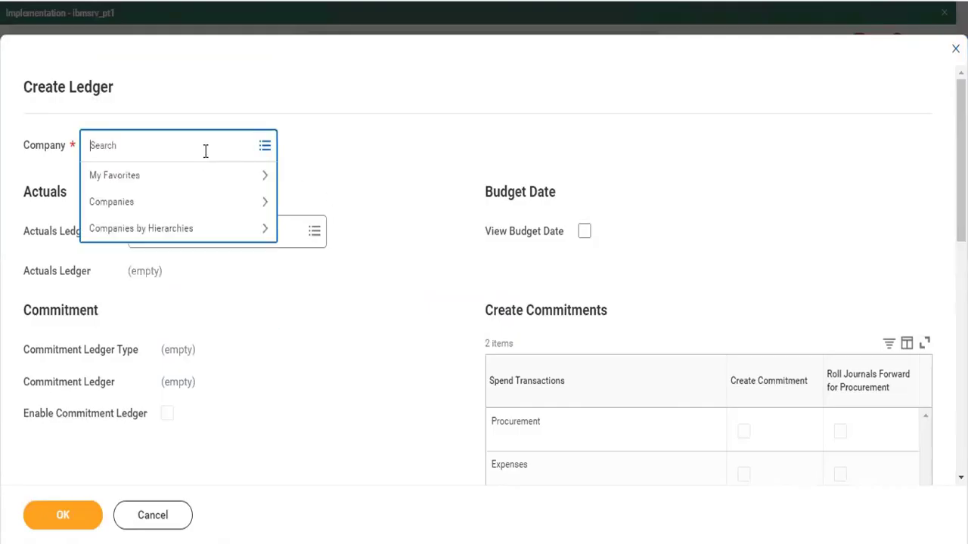
pyautogui.write('tc102')
pyautogui.press('Return')
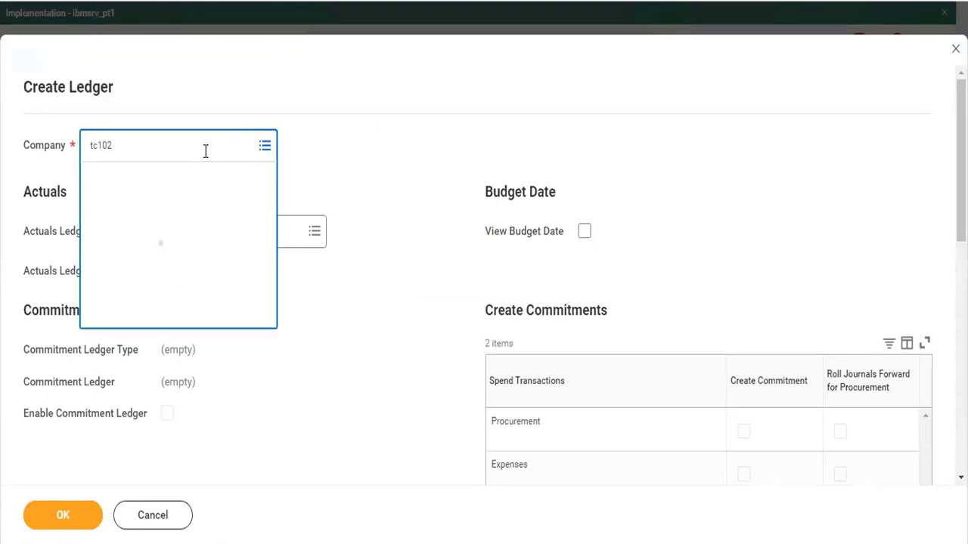
pyautogui.click(190, 236)
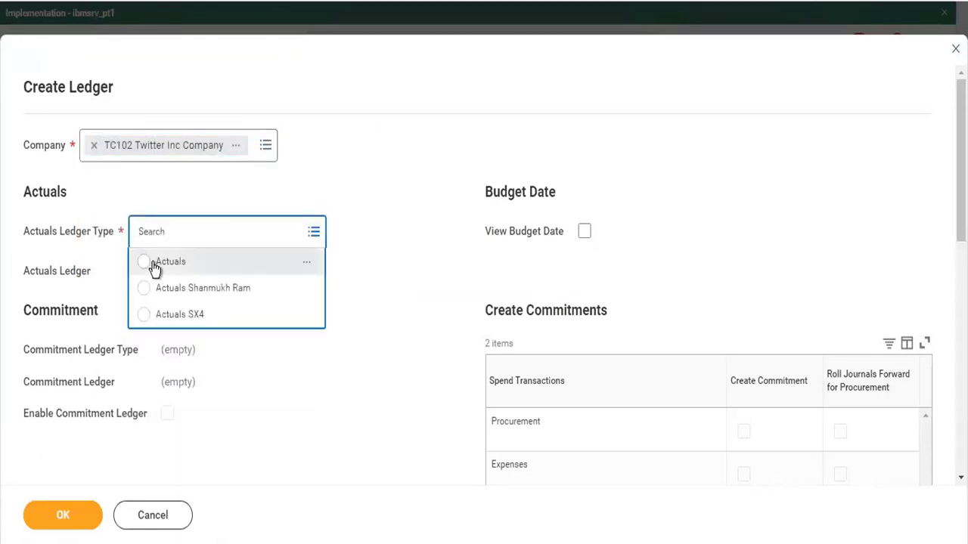
pyautogui.click(152, 264)
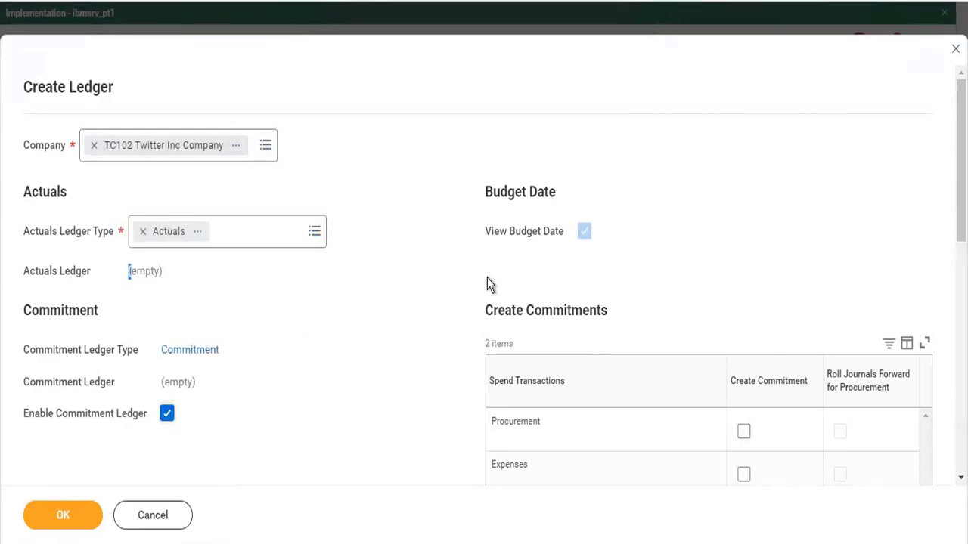
# Turn off the commitment ledger and submit the Actuals ledger
pyautogui.scroll(-5, 571, 343)
pyautogui.scroll(-3, 571, 342)
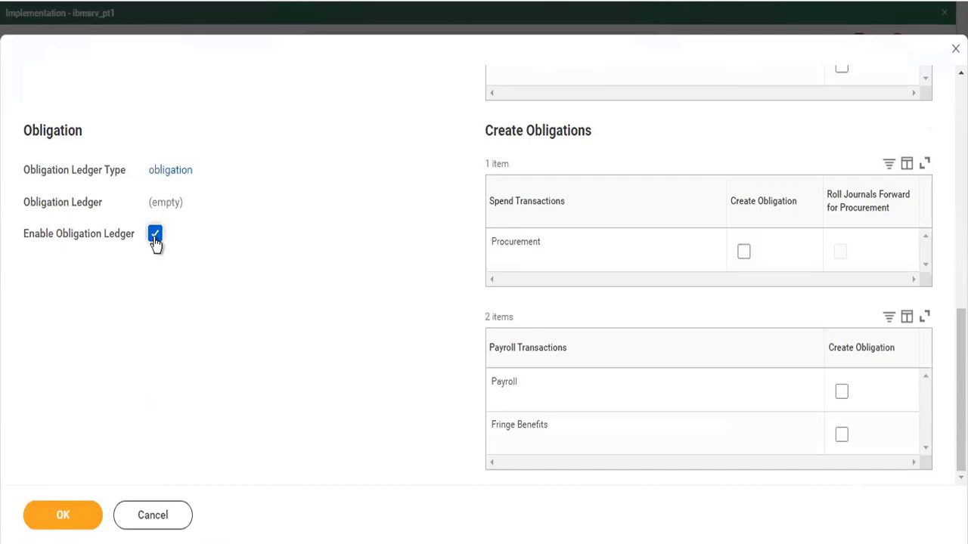
pyautogui.scroll(8, 304, 299)
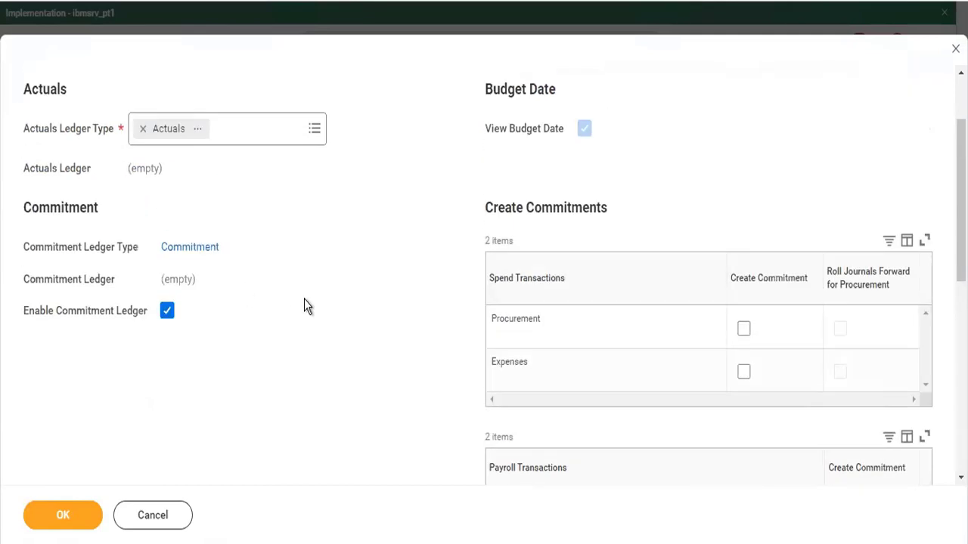
pyautogui.click(167, 422)
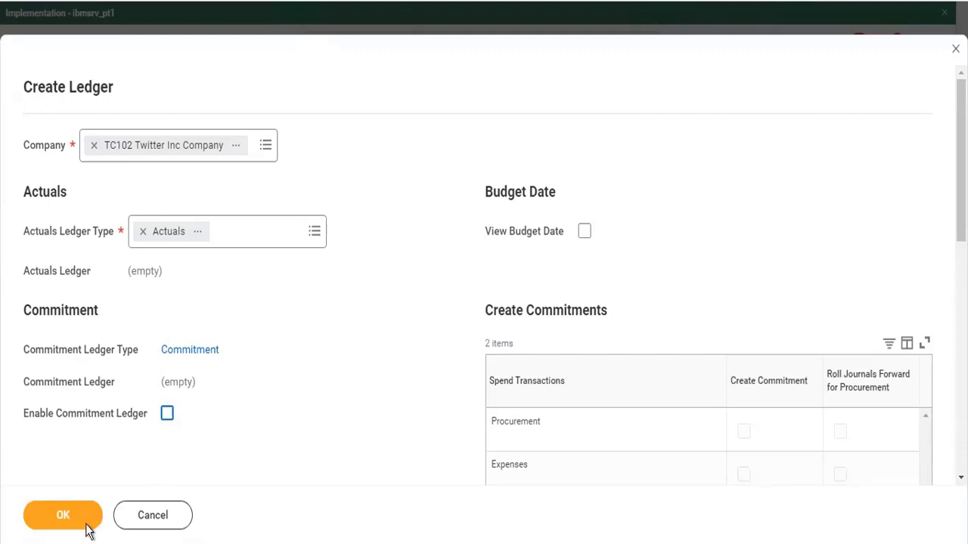
pyautogui.click(62, 518)
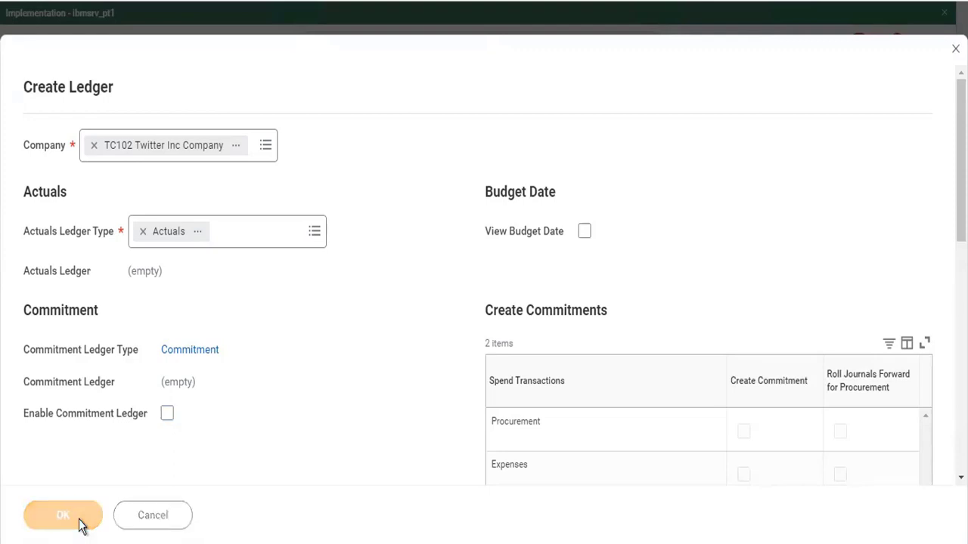
pyautogui.click(123, 522)
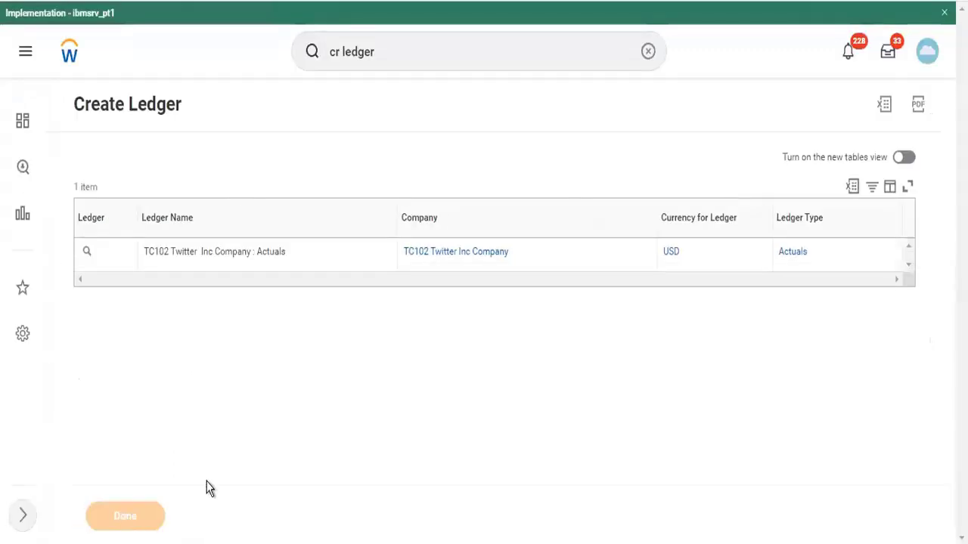
pyautogui.click(395, 53)
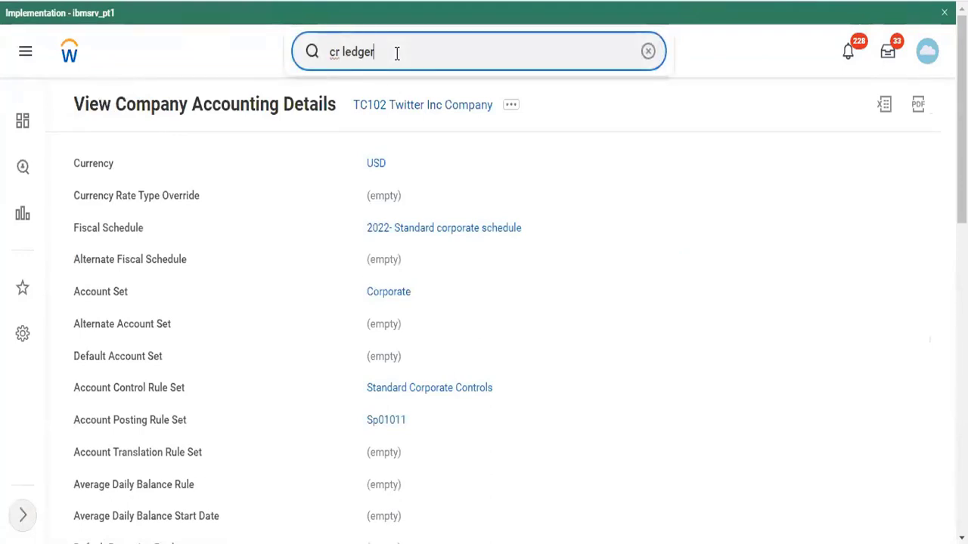
pyautogui.moveTo(396, 53); pyautogui.dragTo(314, 52)
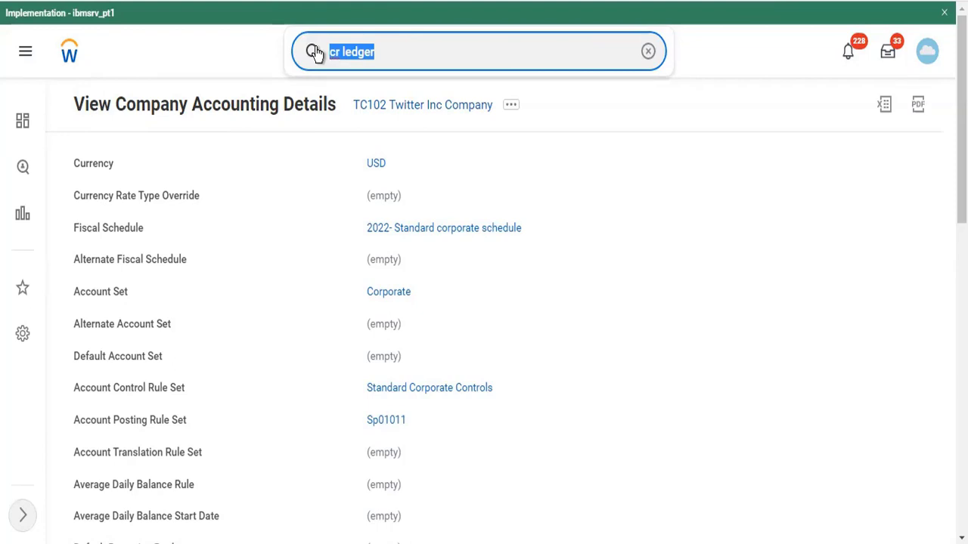
pyautogui.write('mass')
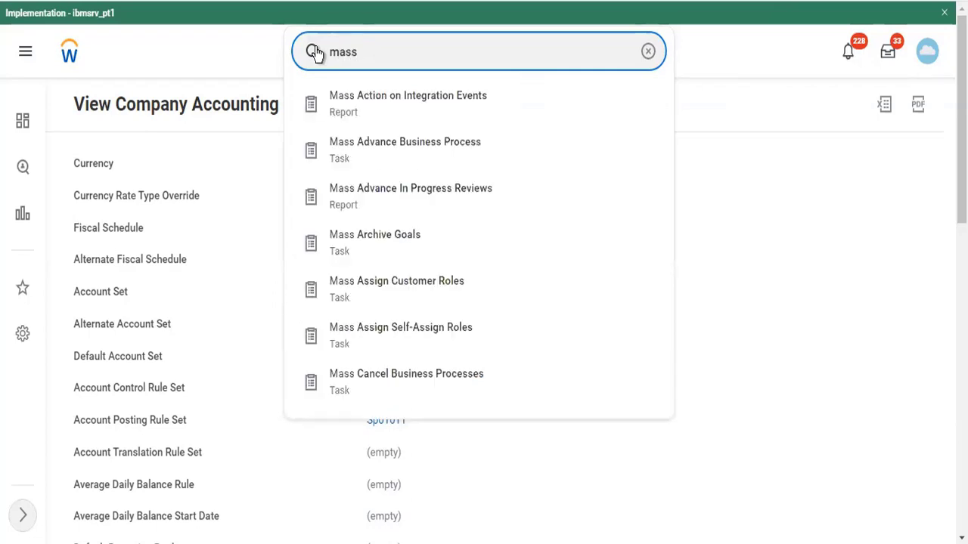
pyautogui.write(' update ledger')
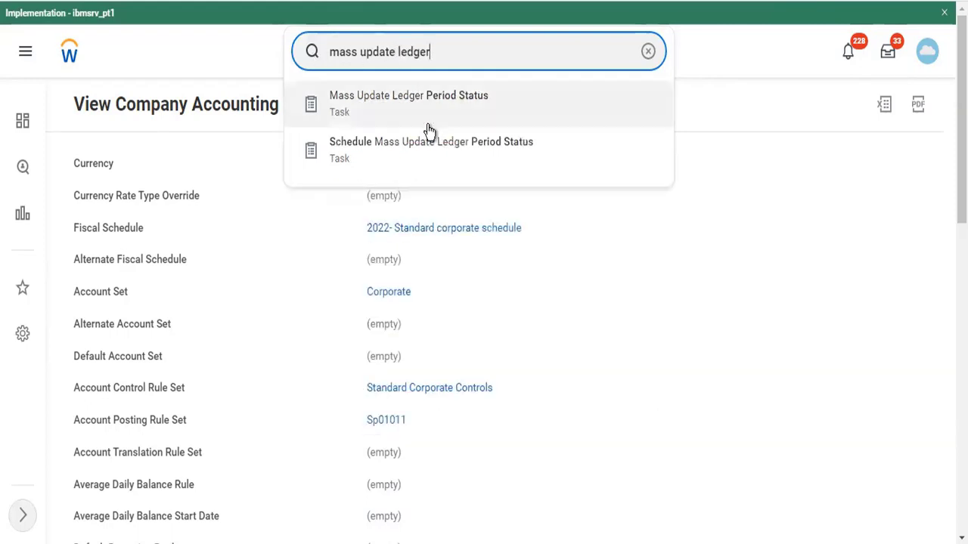
pyautogui.click(429, 105)
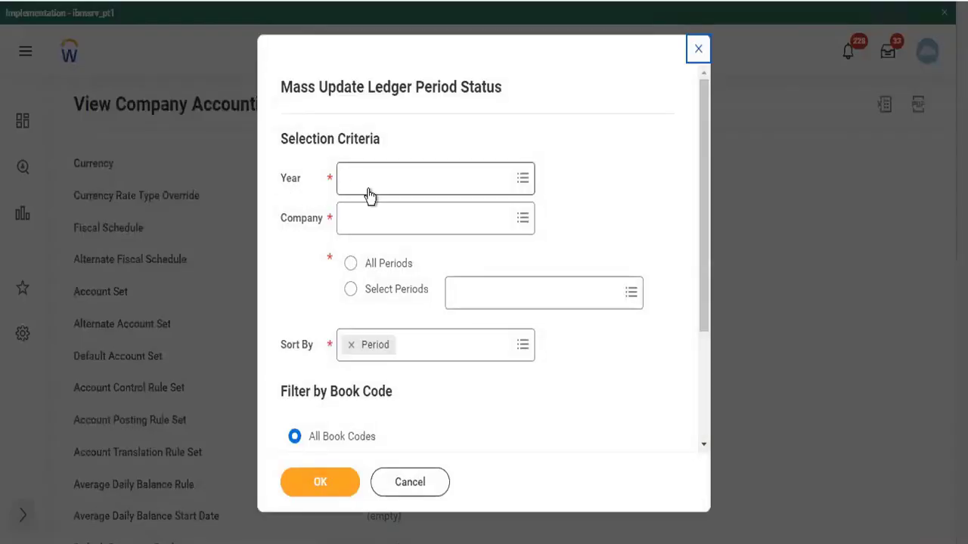
pyautogui.click(369, 189)
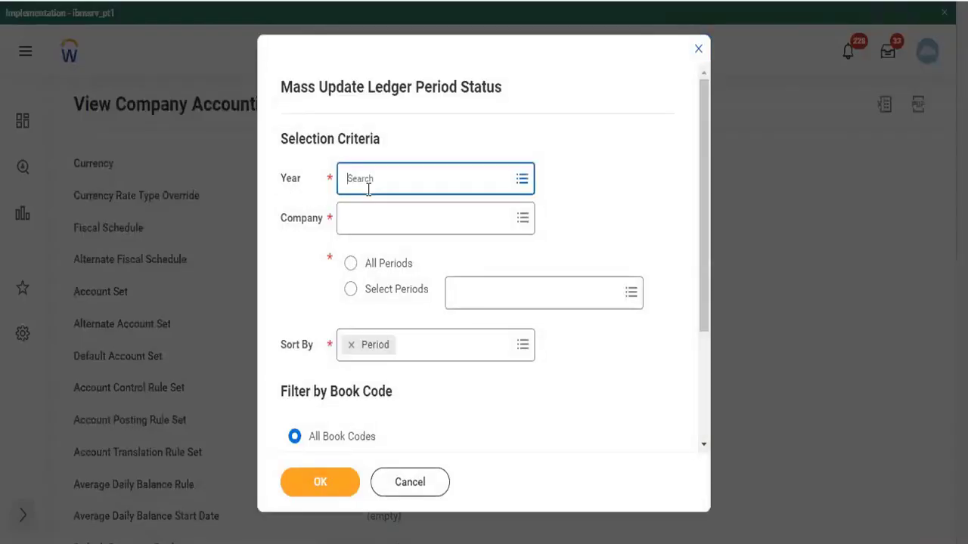
pyautogui.write('2022')
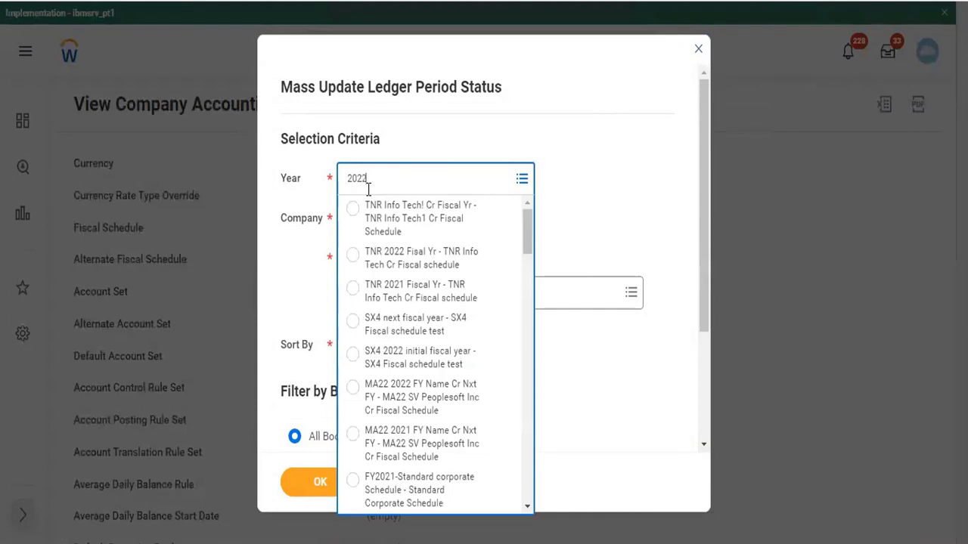
pyautogui.press('Return')
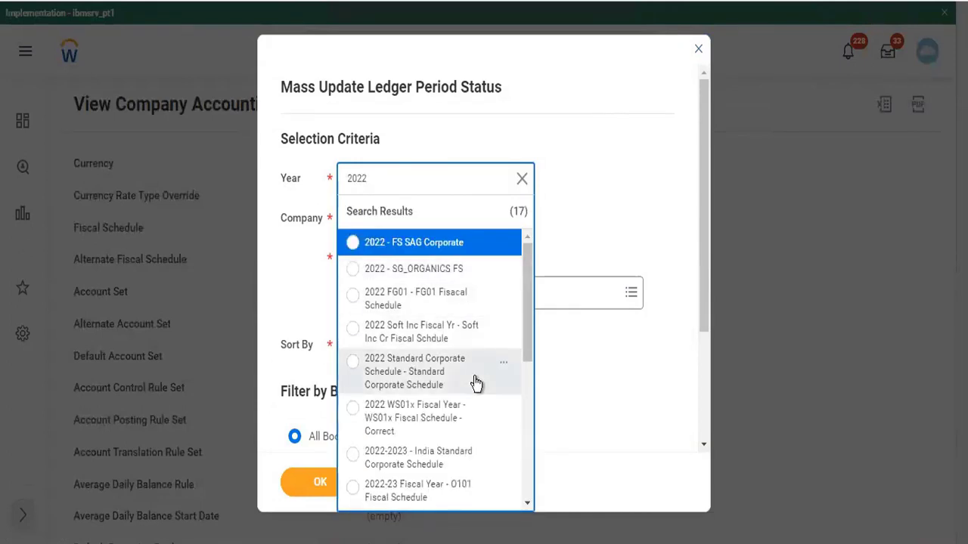
pyautogui.click(475, 384)
pyautogui.click(369, 239)
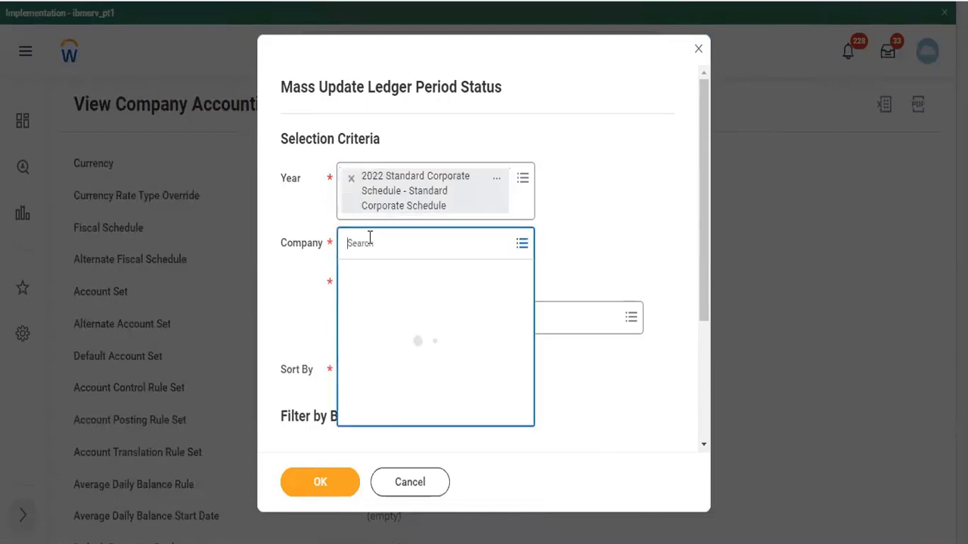
pyautogui.write('tc102')
pyautogui.press('Return')
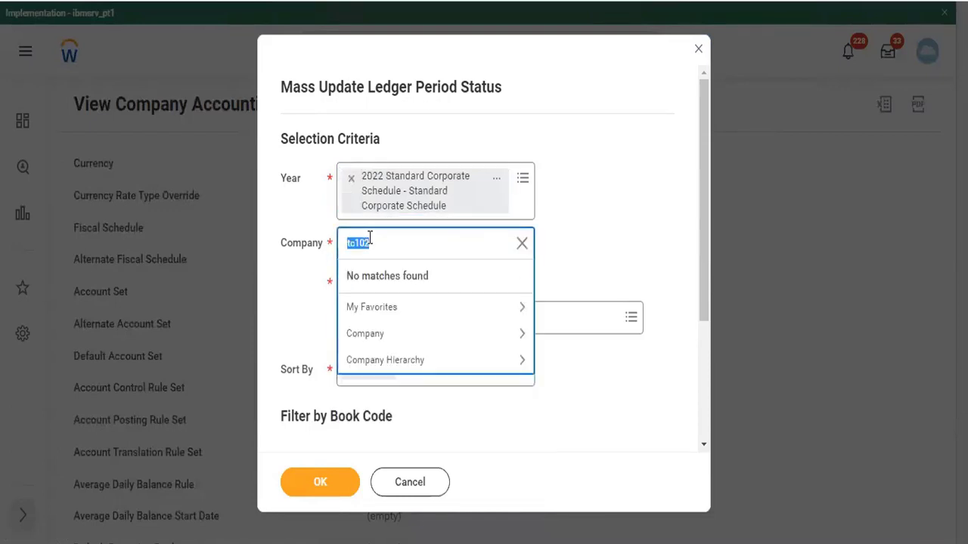
pyautogui.click(401, 483)
pyautogui.click(437, 320)
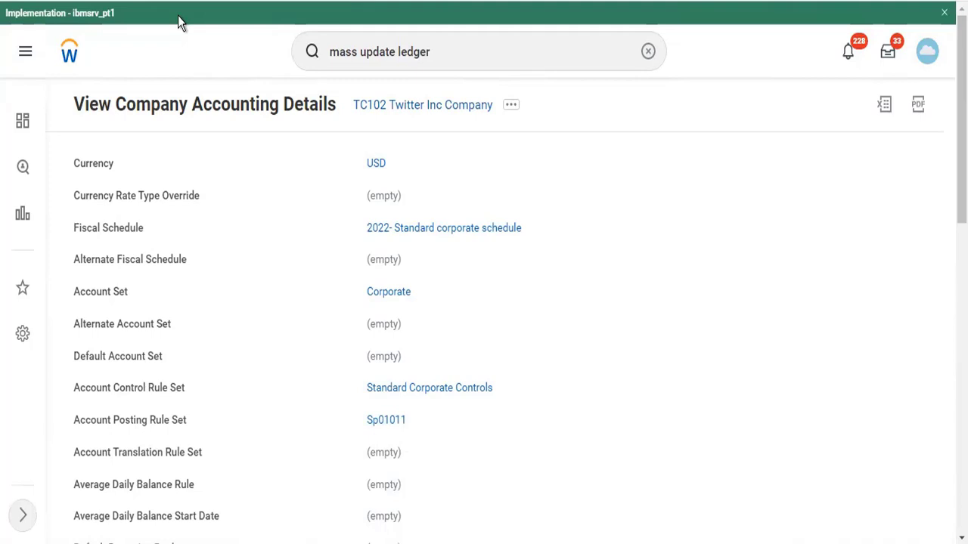
# Replace the old search text with a partial worker name to list matching results
pyautogui.click(437, 51)
pyautogui.moveTo(437, 51); pyautogui.dragTo(248, 72)
pyautogui.click(247, 72)
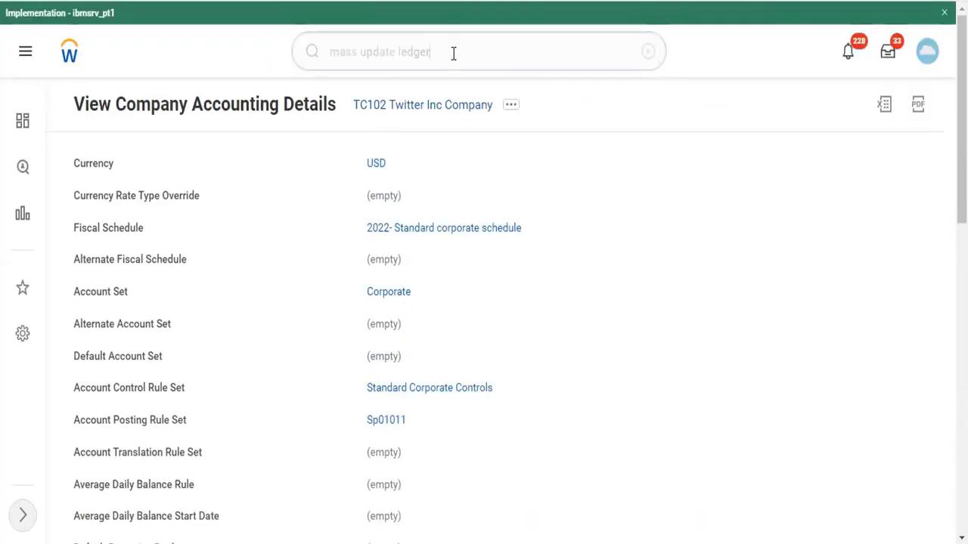
pyautogui.moveTo(453, 53); pyautogui.dragTo(326, 59)
pyautogui.write('ter ser')
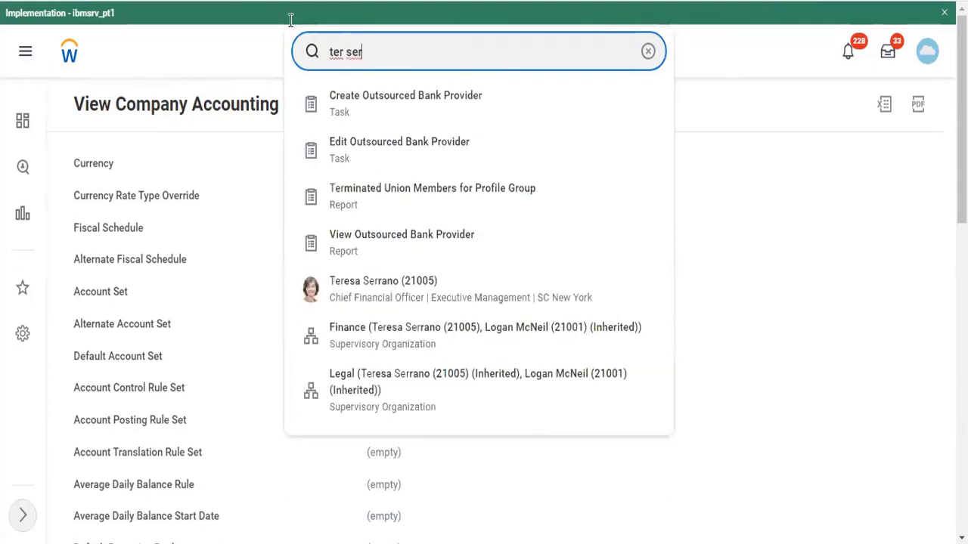
pyautogui.click(389, 291)
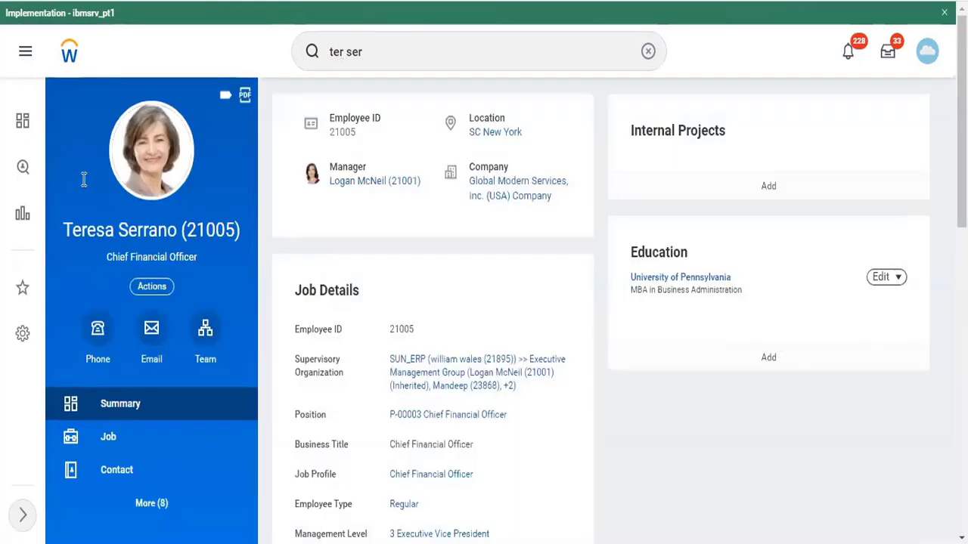
pyautogui.click(157, 289)
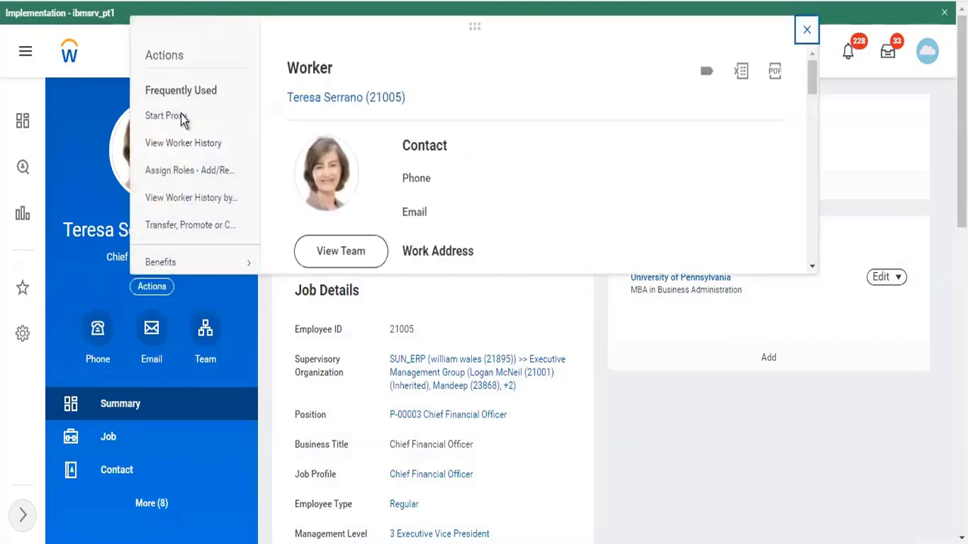
pyautogui.click(192, 178)
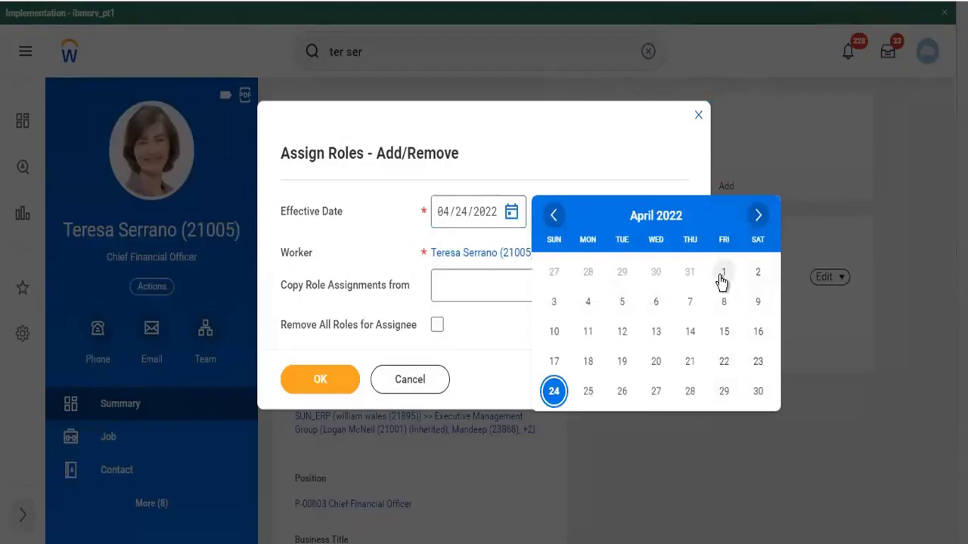
pyautogui.click(721, 276)
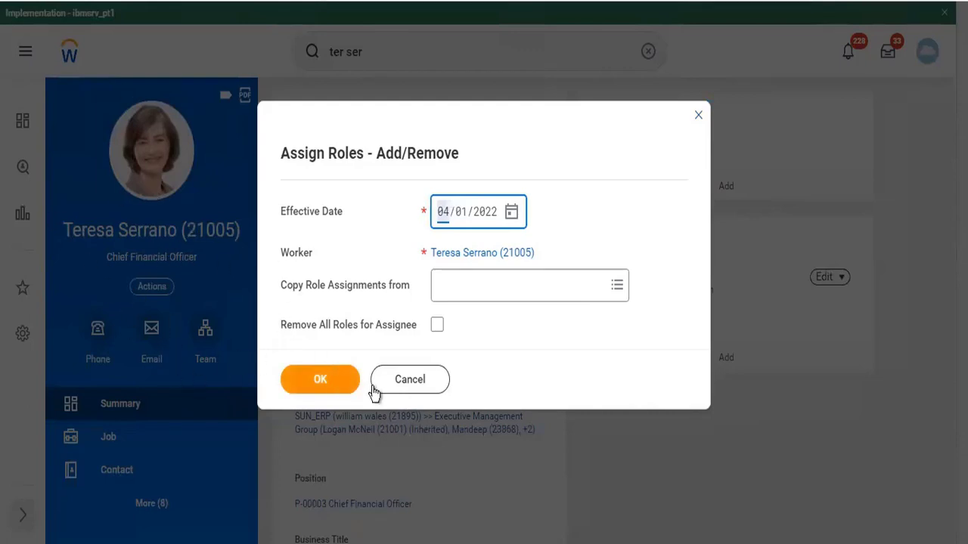
# Add a role assignment row enabled for TC102 Twitter Inc Company
pyautogui.click(323, 372)
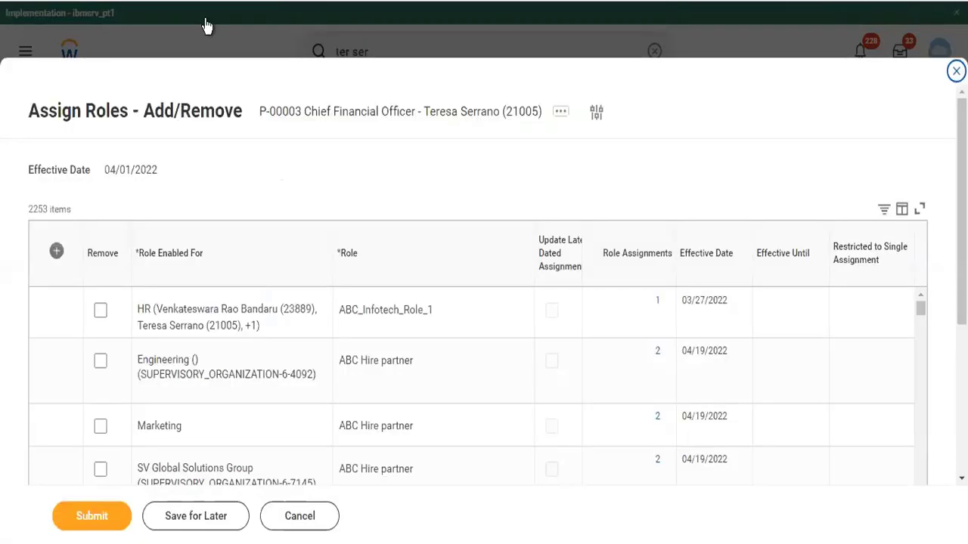
pyautogui.click(56, 251)
pyautogui.click(185, 300)
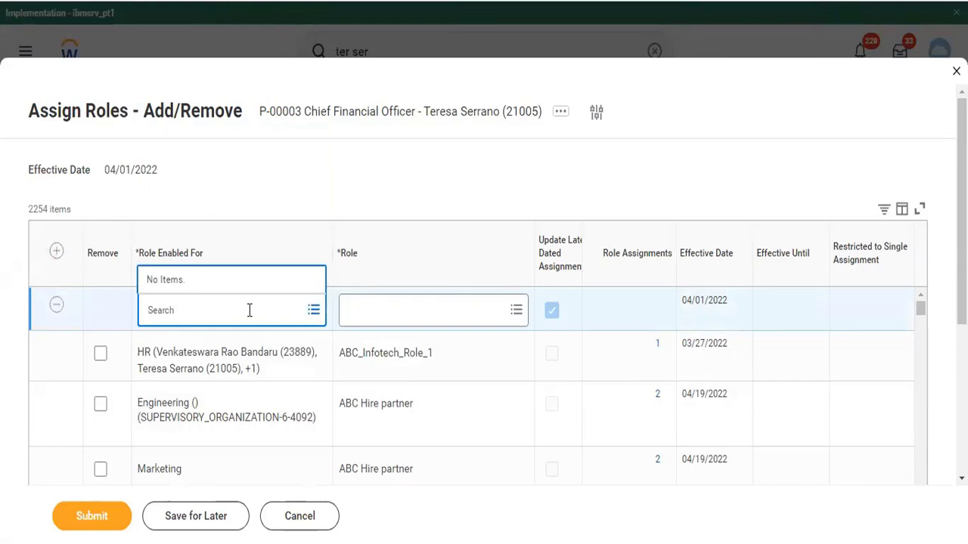
pyautogui.write('company')
pyautogui.press('Return')
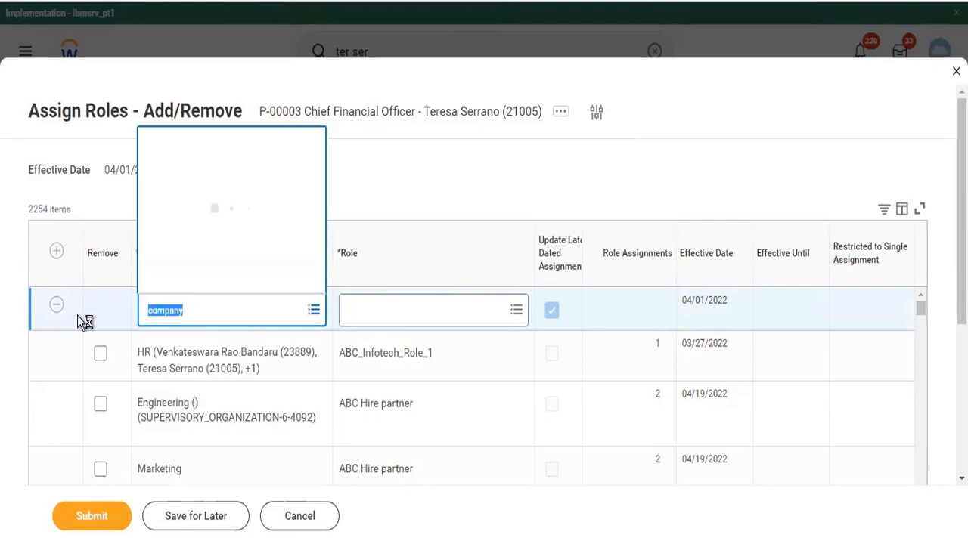
pyautogui.write('tc102')
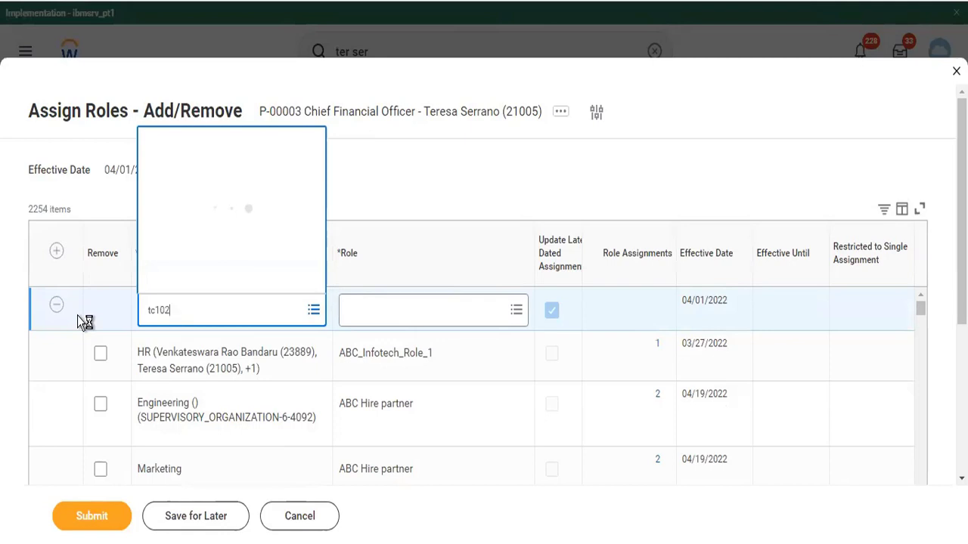
pyautogui.press('Return')
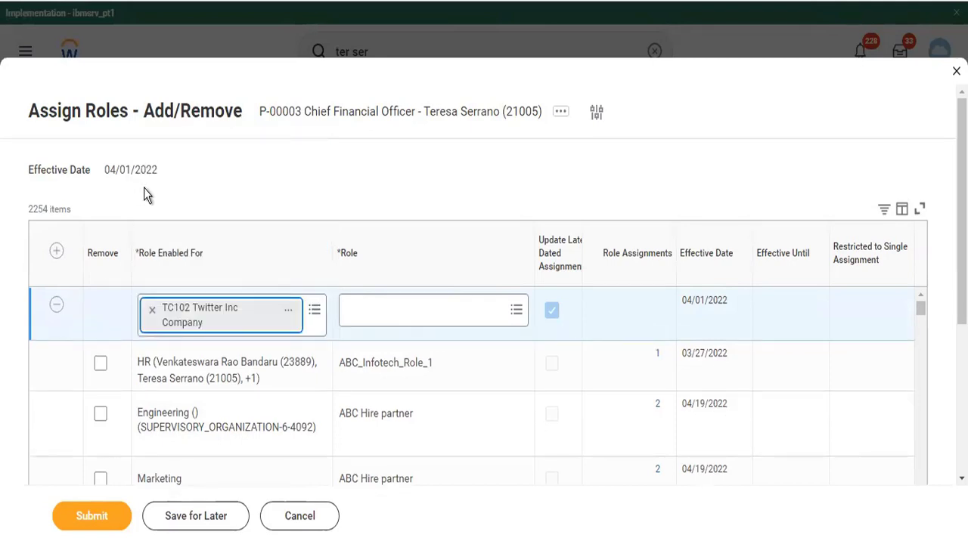
# Set the row's role to Accounting Manager and submit the assignment
pyautogui.click(401, 313)
pyautogui.write('acc mana')
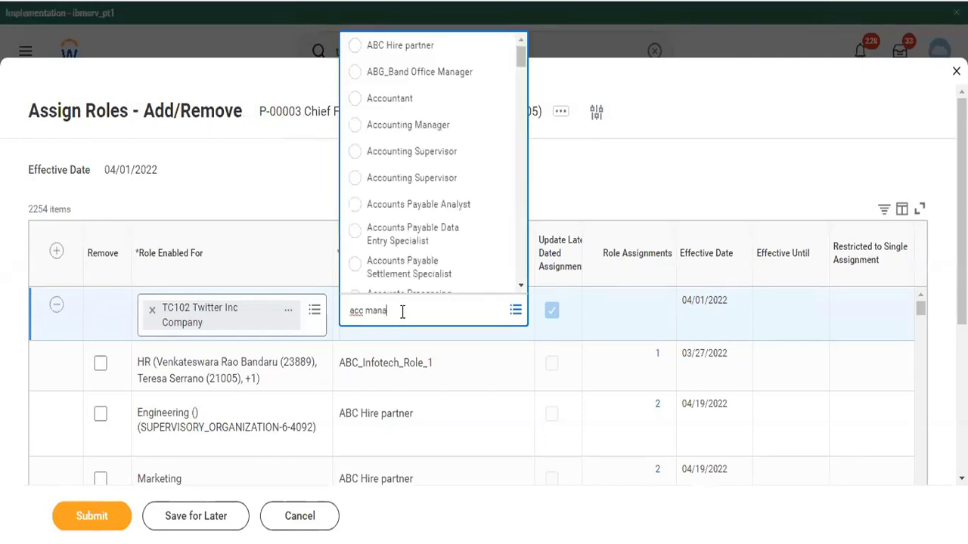
pyautogui.press('Return')
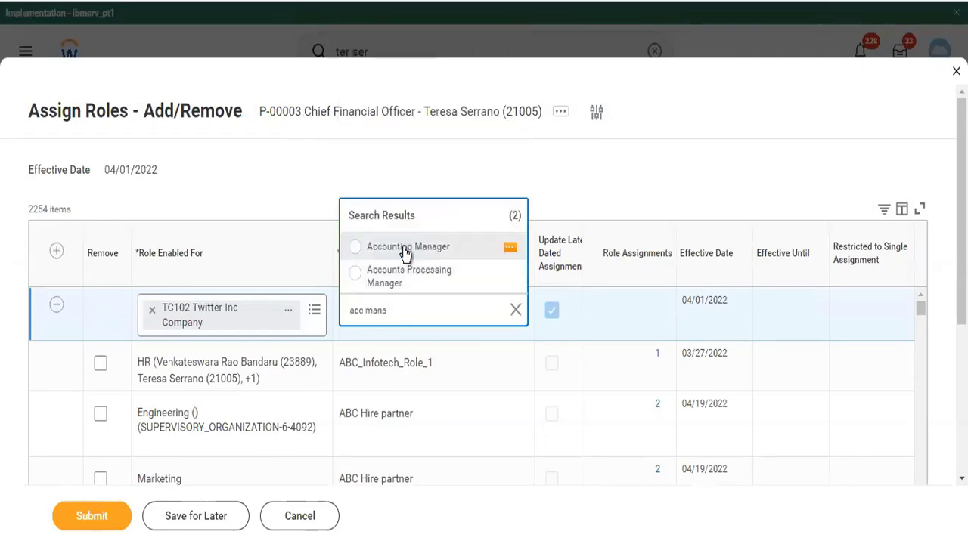
pyautogui.click(406, 252)
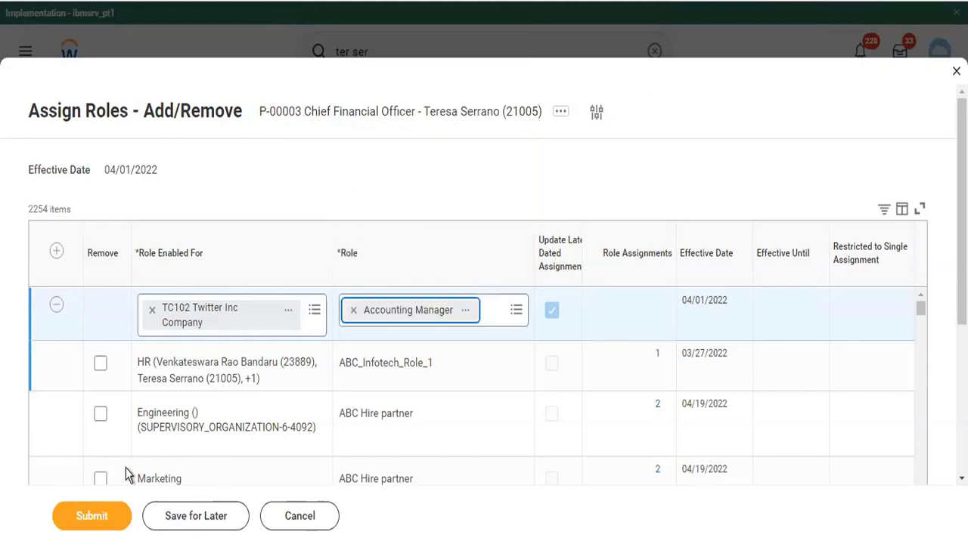
pyautogui.click(100, 517)
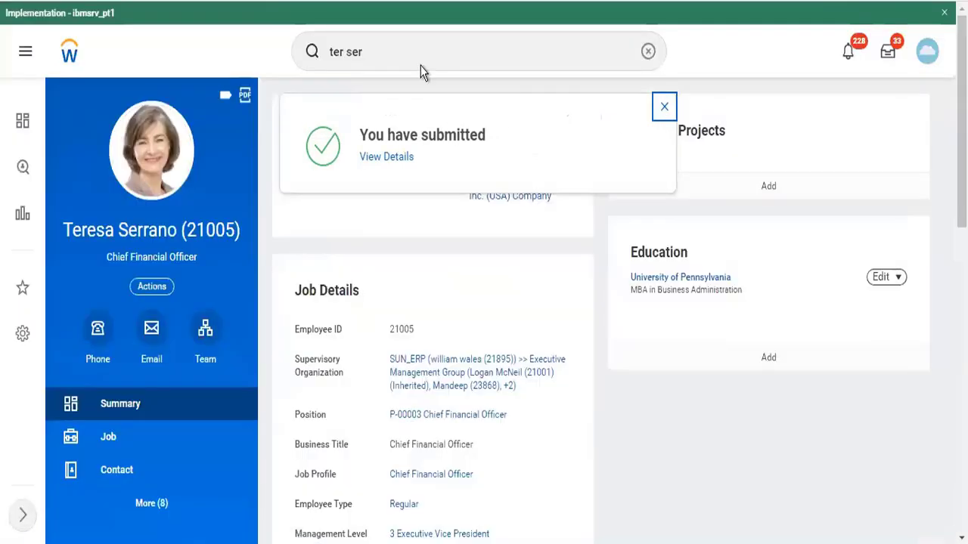
pyautogui.click(529, 54)
# Search for 'start prox' and open the Start Proxy task
pyautogui.click(648, 51)
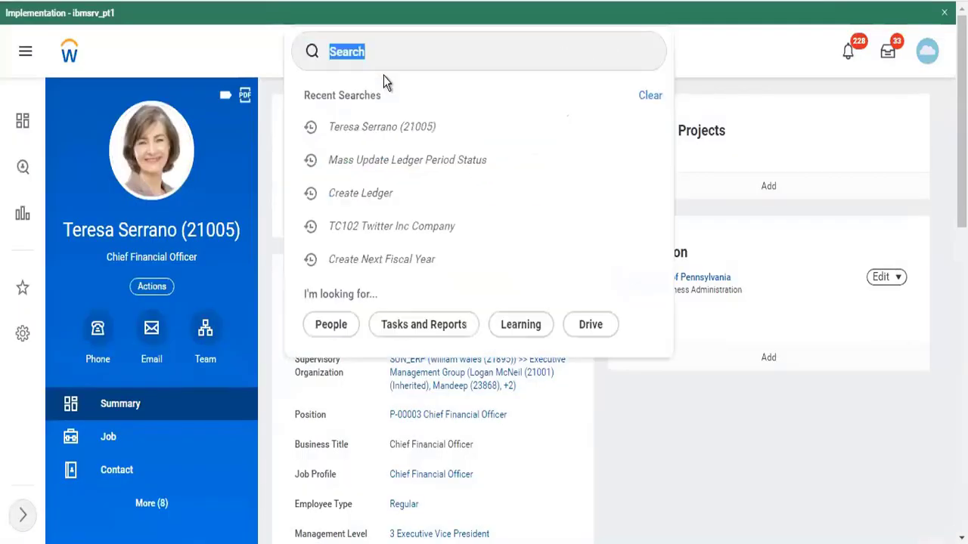
pyautogui.click(384, 60)
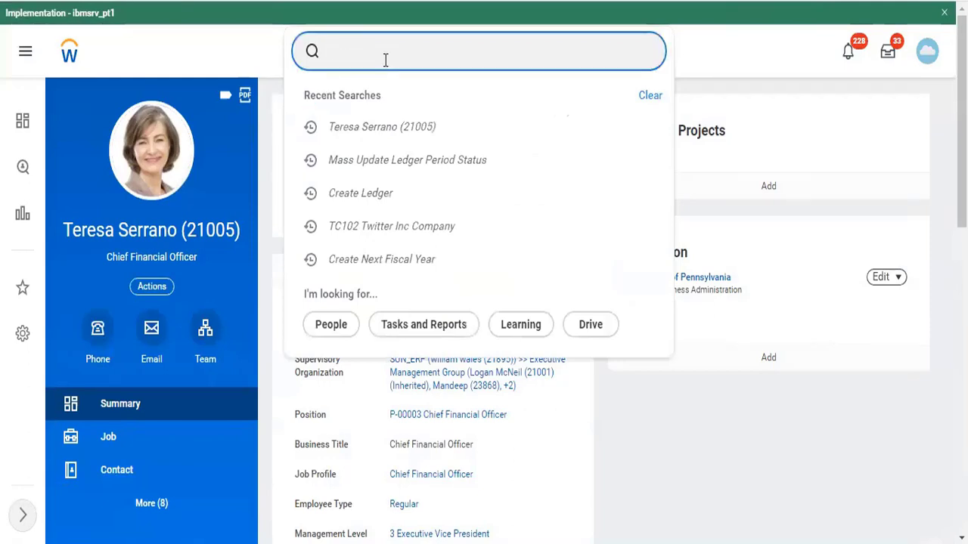
pyautogui.write('sart')
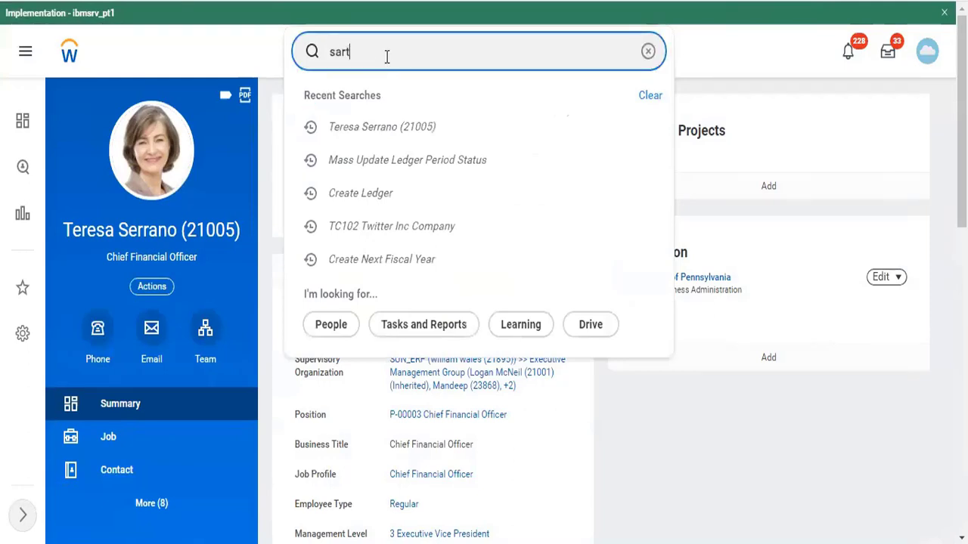
pyautogui.press('BackSpace')
pyautogui.press('BackSpace')
pyautogui.write('tart ')
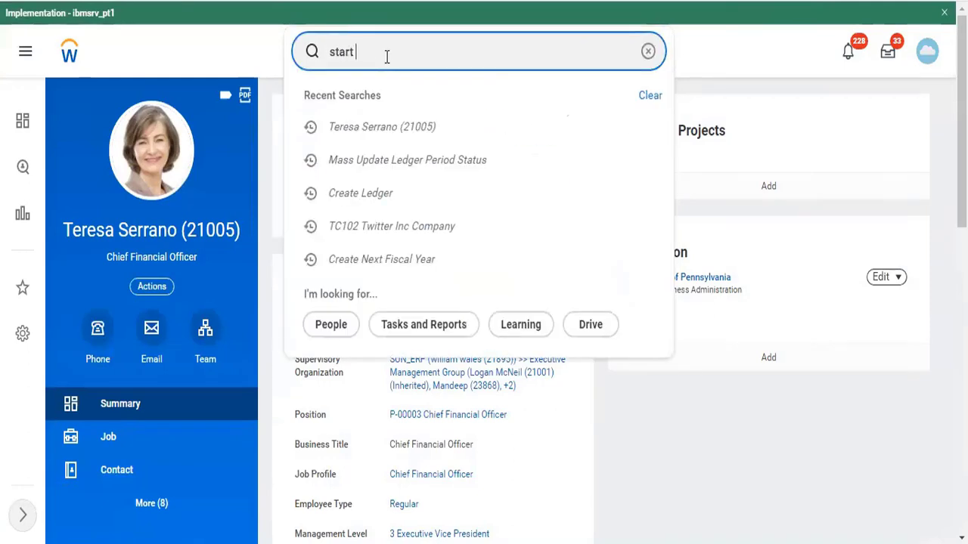
pyautogui.write('prox')
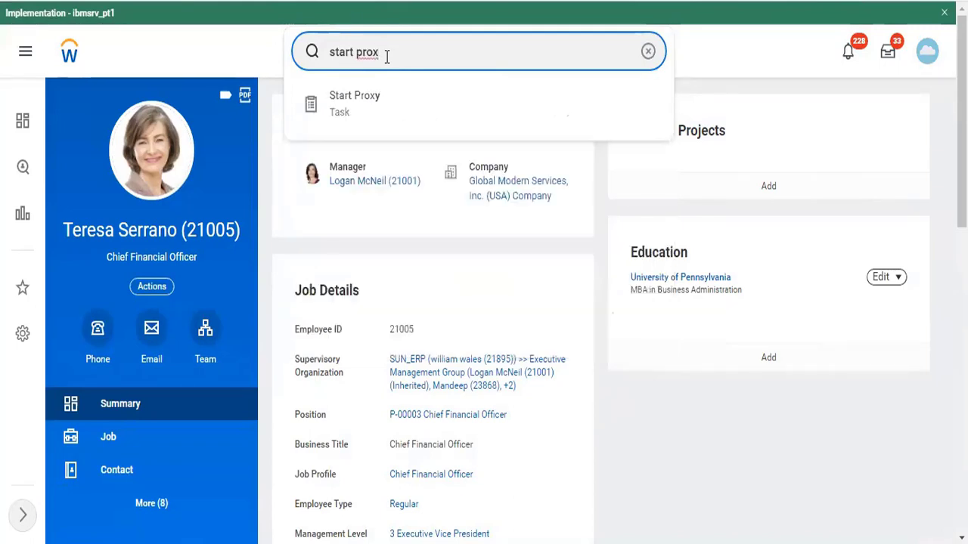
pyautogui.press('Down')
pyautogui.press('Return')
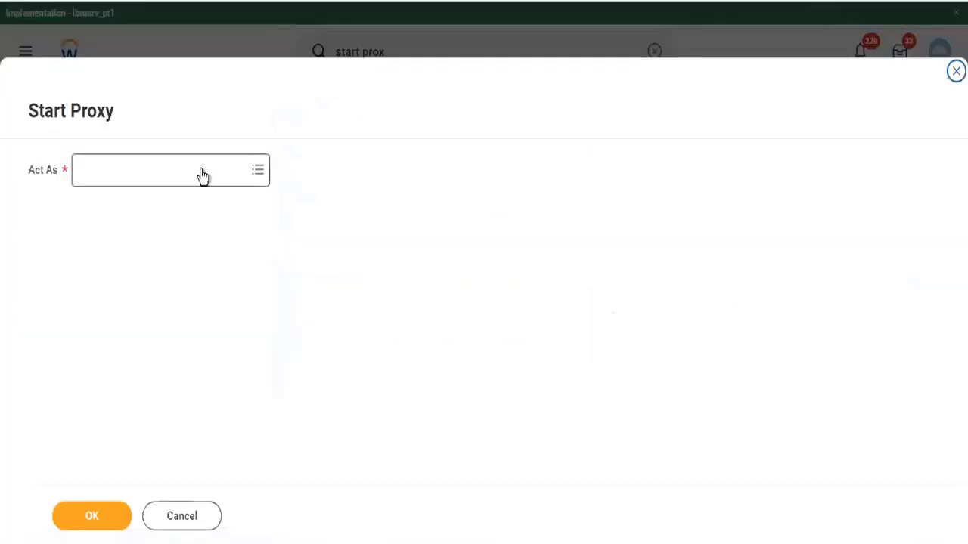
# Choose the Chief Financial Officer worker in Act As and start the proxy session
pyautogui.click(203, 175)
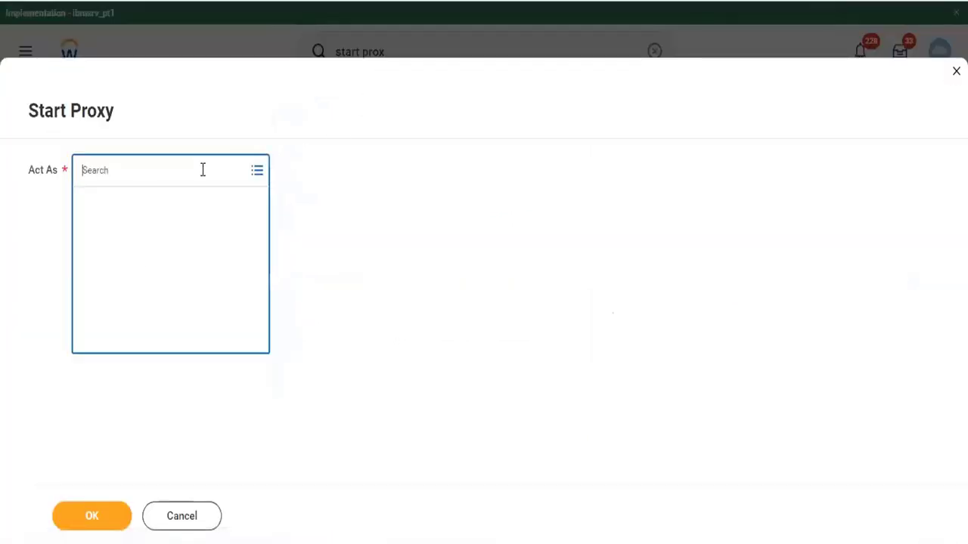
pyautogui.write('ter se')
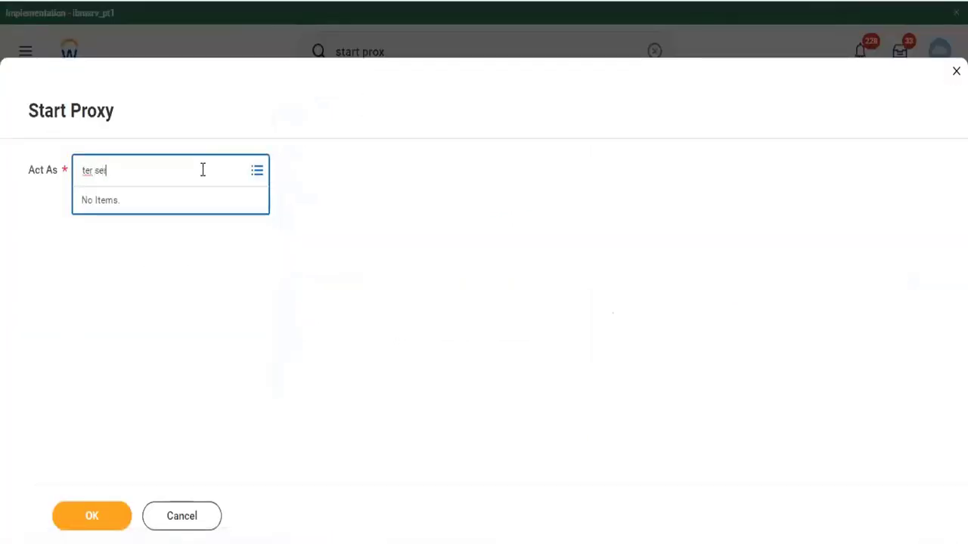
pyautogui.write('r')
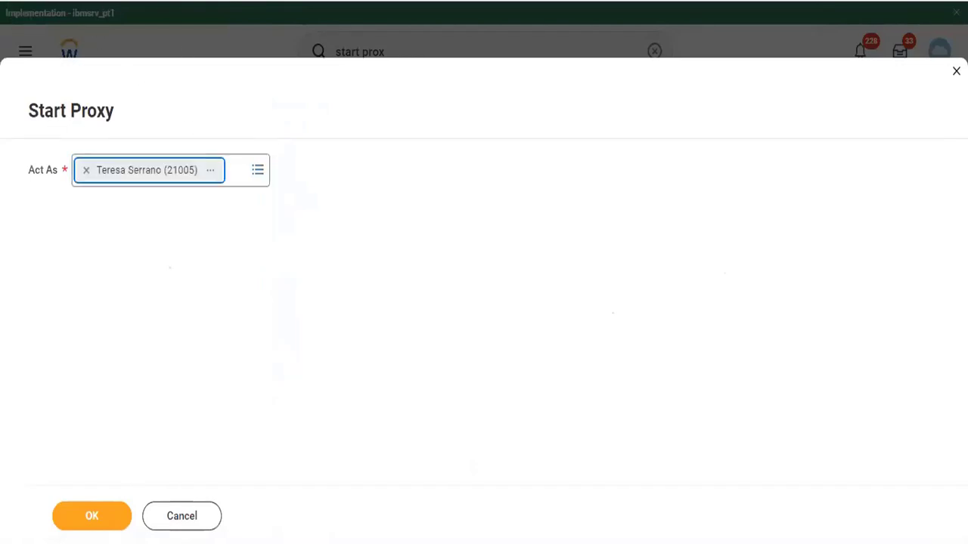
pyautogui.click(94, 519)
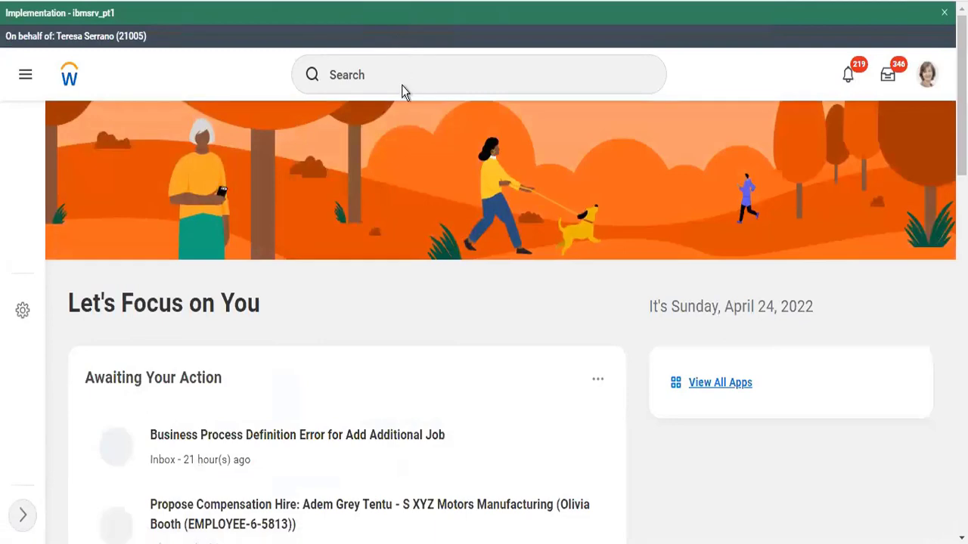
# Search 'mass update ledger' and open the Mass Update Ledger Period Status task
pyautogui.click(388, 63)
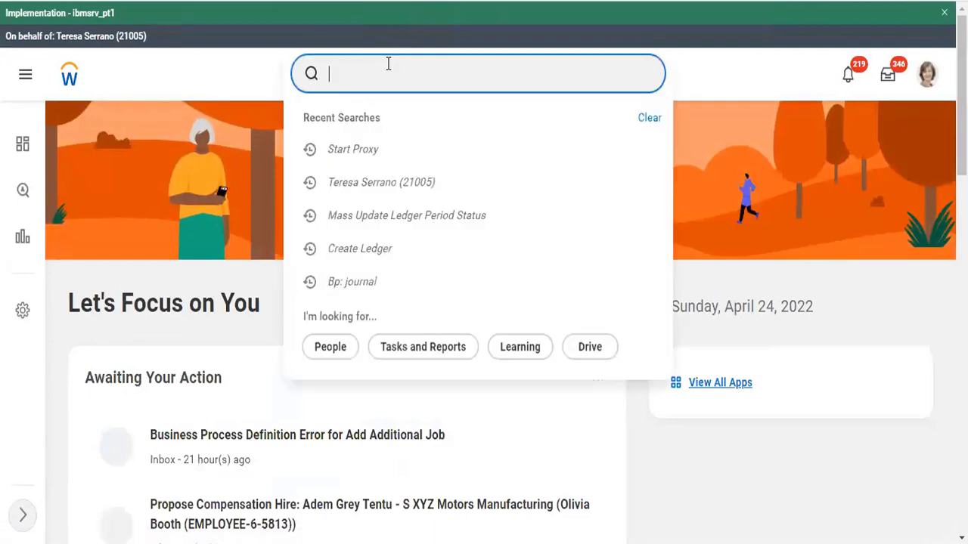
pyautogui.click(389, 63)
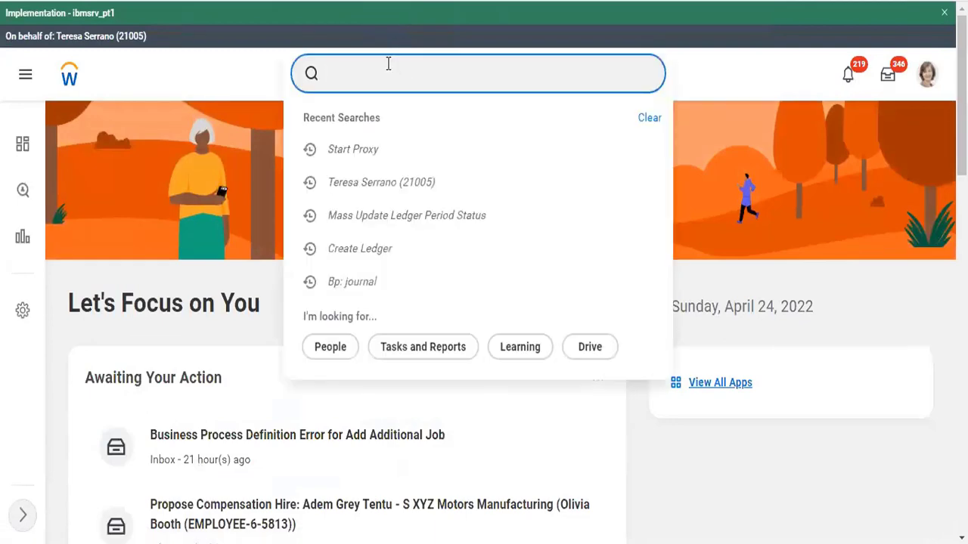
pyautogui.write('mass update')
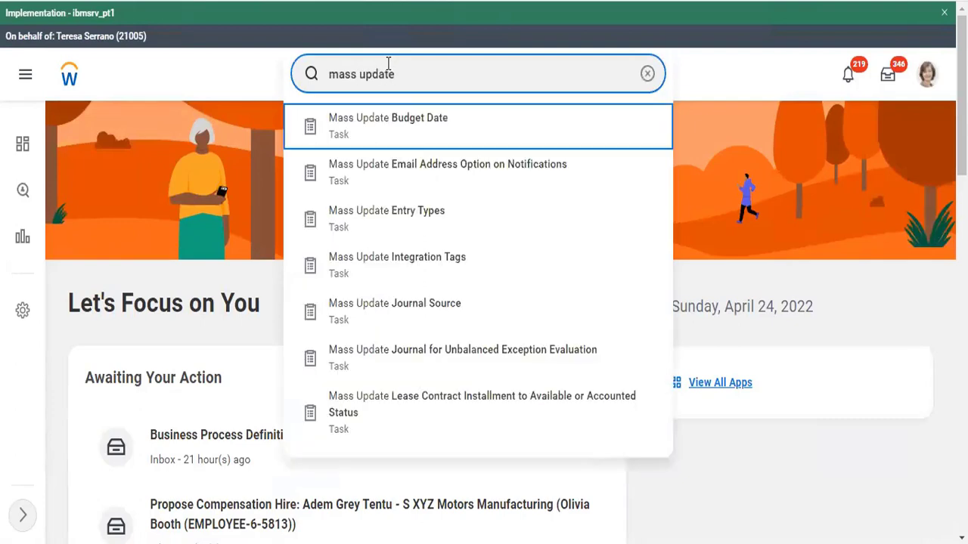
pyautogui.write(' ledger')
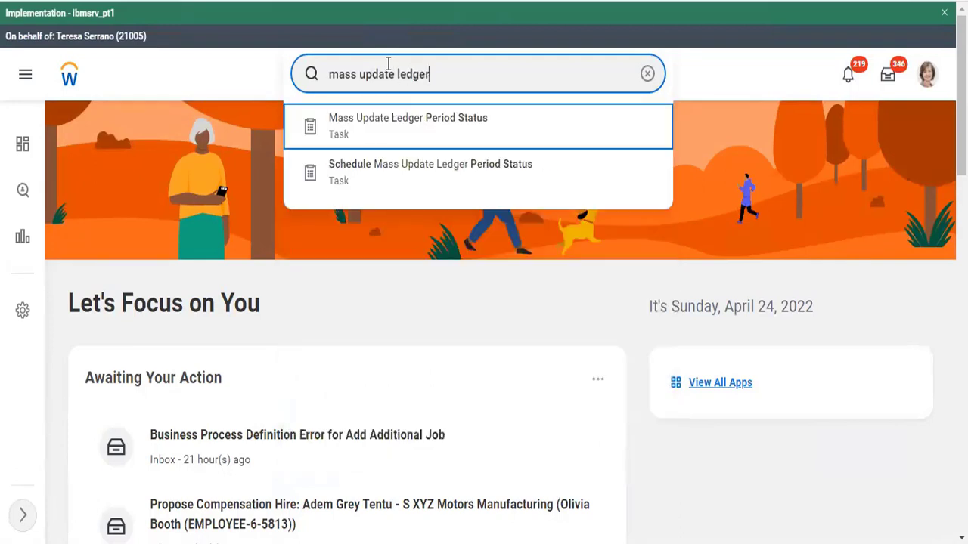
pyautogui.press('Return')
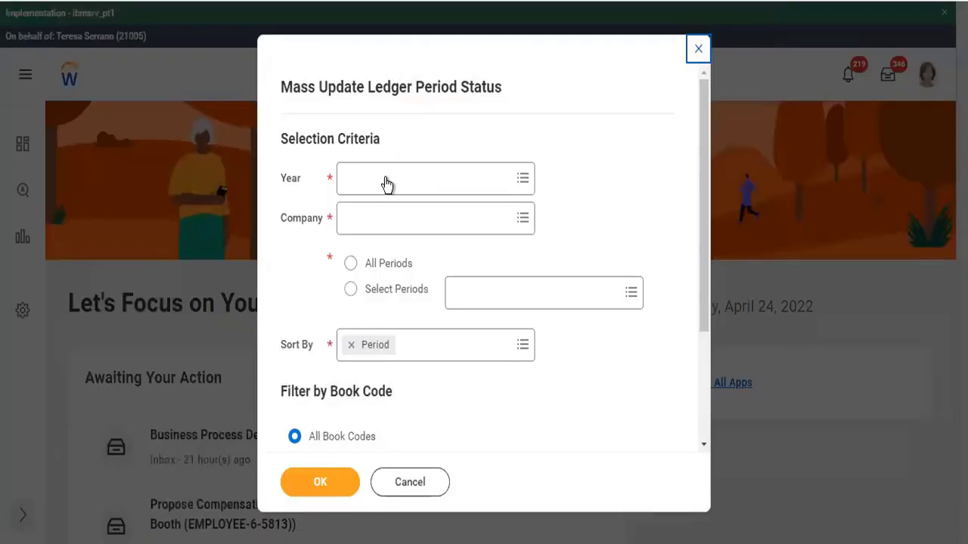
# Set the year to 2022 Standard Corporate Schedule and enter company tc102
pyautogui.click(384, 187)
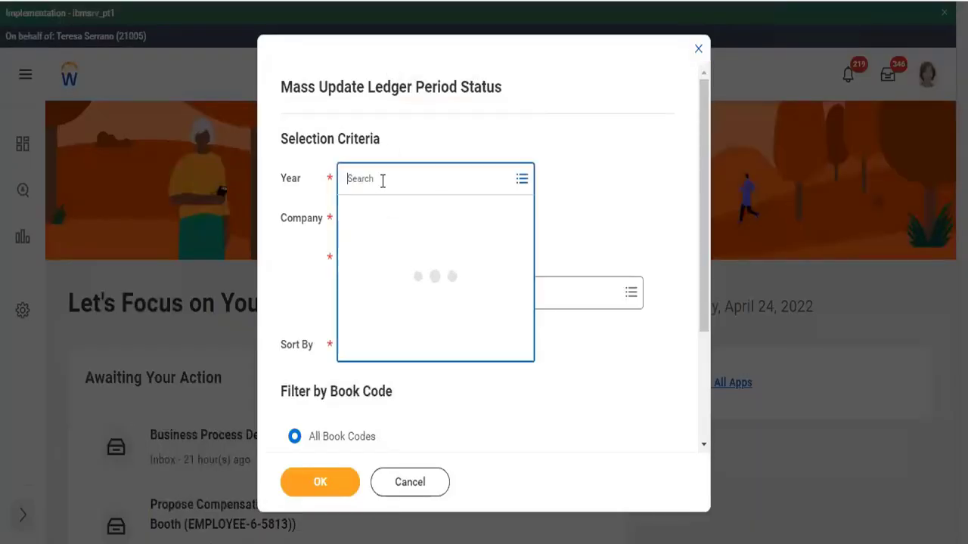
pyautogui.write('2022')
pyautogui.press('Return')
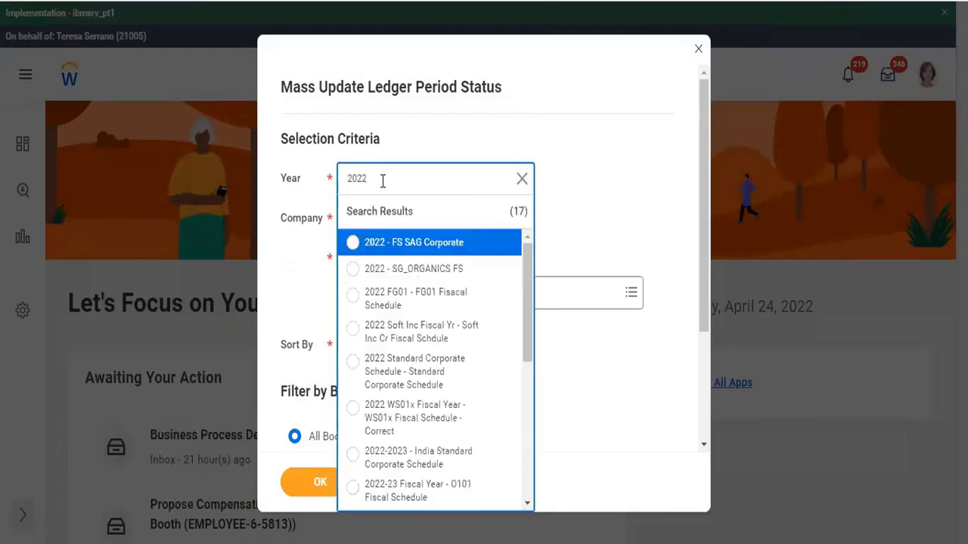
pyautogui.click(441, 368)
pyautogui.click(385, 243)
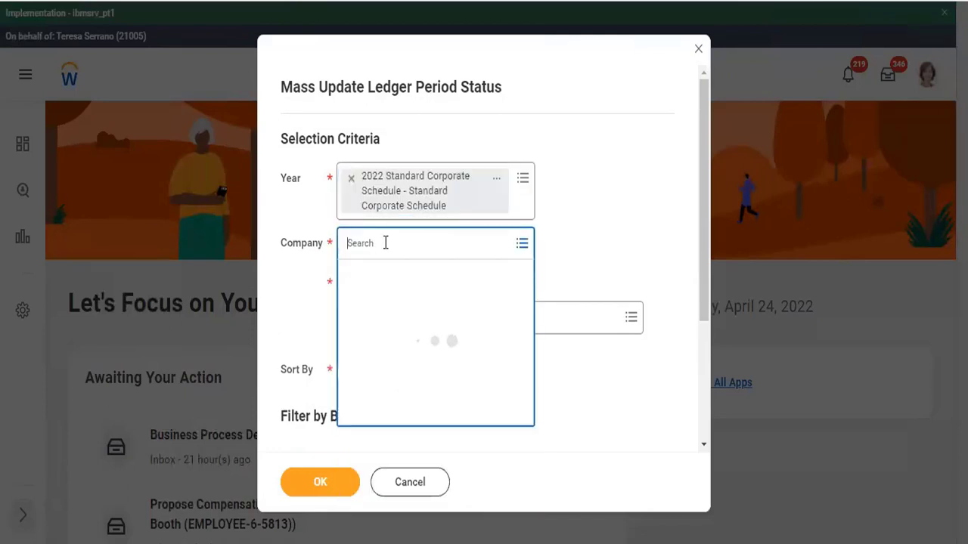
pyautogui.write('tc102')
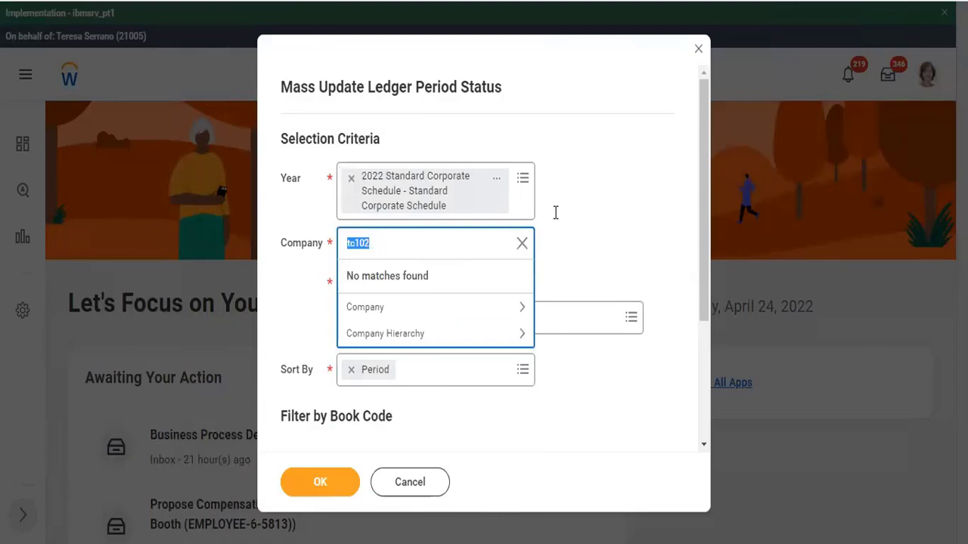
# Browse the fiscal year list, then cancel the form and discard the changes
pyautogui.click(523, 180)
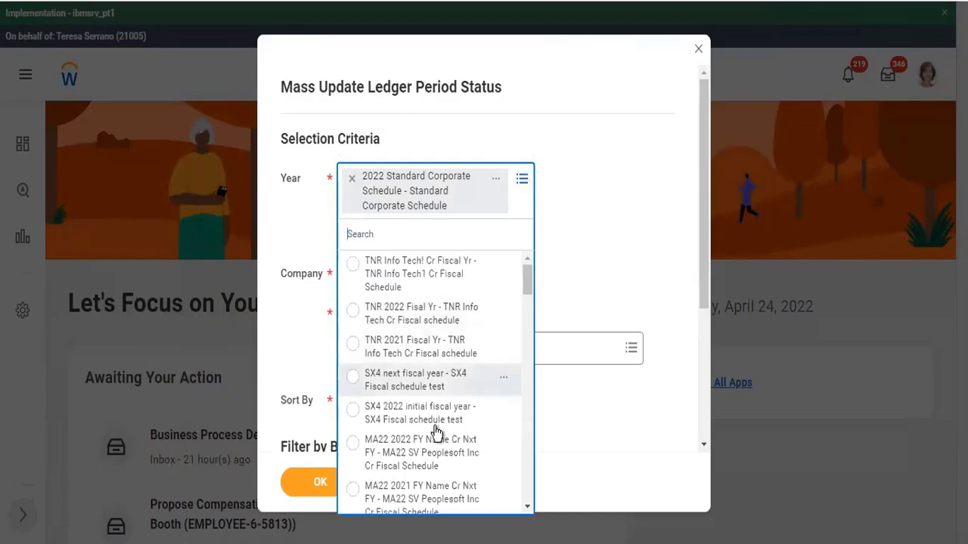
pyautogui.scroll(-1, 436, 429)
pyautogui.scroll(-2, 436, 431)
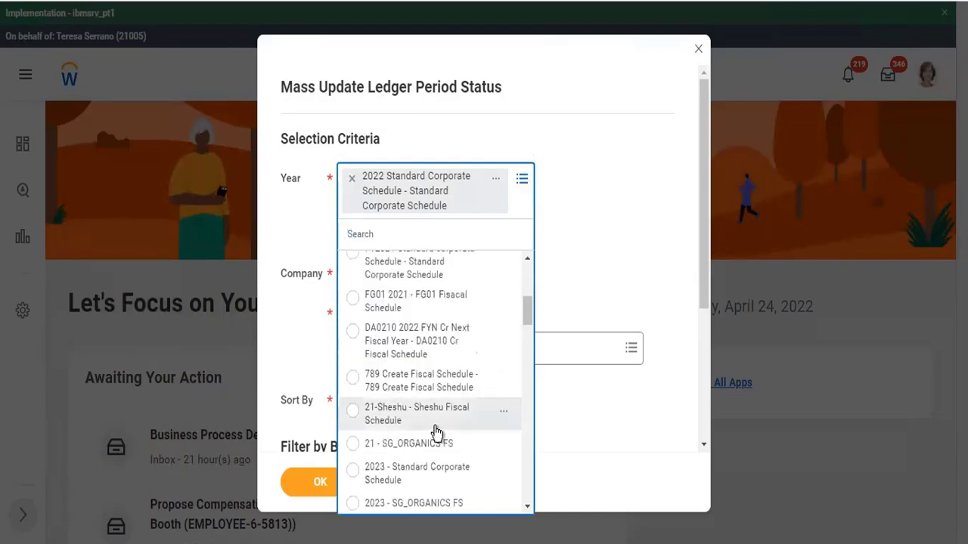
pyautogui.scroll(-1, 436, 431)
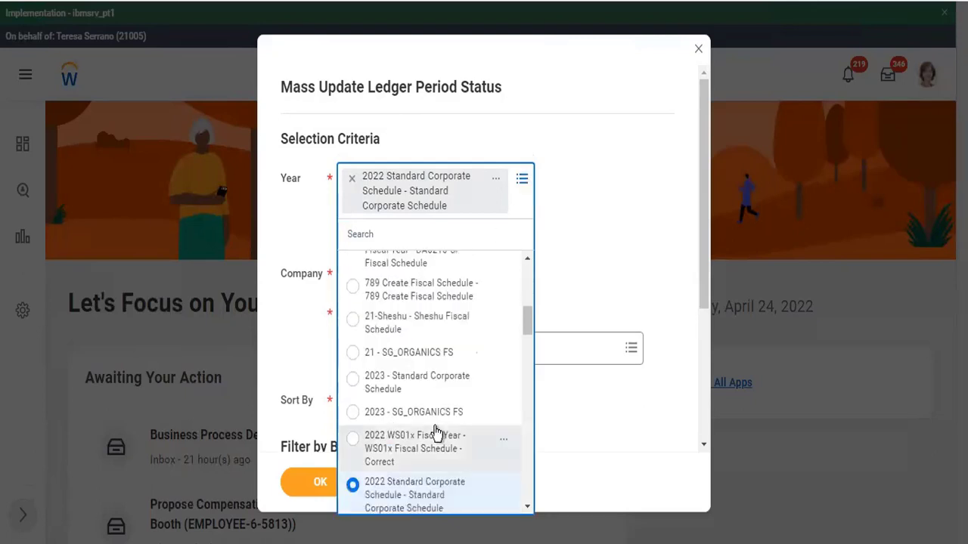
pyautogui.scroll(-1, 436, 431)
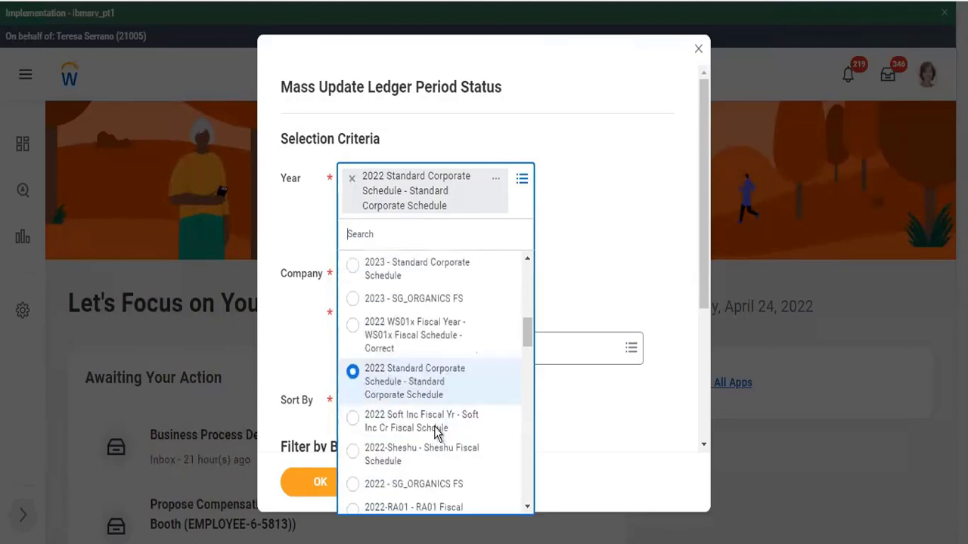
pyautogui.scroll(-1, 437, 431)
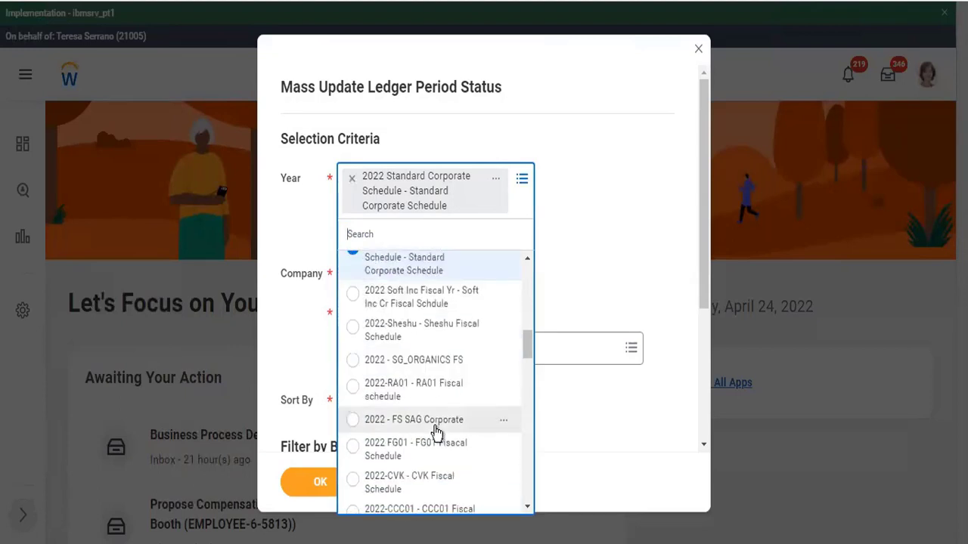
pyautogui.scroll(-1, 437, 431)
pyautogui.scroll(-2, 436, 431)
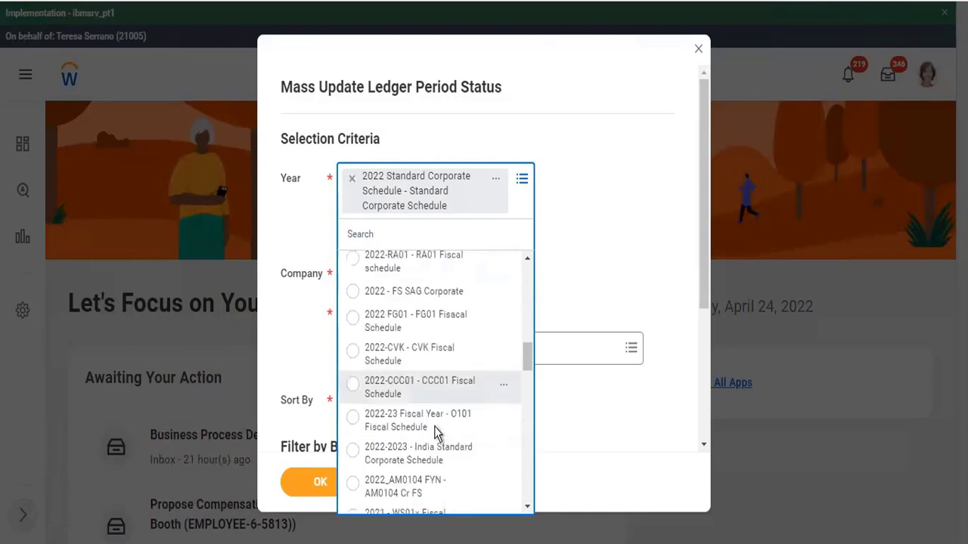
pyautogui.scroll(-3, 436, 431)
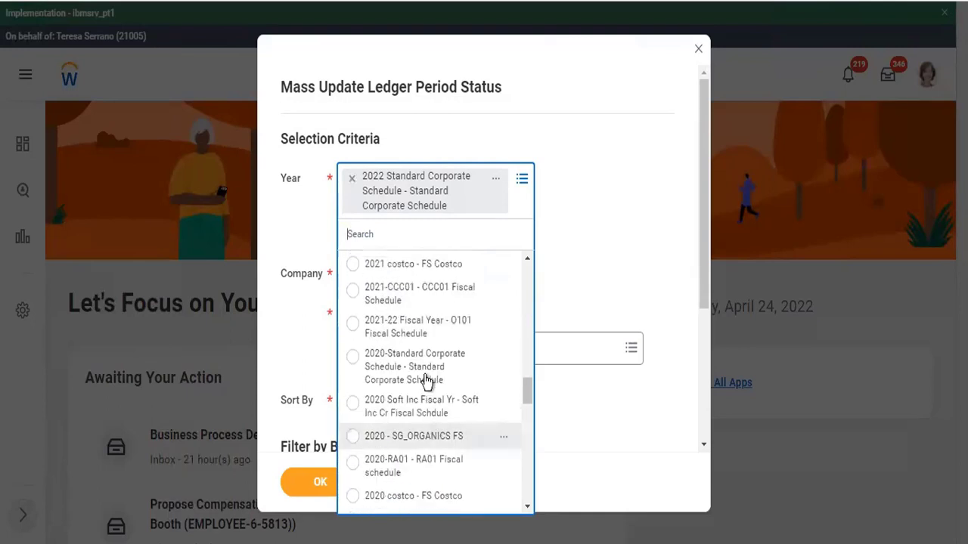
pyautogui.scroll(-5, 436, 445)
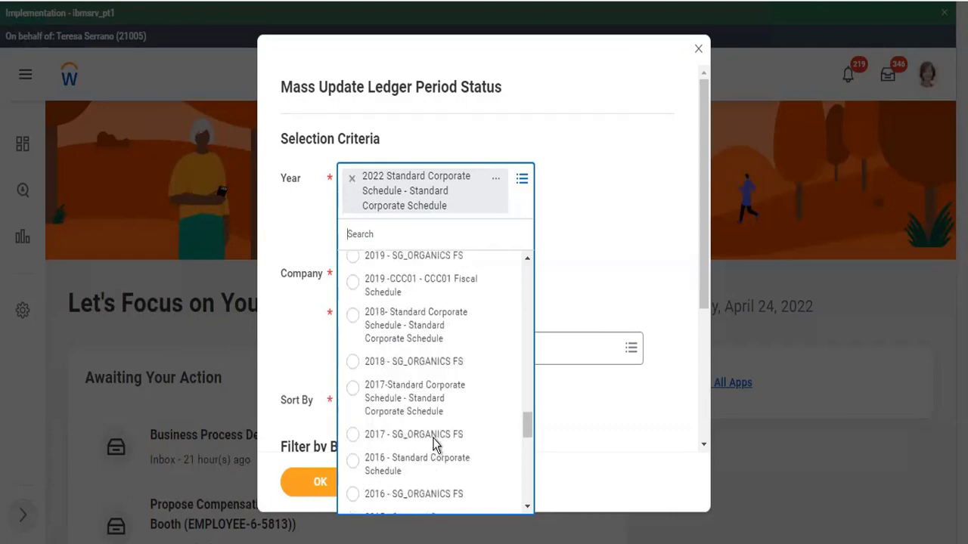
pyautogui.scroll(-6, 435, 420)
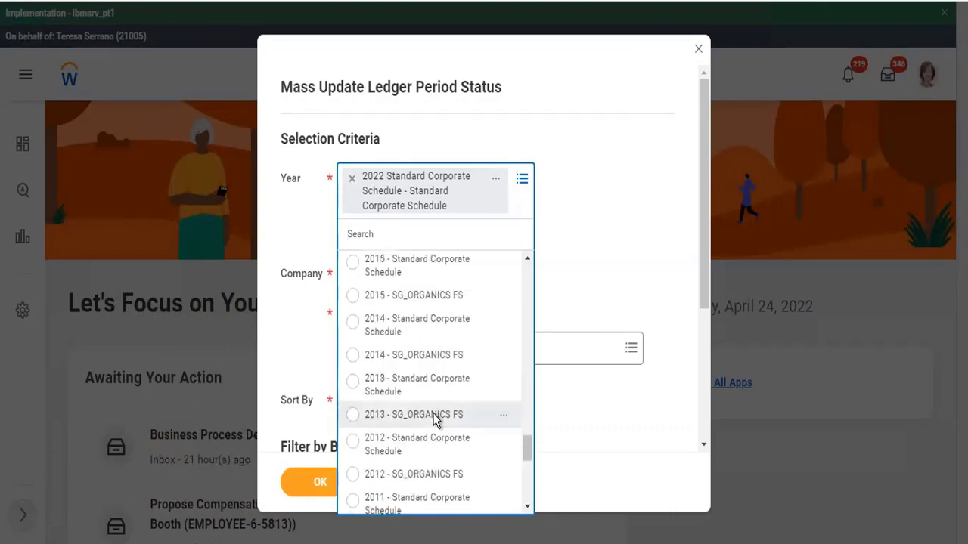
pyautogui.doubleClick(555, 415)
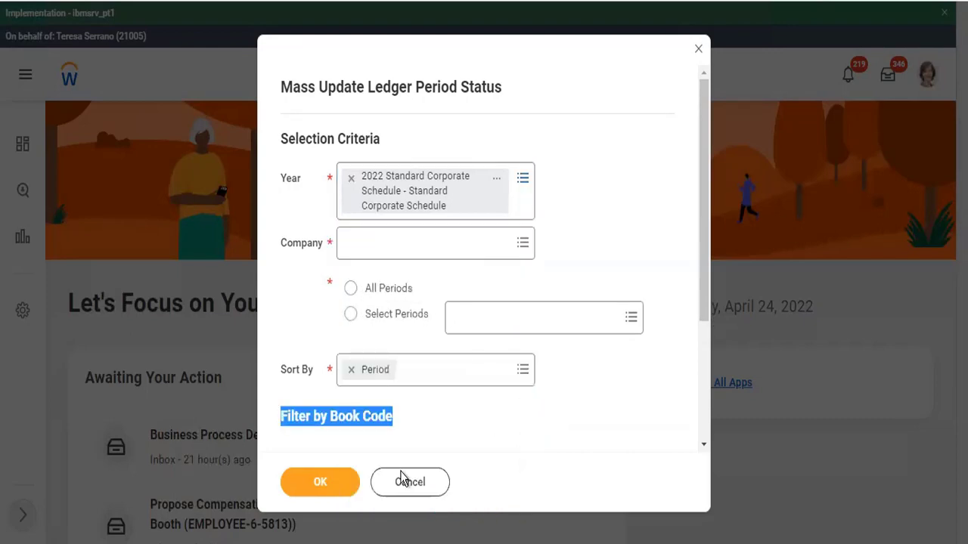
pyautogui.press('Escape')
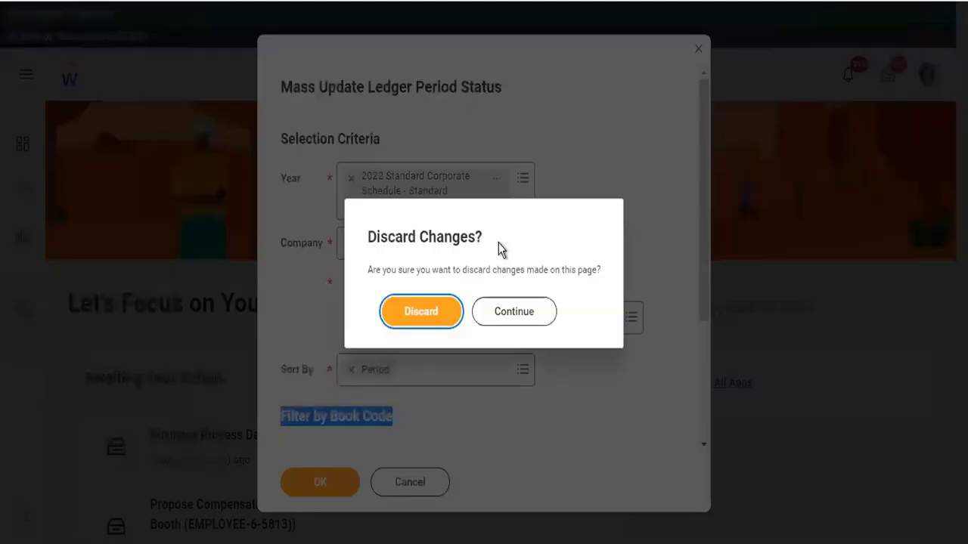
pyautogui.click(407, 310)
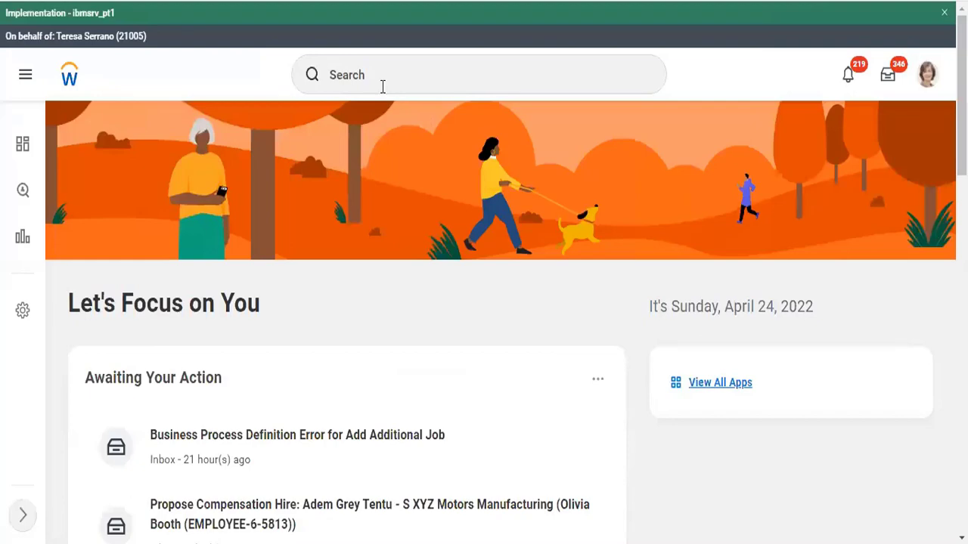
# Open TC102 Twitter Inc Company and view its assigned roles
pyautogui.click(382, 85)
pyautogui.write('TC102')
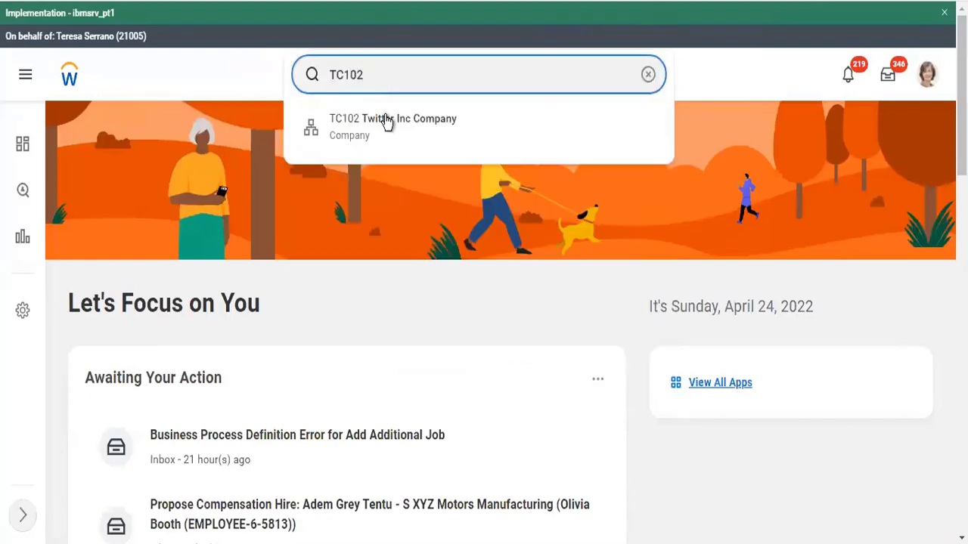
pyautogui.click(385, 117)
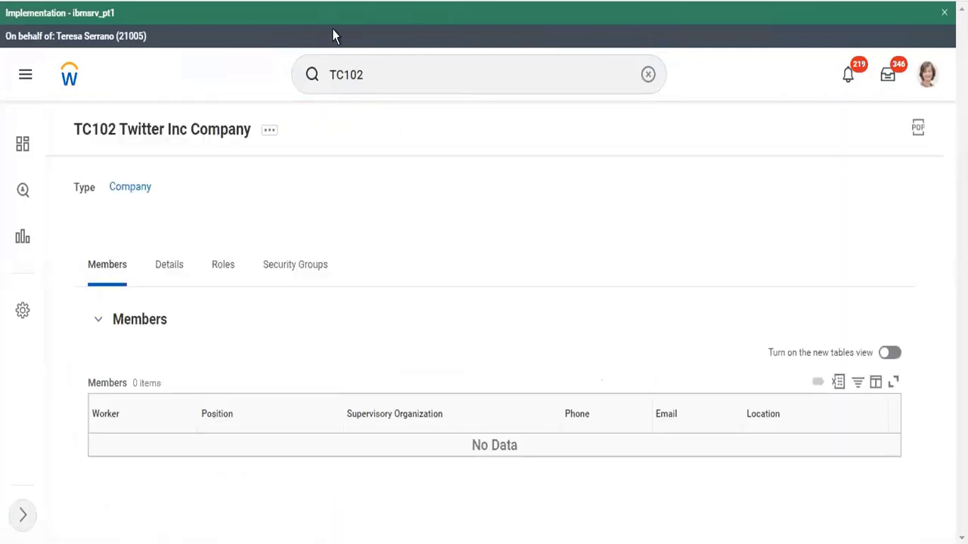
pyautogui.click(230, 265)
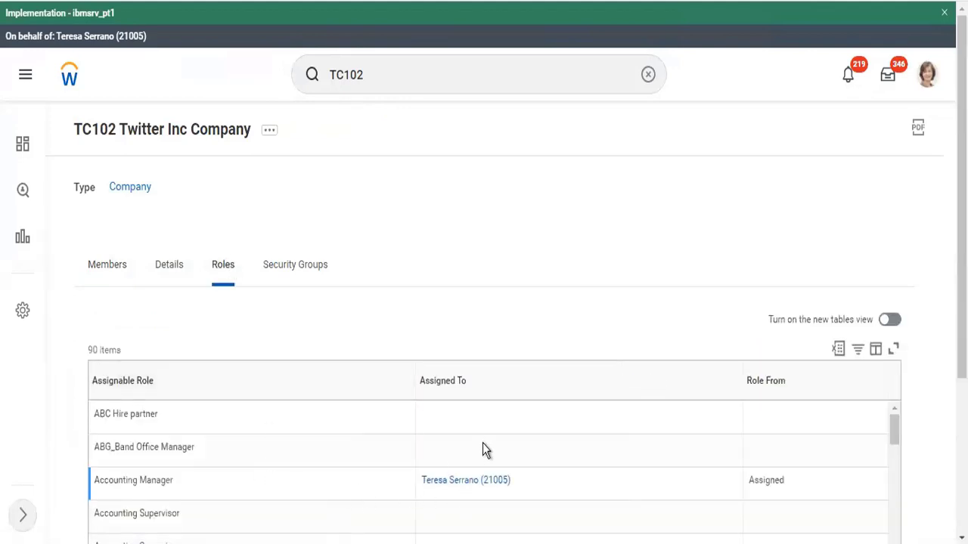
# Open View Company Accounting Details from the company's related actions
pyautogui.click(270, 134)
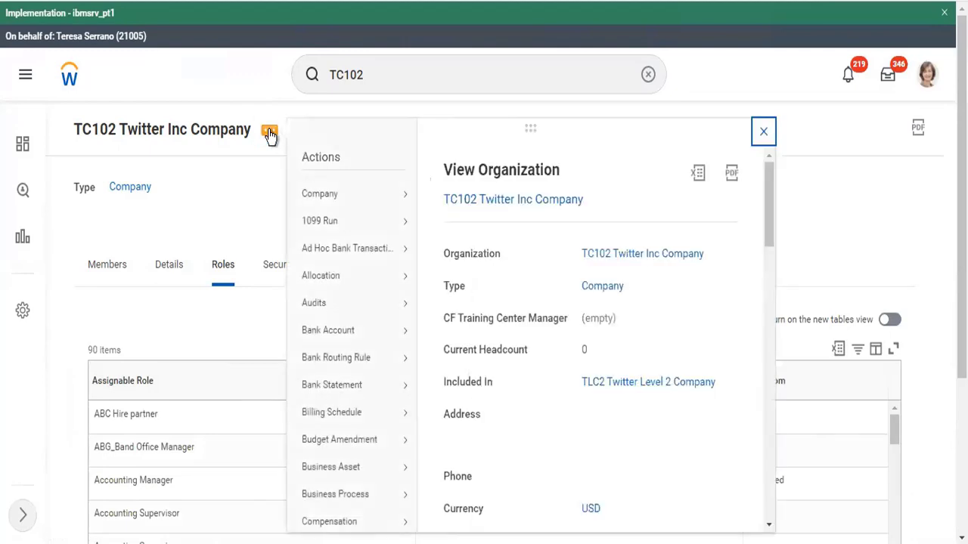
pyautogui.moveTo(388, 207)
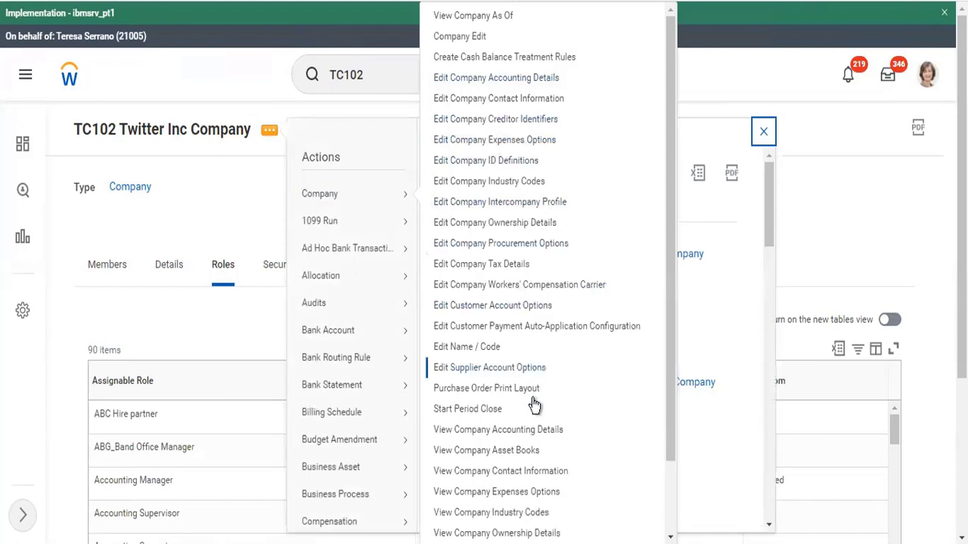
pyautogui.click(520, 429)
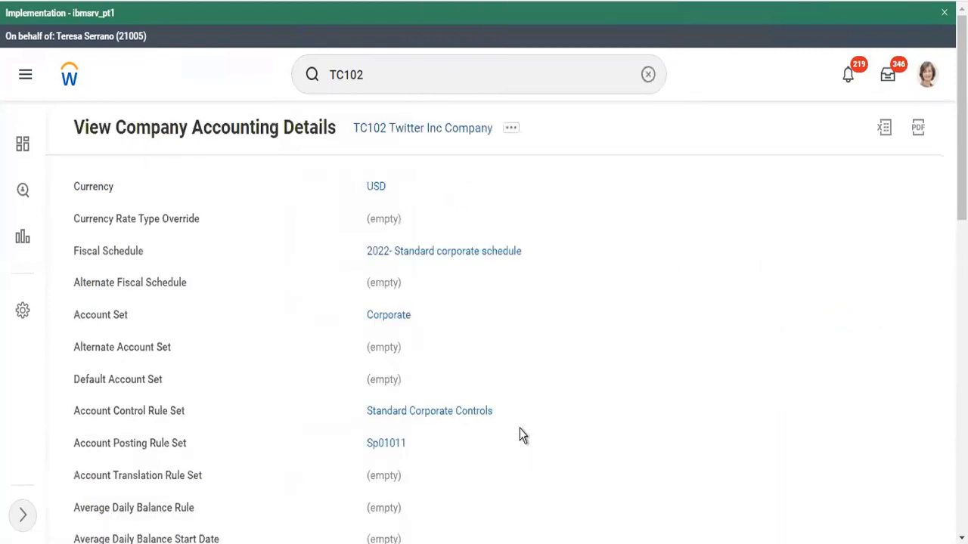
# Open the 2022- Standard corporate schedule Fiscal Schedule link in a new tab
pyautogui.rightClick(472, 259)
pyautogui.click(488, 269)
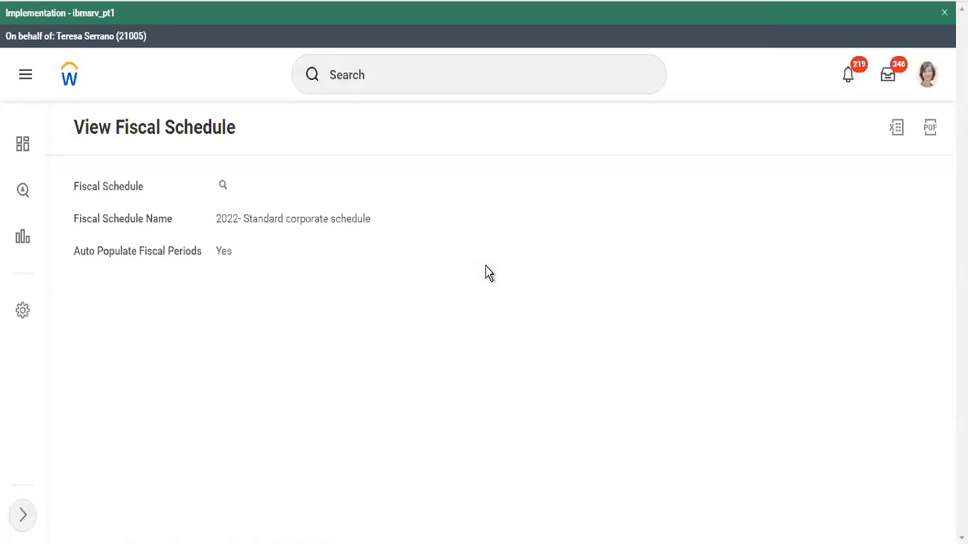
pyautogui.click(391, 80)
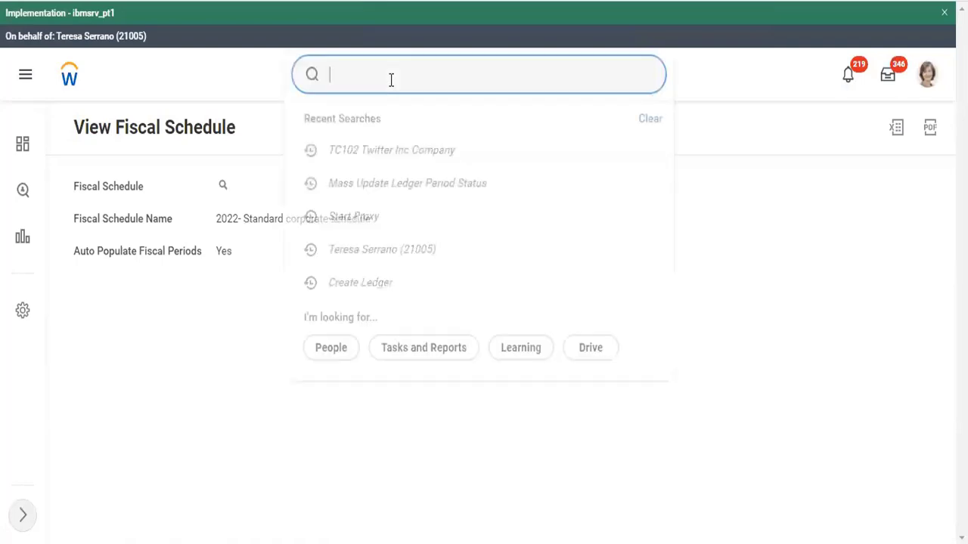
# Search 'fiscal period' and 'main fiscal per', then change the search to 'view sec for sec'
pyautogui.write('fisc')
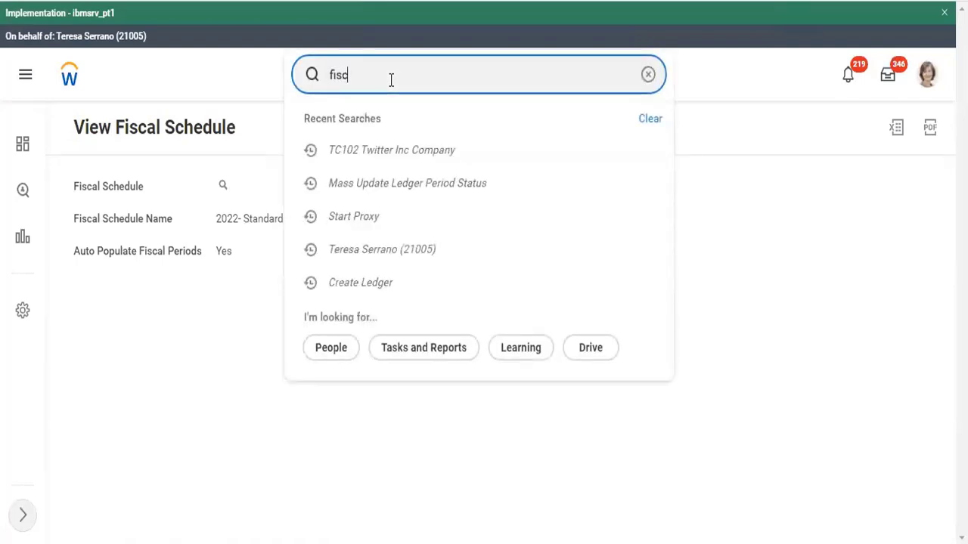
pyautogui.write('al per')
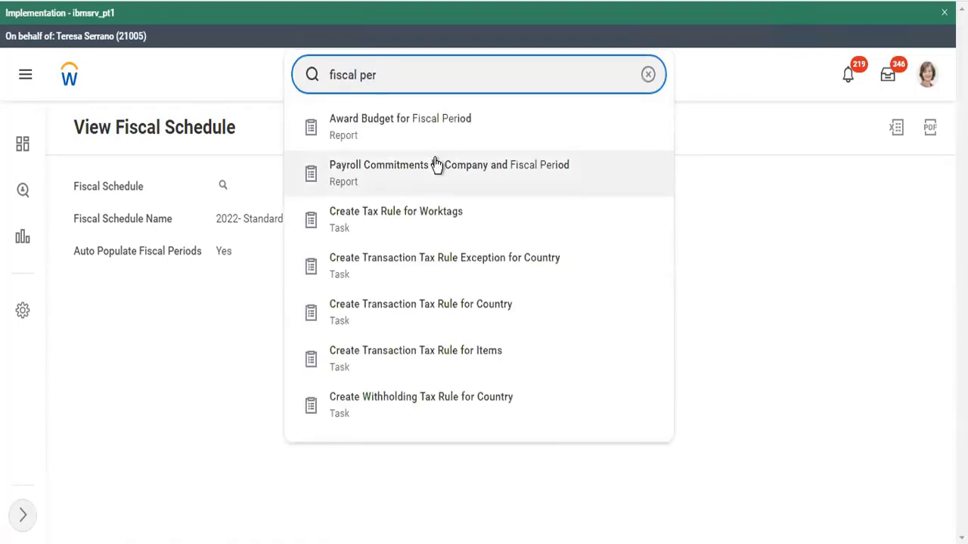
pyautogui.write('iod')
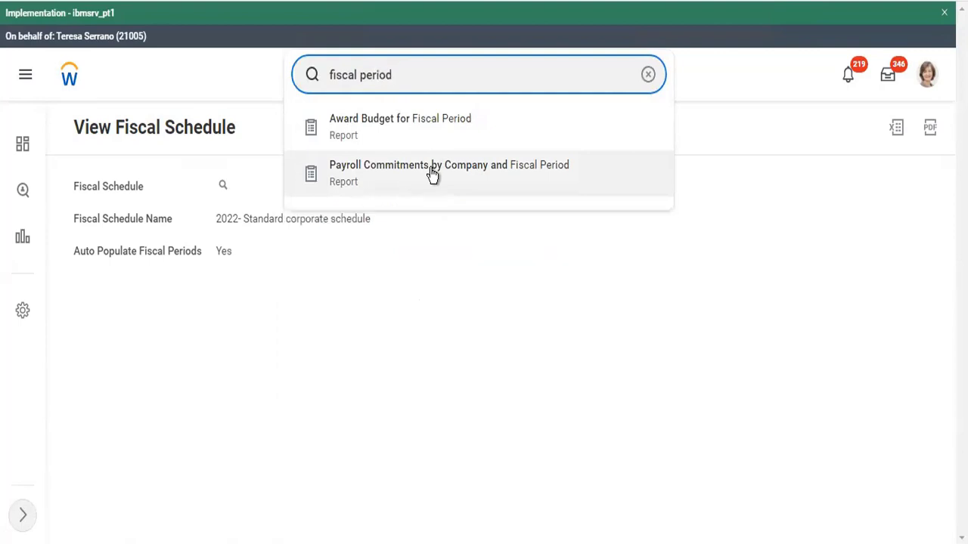
pyautogui.hotkey('ctrl', 'a')
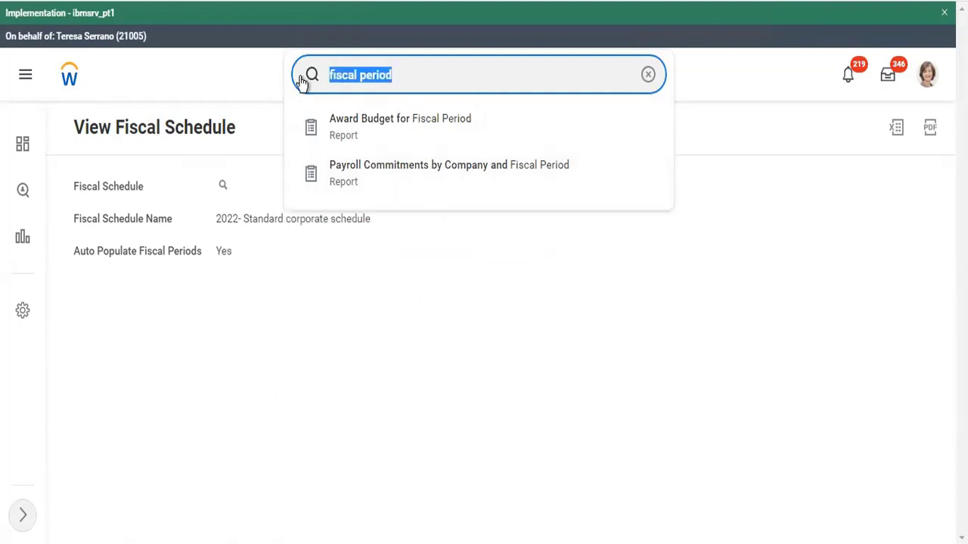
pyautogui.write('main fi')
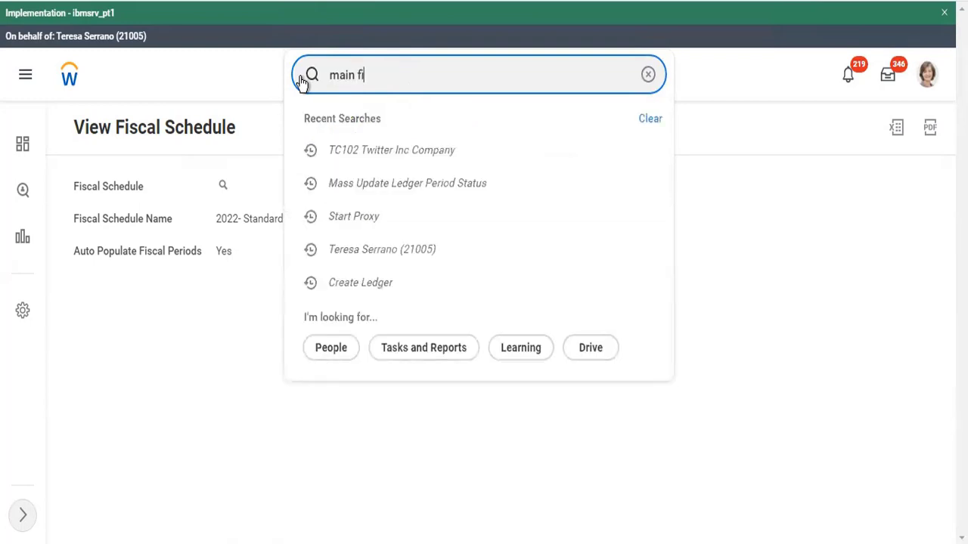
pyautogui.write('scal per')
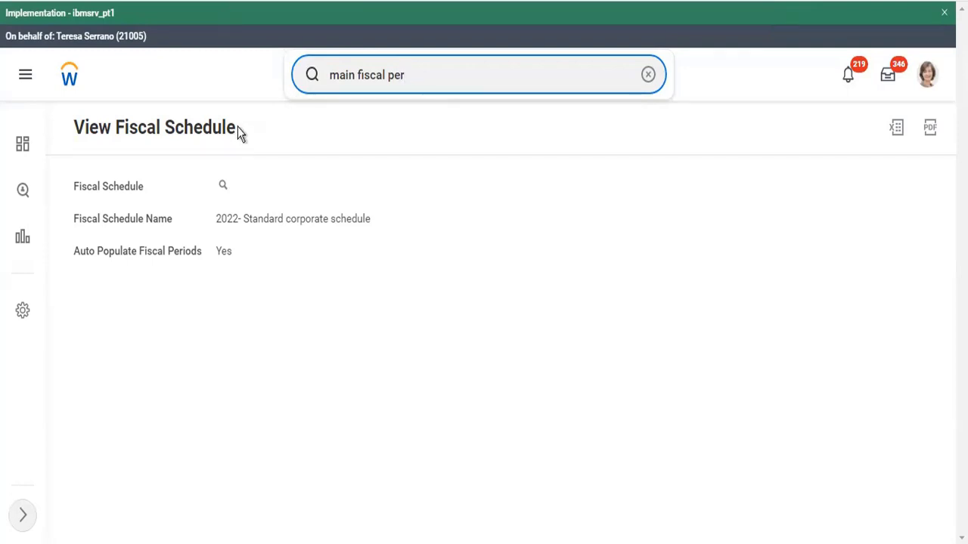
pyautogui.moveTo(416, 69); pyautogui.dragTo(271, 75)
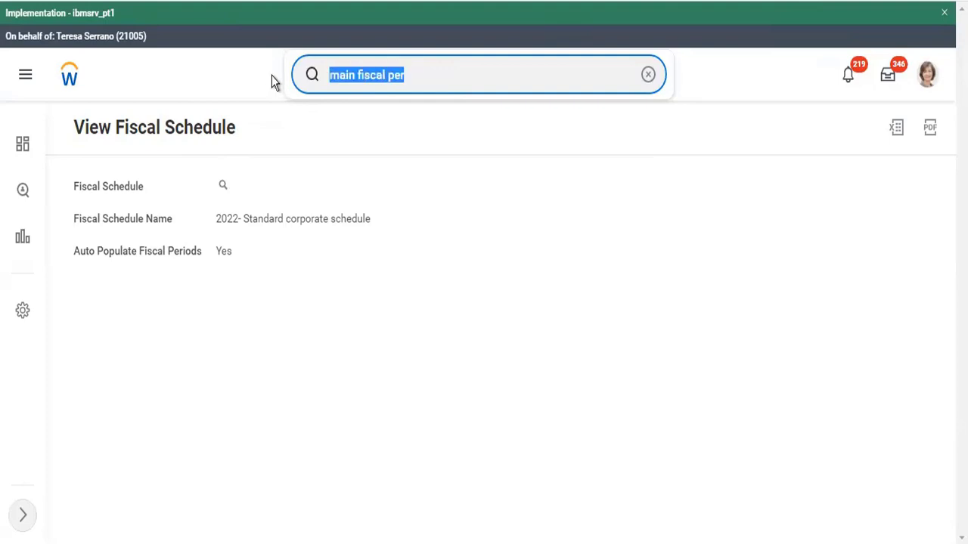
pyautogui.write('view sec')
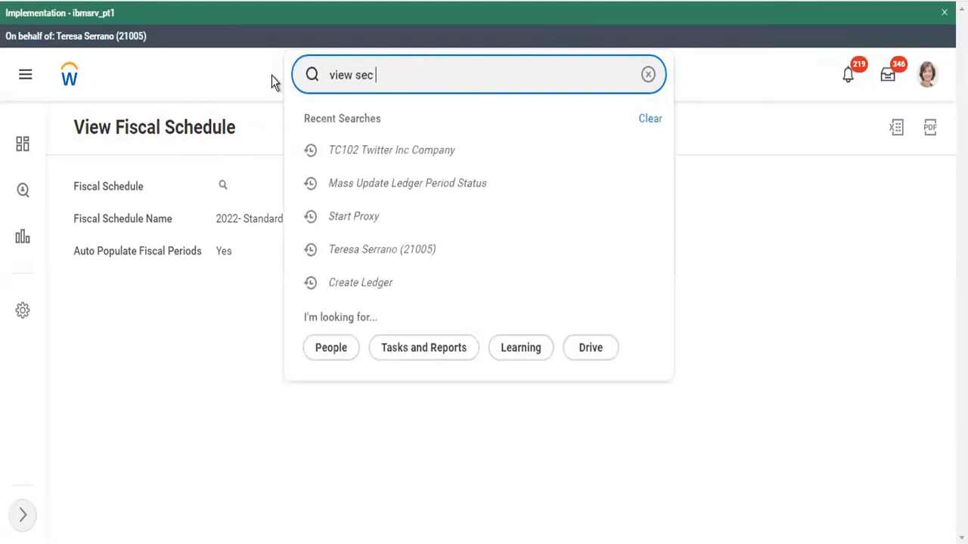
pyautogui.write(' for sec')
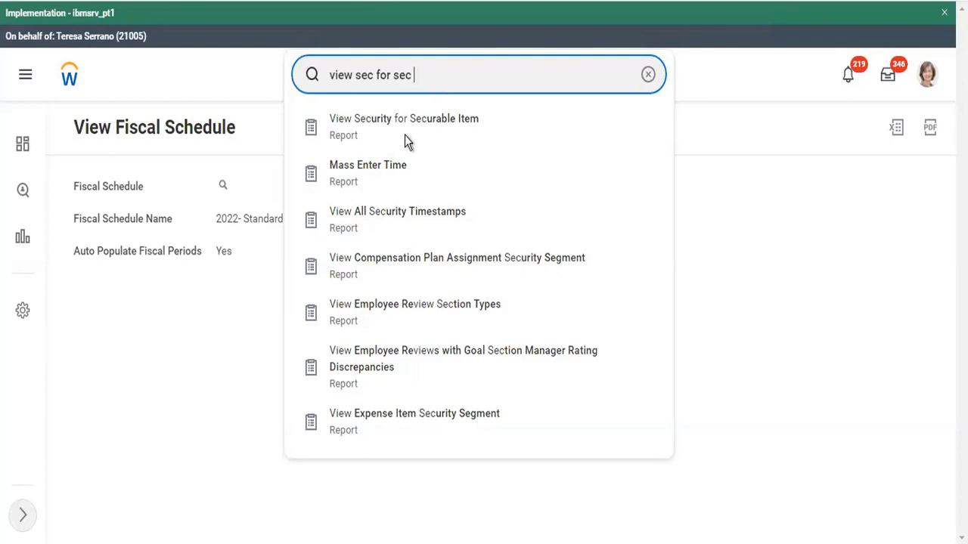
# Look up security for securable item 'mass update ledger', listing its 3 Mass Update Ledger tasks
pyautogui.click(378, 128)
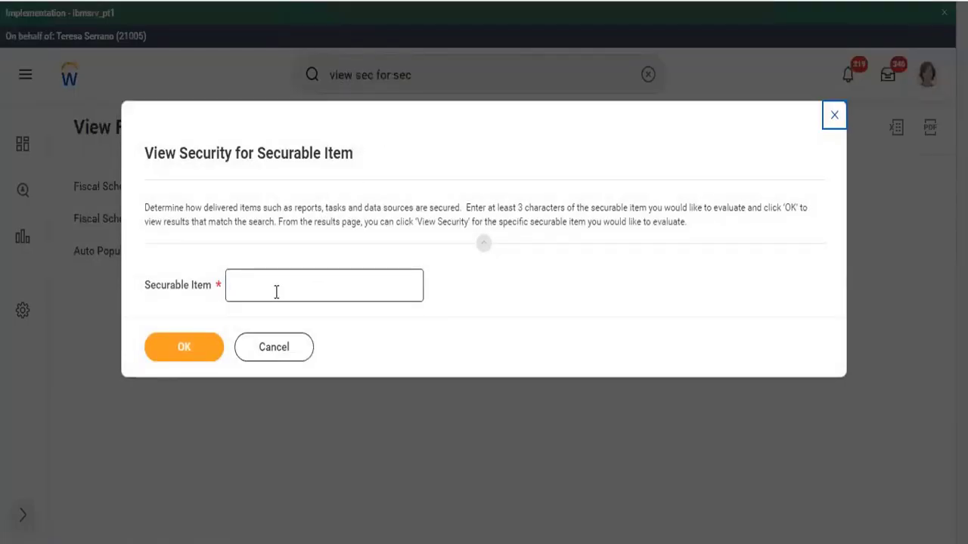
pyautogui.click(276, 293)
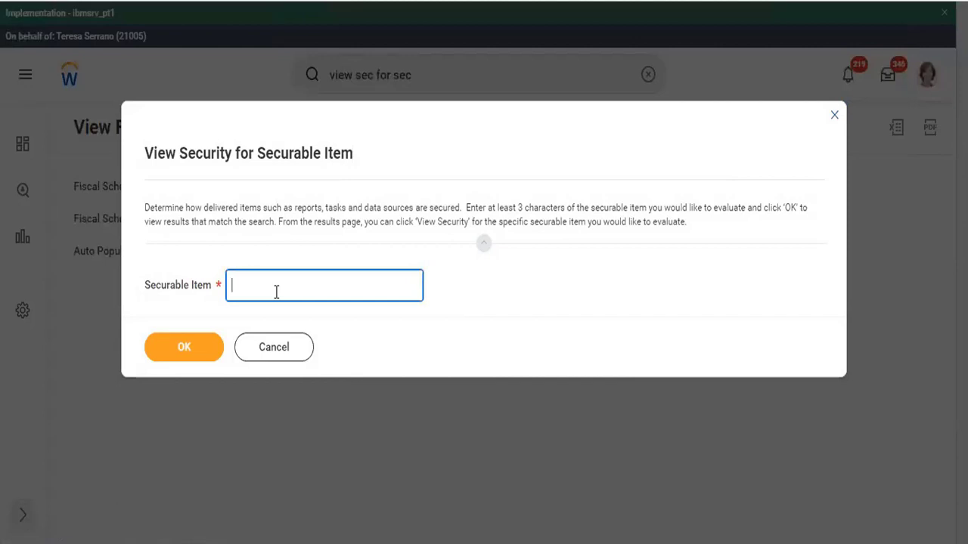
pyautogui.write('mass ')
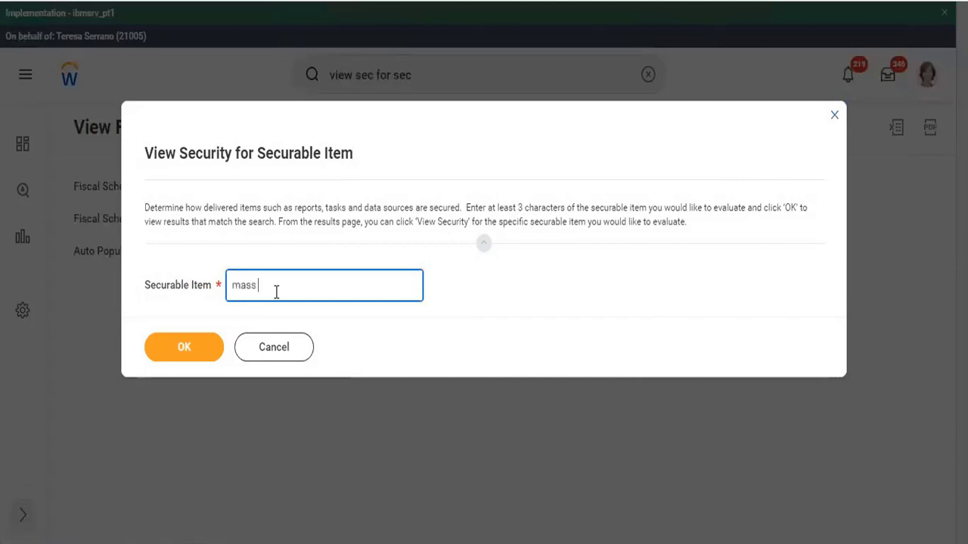
pyautogui.write('update ')
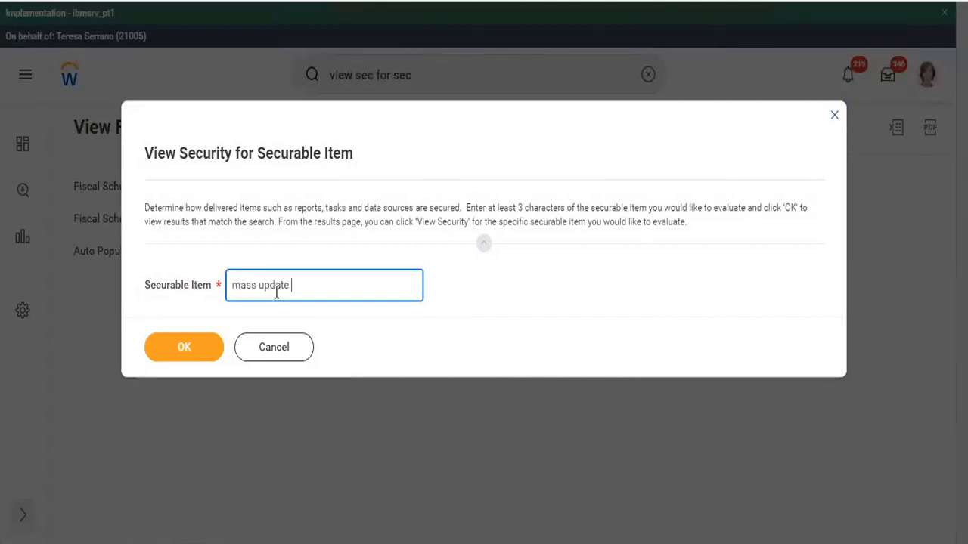
pyautogui.write('ledger')
pyautogui.click(200, 346)
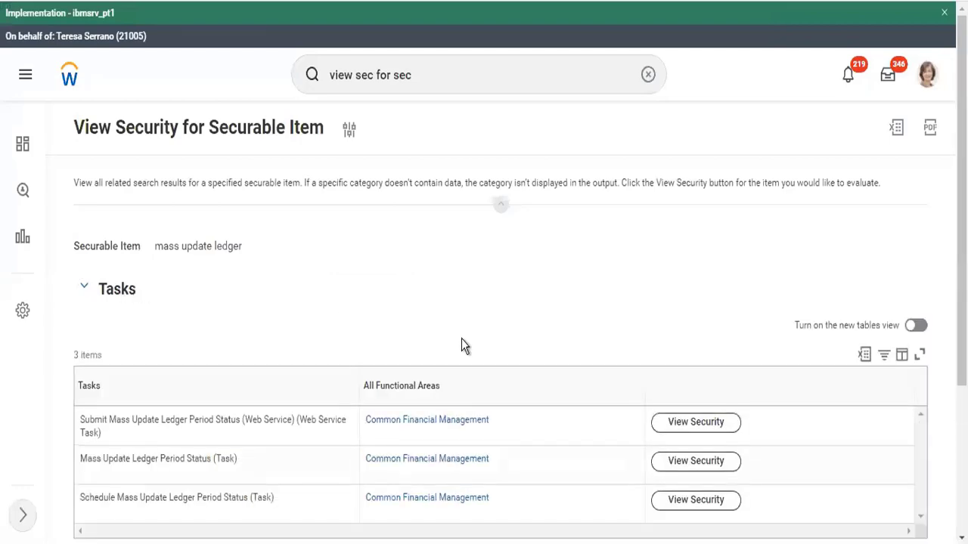
# Open the Process: Period End domain from Mass Update Ledger Period Status's permitted security groups
pyautogui.scroll(-2, 461, 338)
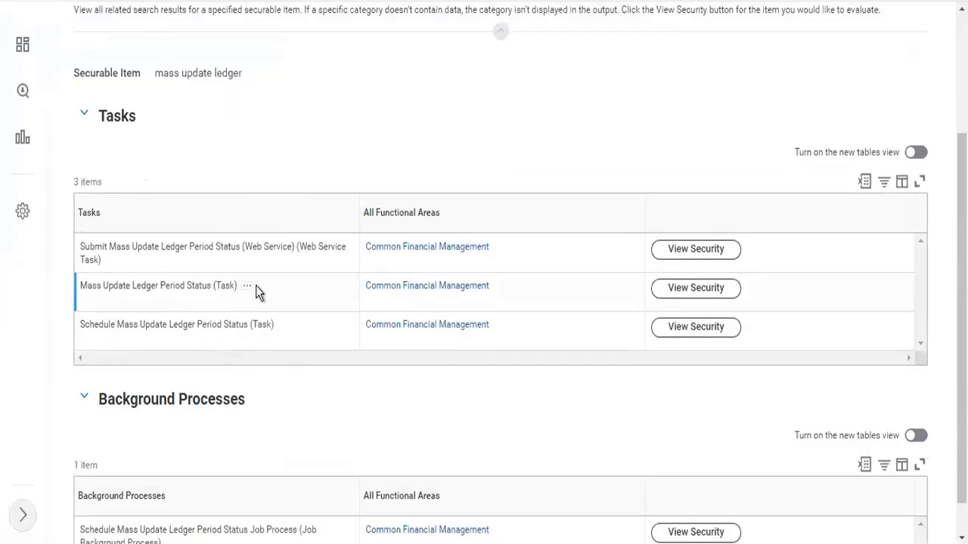
pyautogui.click(720, 297)
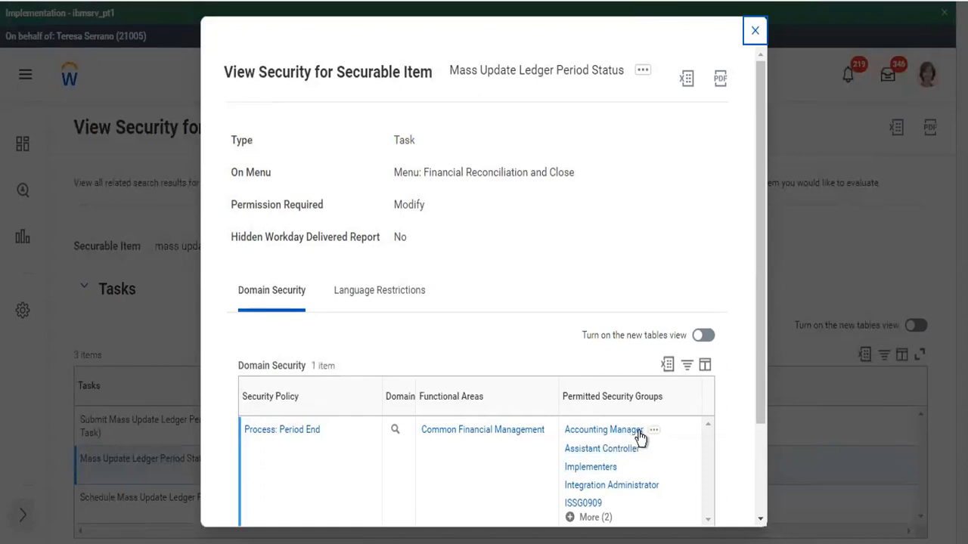
pyautogui.scroll(-2, 639, 496)
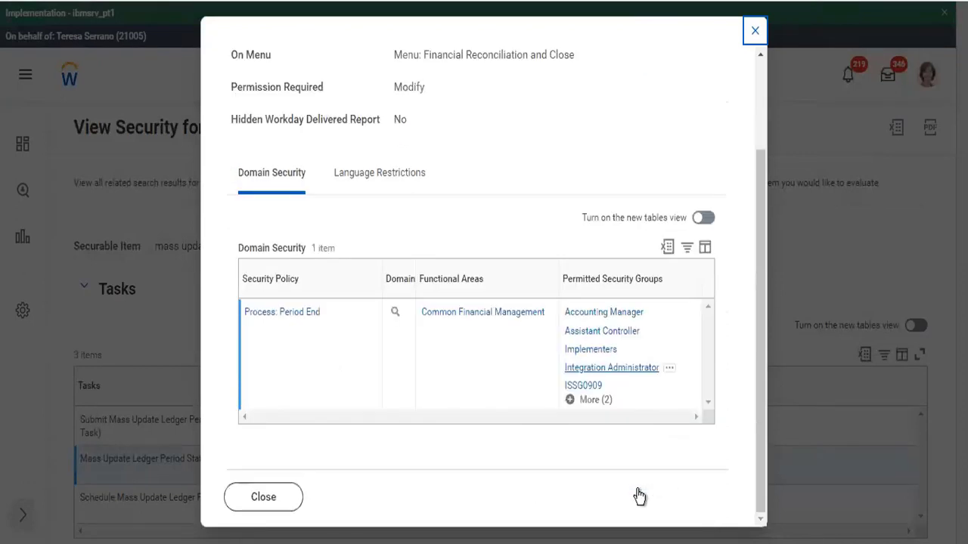
pyautogui.click(590, 401)
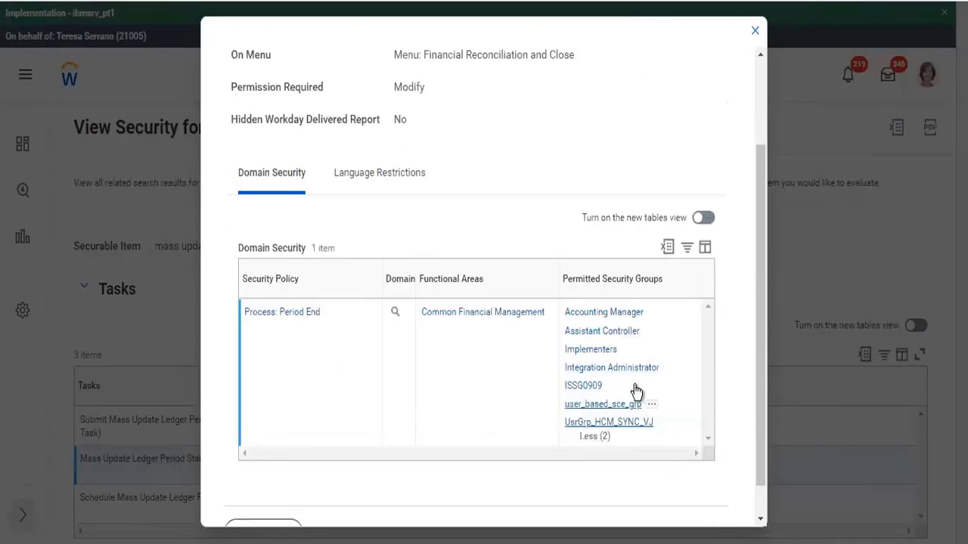
pyautogui.scroll(-1, 637, 391)
pyautogui.scroll(2, 638, 391)
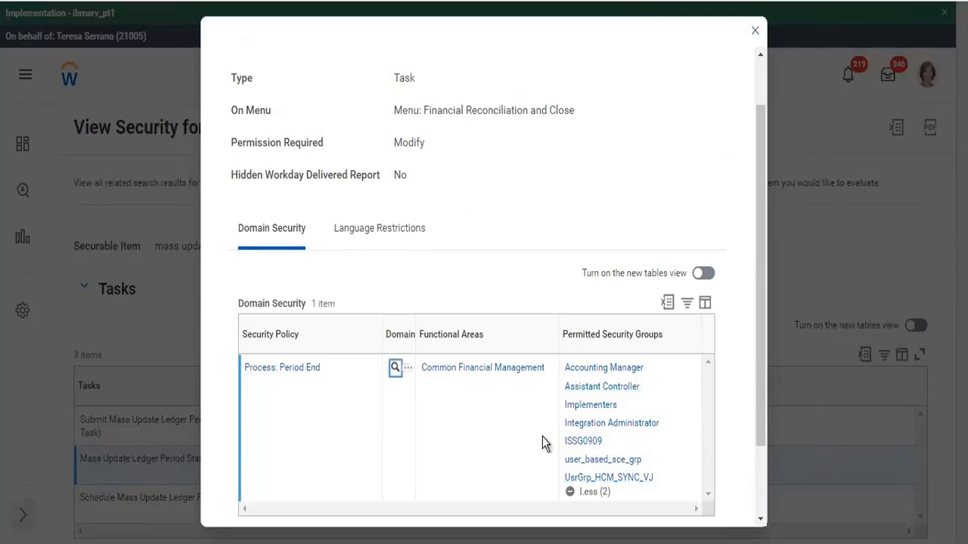
pyautogui.scroll(-3, 543, 437)
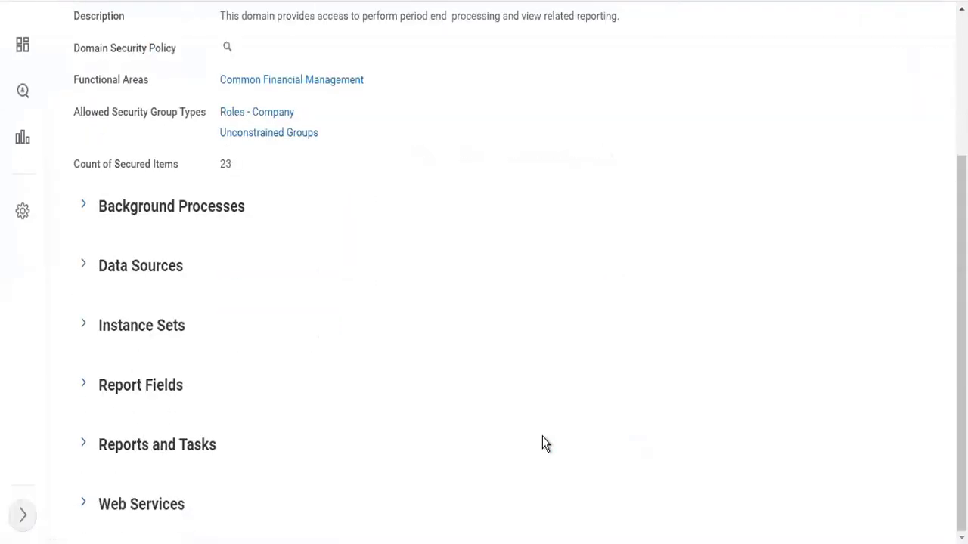
pyautogui.scroll(3, 545, 444)
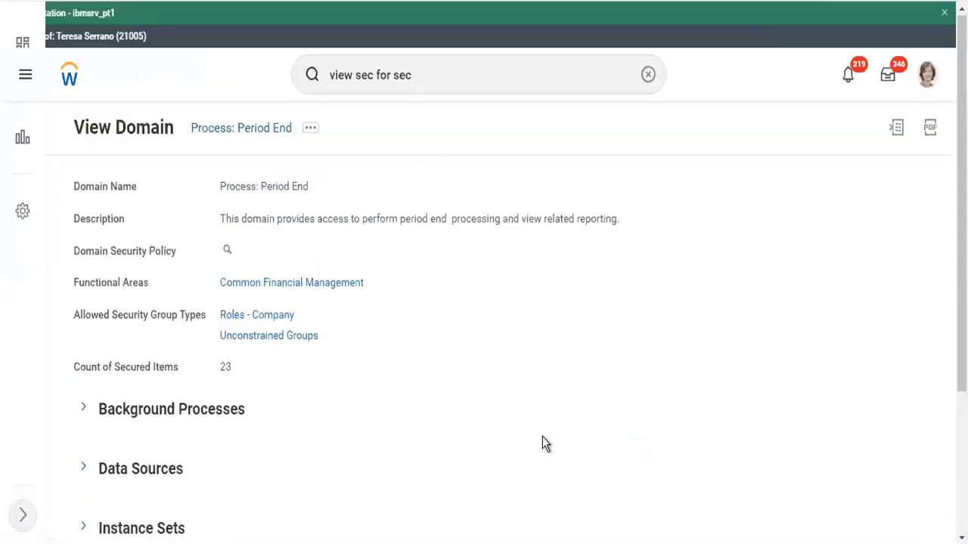
pyautogui.click(313, 129)
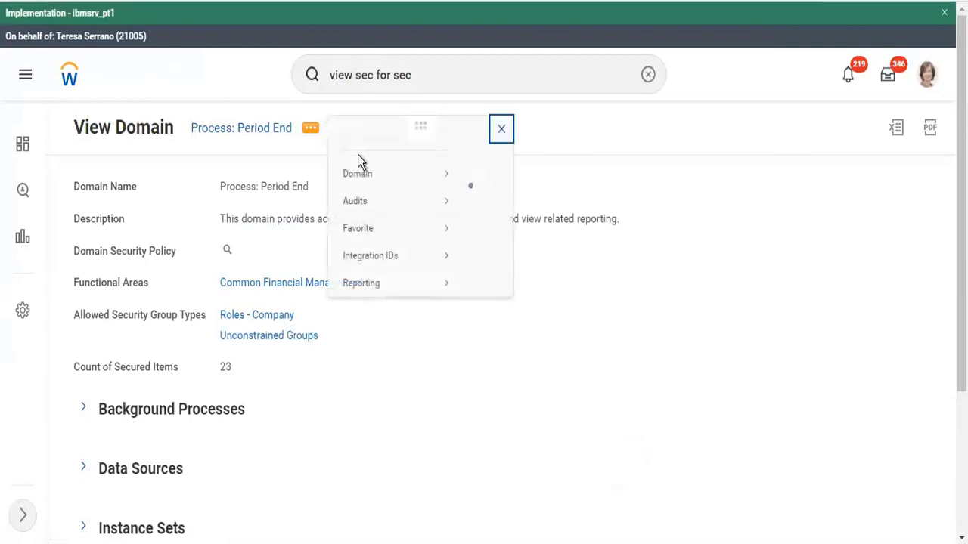
pyautogui.moveTo(439, 192)
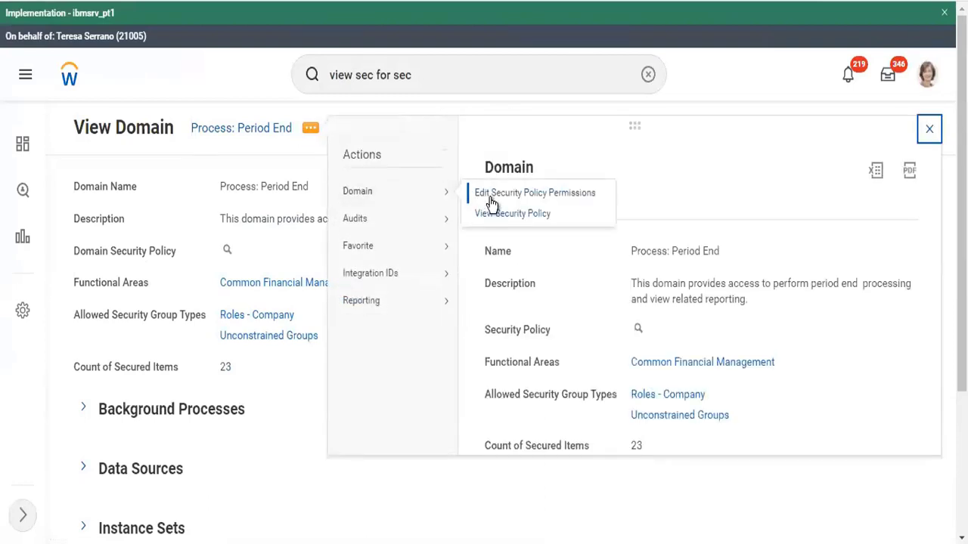
pyautogui.click(492, 198)
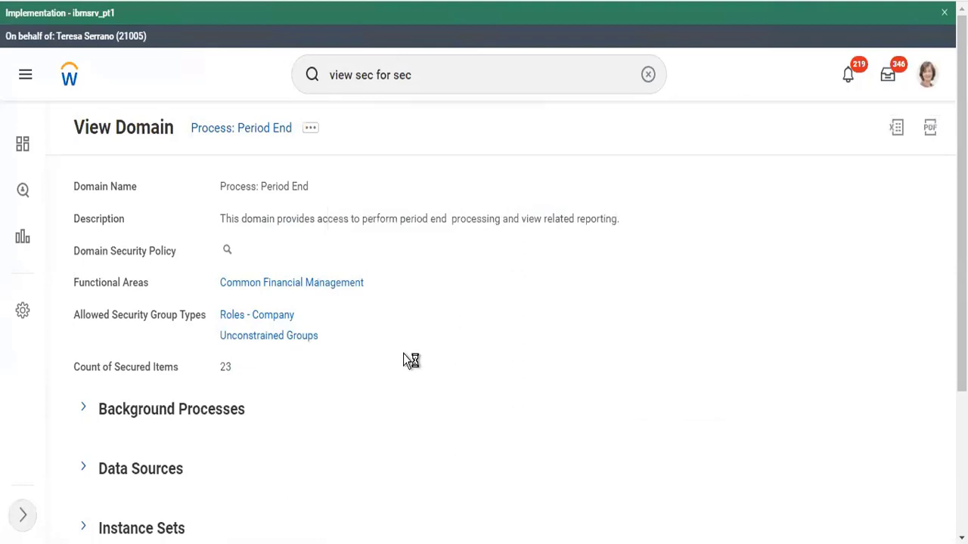
pyautogui.scroll(-10, 404, 353)
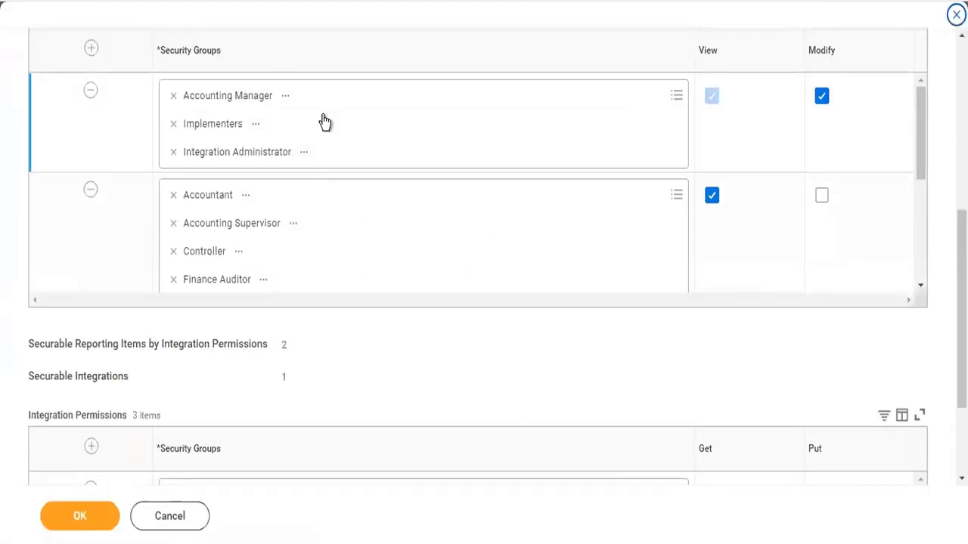
pyautogui.scroll(10, 266, 286)
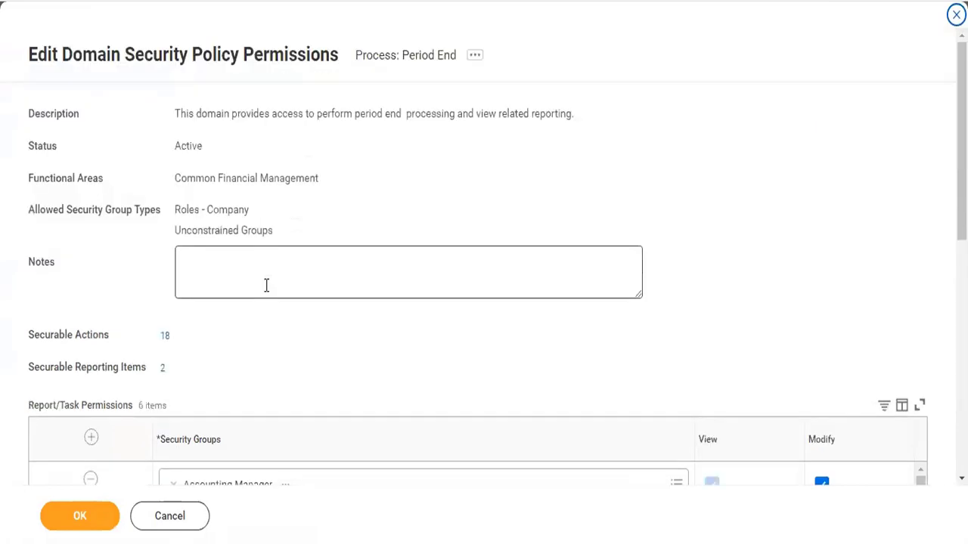
pyautogui.click(165, 338)
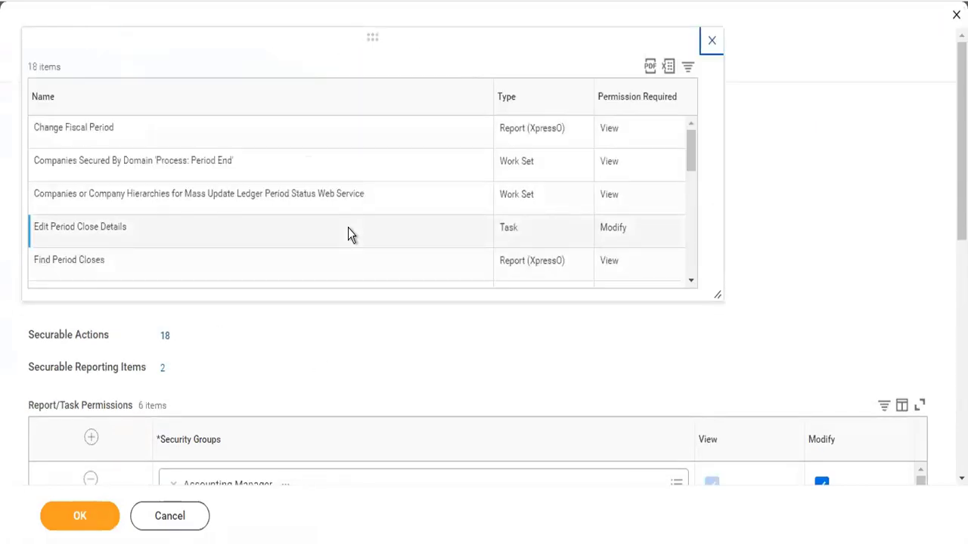
pyautogui.scroll(-5, 348, 228)
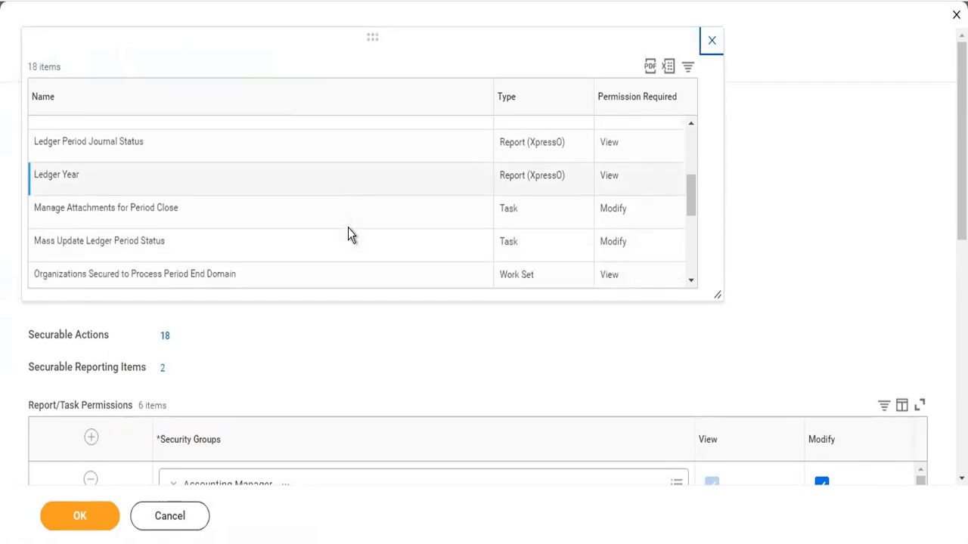
pyautogui.scroll(-3, 348, 233)
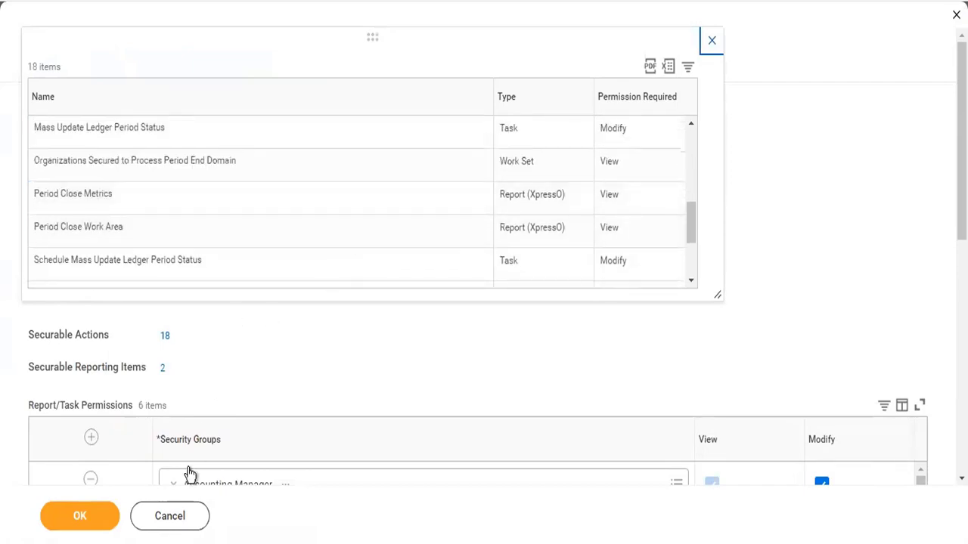
pyautogui.click(173, 516)
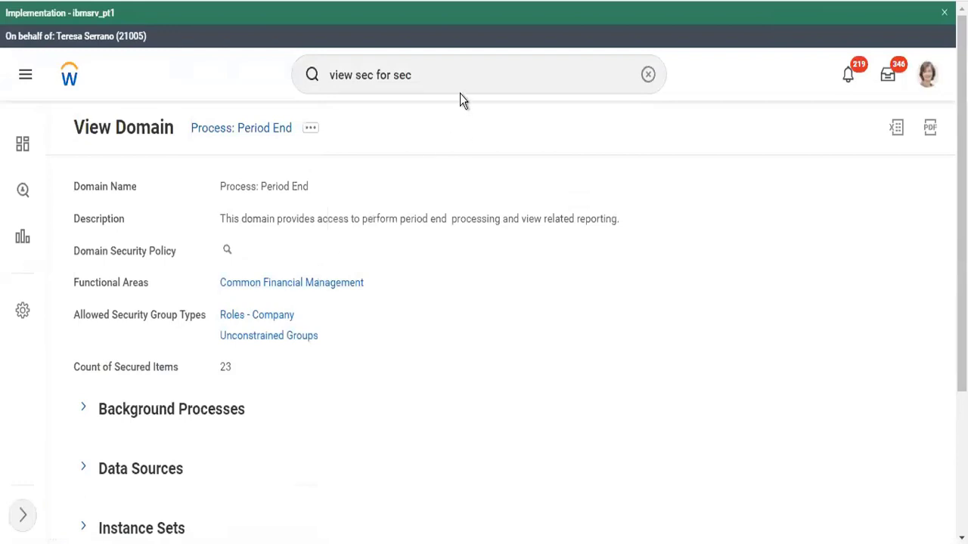
# Run Stop Proxy from a 'stop prox' search and confirm ending the proxy session
pyautogui.click(461, 78)
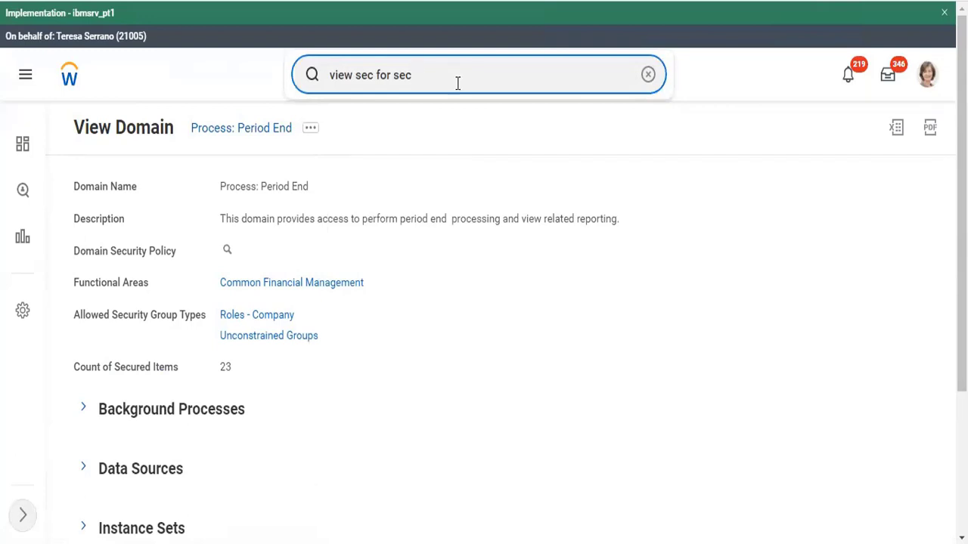
pyautogui.hotkey('ctrl', 'a')
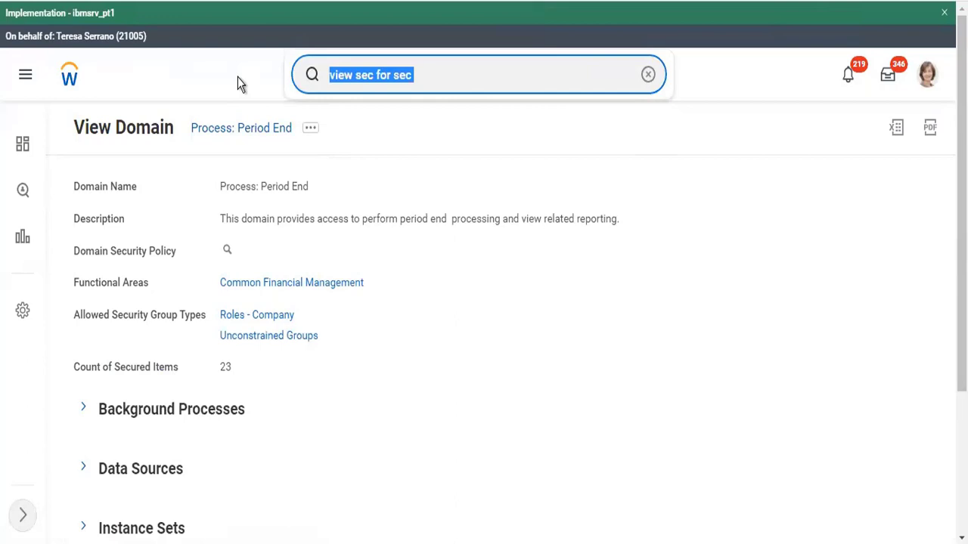
pyautogui.write('stop prox')
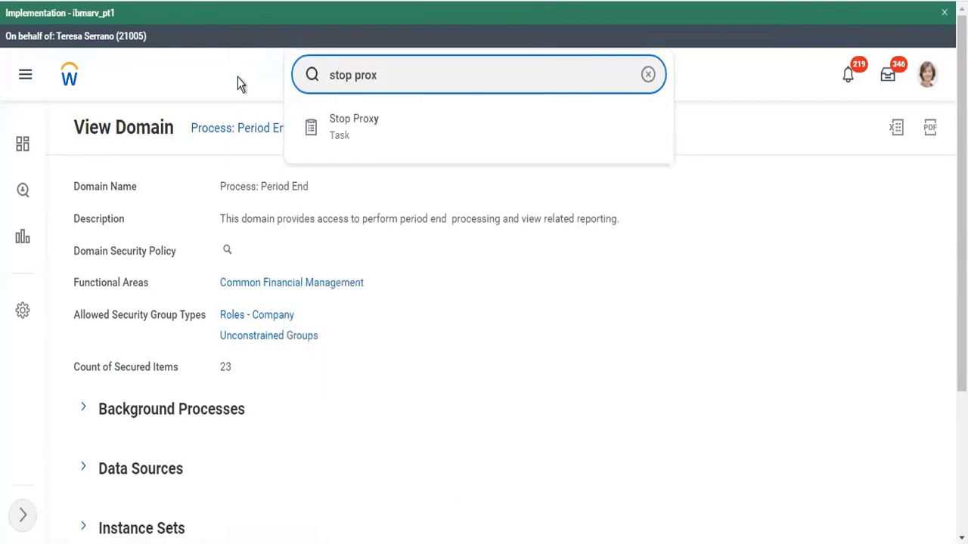
pyautogui.press('Down')
pyautogui.press('Return')
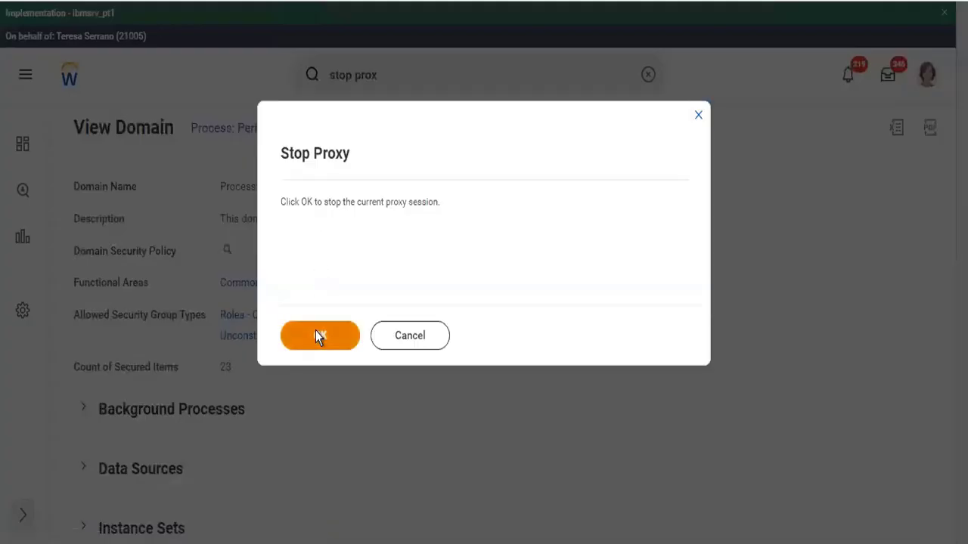
pyautogui.click(317, 335)
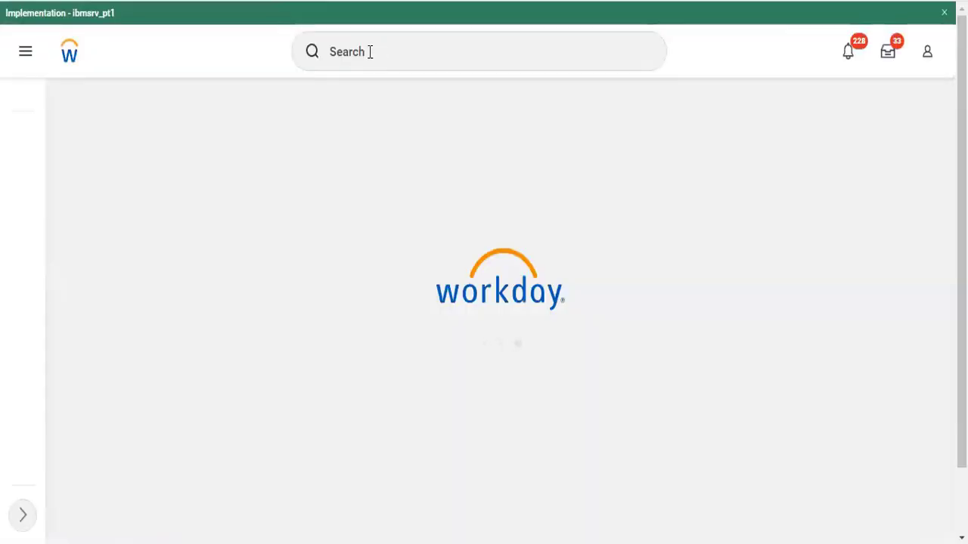
# Search Workday for 'mass update' from the home page
pyautogui.click(369, 51)
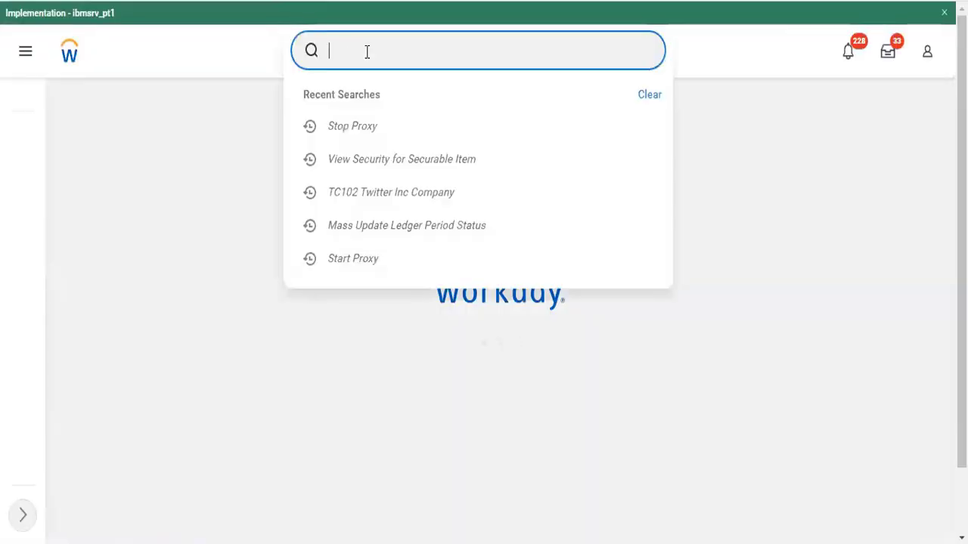
pyautogui.write('mass')
pyautogui.press('Return')
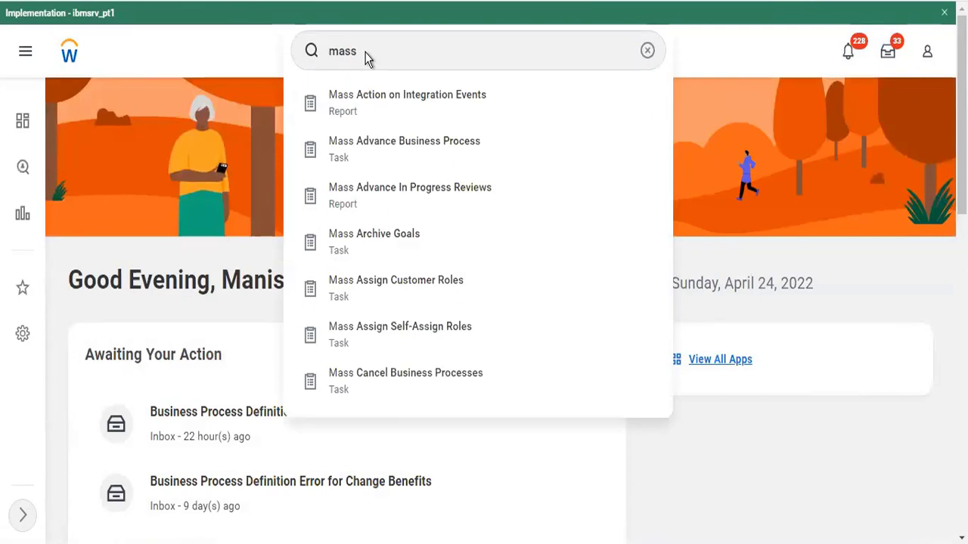
pyautogui.click(384, 48)
pyautogui.write('up')
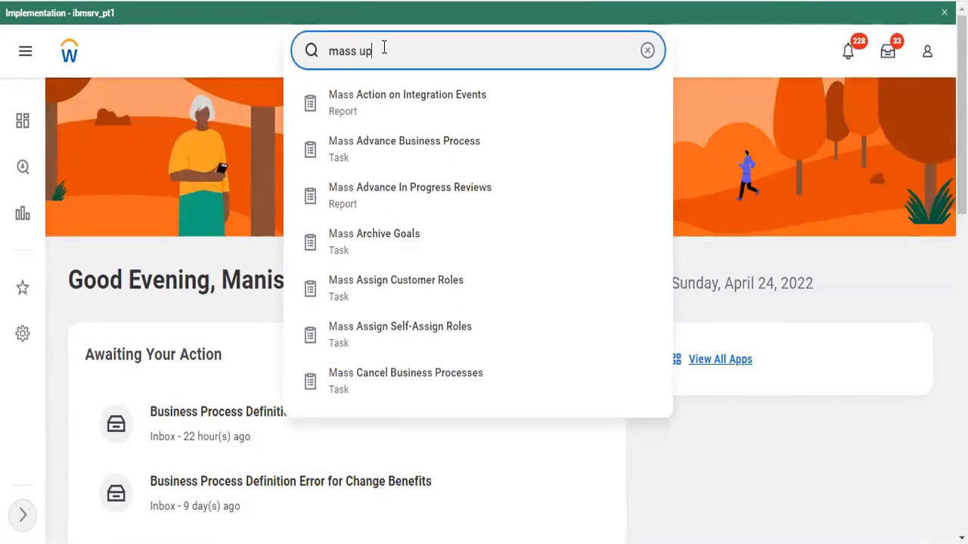
pyautogui.write('date')
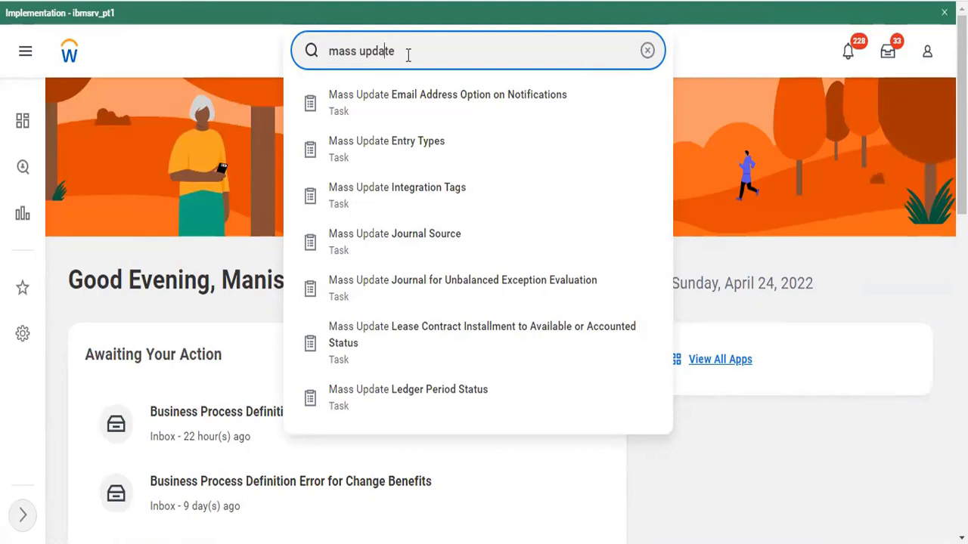
# Replace the search with 'create ledger' and open the Create Ledger task
pyautogui.hotkey('shift', 'Left')
pyautogui.hotkey('shift', 'Left')
pyautogui.moveTo(390, 51); pyautogui.dragTo(310, 50)
pyautogui.write('create ed')
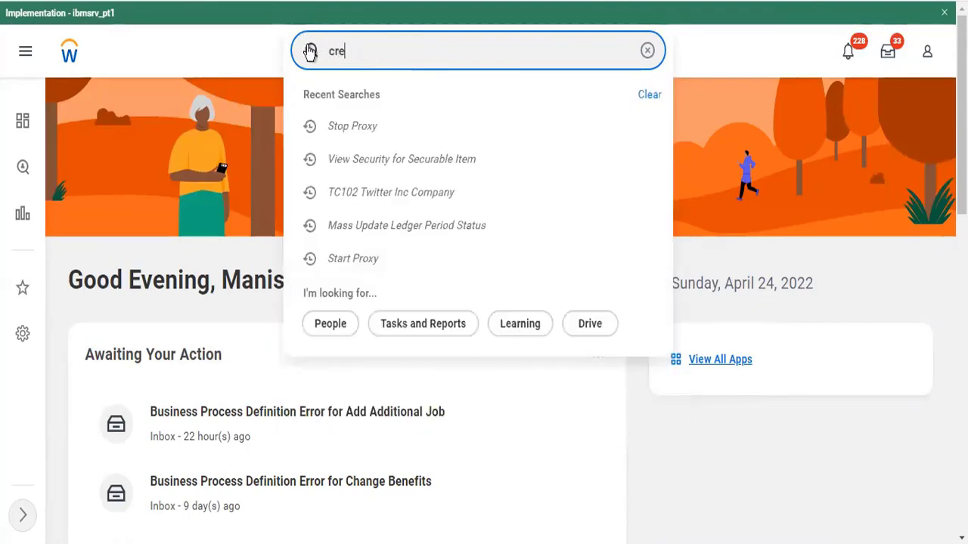
pyautogui.press('BackSpace')
pyautogui.press('BackSpace')
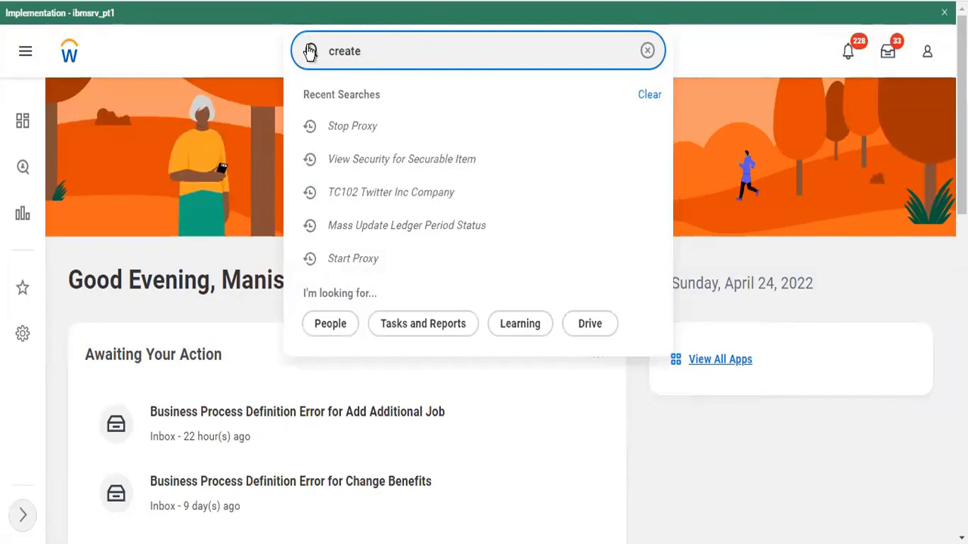
pyautogui.write('ledger')
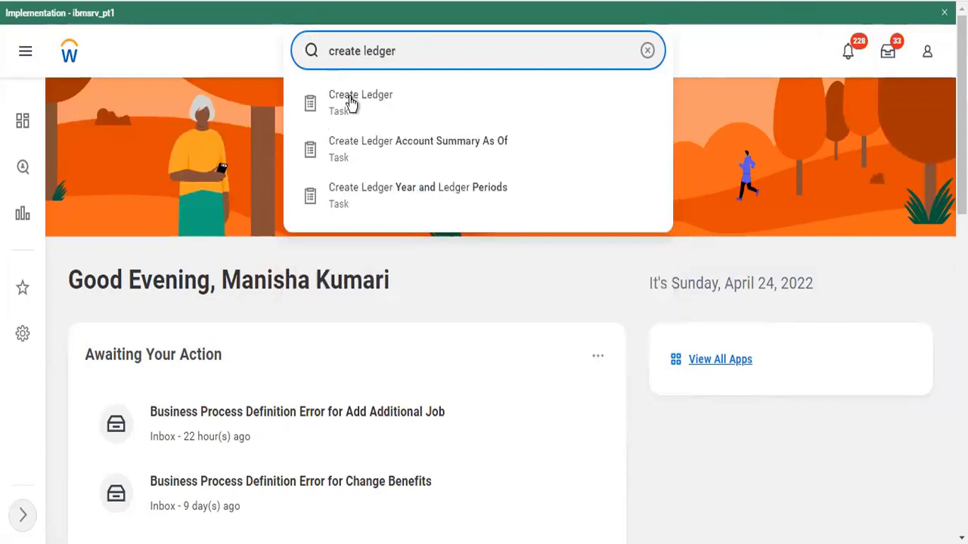
pyautogui.click(353, 112)
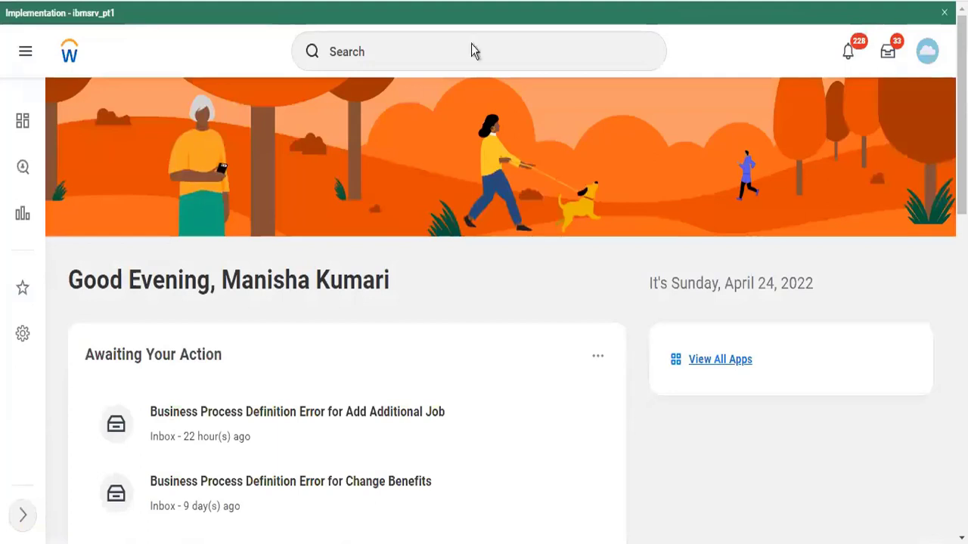
pyautogui.click(472, 44)
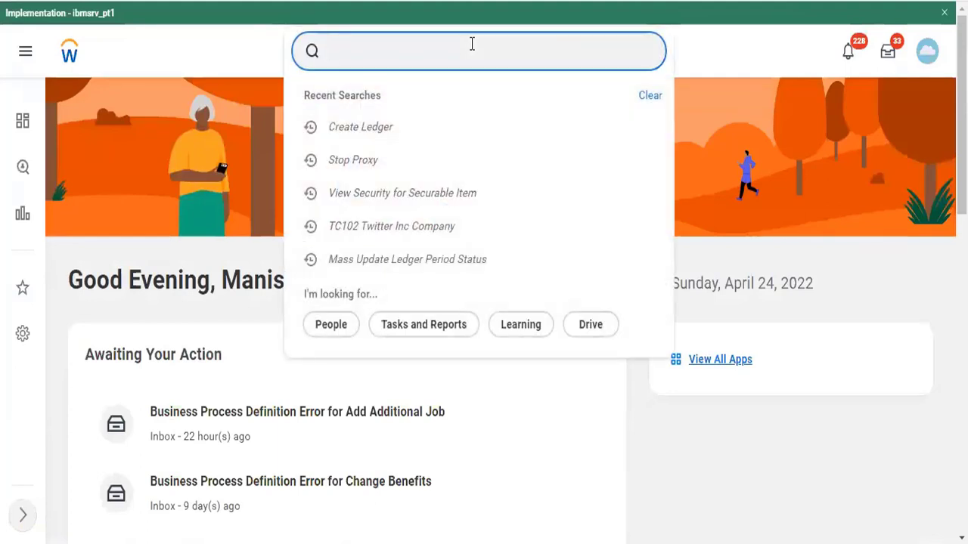
pyautogui.write('cr ledger')
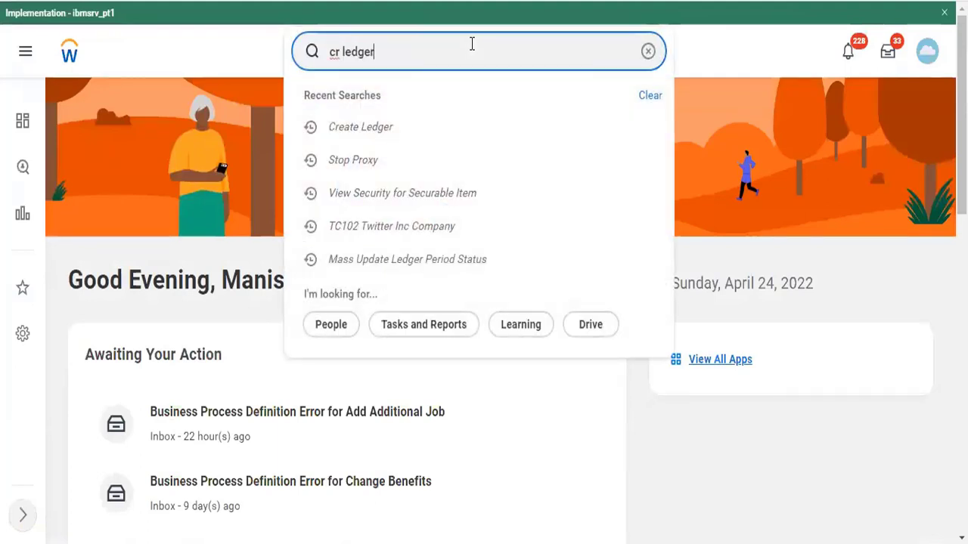
pyautogui.write(' year')
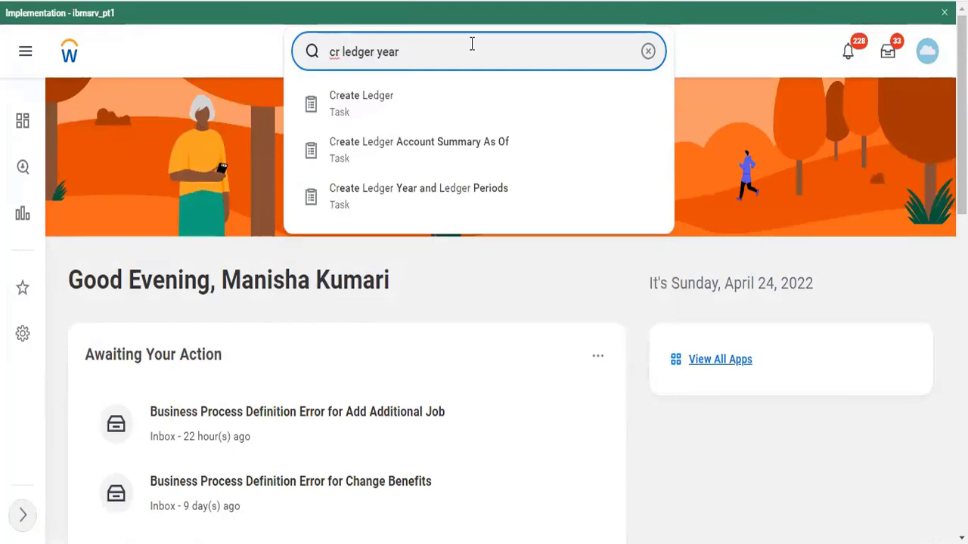
pyautogui.press('Down')
pyautogui.press('Return')
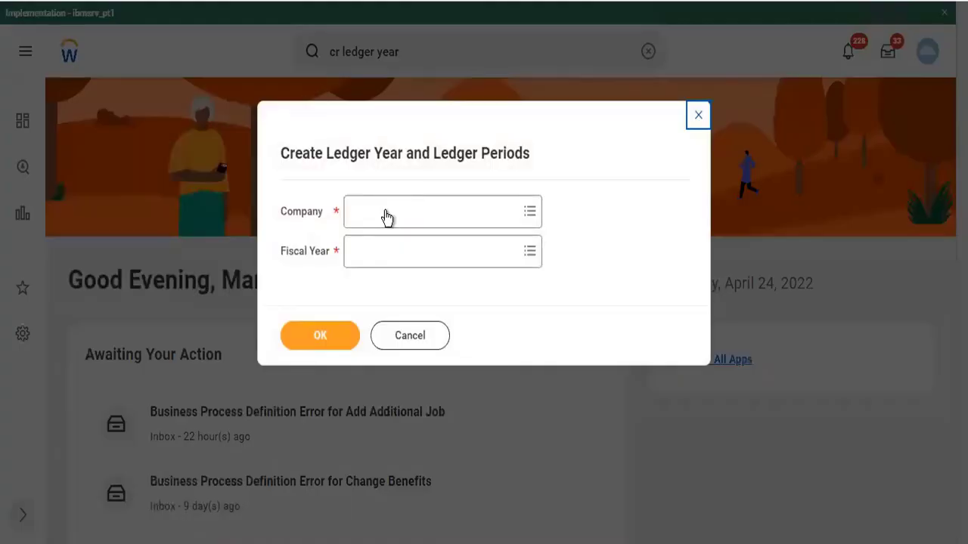
pyautogui.click(386, 217)
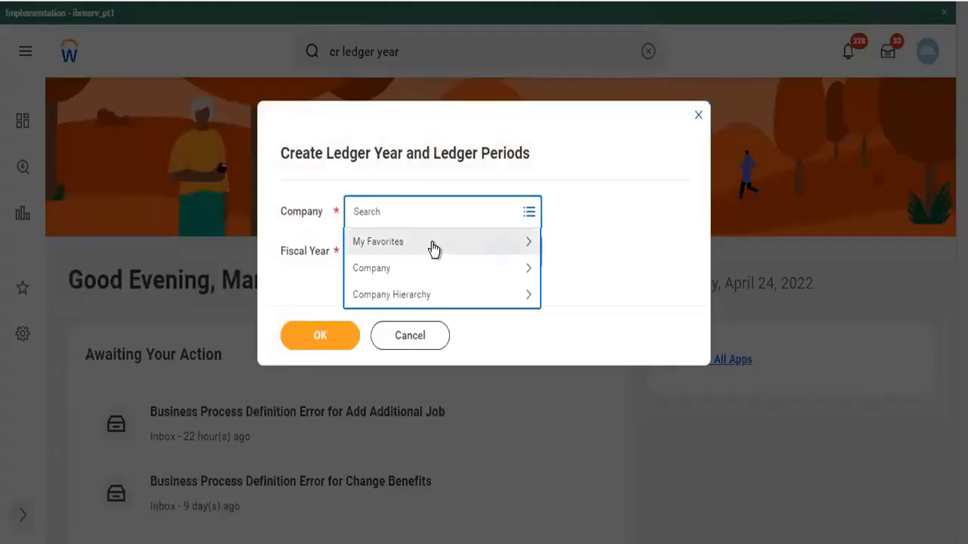
pyautogui.write('tc102')
pyautogui.press('Return')
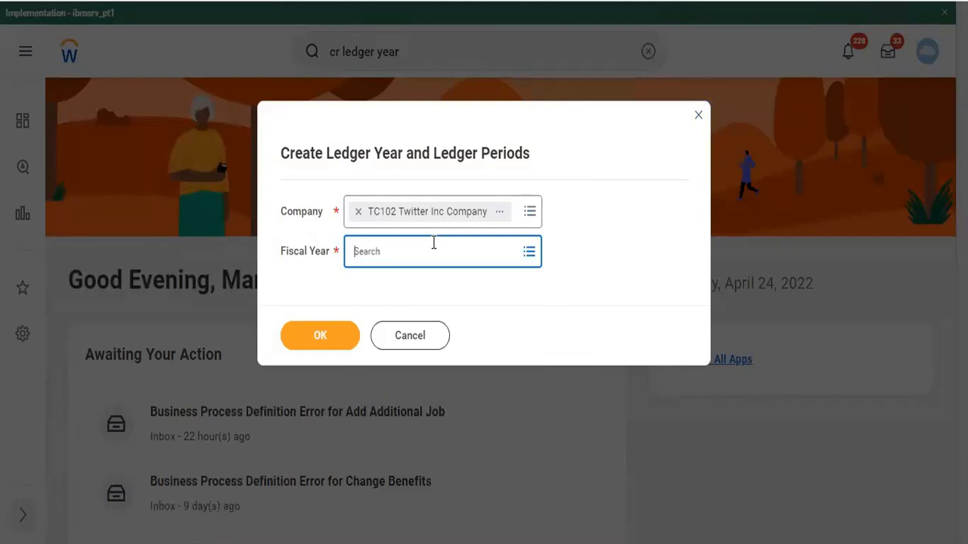
pyautogui.write('2022')
pyautogui.press('Return')
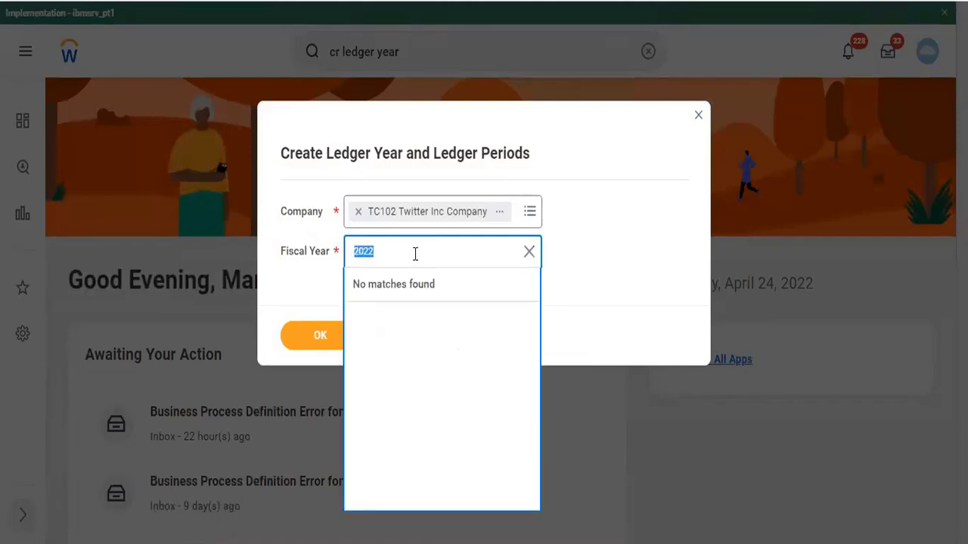
pyautogui.click(528, 255)
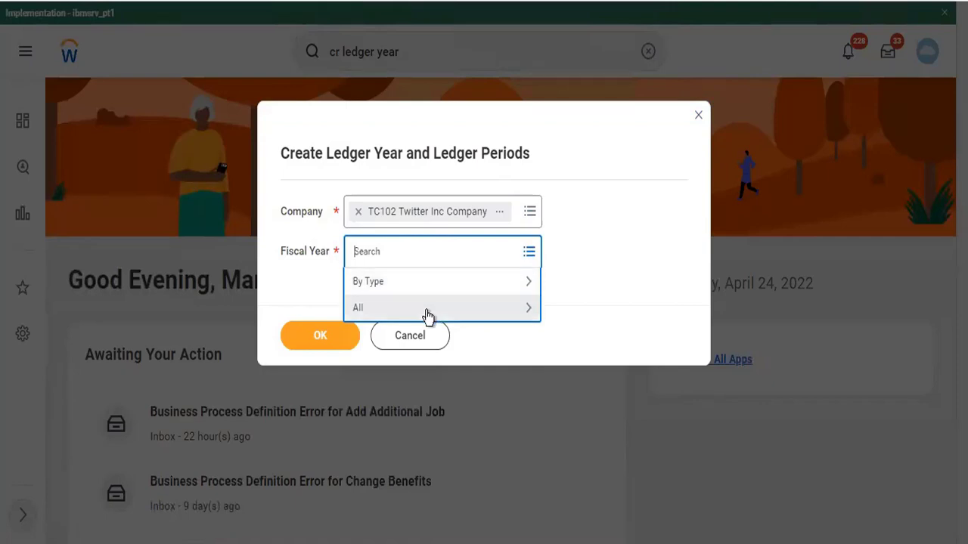
pyautogui.click(427, 308)
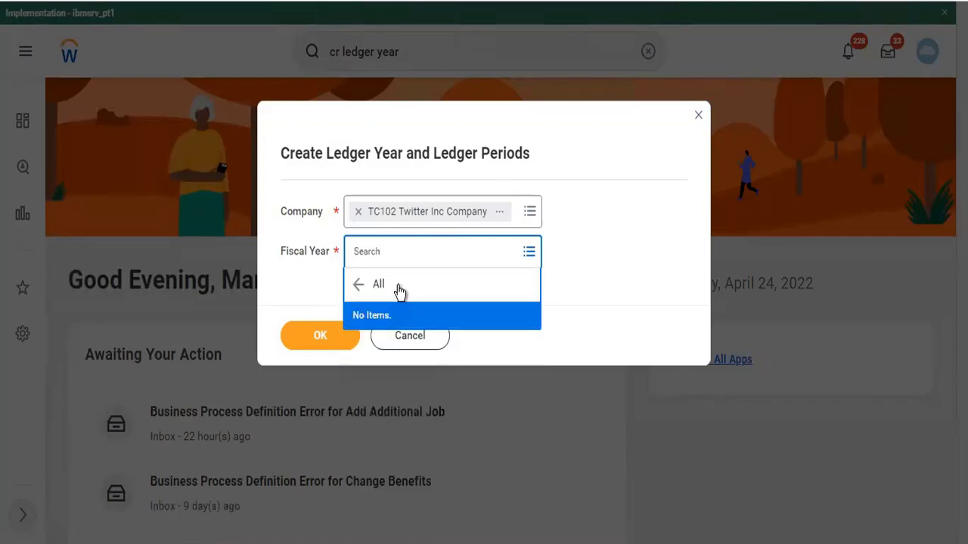
pyautogui.click(363, 284)
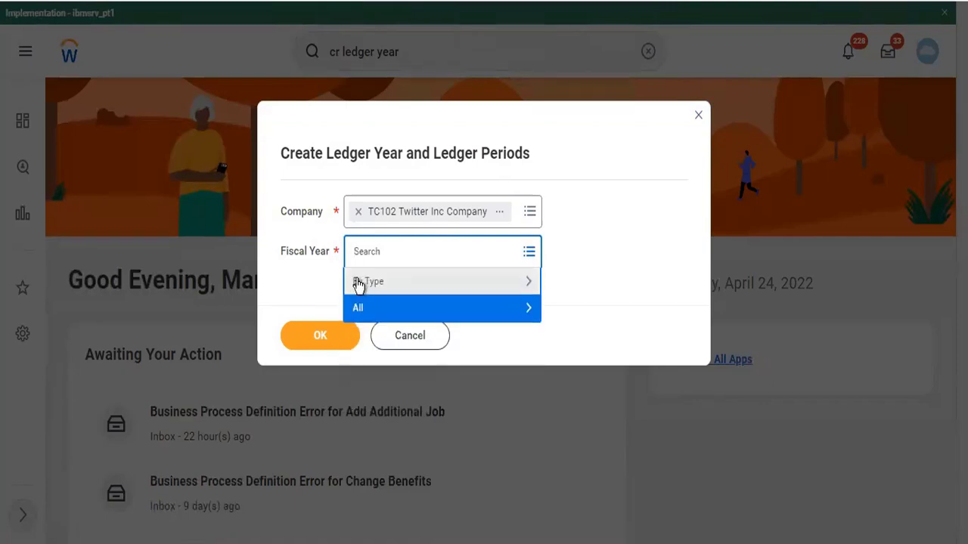
pyautogui.click(359, 282)
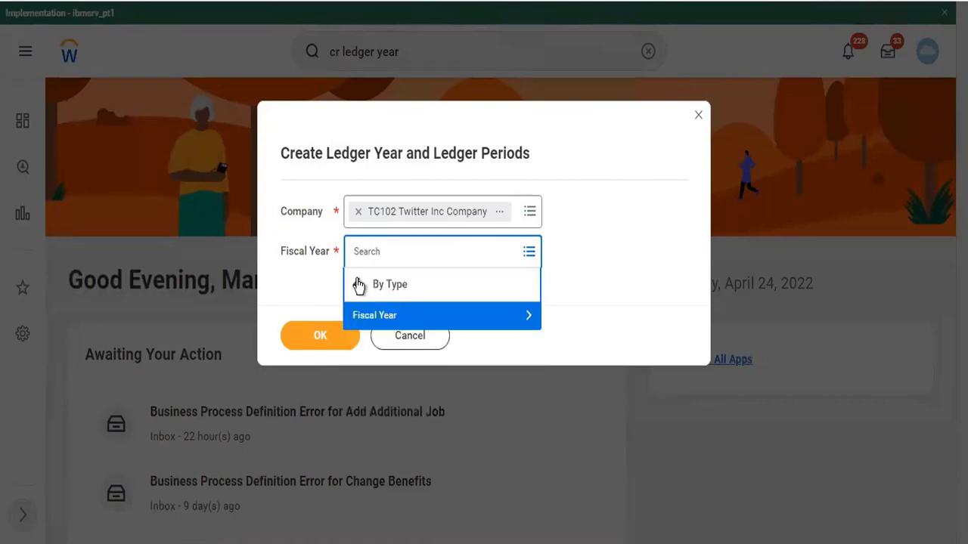
pyautogui.click(363, 318)
pyautogui.click(575, 316)
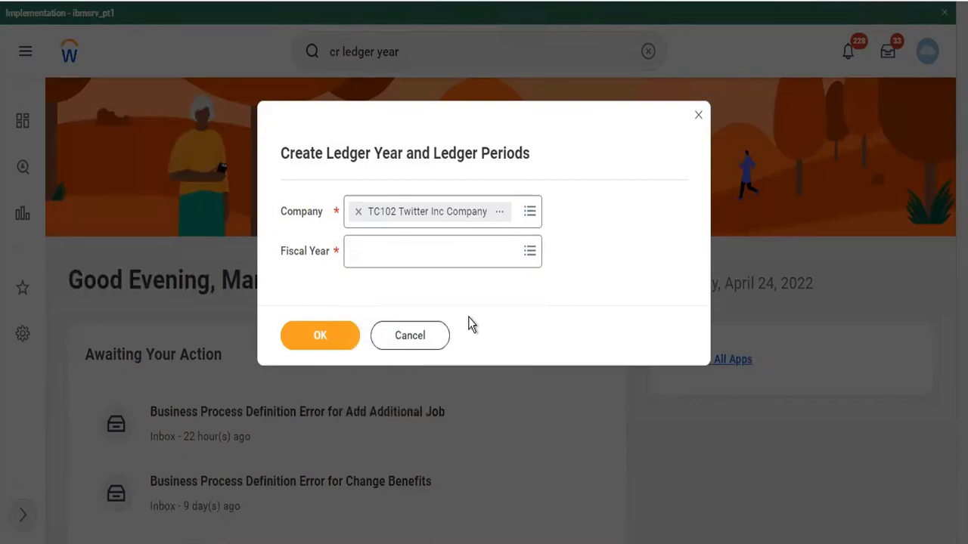
pyautogui.click(436, 335)
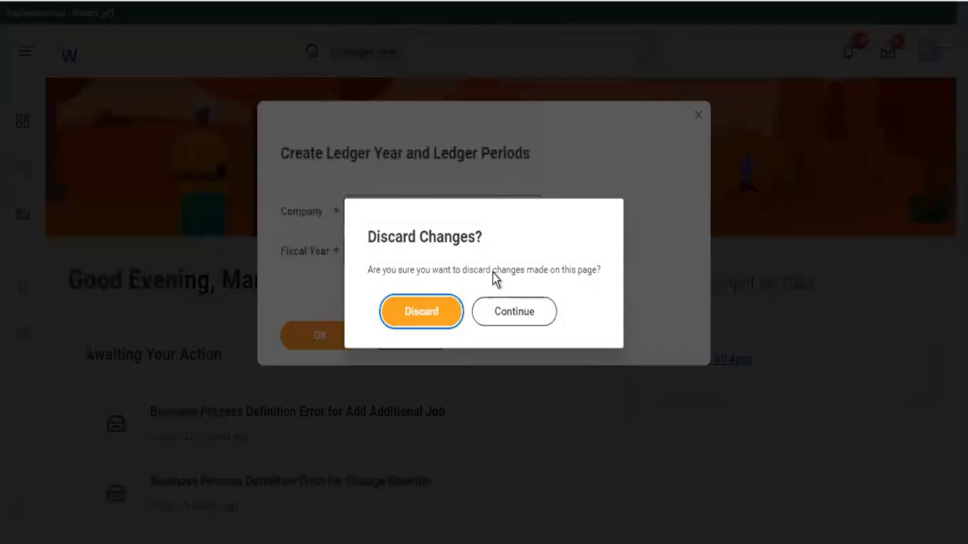
pyautogui.click(433, 311)
pyautogui.click(431, 50)
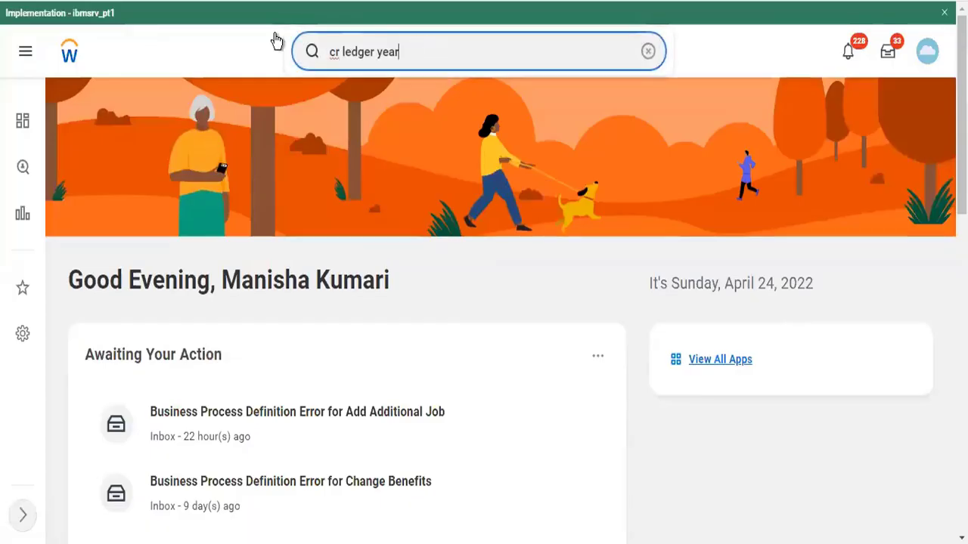
# Search 'start prox' and open the Start Proxy task from the results
pyautogui.hotkey('ctrl', 'a')
pyautogui.write('start r')
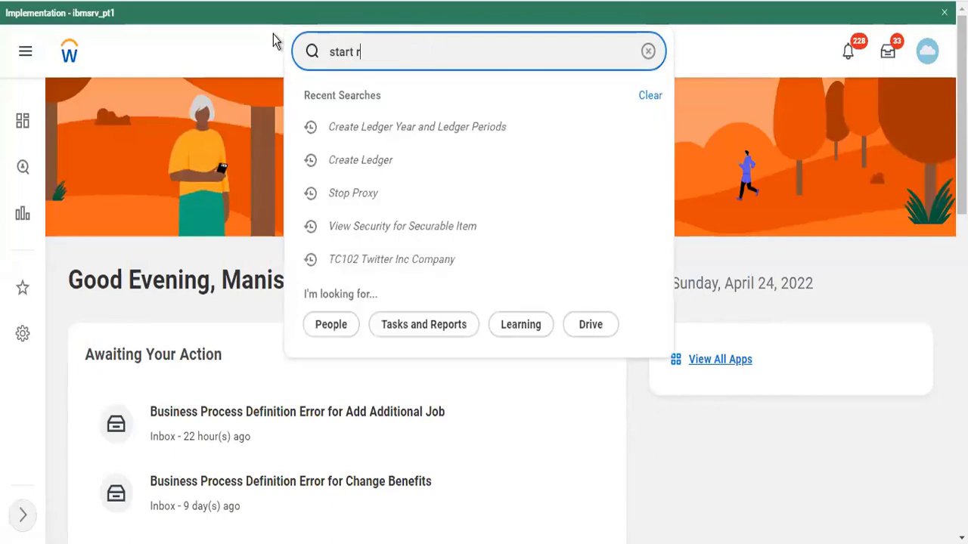
pyautogui.press('BackSpace')
pyautogui.write('prox')
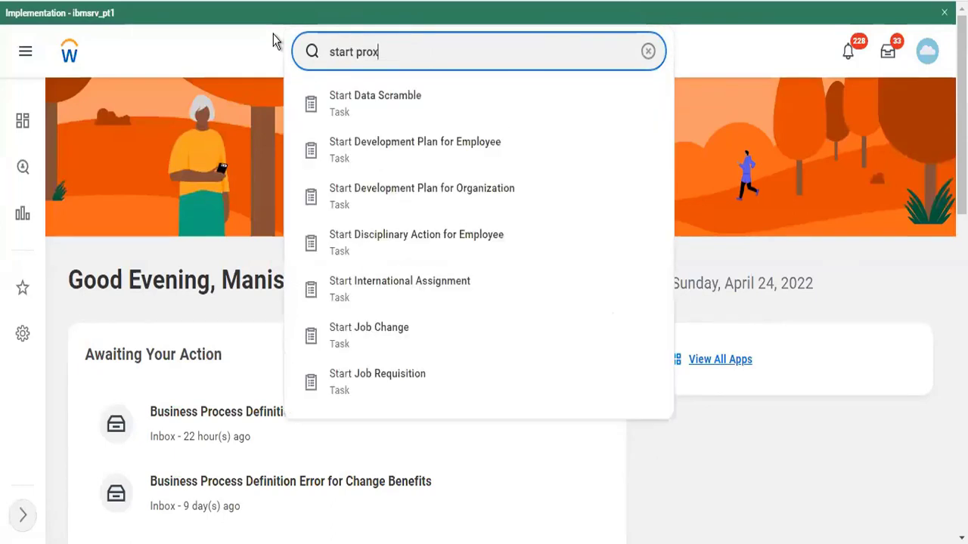
pyautogui.press('Down')
pyautogui.press('Return')
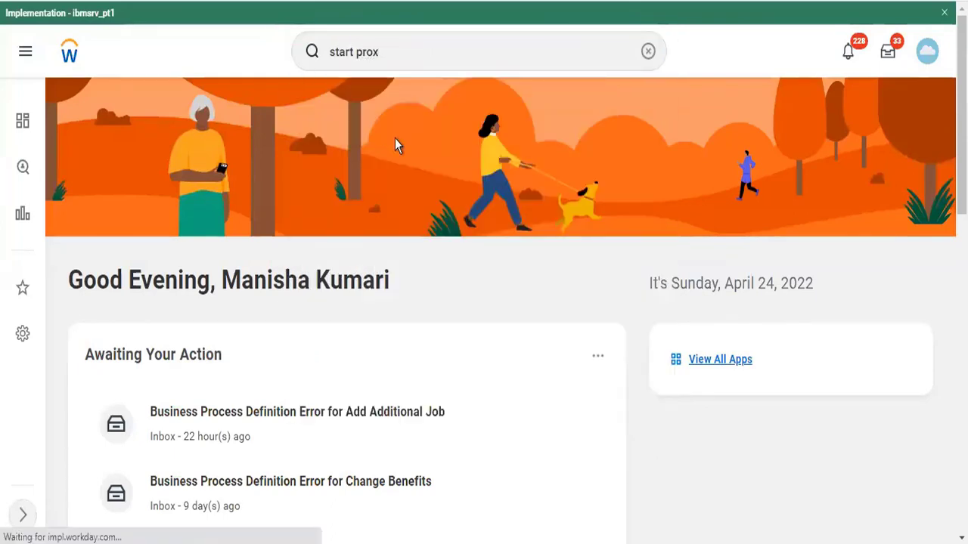
pyautogui.scroll(5, 369, 112)
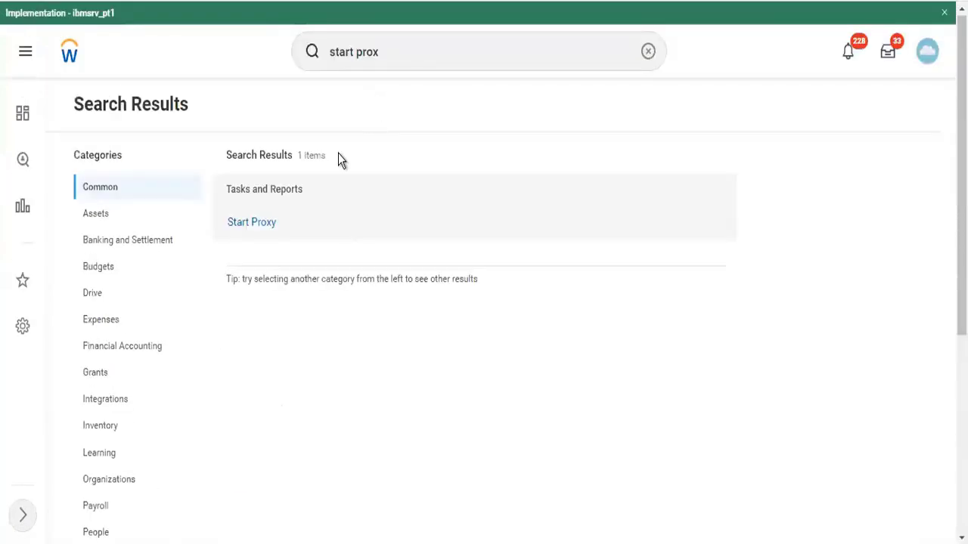
pyautogui.click(253, 222)
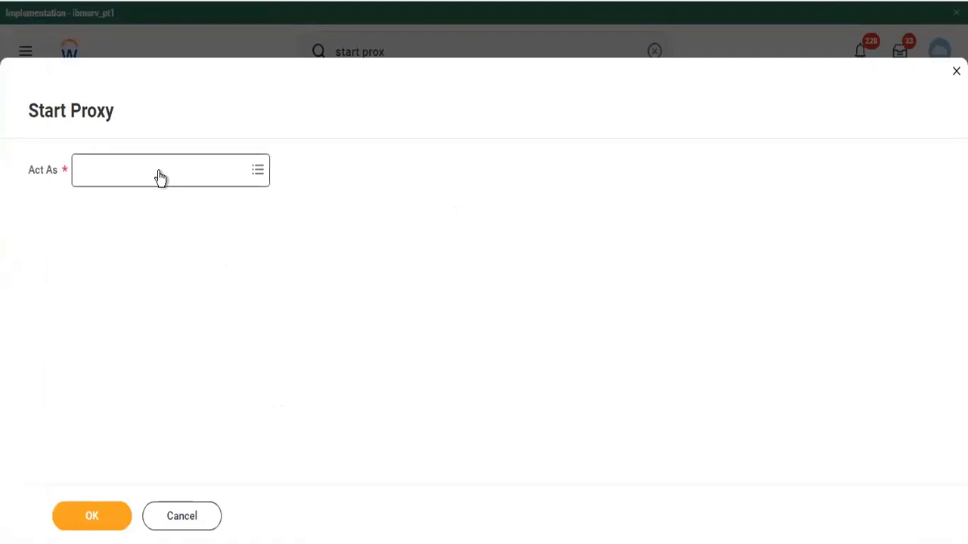
# Search for the worker in Act As and confirm the proxy session
pyautogui.click(160, 171)
pyautogui.write('ter ser')
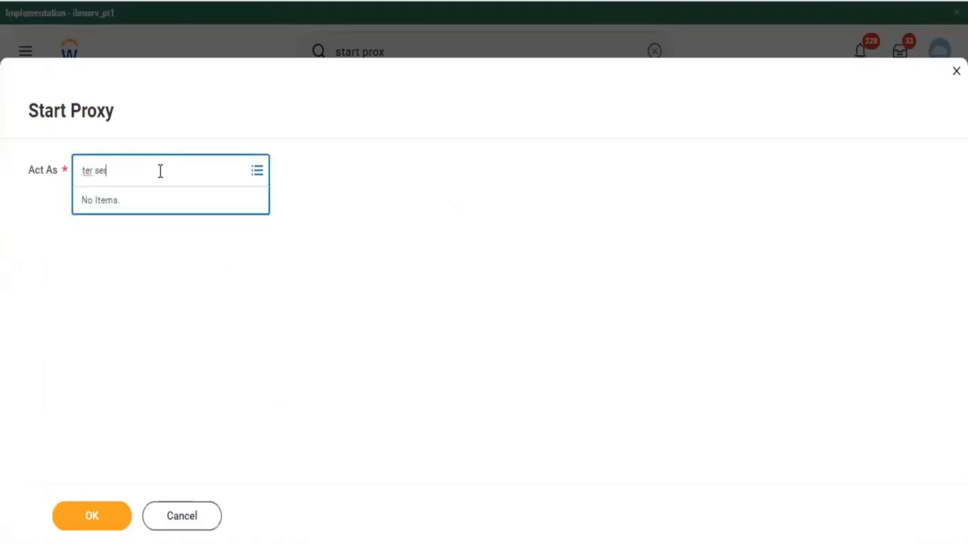
pyautogui.press('Return')
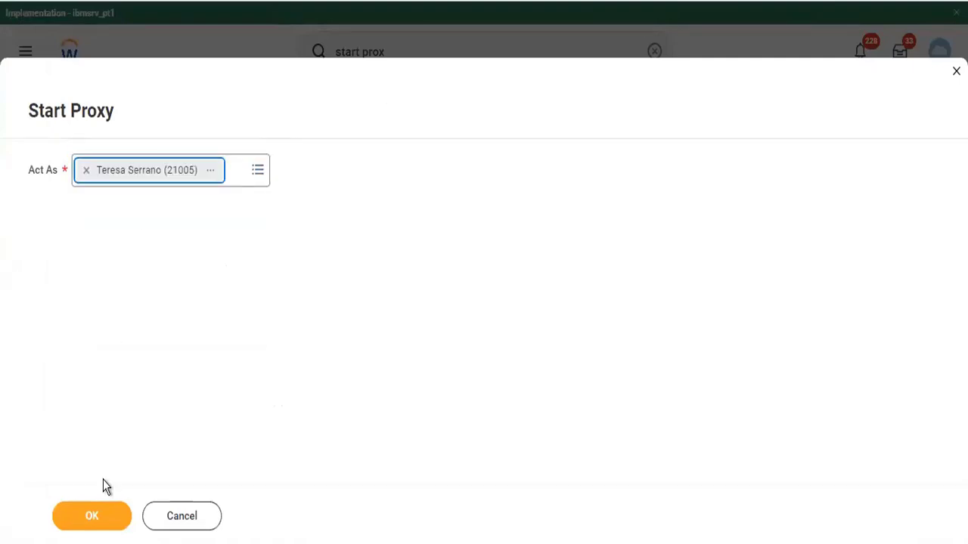
pyautogui.click(89, 514)
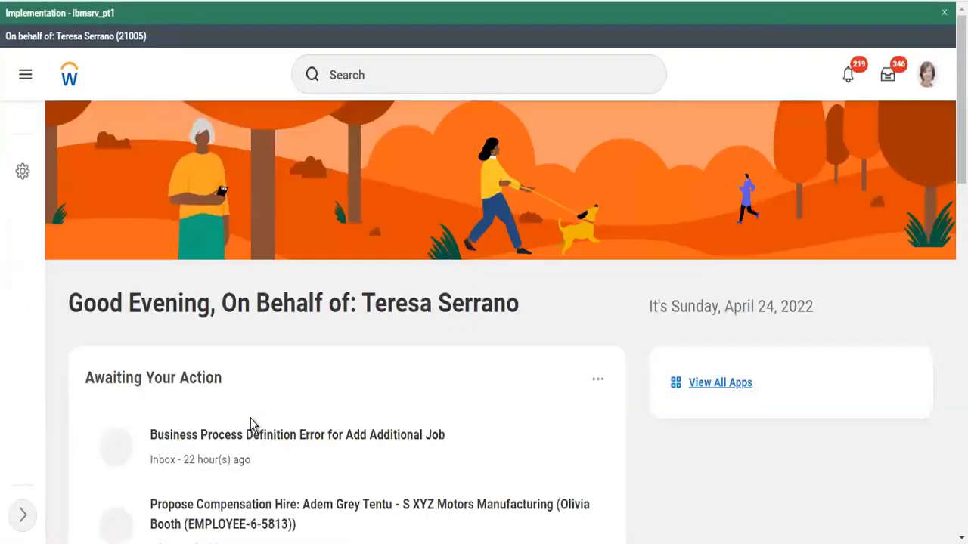
pyautogui.click(387, 82)
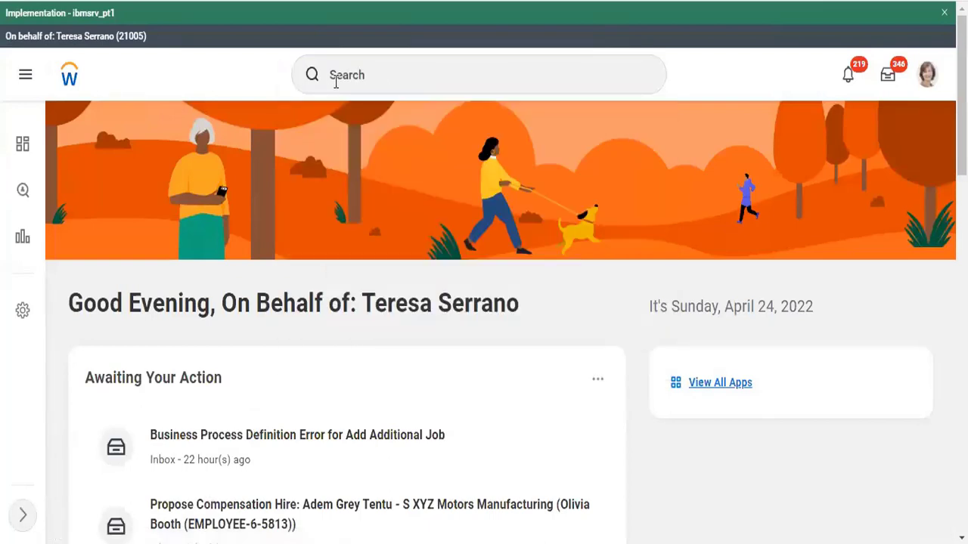
pyautogui.scroll(-5, 338, 90)
pyautogui.scroll(5, 338, 89)
pyautogui.click(344, 77)
pyautogui.write('cr')
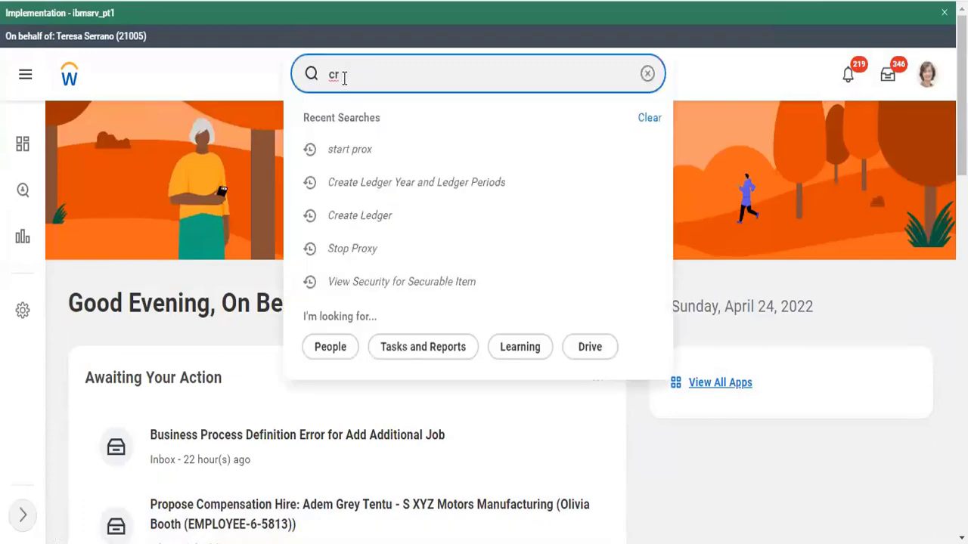
pyautogui.write(' ledger year')
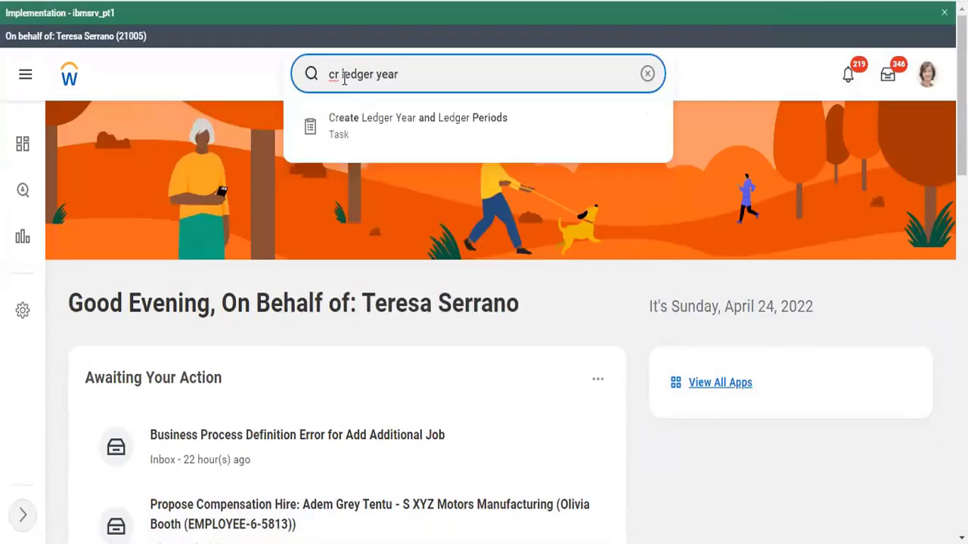
pyautogui.click(431, 135)
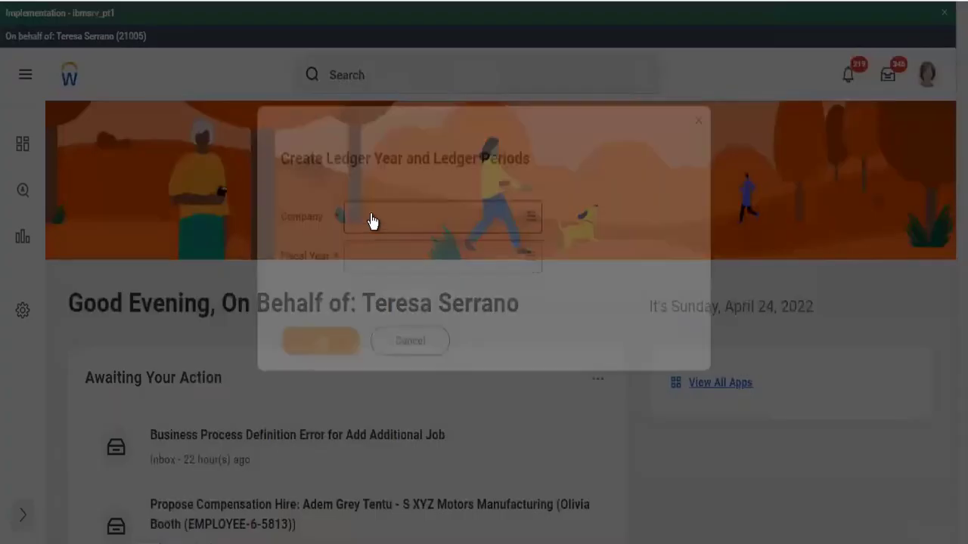
pyautogui.click(378, 211)
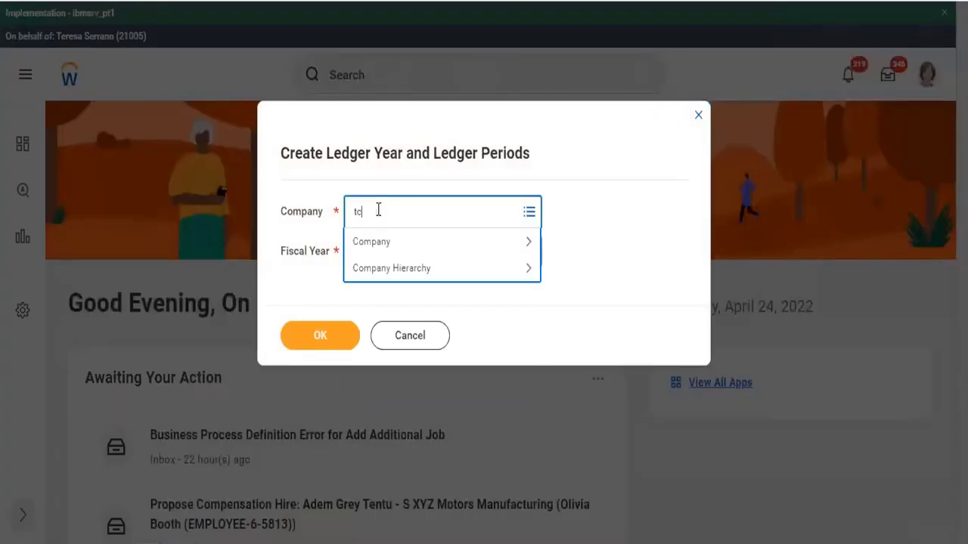
pyautogui.press('Return')
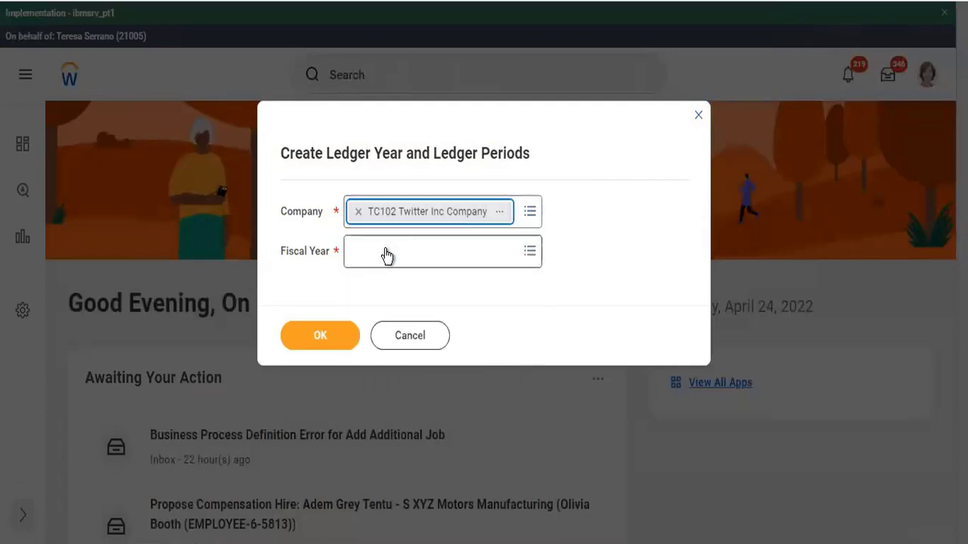
pyautogui.click(386, 250)
pyautogui.click(386, 288)
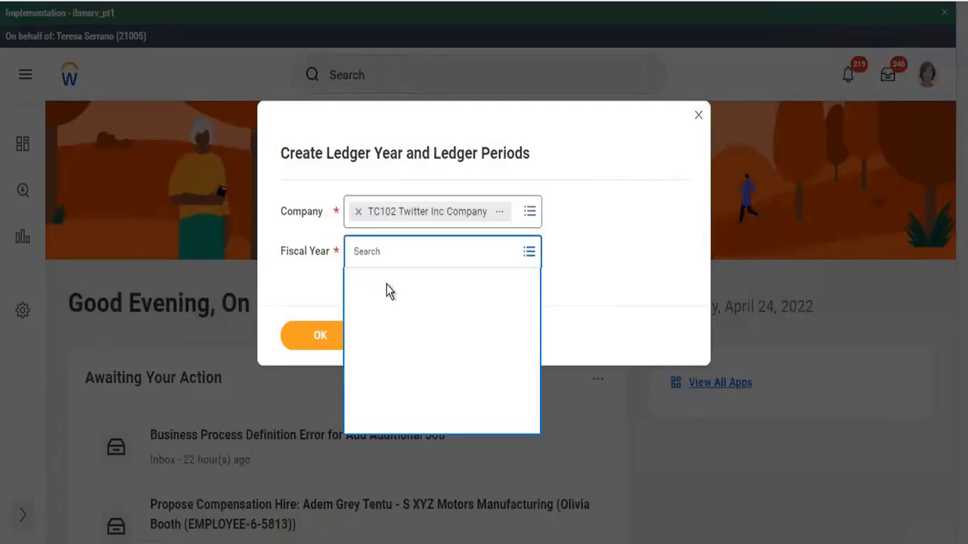
pyautogui.click(391, 320)
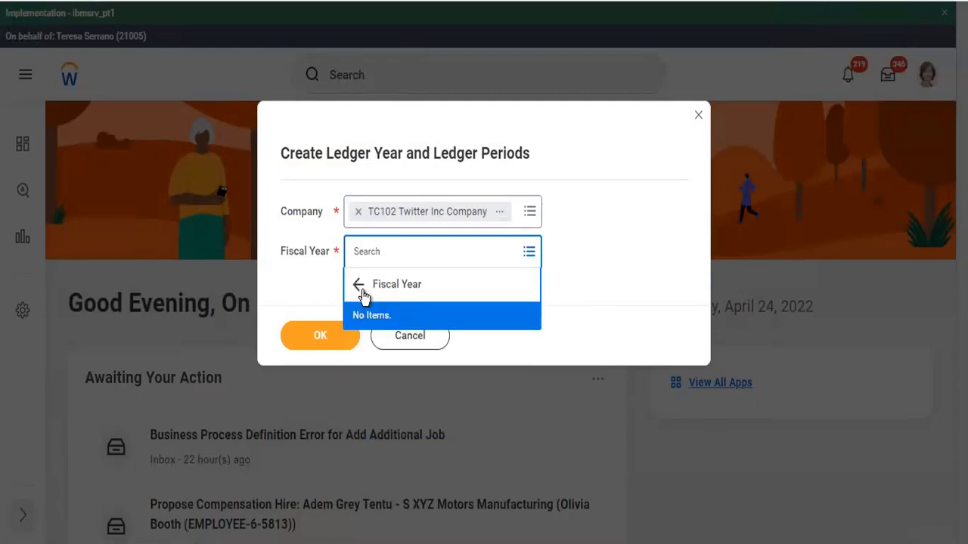
pyautogui.click(360, 285)
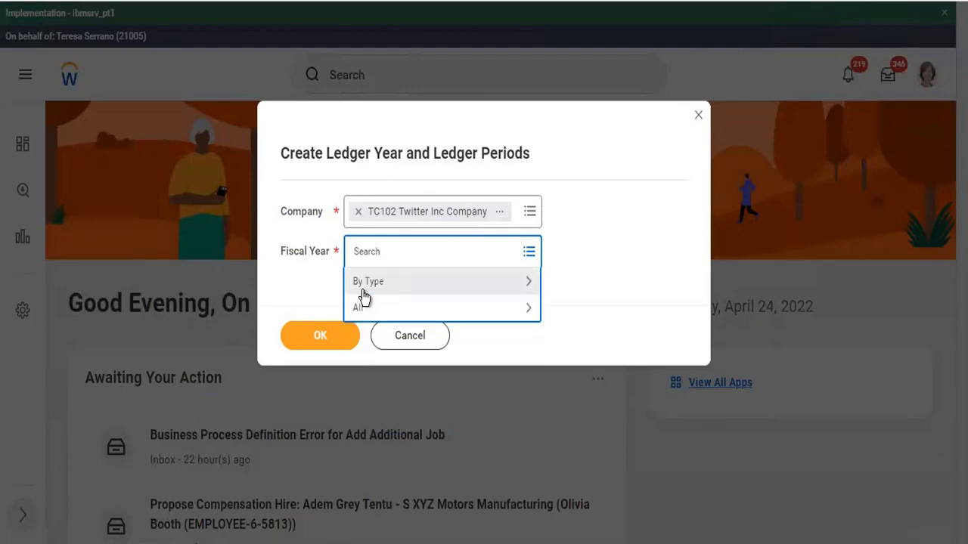
pyautogui.click(395, 337)
pyautogui.click(394, 337)
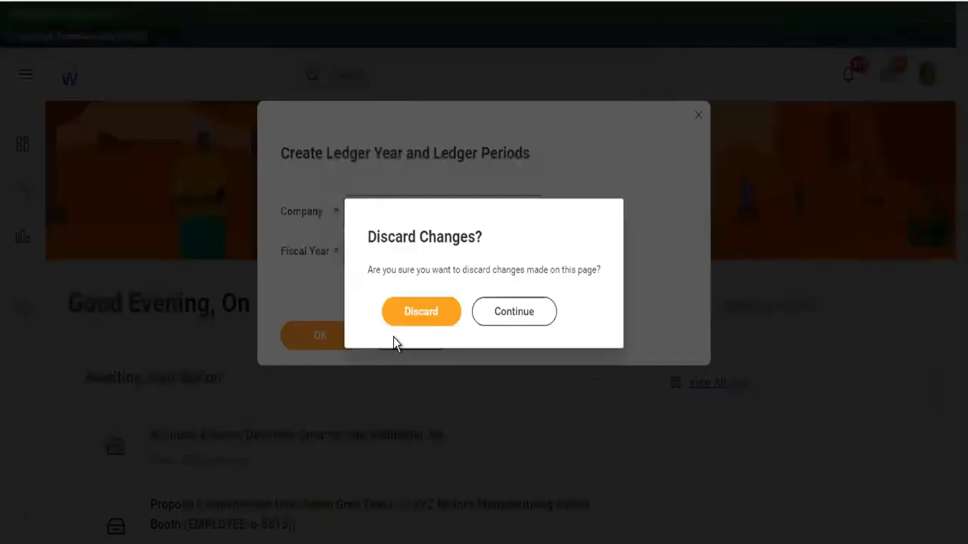
pyautogui.click(422, 319)
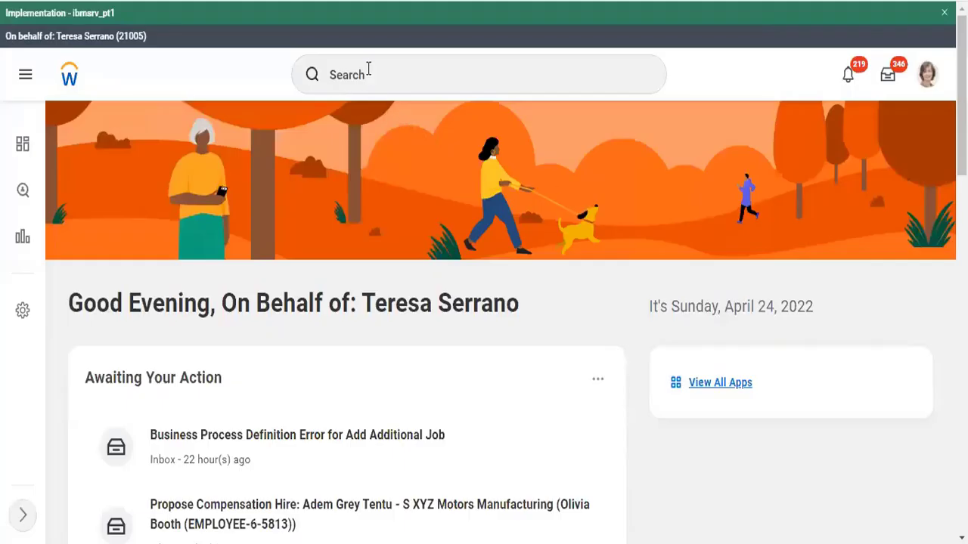
# Run View Security for Securable Item for the Create Ledger Year and Ledger Periods task
pyautogui.click(369, 69)
pyautogui.write('v')
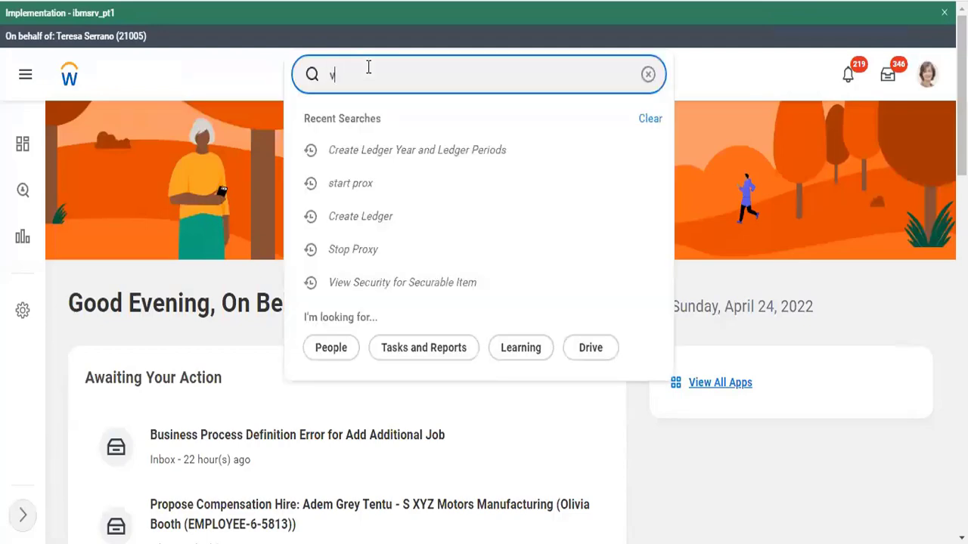
pyautogui.write('iew sec for sec item')
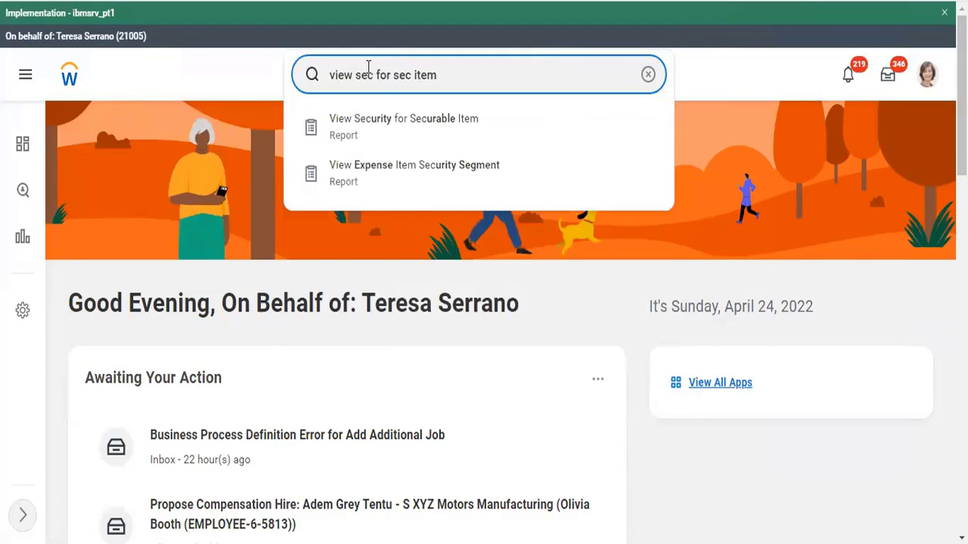
pyautogui.press('Down')
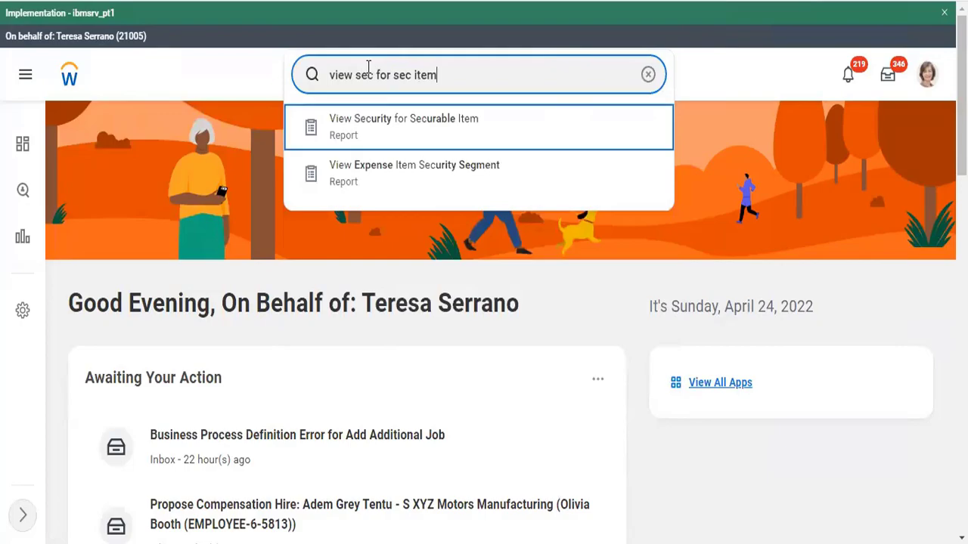
pyautogui.press('Return')
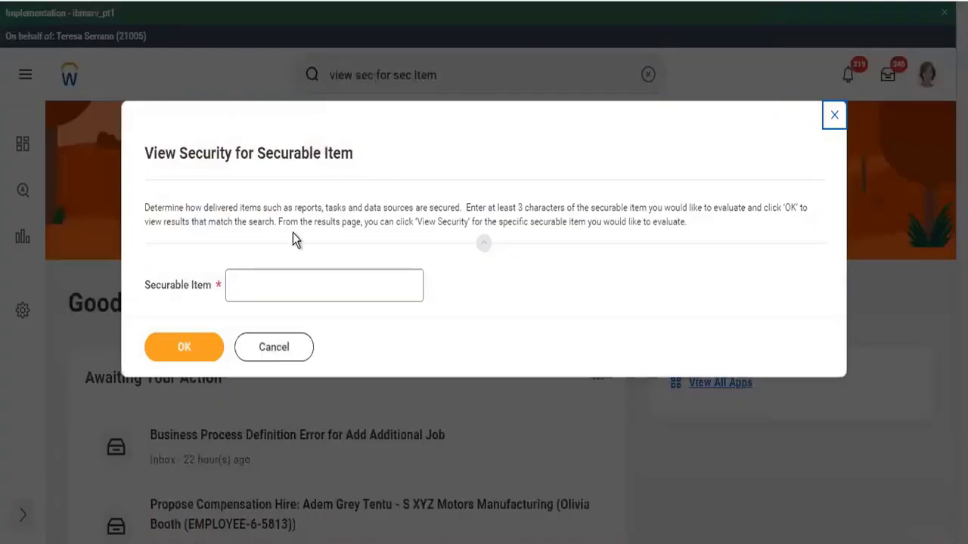
pyautogui.click(263, 298)
pyautogui.write('create ')
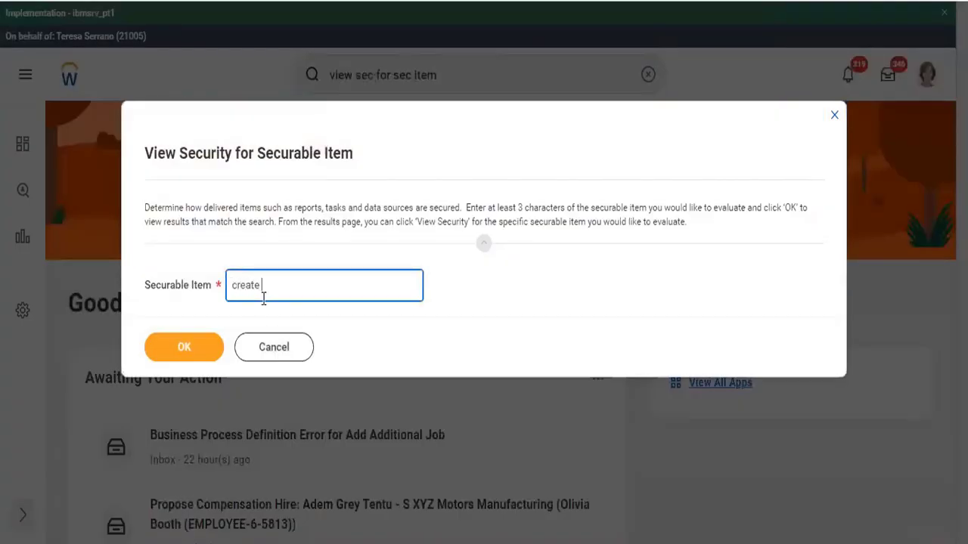
pyautogui.write('ledger year and ledger')
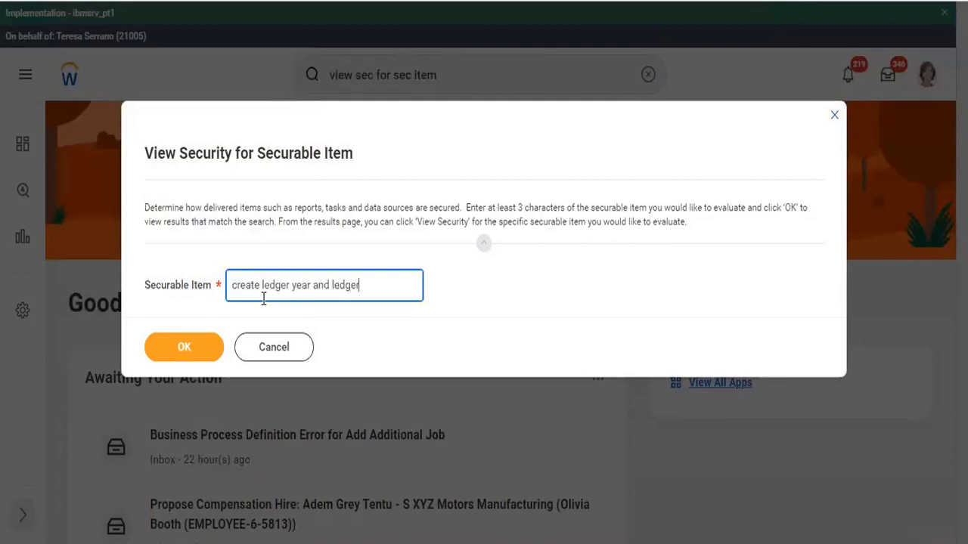
pyautogui.click(200, 346)
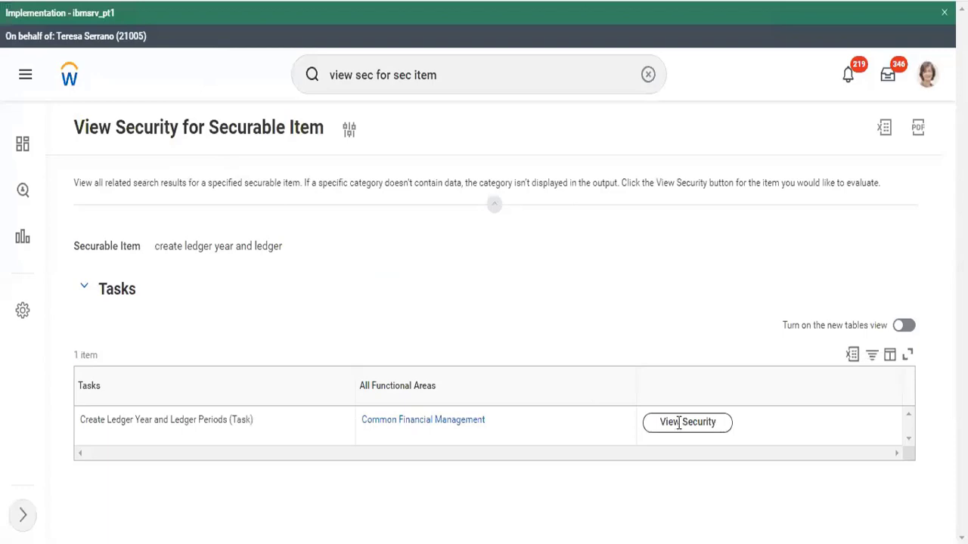
# View the task's security and open the Accounting Manager security group
pyautogui.click(675, 425)
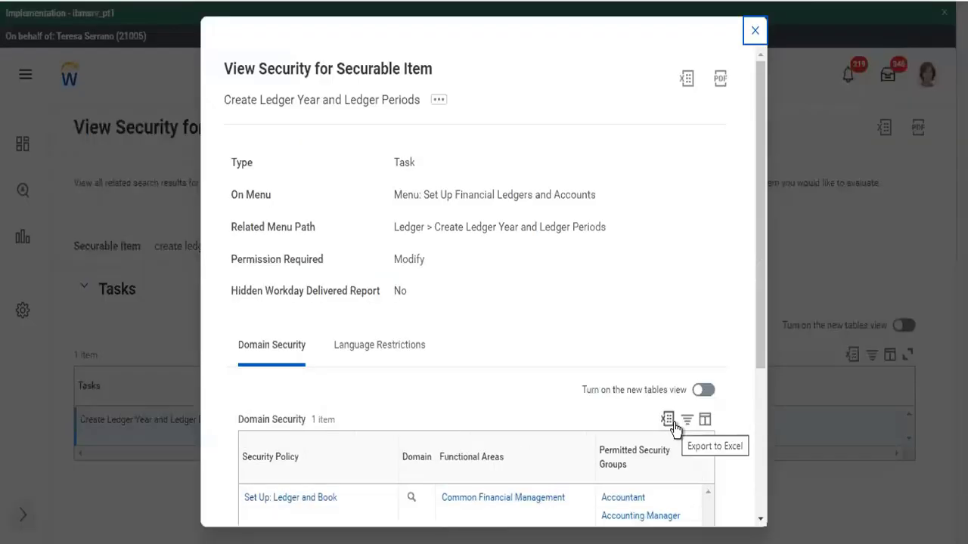
pyautogui.scroll(-3, 676, 428)
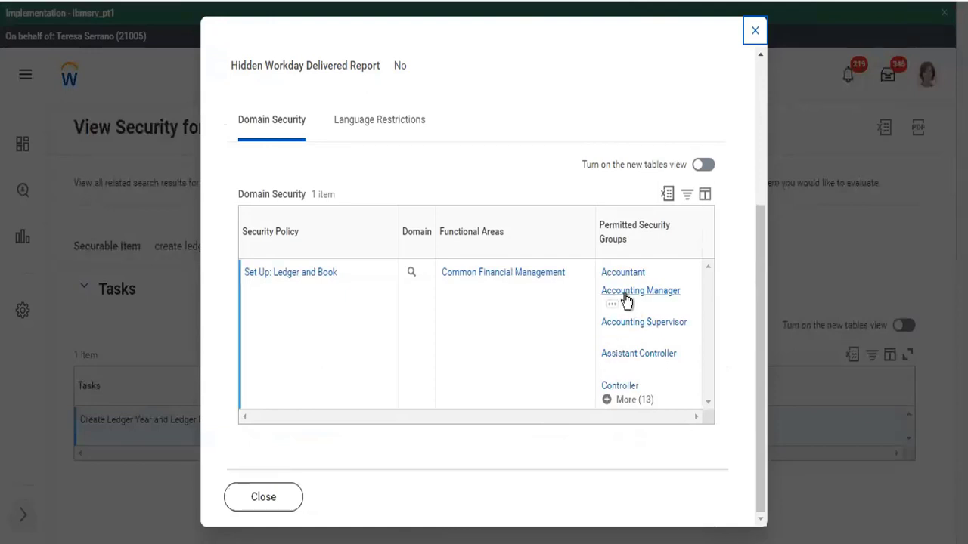
pyautogui.click(627, 300)
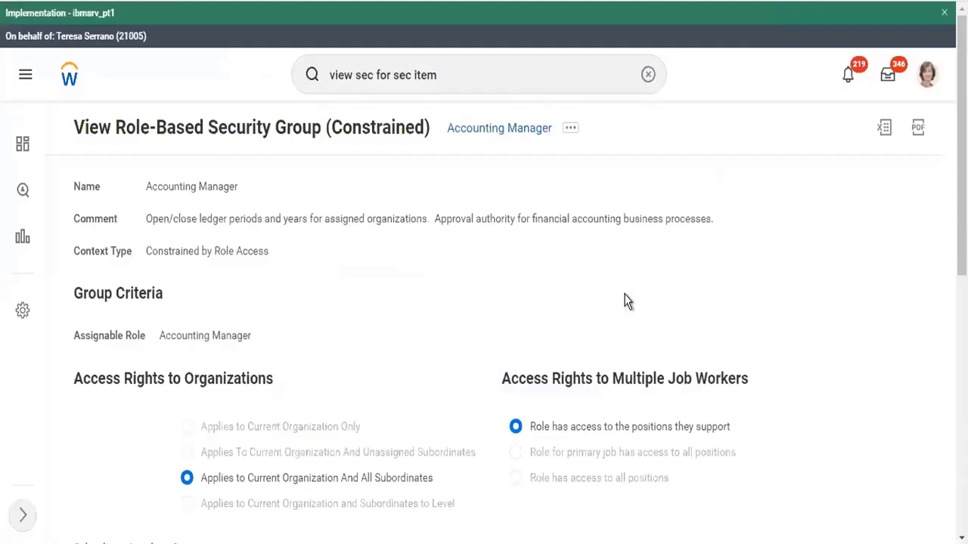
pyautogui.scroll(-7, 231, 339)
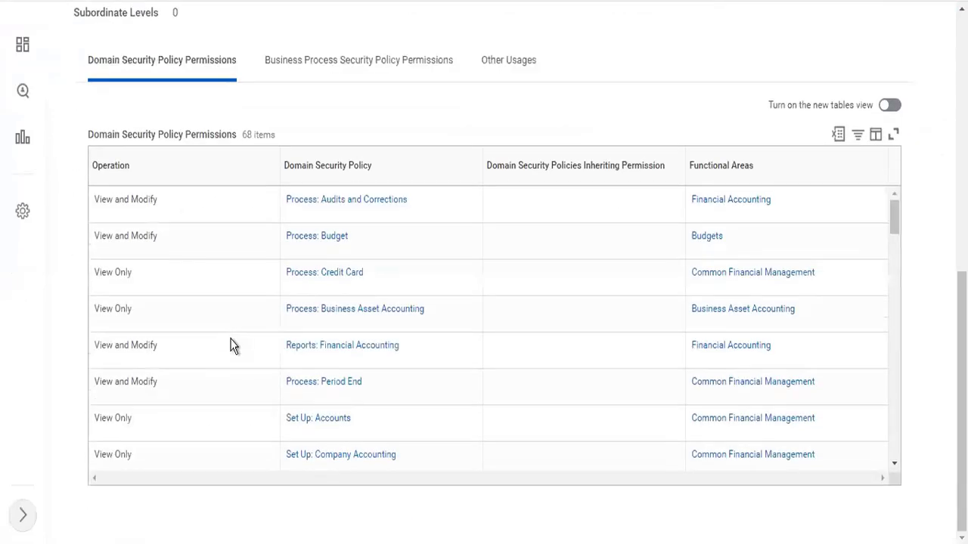
pyautogui.scroll(-1, 234, 346)
pyautogui.scroll(1, 234, 346)
pyautogui.scroll(7, 234, 346)
pyautogui.doubleClick(184, 336)
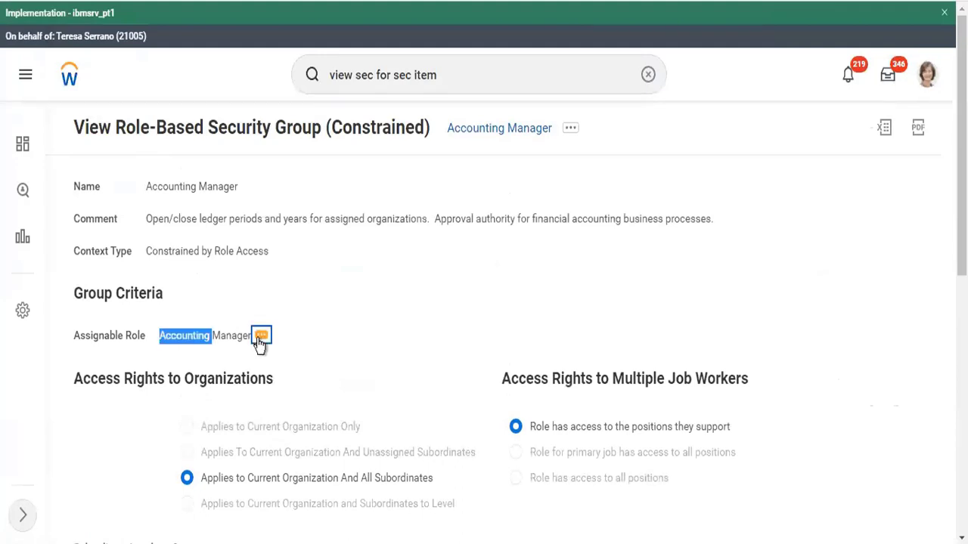
pyautogui.click(260, 338)
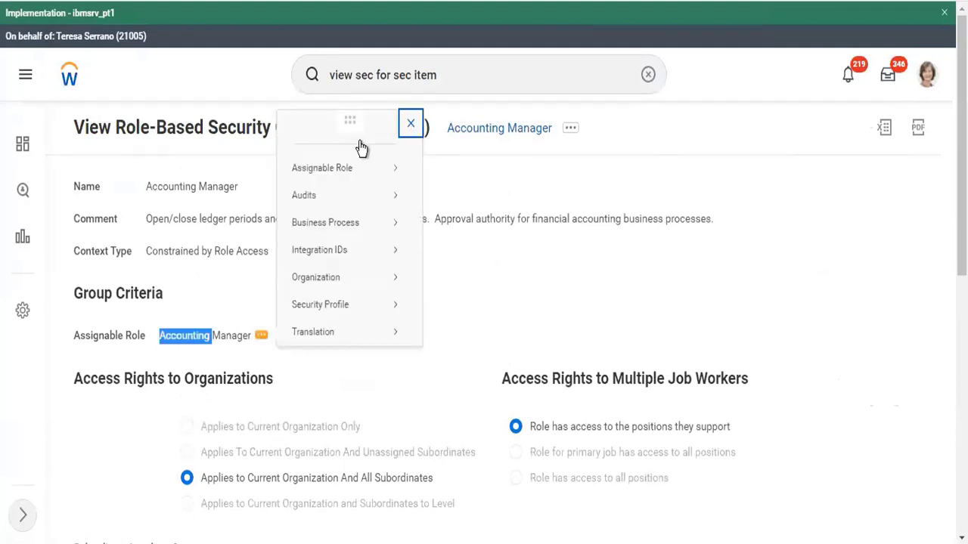
pyautogui.moveTo(363, 159)
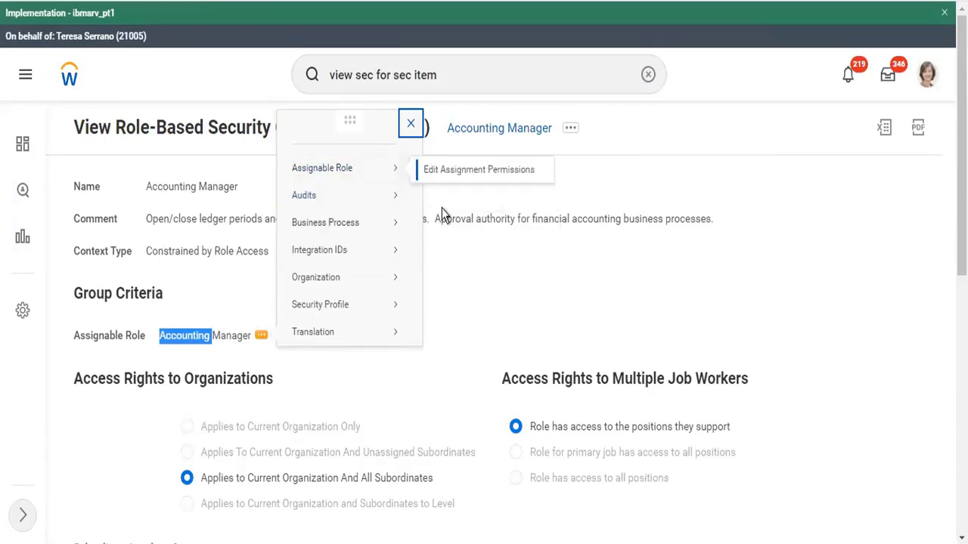
pyautogui.click(470, 341)
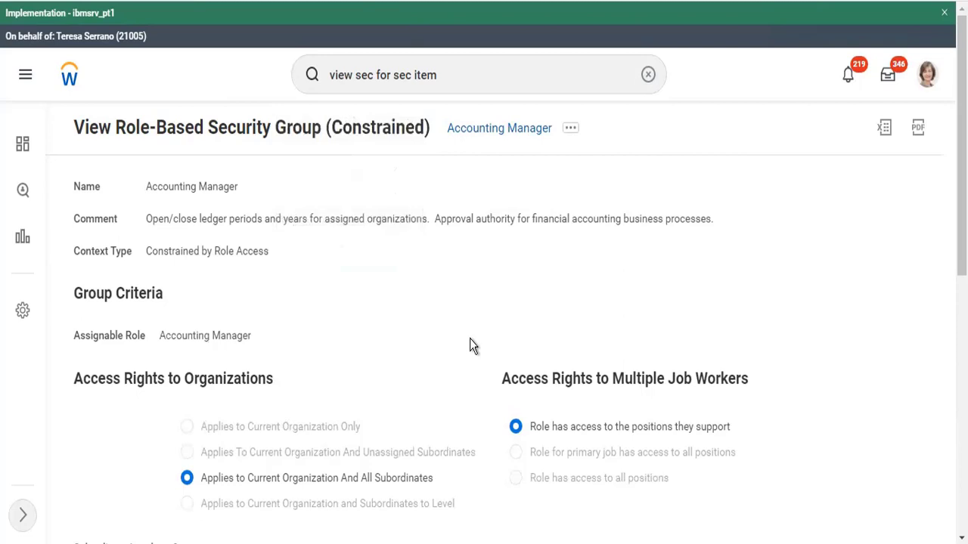
pyautogui.scroll(-7, 469, 344)
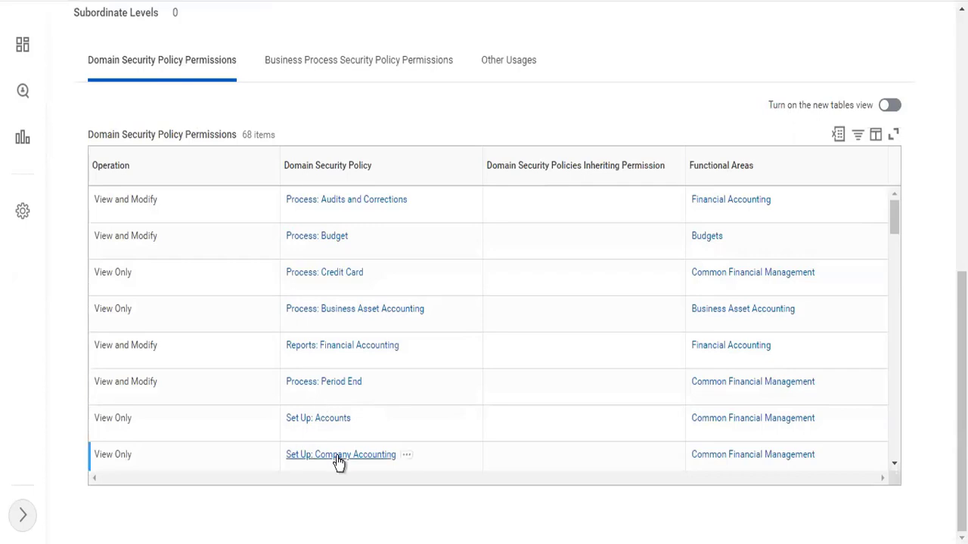
pyautogui.scroll(-5, 336, 462)
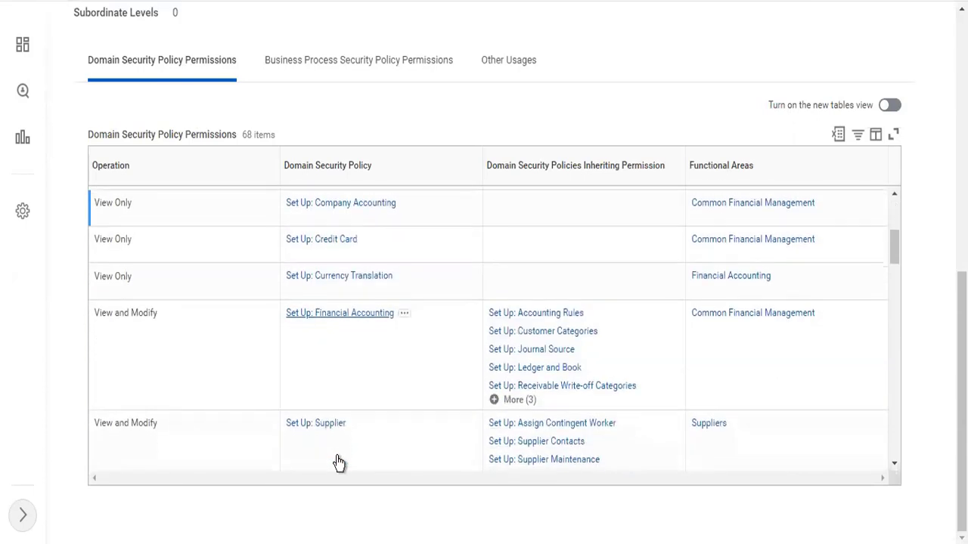
pyautogui.click(344, 334)
pyautogui.scroll(5, 344, 334)
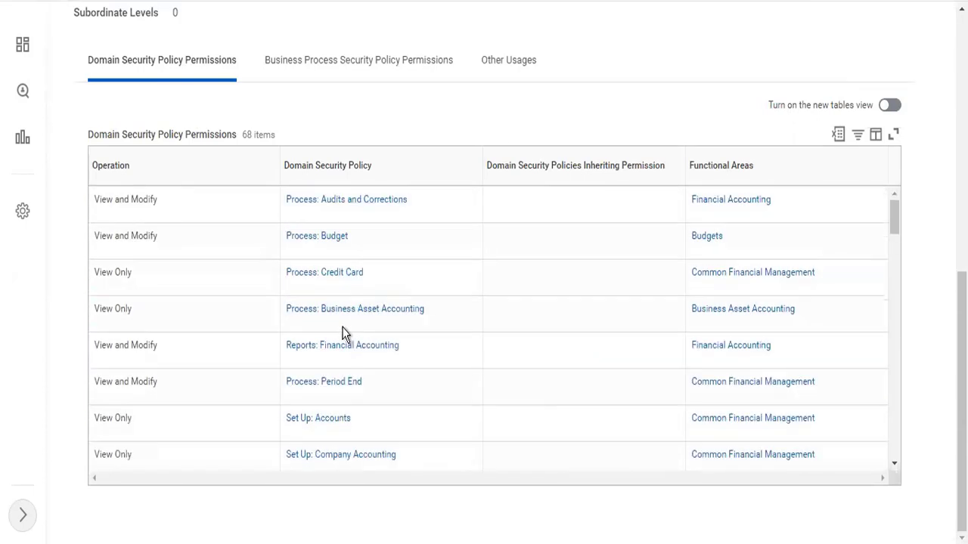
pyautogui.scroll(3, 277, 149)
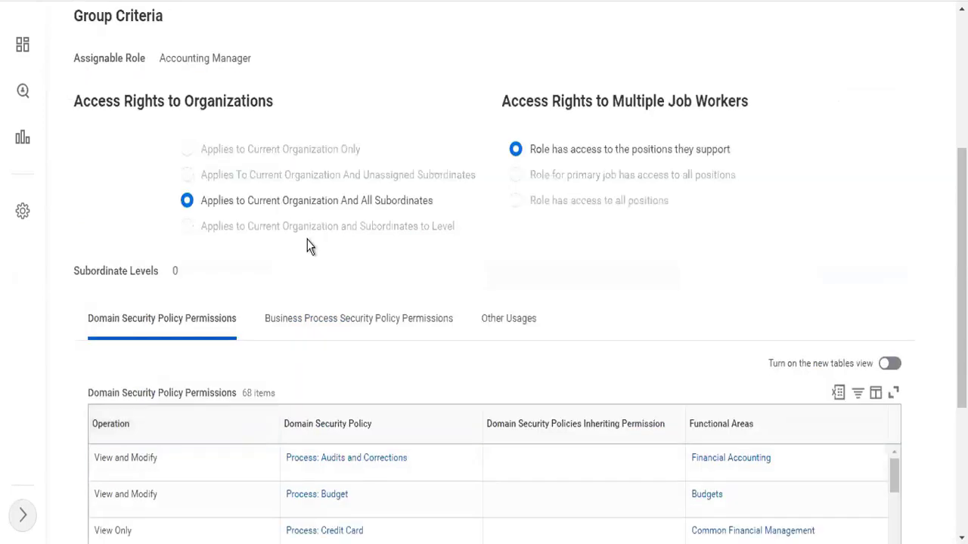
pyautogui.scroll(3, 288, 241)
pyautogui.scroll(2, 393, 173)
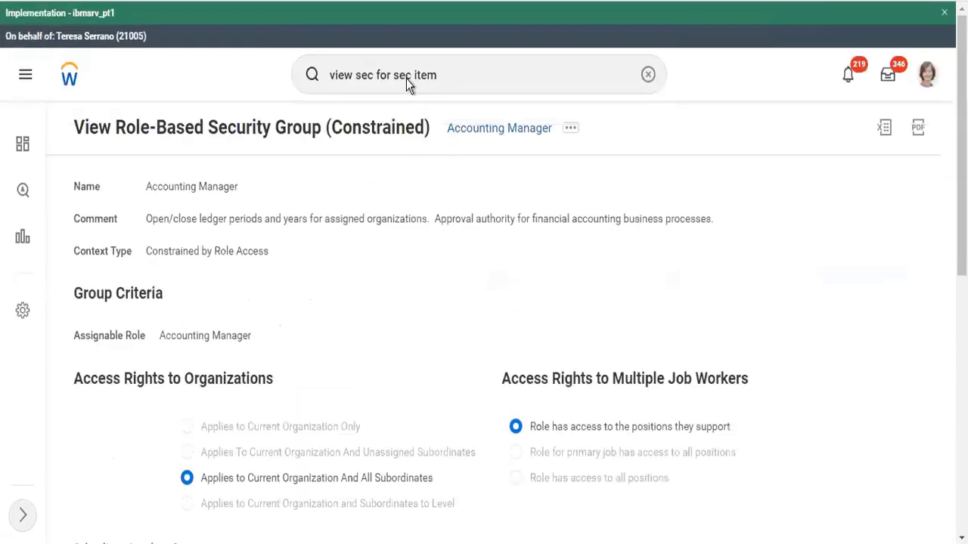
pyautogui.click(460, 76)
pyautogui.moveTo(438, 76); pyautogui.dragTo(335, 67)
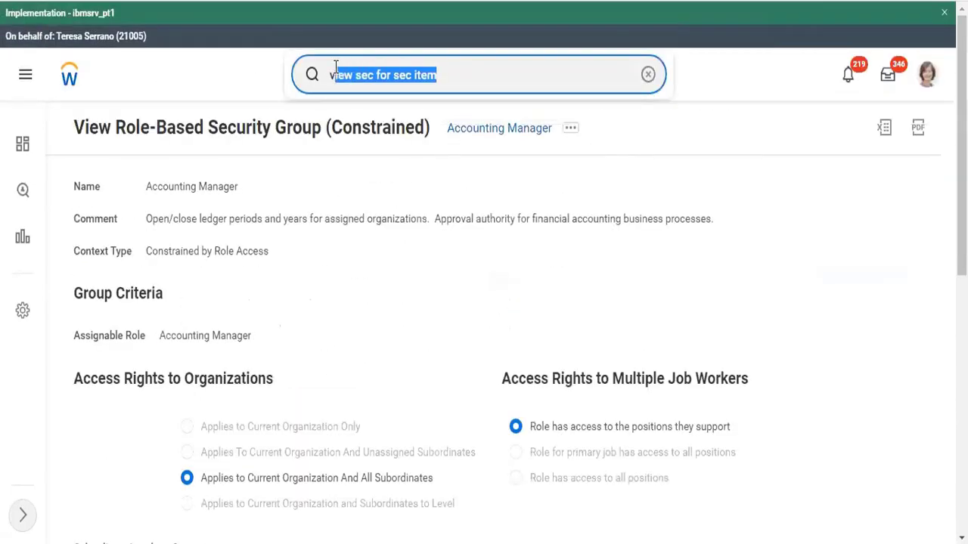
pyautogui.click(497, 78)
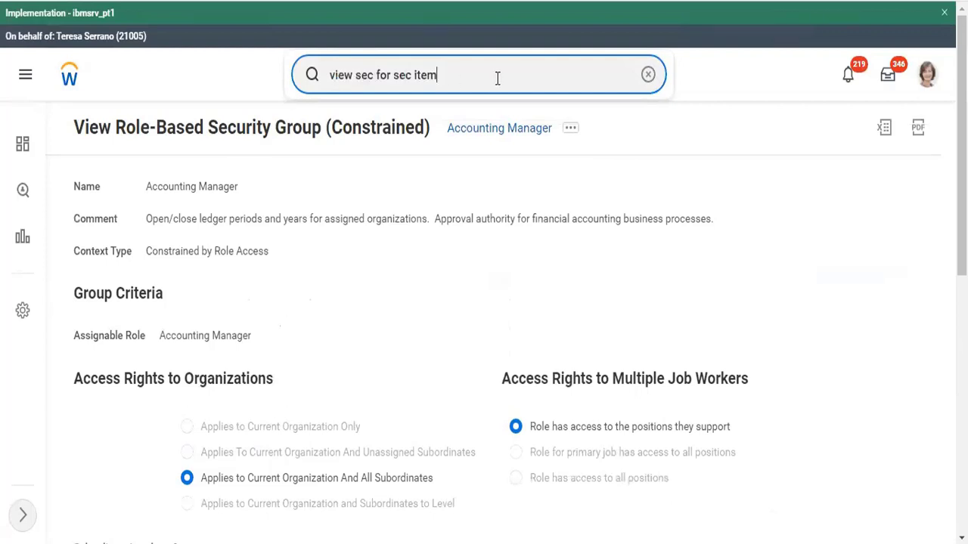
pyautogui.click(924, 90)
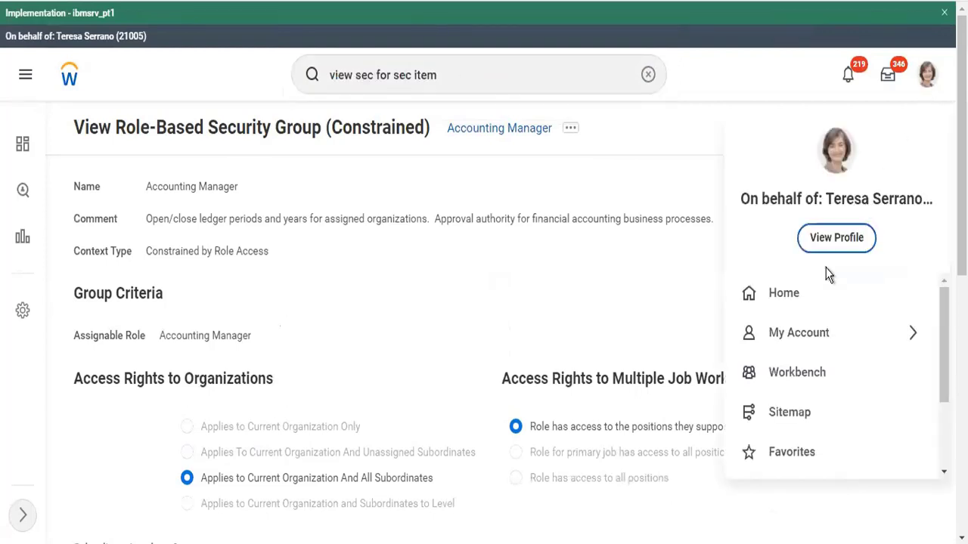
pyautogui.click(831, 242)
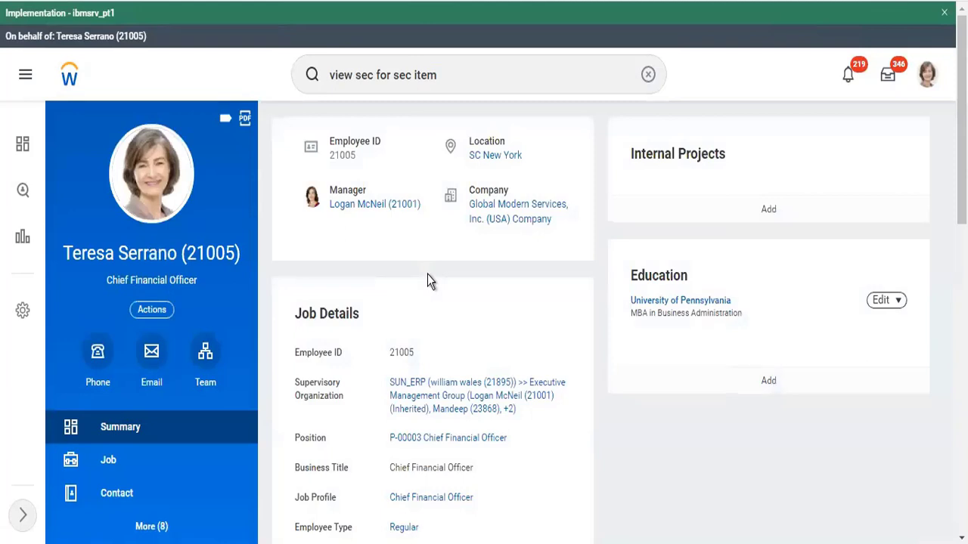
pyautogui.click(449, 70)
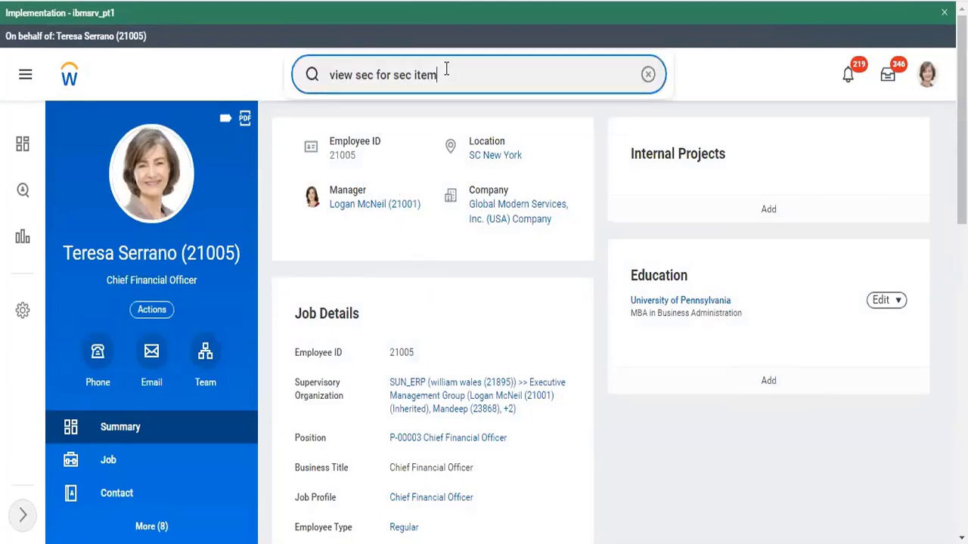
pyautogui.click(338, 73)
pyautogui.moveTo(480, 68); pyautogui.dragTo(280, 95)
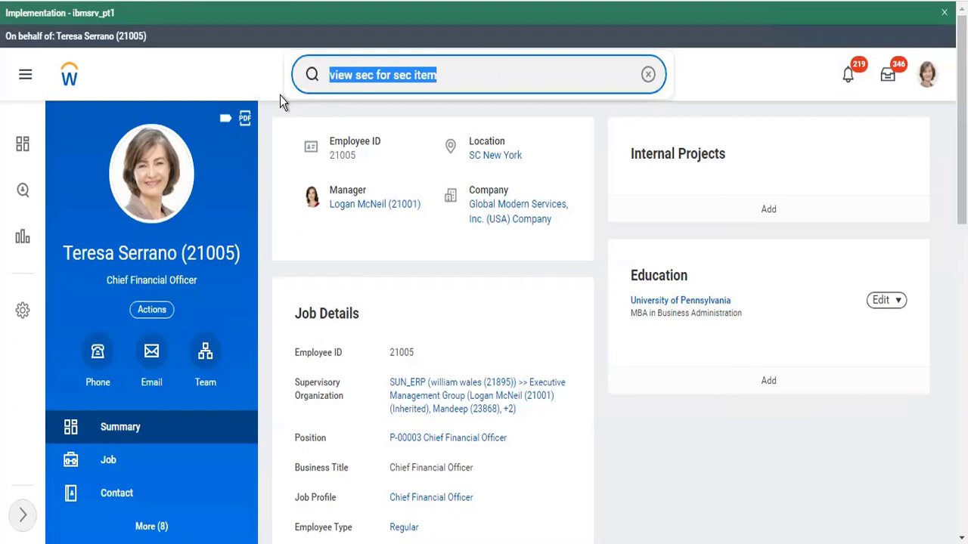
# Open TC102 Twitter Inc Company's Roles tab and check the Accounting Manager assignee's actions
pyautogui.write('tc102')
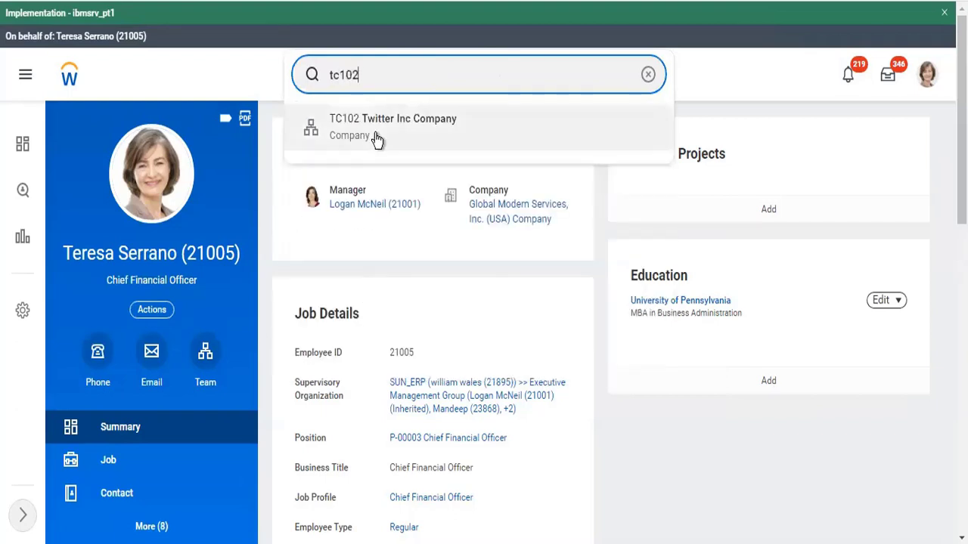
pyautogui.click(375, 134)
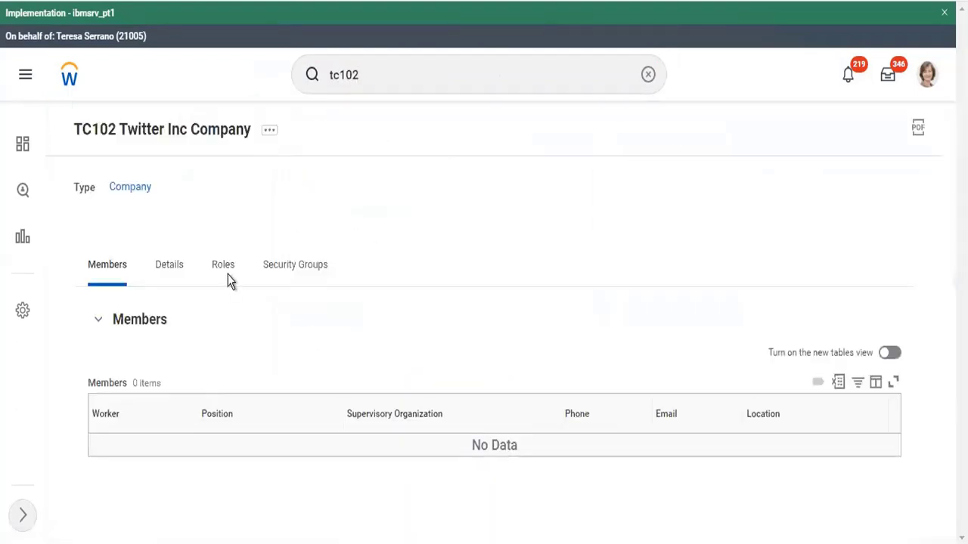
pyautogui.click(225, 272)
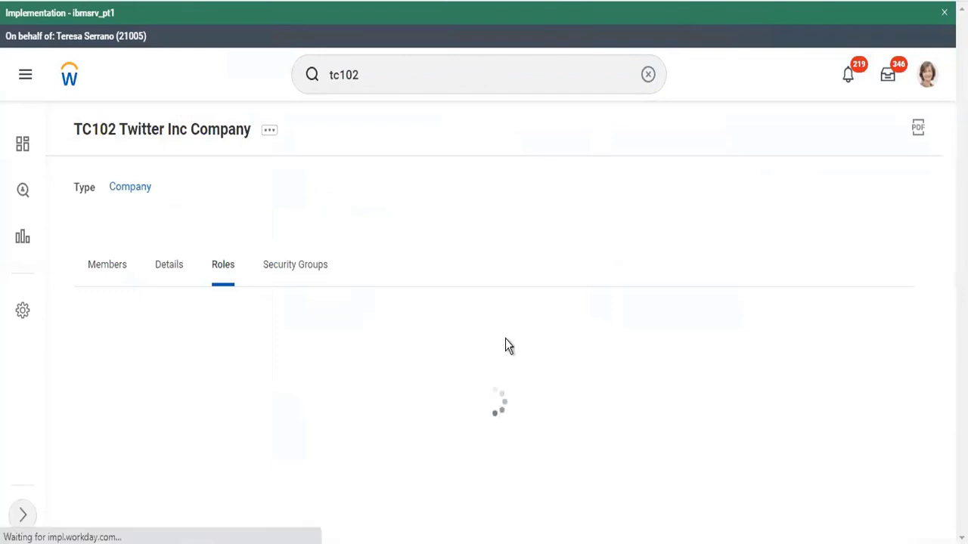
pyautogui.scroll(-3, 506, 347)
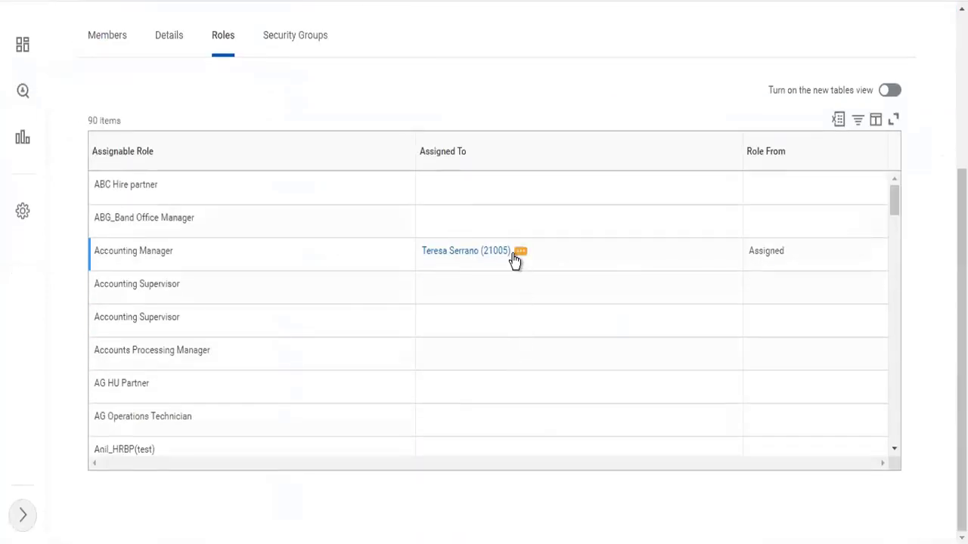
pyautogui.click(514, 257)
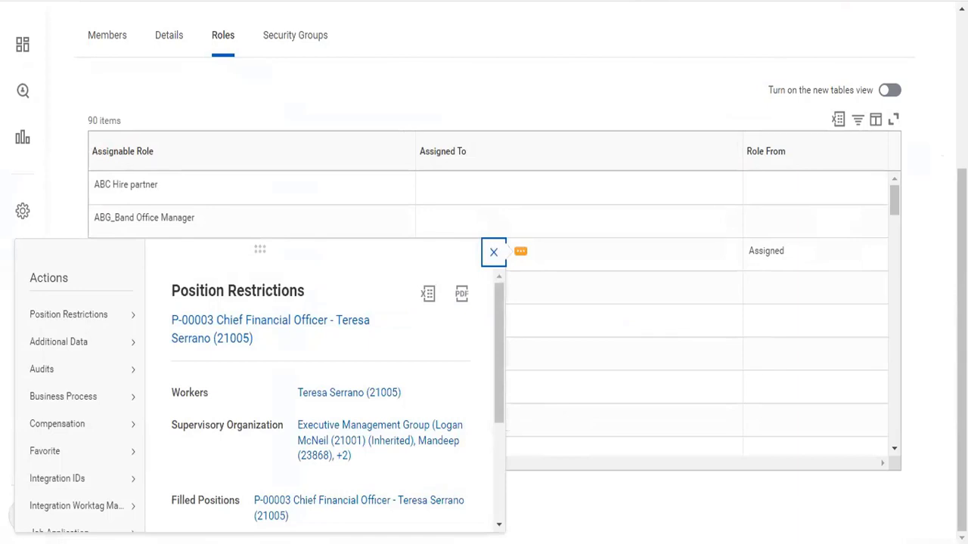
pyautogui.scroll(3, 484, 272)
pyautogui.click(568, 69)
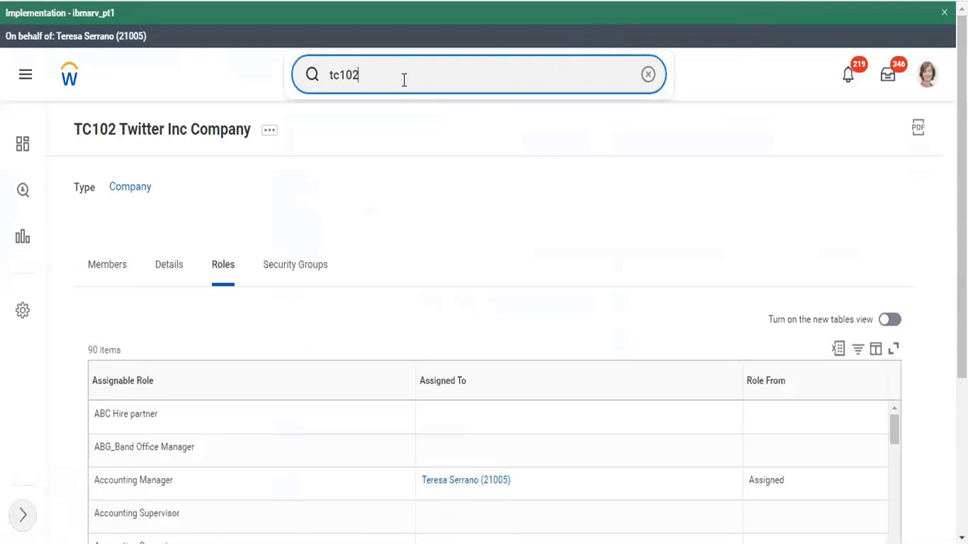
# From the CFO's profile, start Assign Roles - Add/Remove effective 03/01/2022
pyautogui.click(932, 86)
pyautogui.click(822, 241)
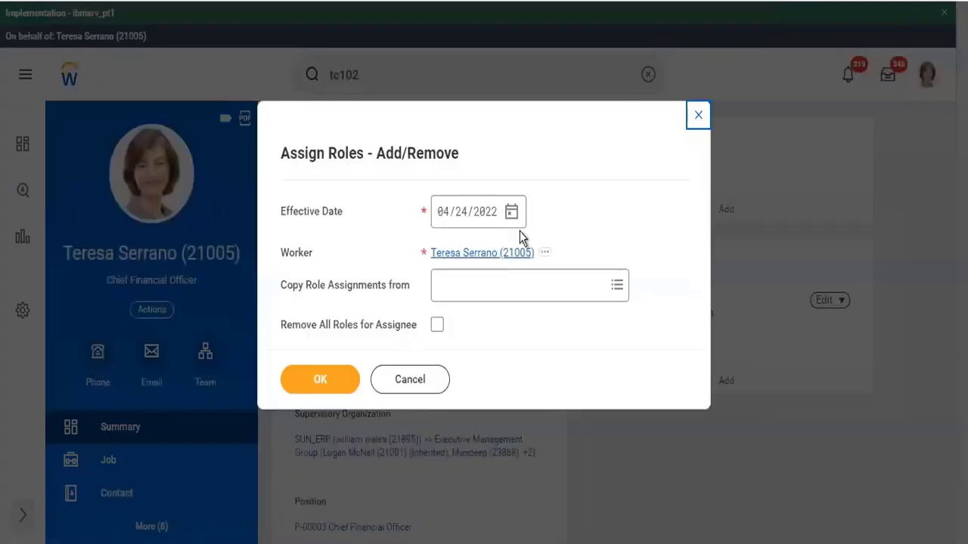
pyautogui.click(512, 213)
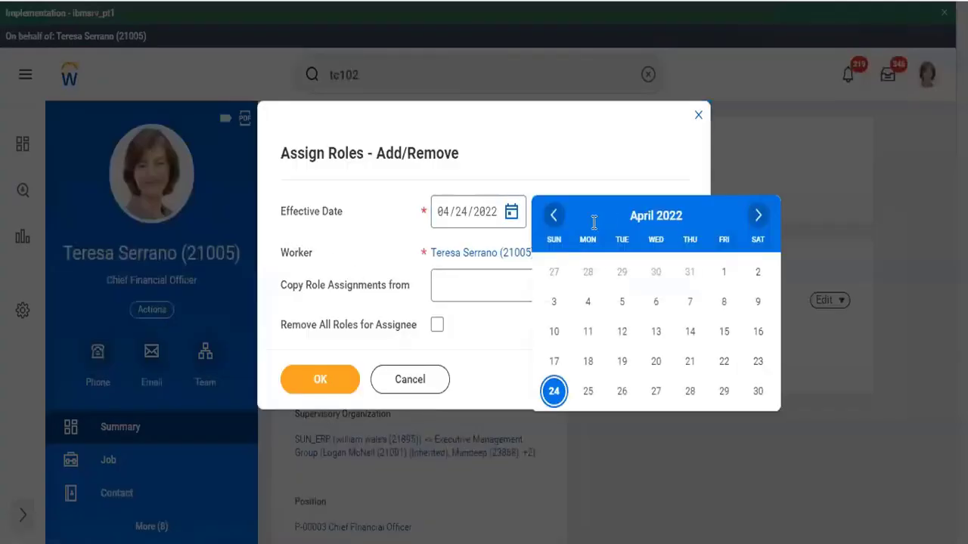
pyautogui.click(554, 217)
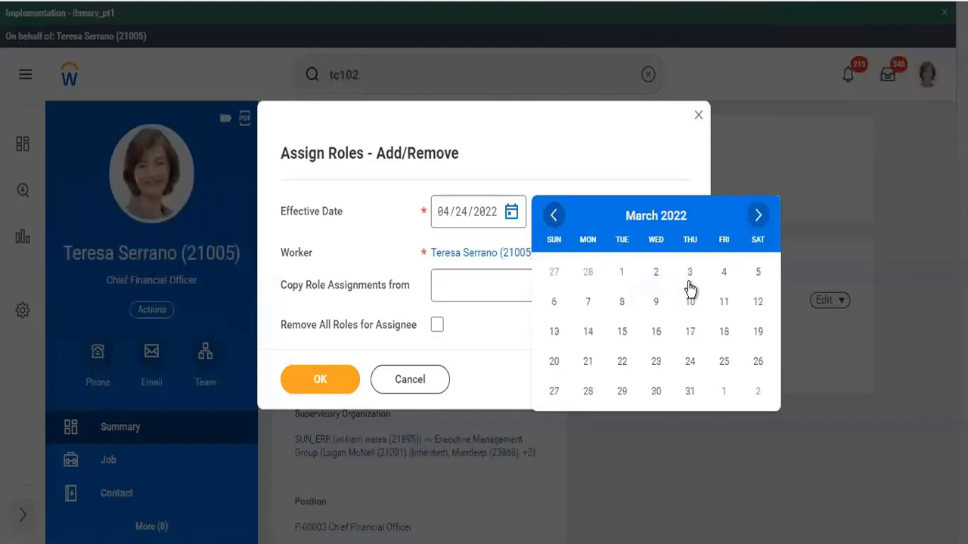
pyautogui.click(622, 274)
pyautogui.click(329, 378)
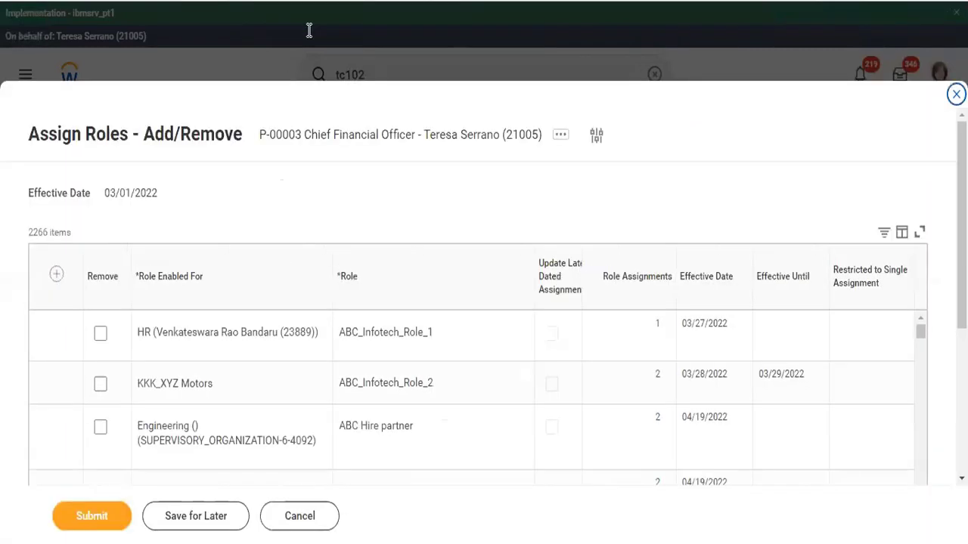
# Add and submit an Accounting Manager role row for TC102 Twitter Inc Company, then view details
pyautogui.click(56, 273)
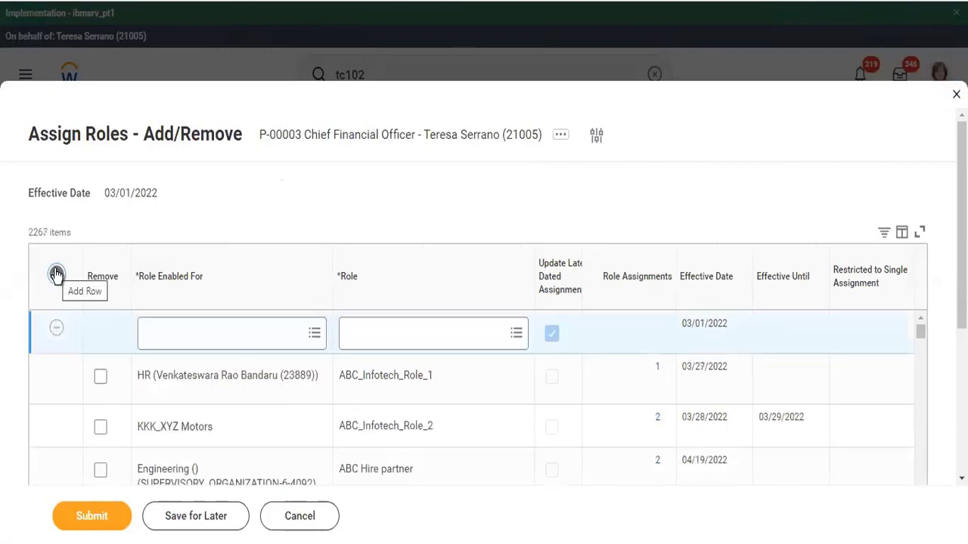
pyautogui.click(204, 333)
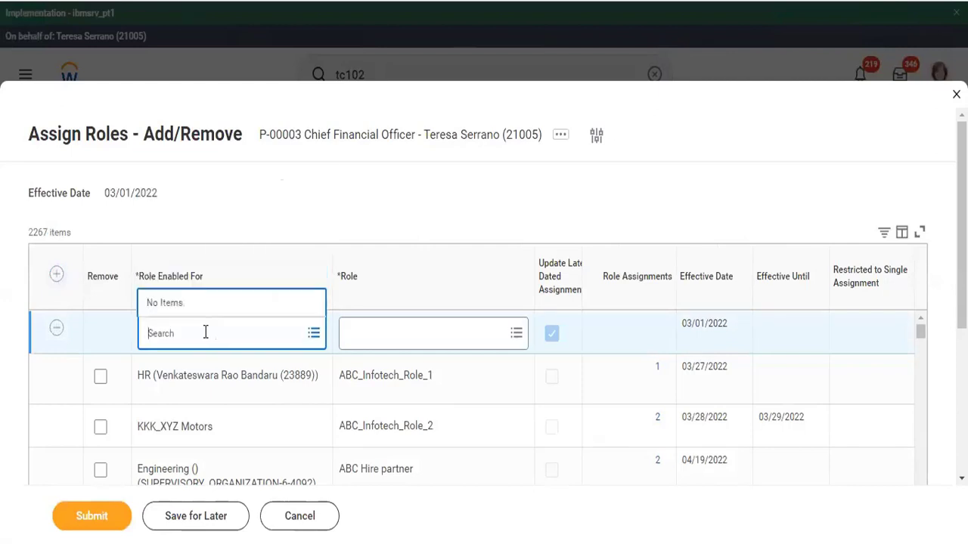
pyautogui.write('tc102')
pyautogui.press('Return')
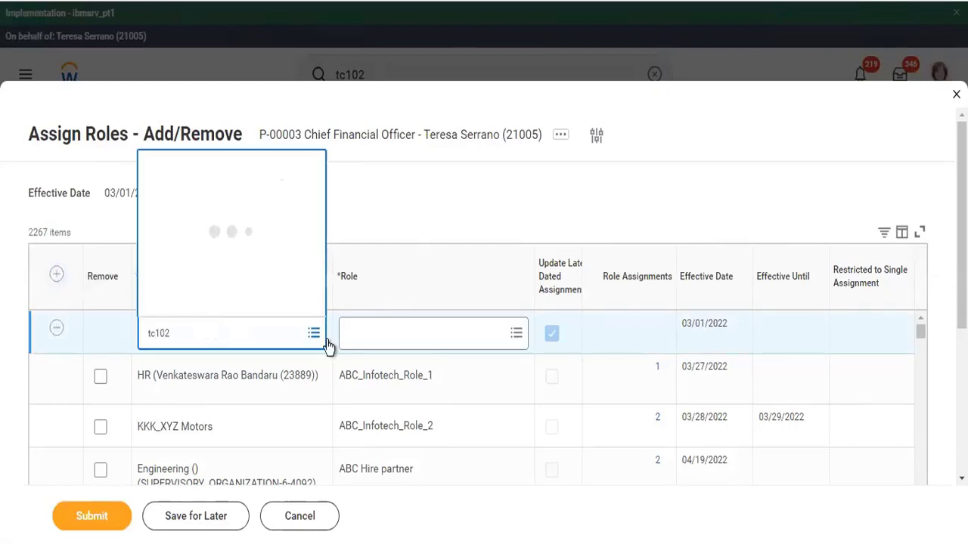
pyautogui.click(415, 352)
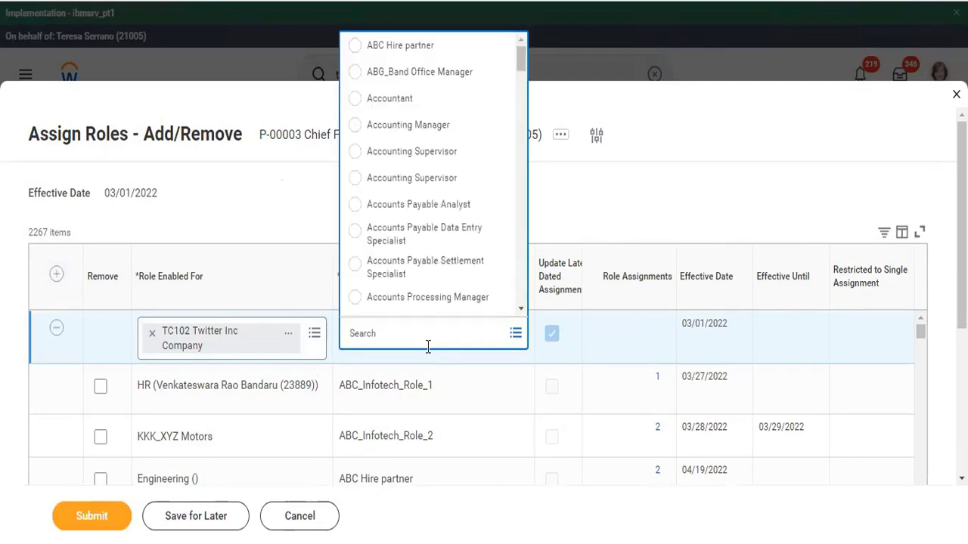
pyautogui.click(420, 127)
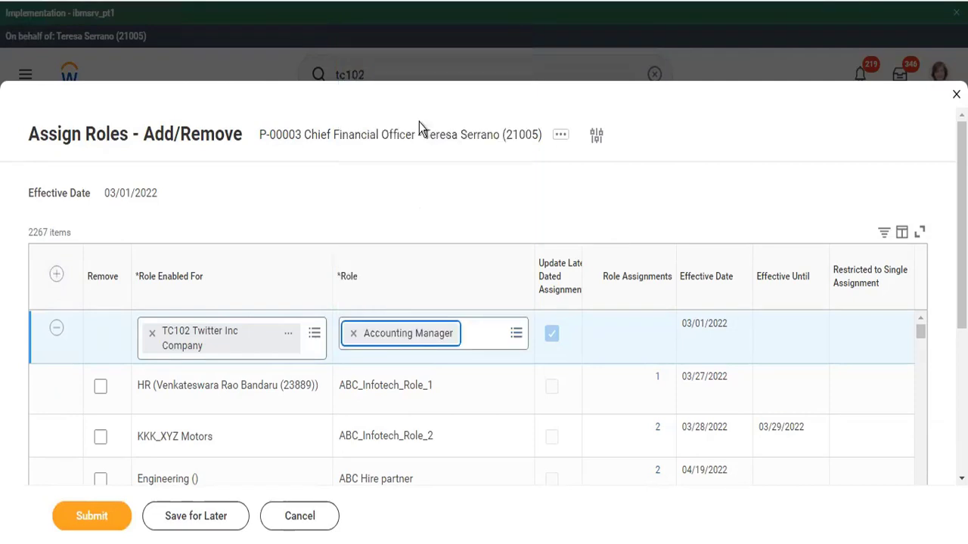
pyautogui.click(91, 518)
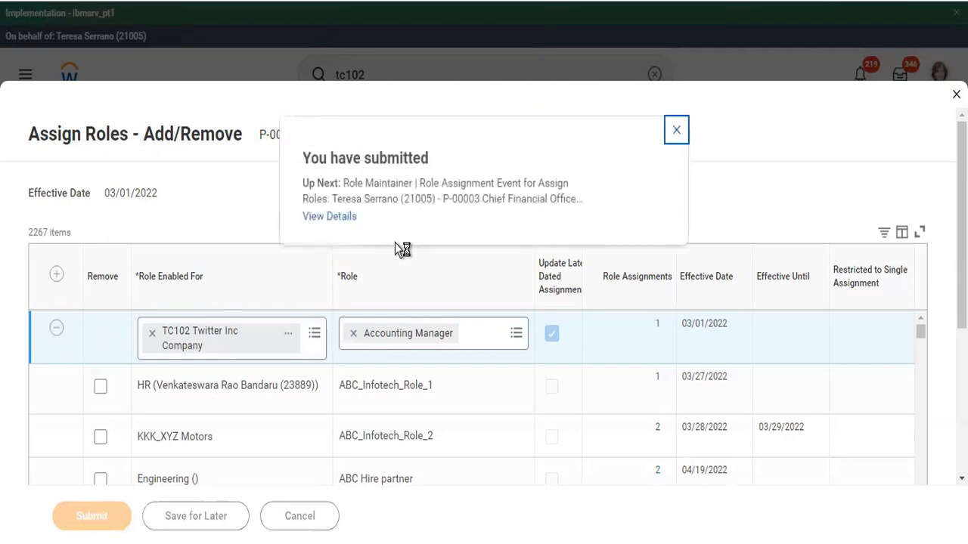
pyautogui.click(335, 216)
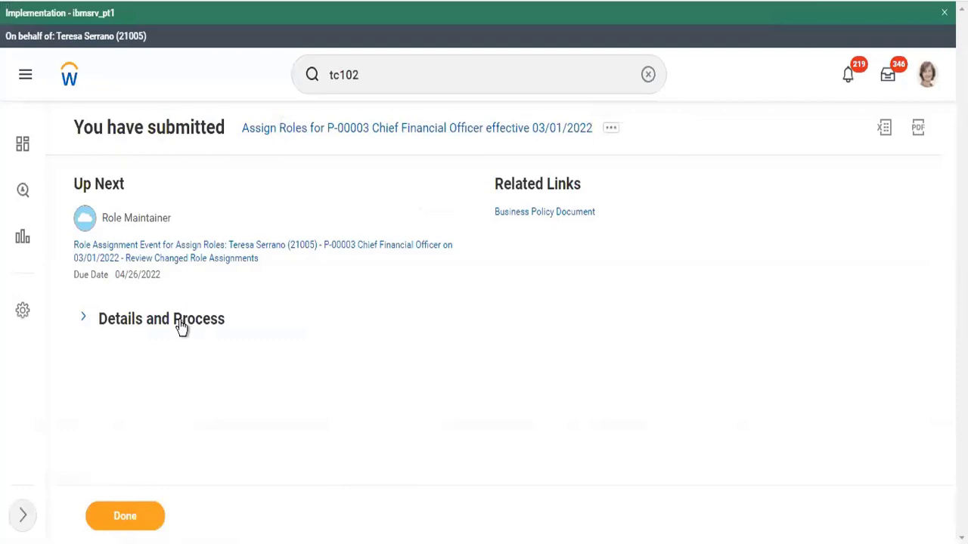
# Show the submission's Process History and bring up related actions for an approver awaiting action
pyautogui.click(182, 321)
pyautogui.scroll(-4, 231, 404)
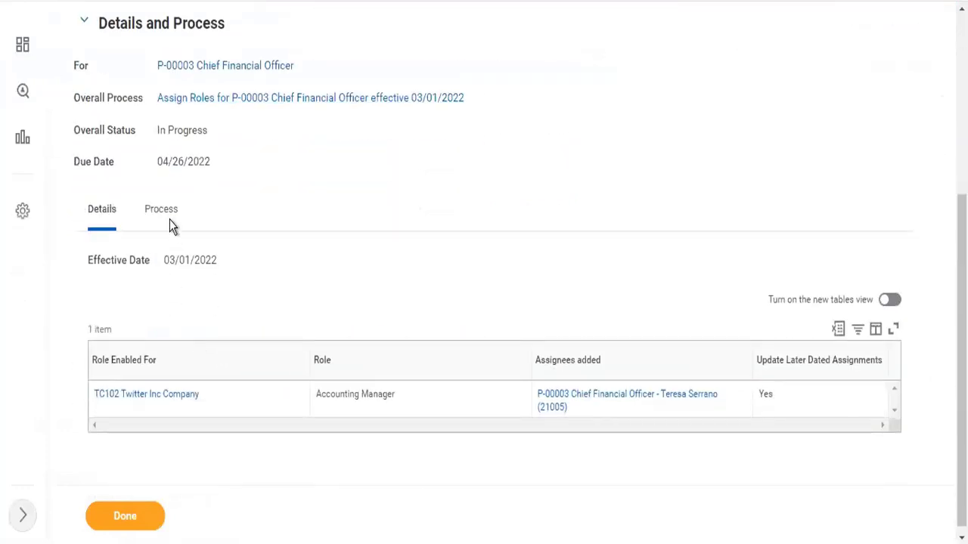
pyautogui.click(171, 219)
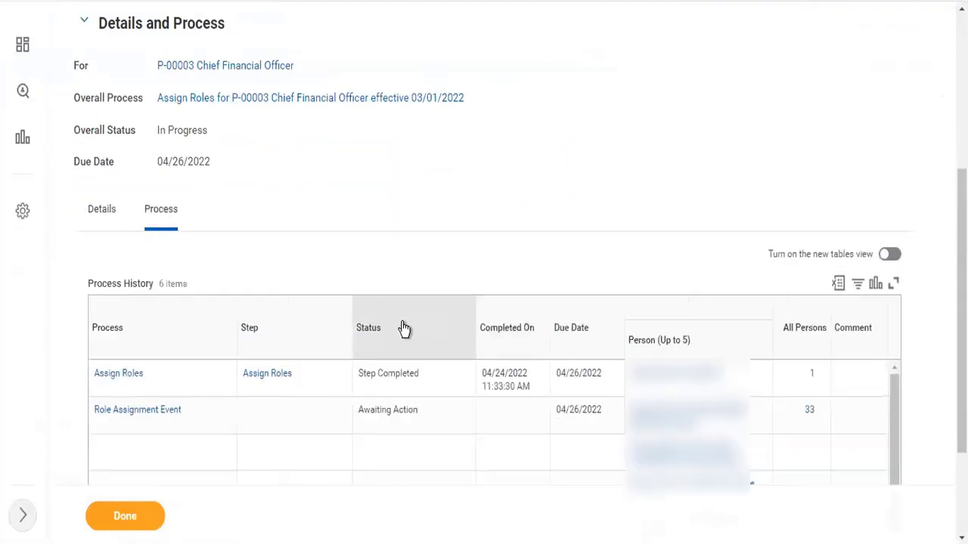
pyautogui.scroll(-2, 402, 328)
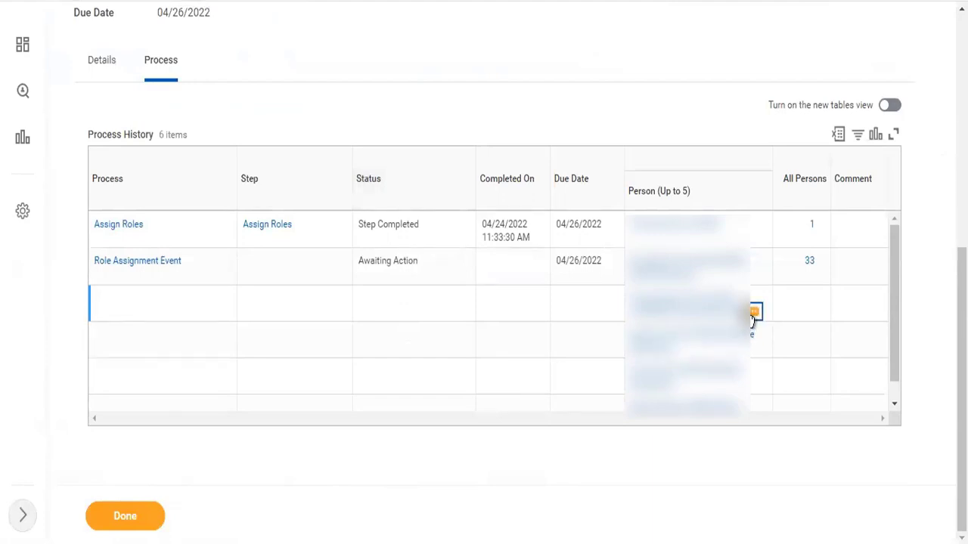
pyautogui.click(754, 313)
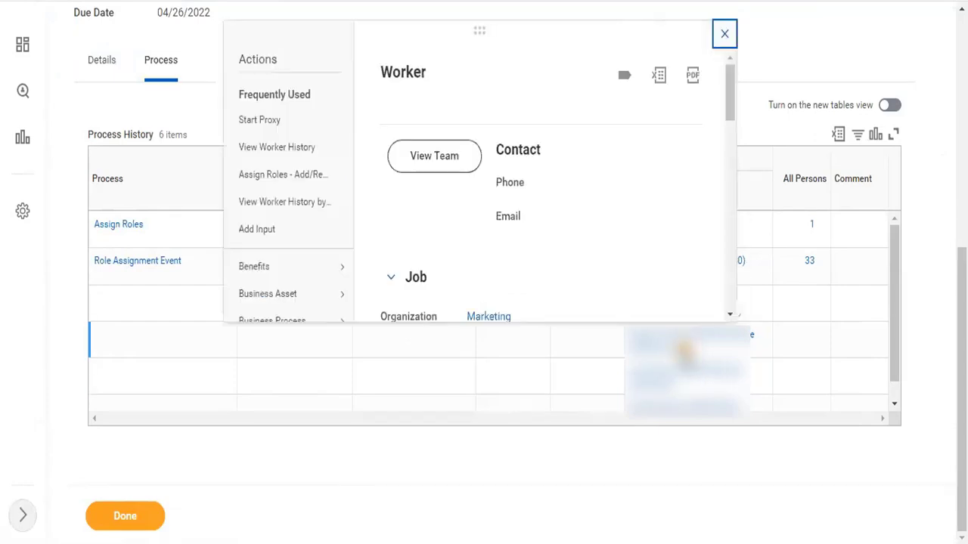
# Proxy as that approver and approve the Assign Roles task for the Chief Financial Officer position
pyautogui.click(261, 120)
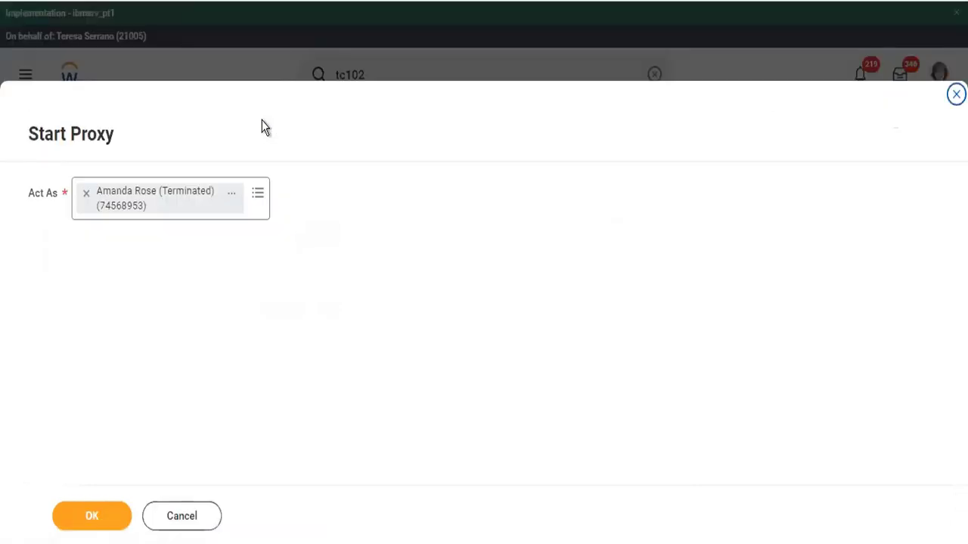
pyautogui.click(104, 518)
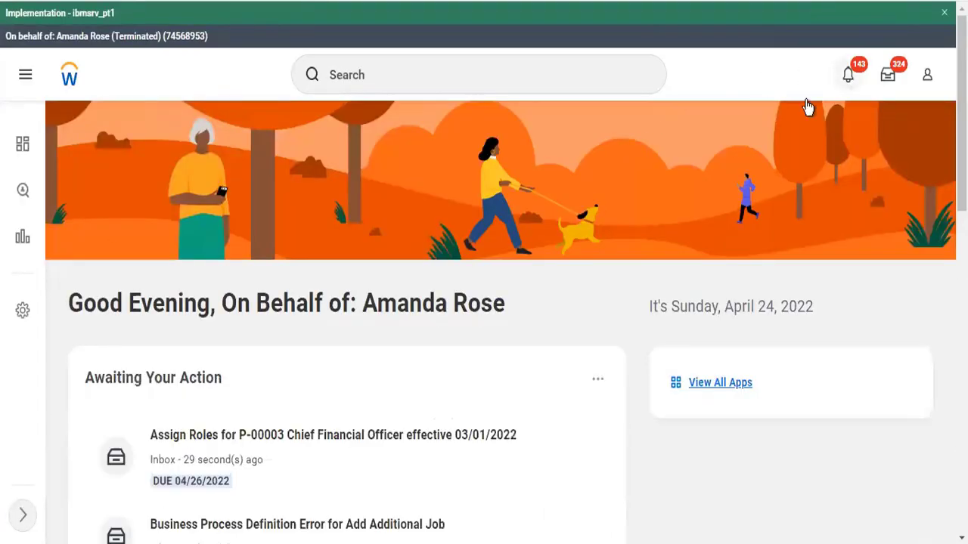
pyautogui.click(409, 473)
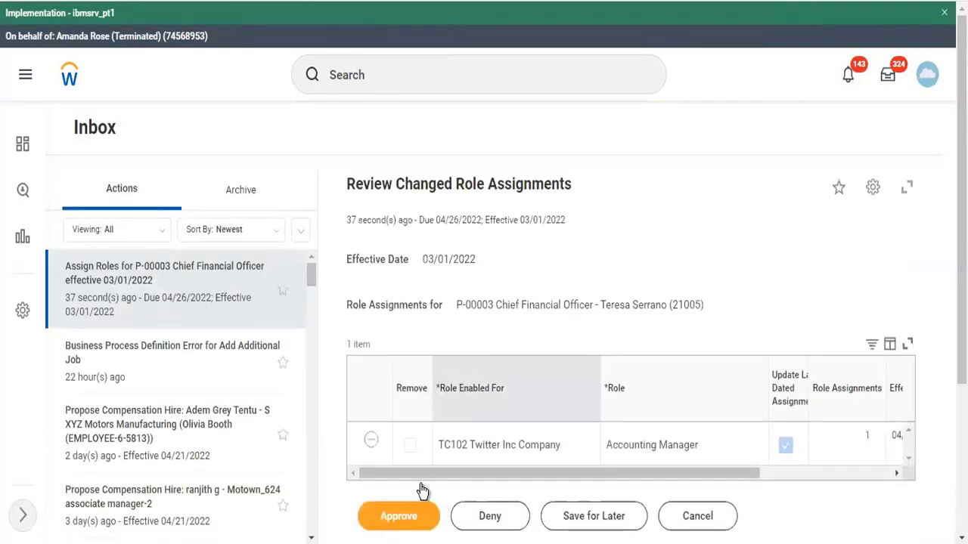
pyautogui.click(401, 523)
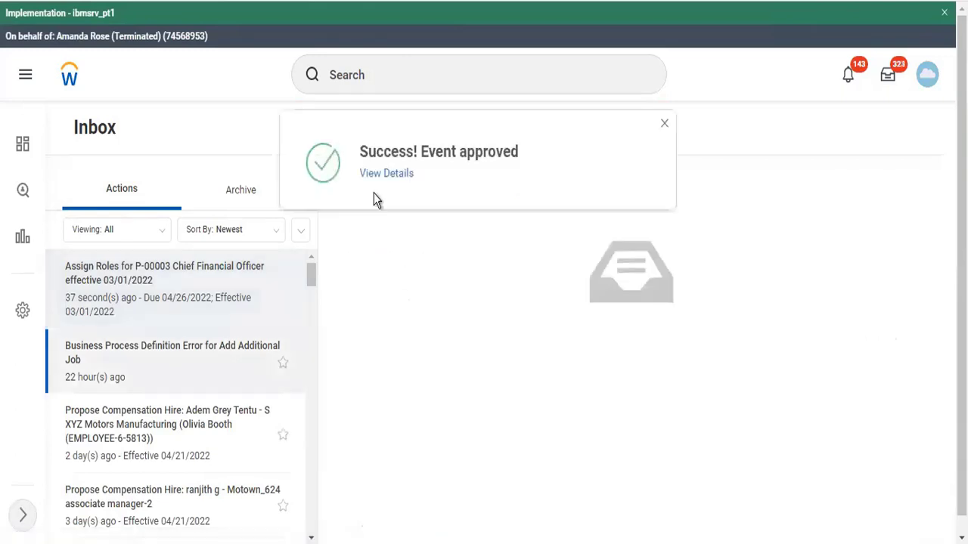
pyautogui.click(382, 81)
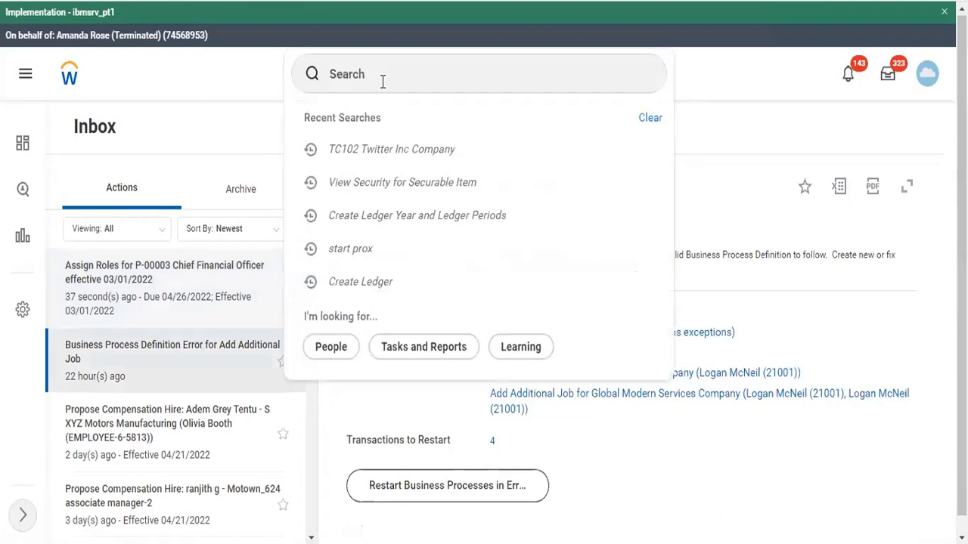
# Use the Start Proxy task to act on behalf of a different worker chosen in Act As
pyautogui.click(382, 81)
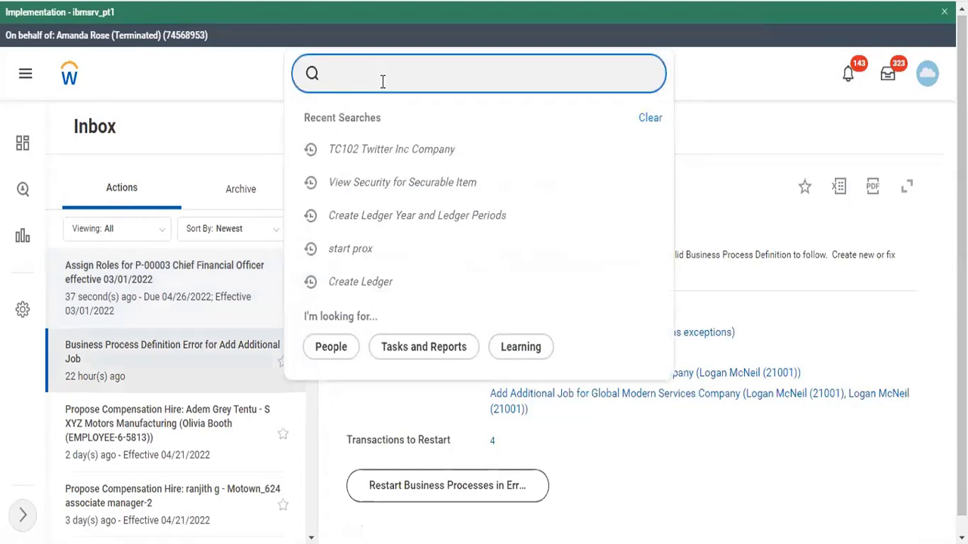
pyautogui.write('start prox')
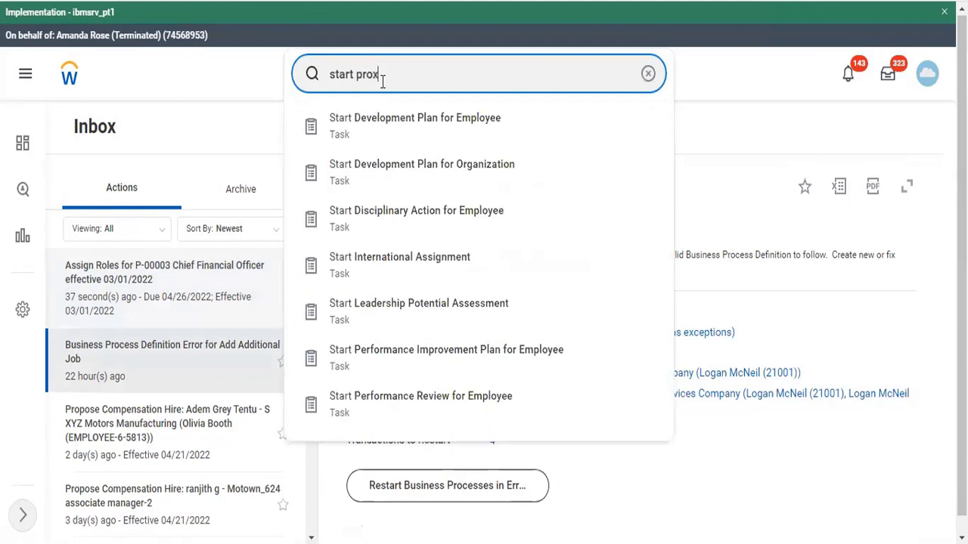
pyautogui.click(374, 133)
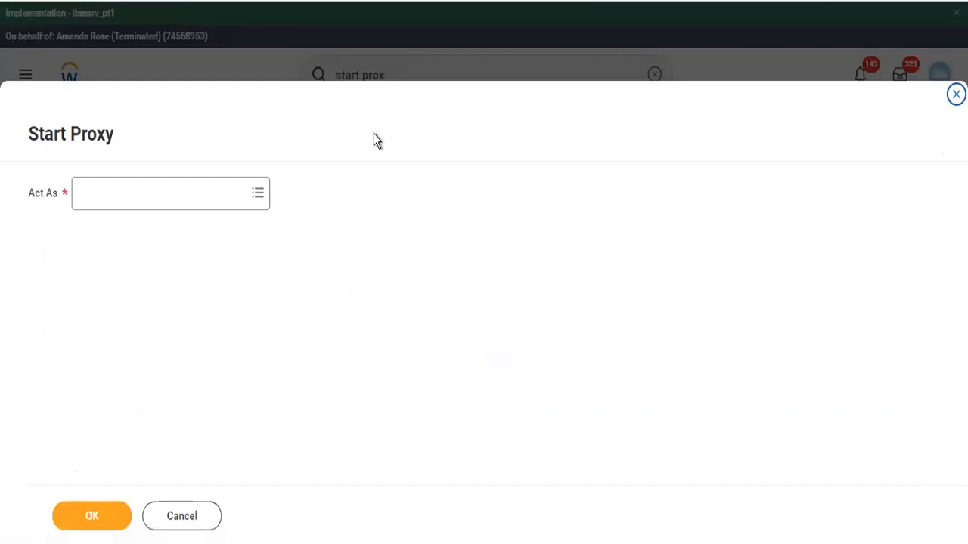
pyautogui.click(168, 191)
pyautogui.write('ter ser')
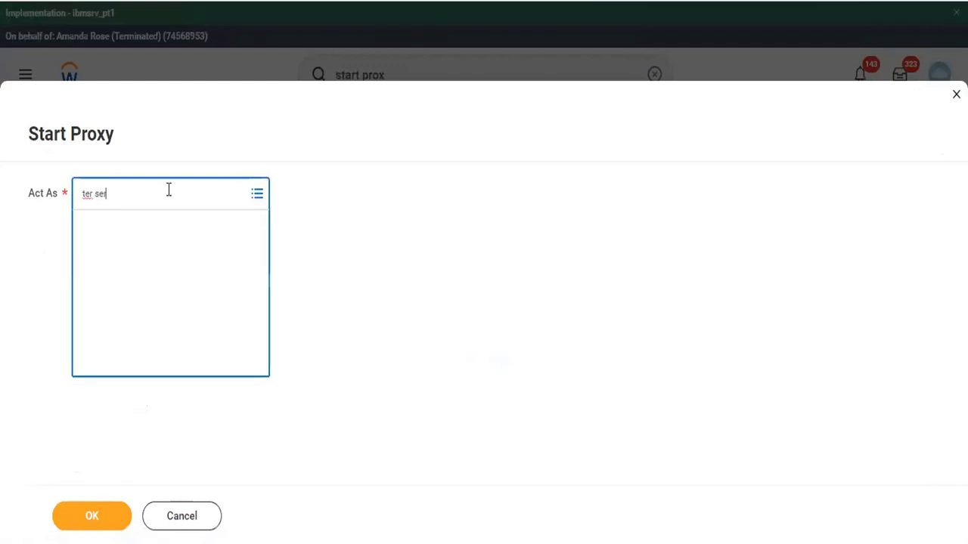
pyautogui.press('Return')
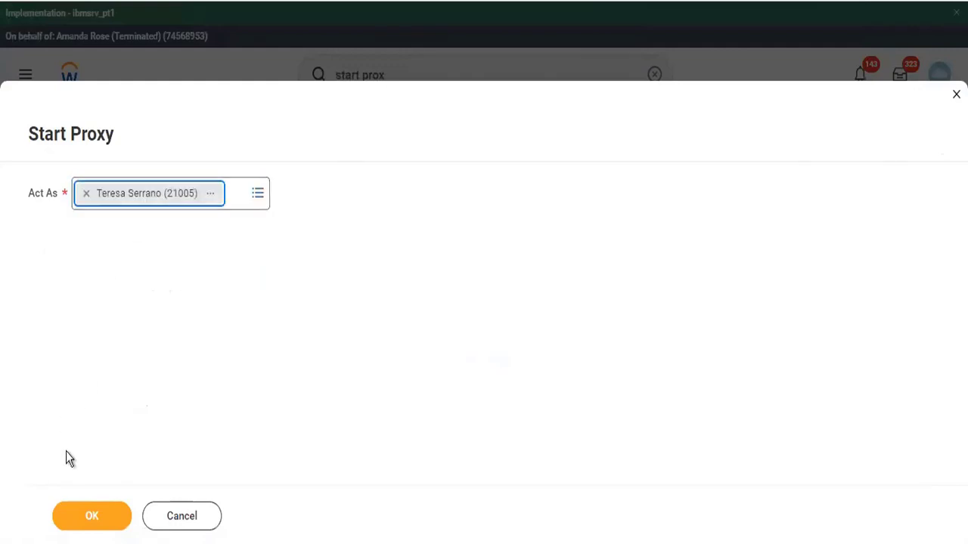
pyautogui.click(93, 517)
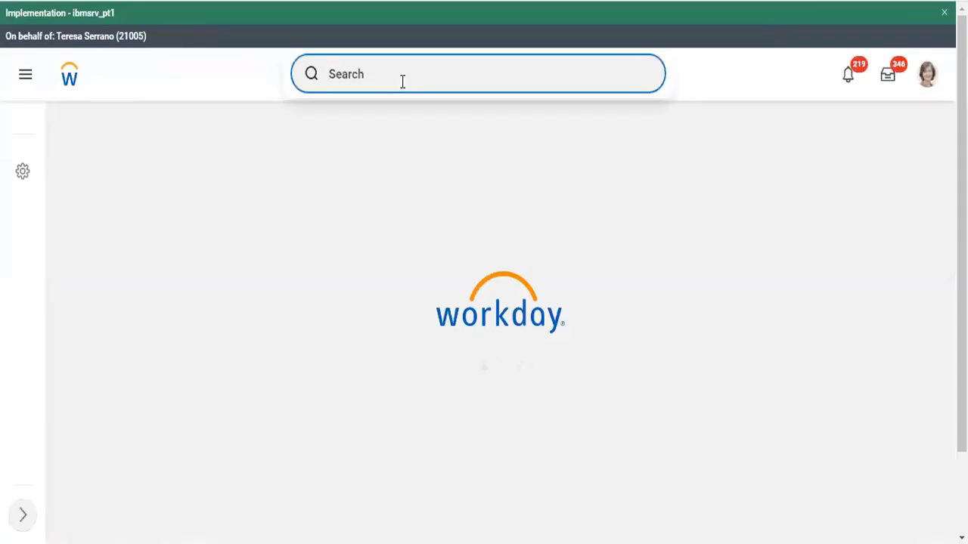
pyautogui.write('cro')
pyautogui.press('BackSpace')
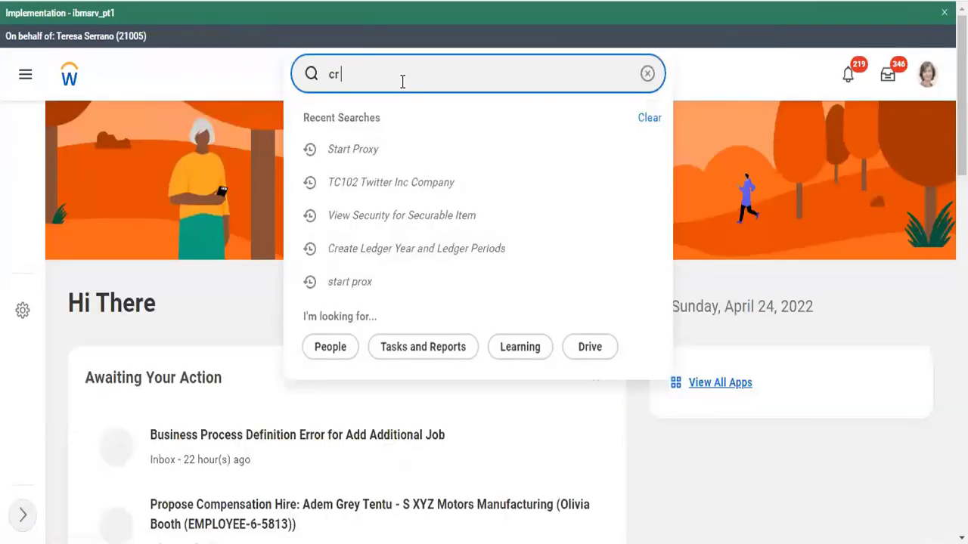
pyautogui.write('ledger')
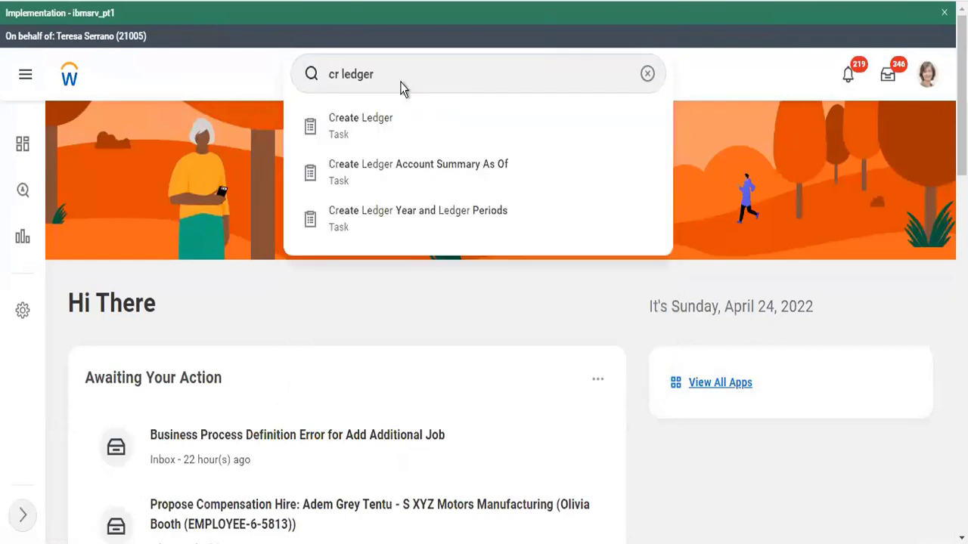
pyautogui.scroll(-1, 401, 85)
pyautogui.scroll(-2, 401, 86)
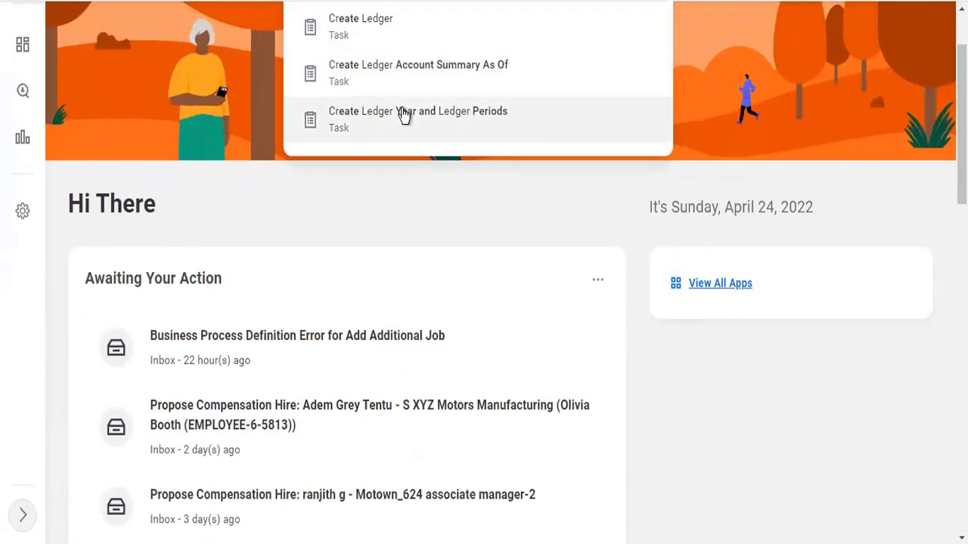
pyautogui.click(462, 159)
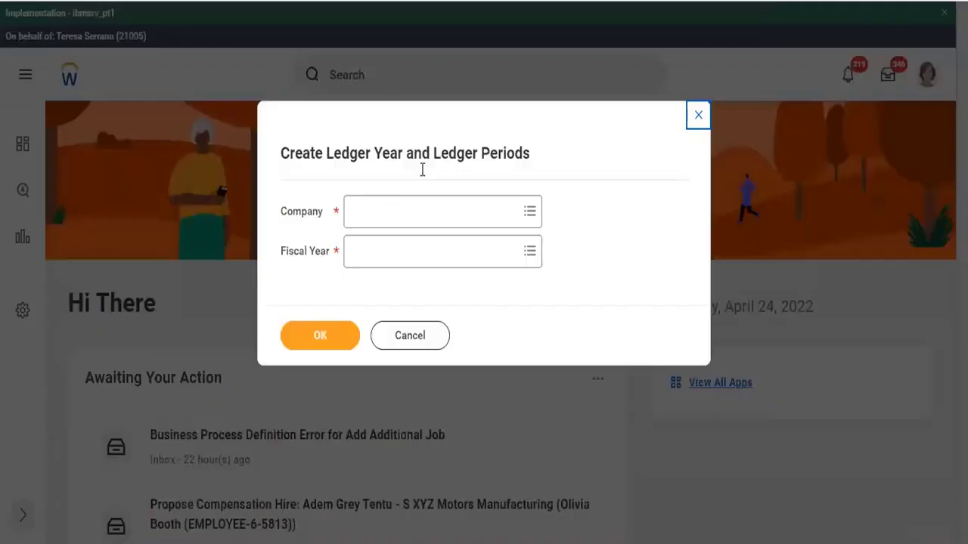
pyautogui.click(383, 210)
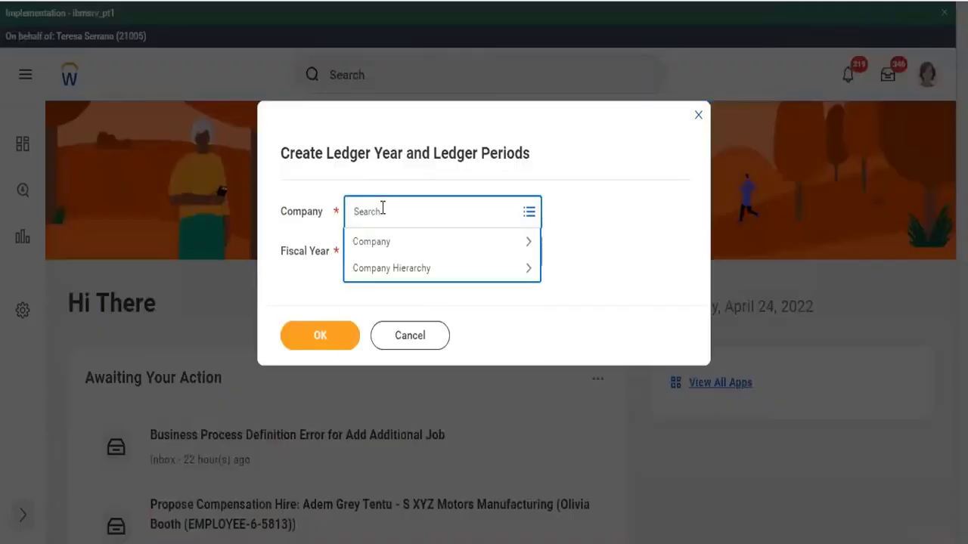
pyautogui.write('tc102')
pyautogui.press('Return')
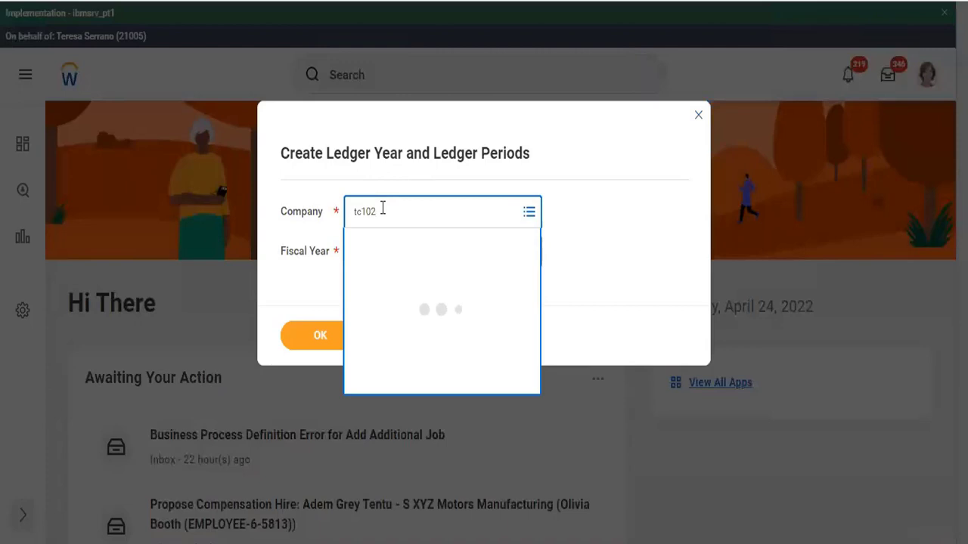
pyautogui.click(407, 252)
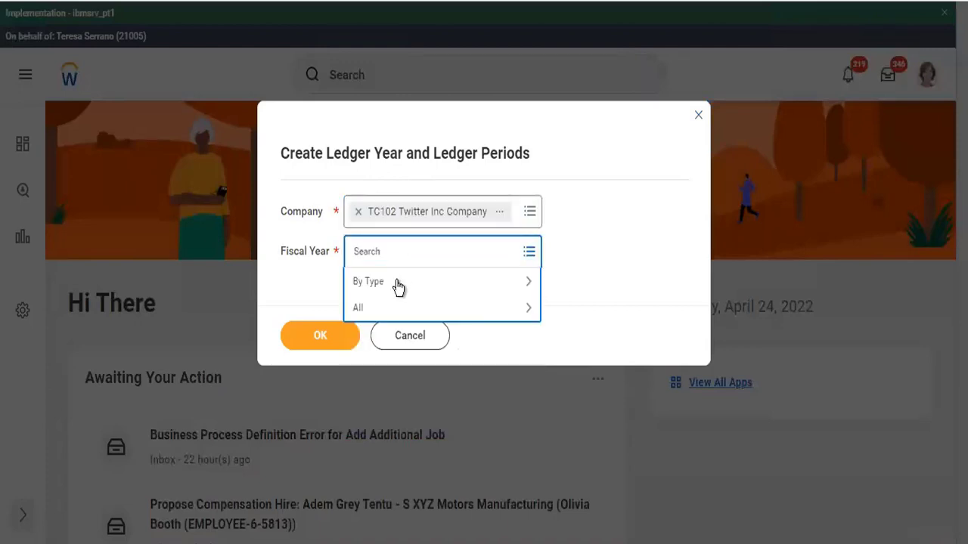
pyautogui.click(396, 286)
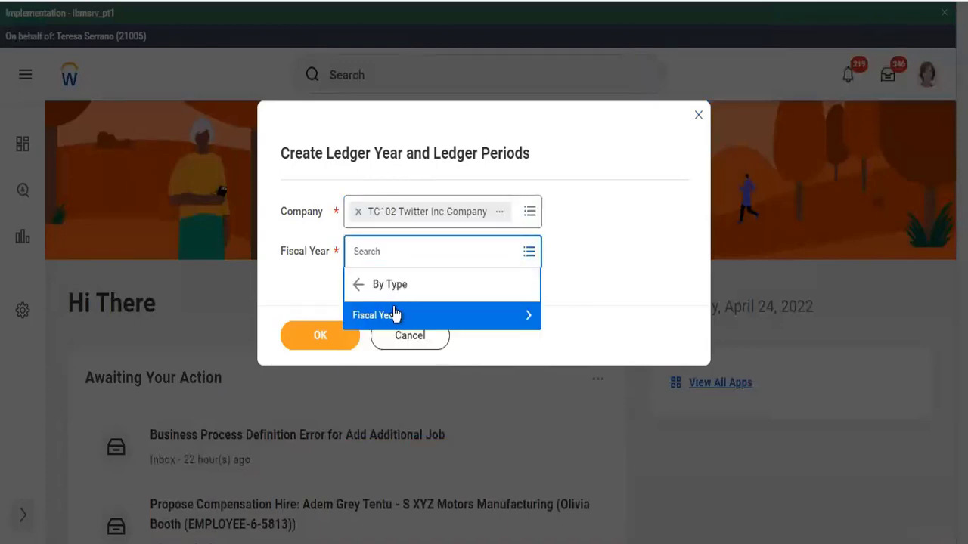
pyautogui.click(390, 314)
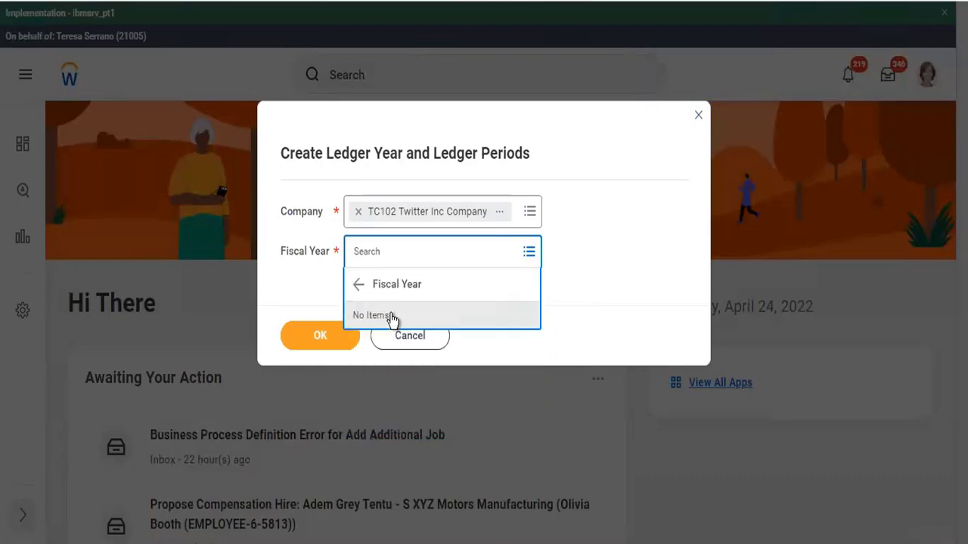
pyautogui.click(358, 286)
pyautogui.click(358, 288)
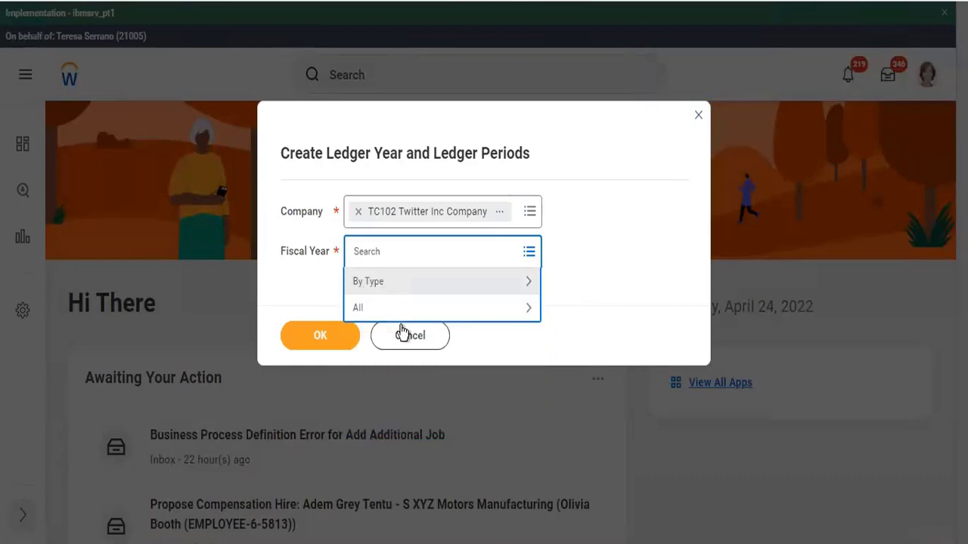
pyautogui.click(410, 340)
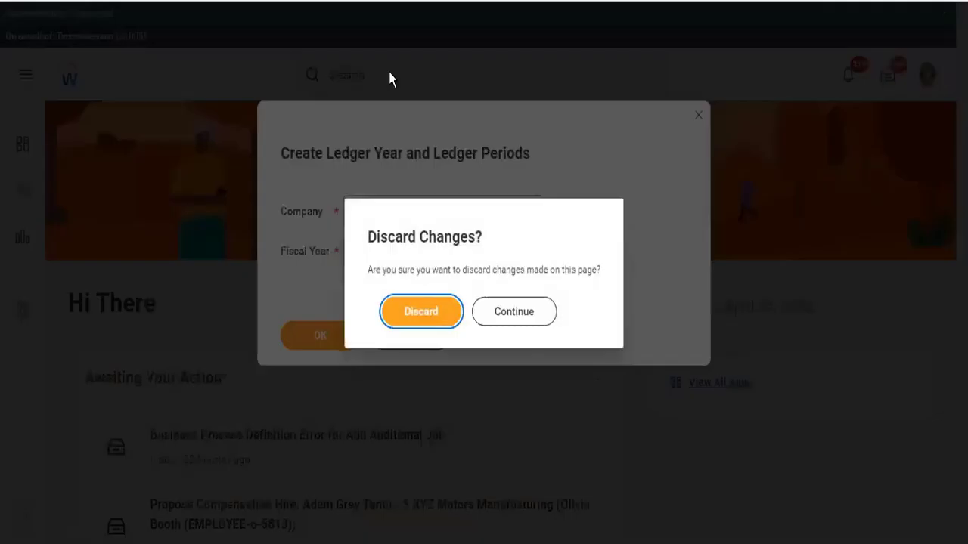
pyautogui.click(439, 312)
pyautogui.click(437, 73)
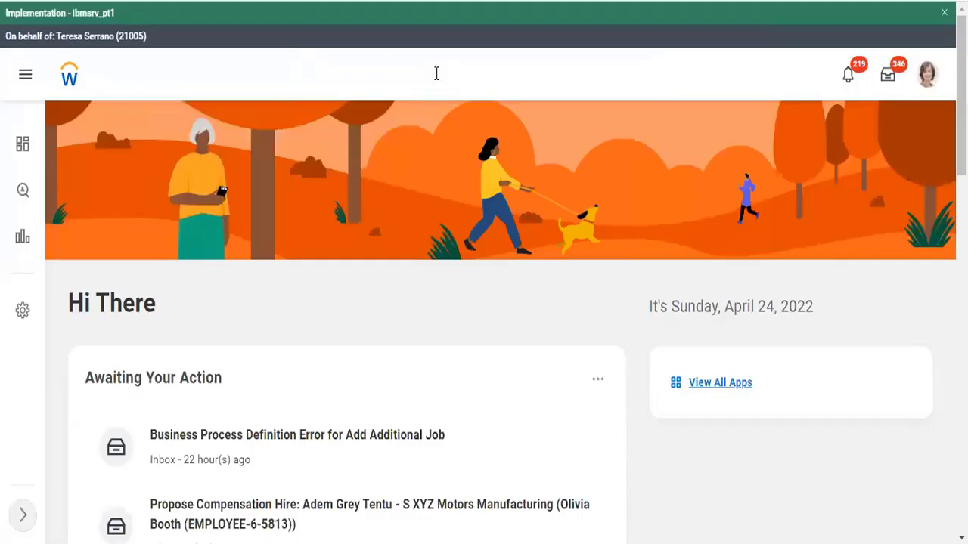
pyautogui.write('na')
pyautogui.press('BackSpace')
pyautogui.press('BackSpace')
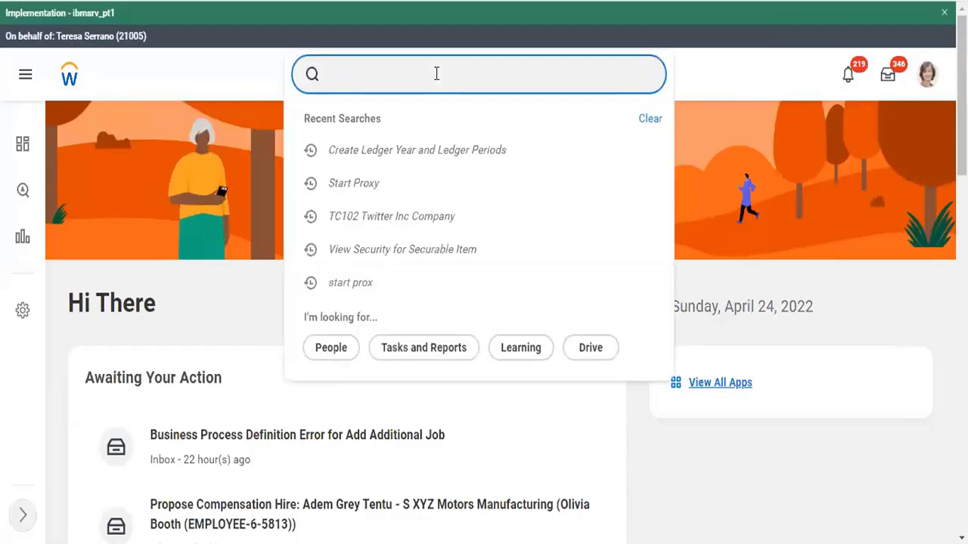
pyautogui.write('mass update led')
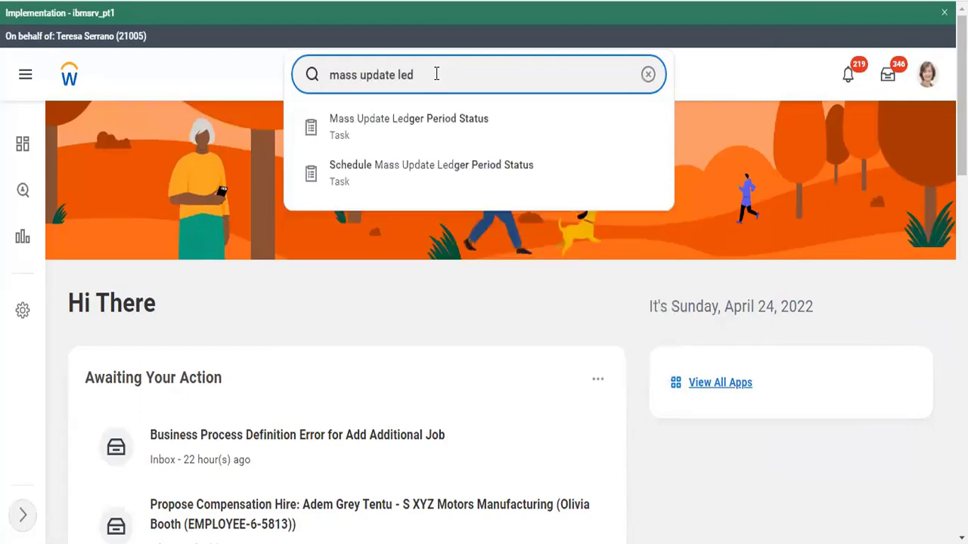
pyautogui.press('Down')
pyautogui.press('Return')
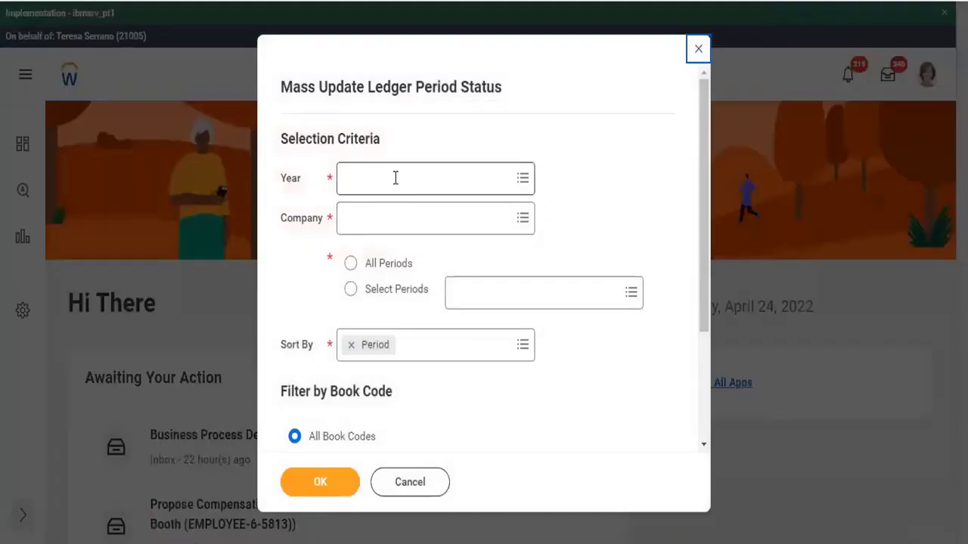
pyautogui.click(395, 178)
pyautogui.write('20222')
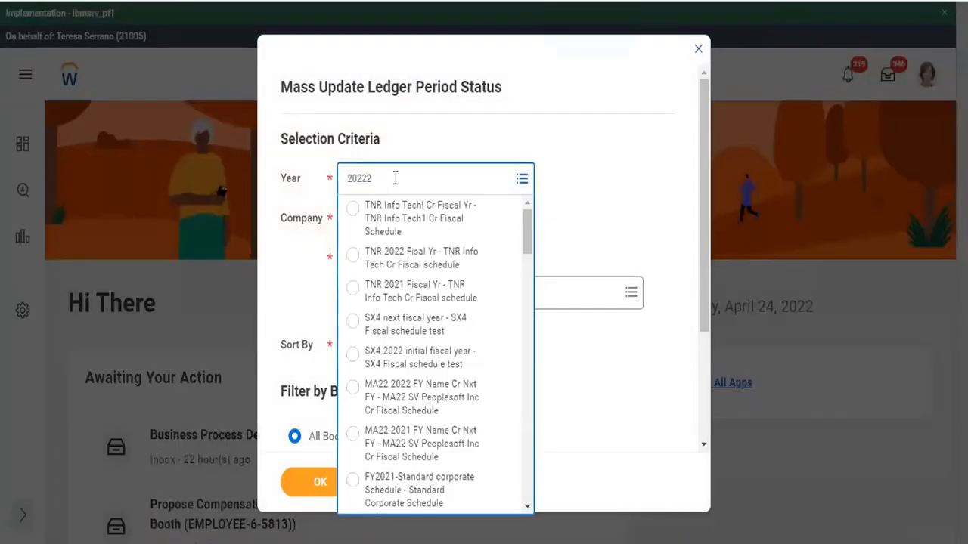
pyautogui.press('BackSpace')
pyautogui.press('Return')
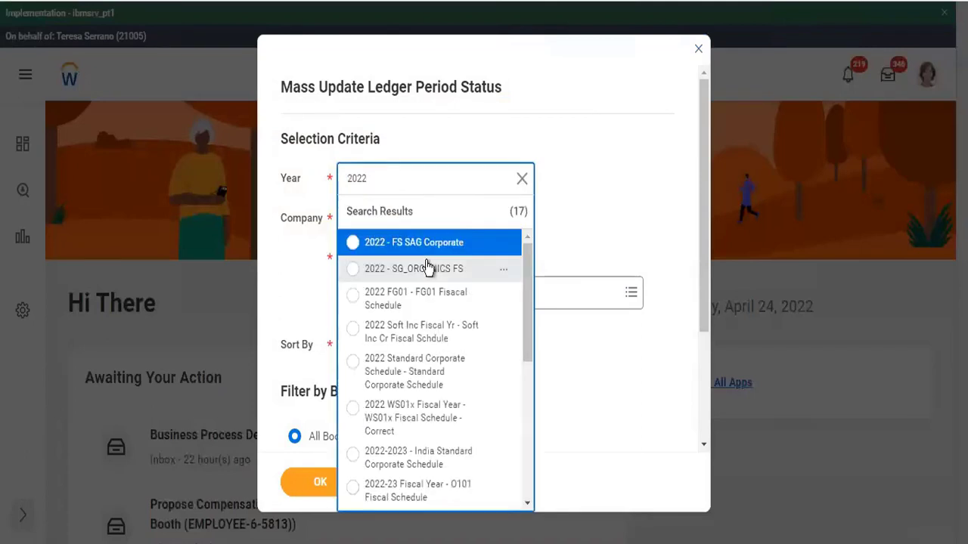
pyautogui.click(425, 374)
pyautogui.click(375, 234)
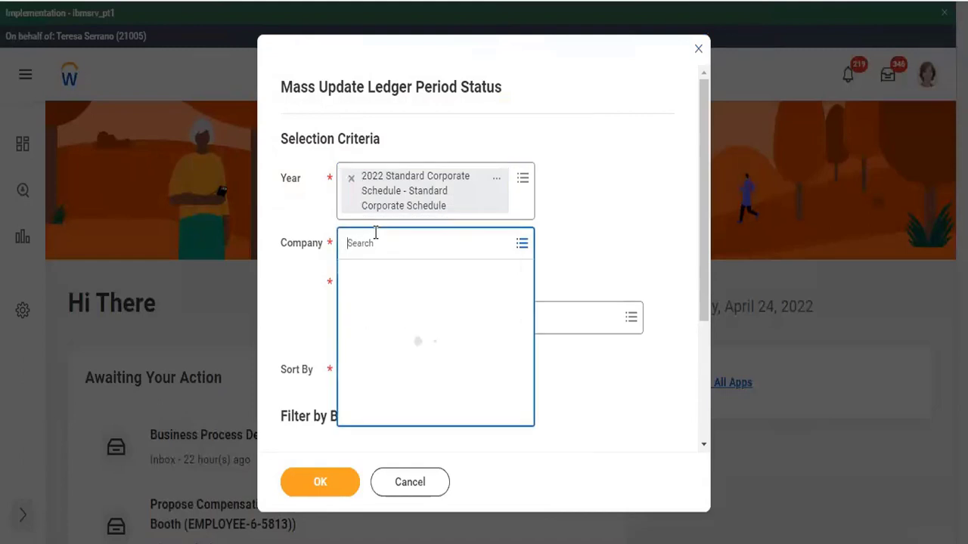
pyautogui.write('tc102')
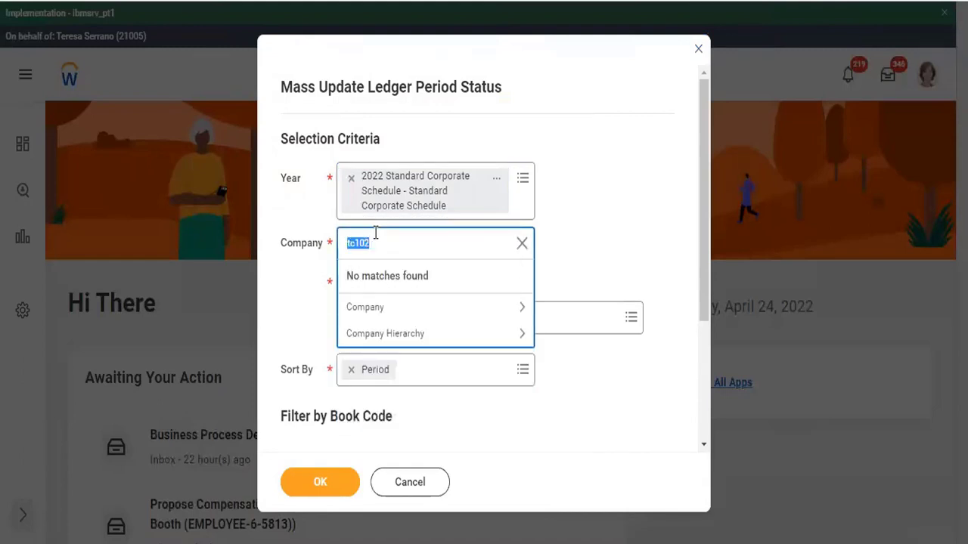
pyautogui.click(378, 307)
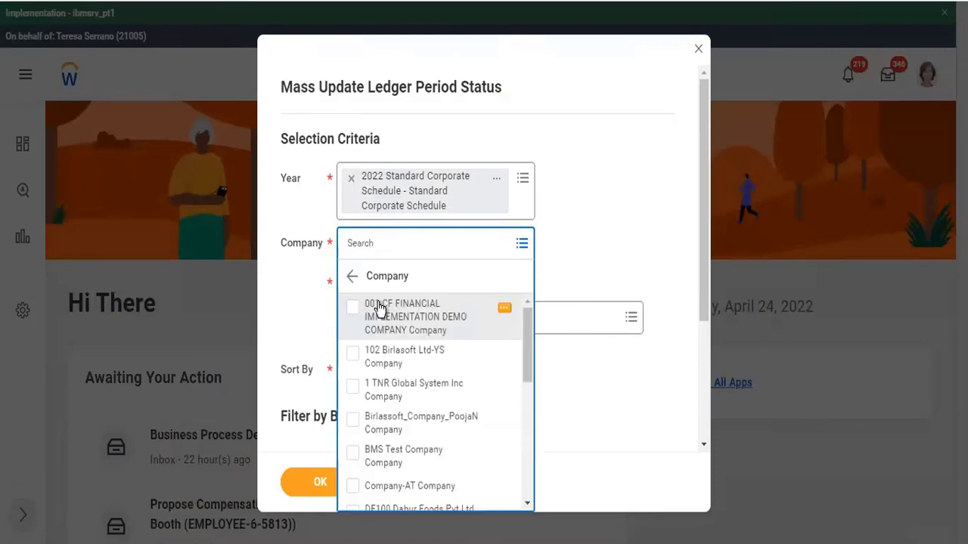
pyautogui.scroll(-5, 406, 450)
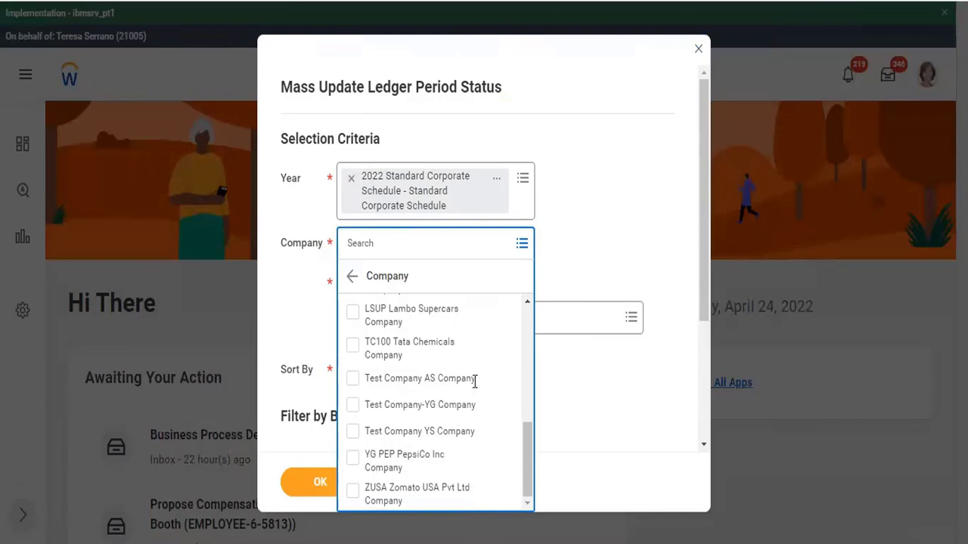
pyautogui.click(352, 282)
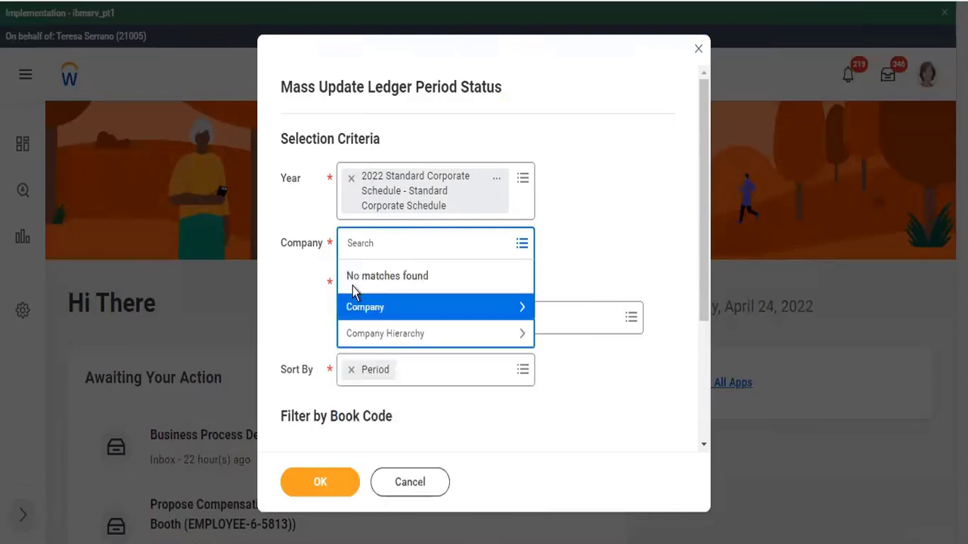
pyautogui.click(514, 406)
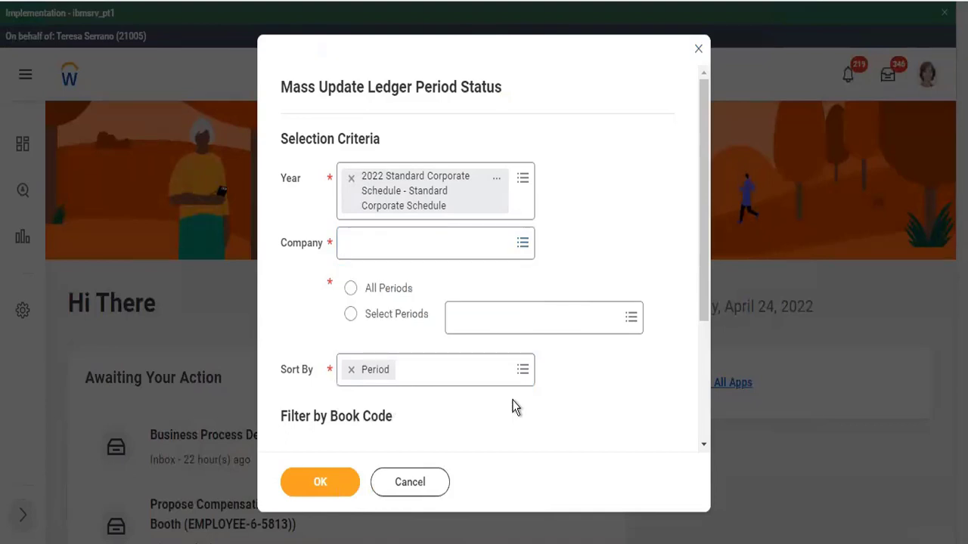
pyautogui.click(397, 474)
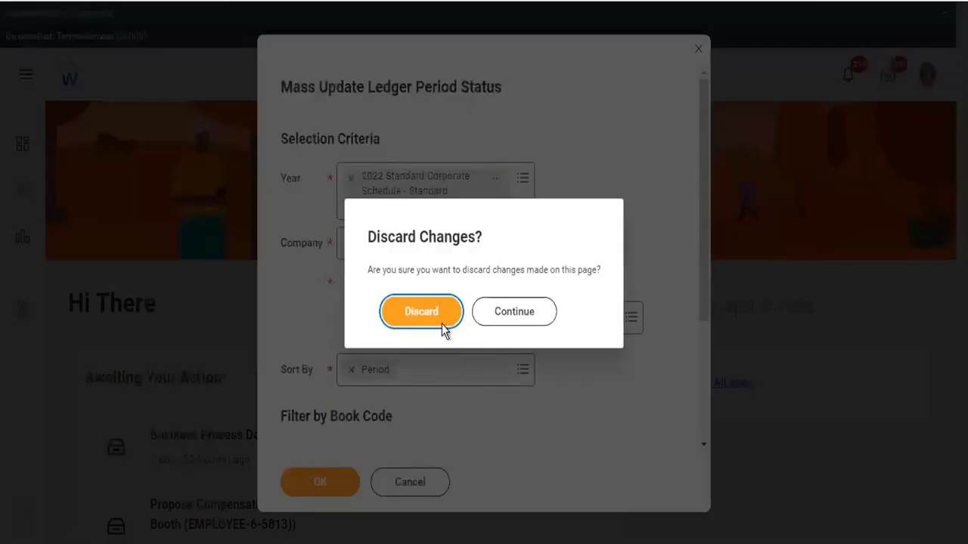
pyautogui.click(437, 321)
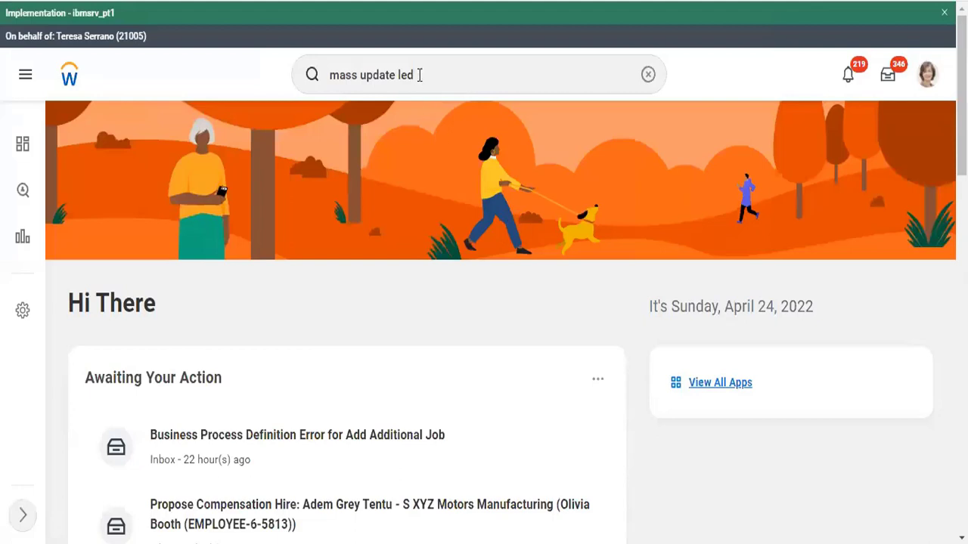
# Discard the unfinished mass ledger update and open the HRBP worker's profile
pyautogui.click(420, 75)
pyautogui.moveTo(418, 74); pyautogui.dragTo(293, 83)
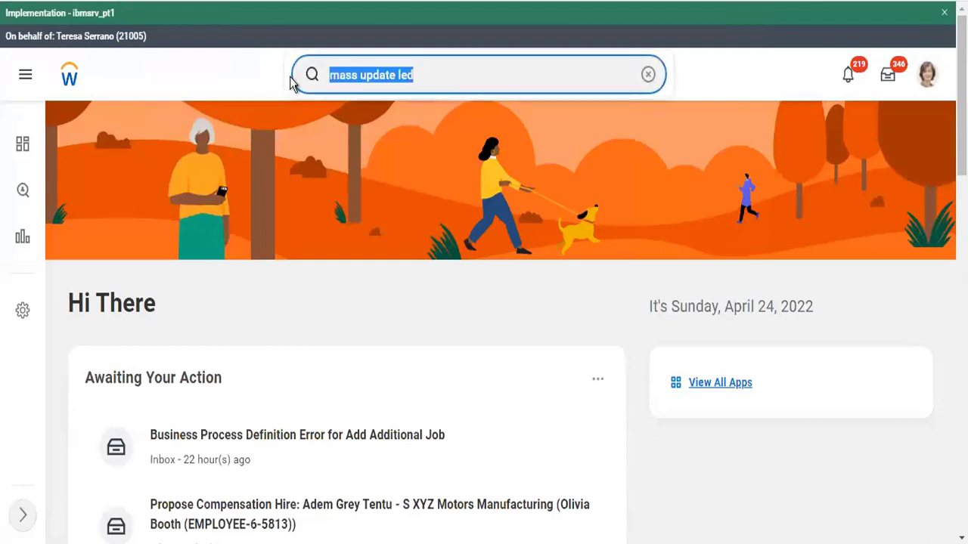
pyautogui.write('logan mc')
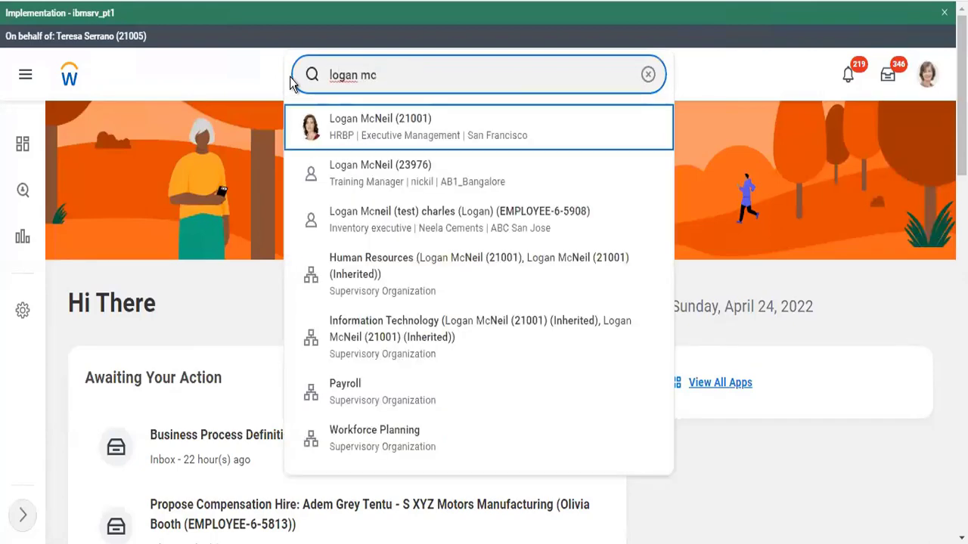
pyautogui.click(289, 76)
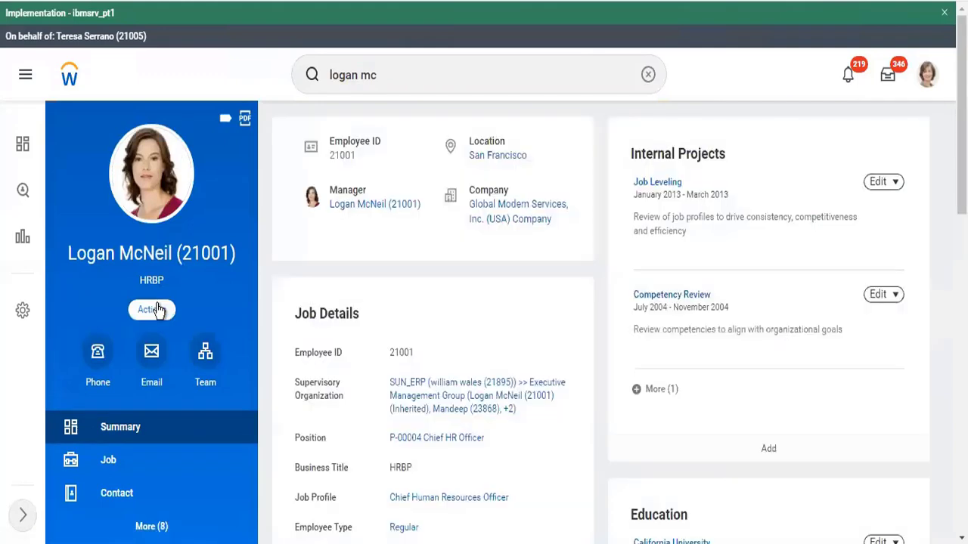
# Start Assign Roles - Add/Remove for this worker with effective date 04/18/2022
pyautogui.click(156, 305)
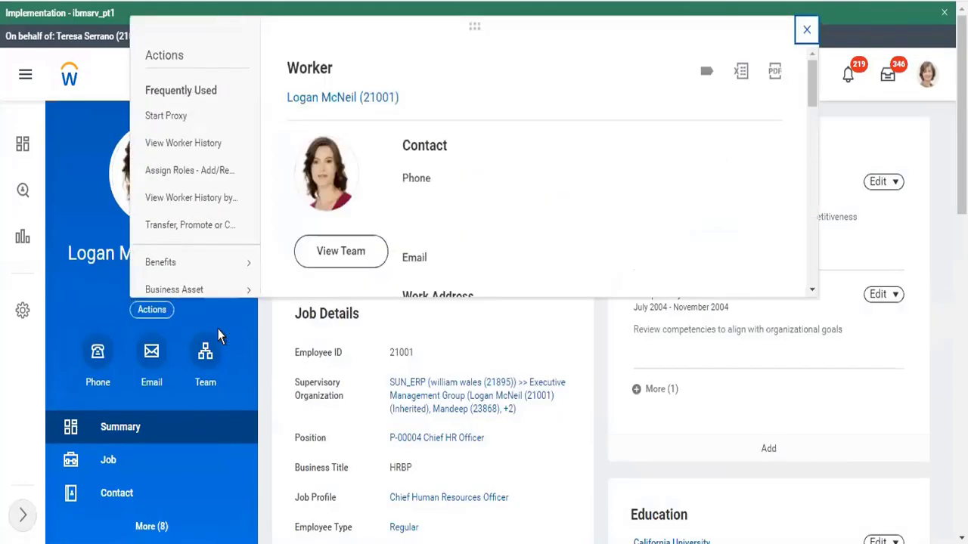
pyautogui.click(201, 174)
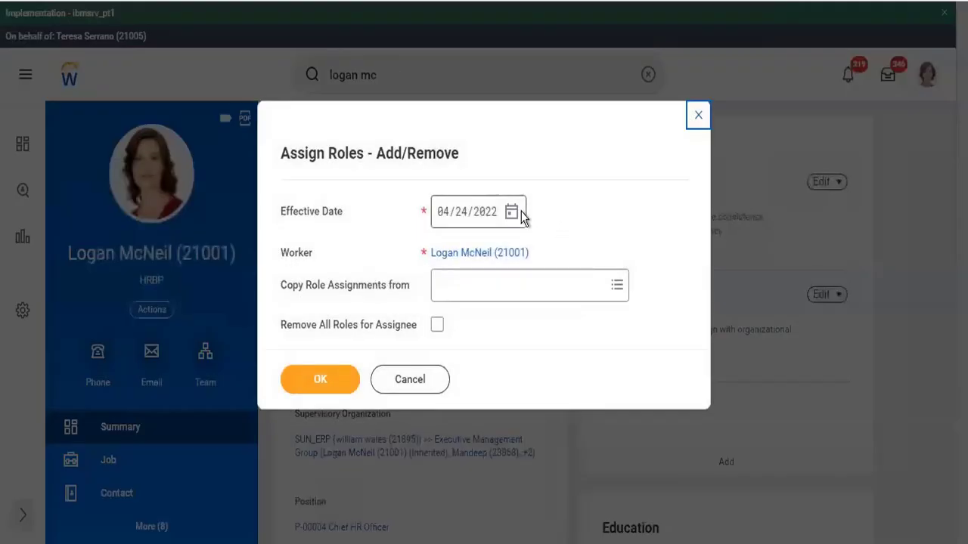
pyautogui.click(512, 214)
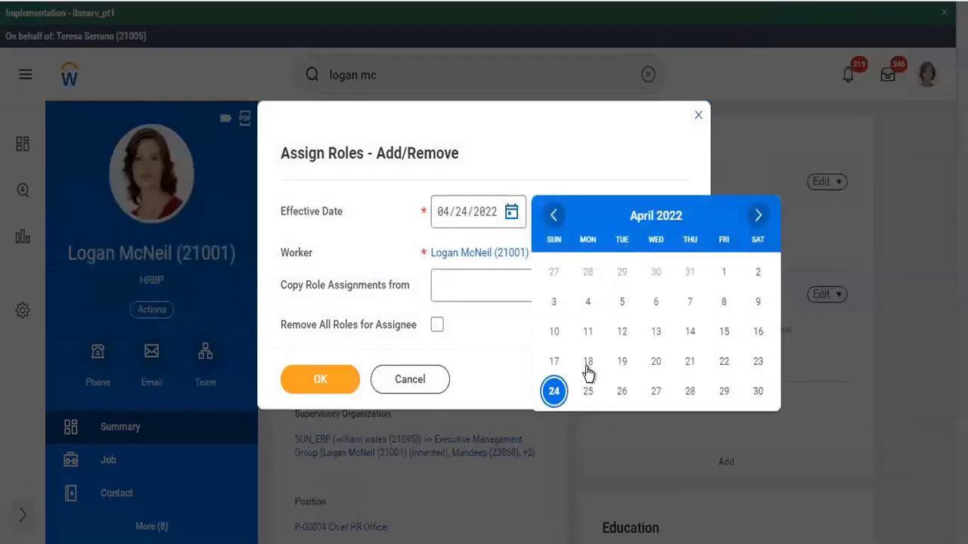
pyautogui.click(588, 366)
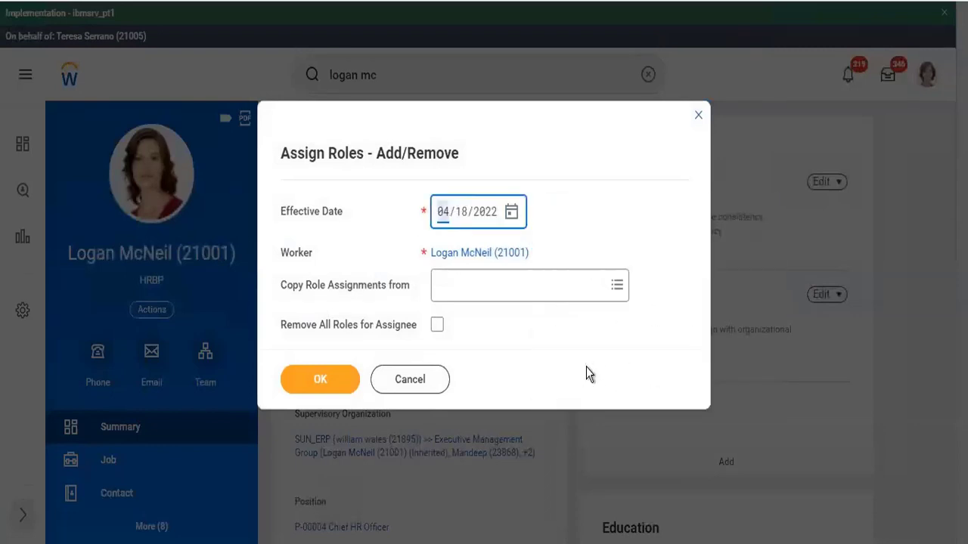
pyautogui.click(321, 384)
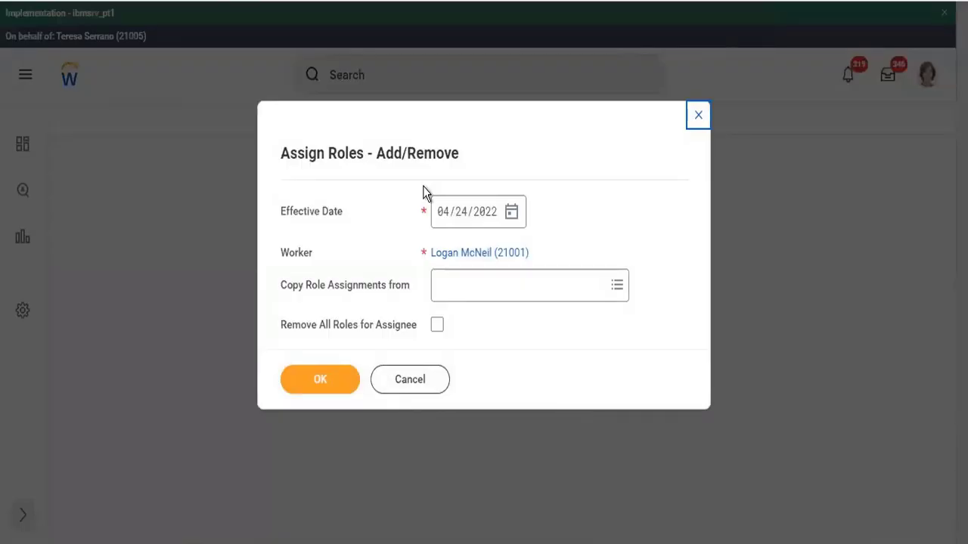
# Retry with effective date 04/19/2022, choose Notify Me Later, then close the Assign Roles dialog
pyautogui.click(514, 213)
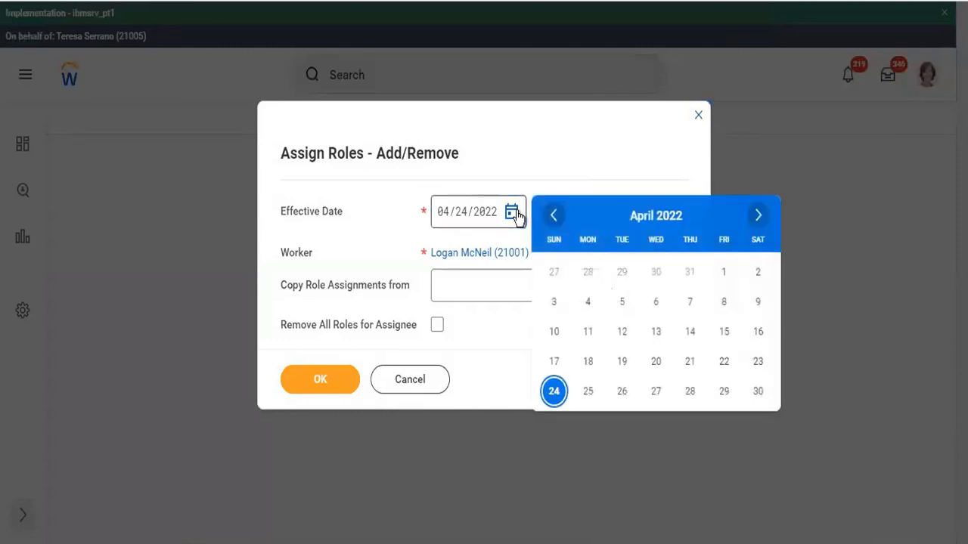
pyautogui.click(621, 361)
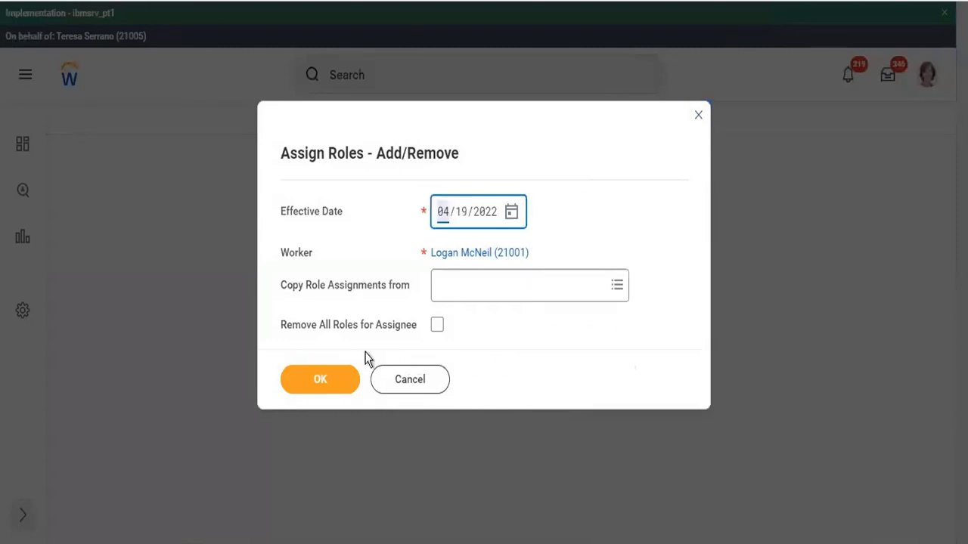
pyautogui.click(338, 376)
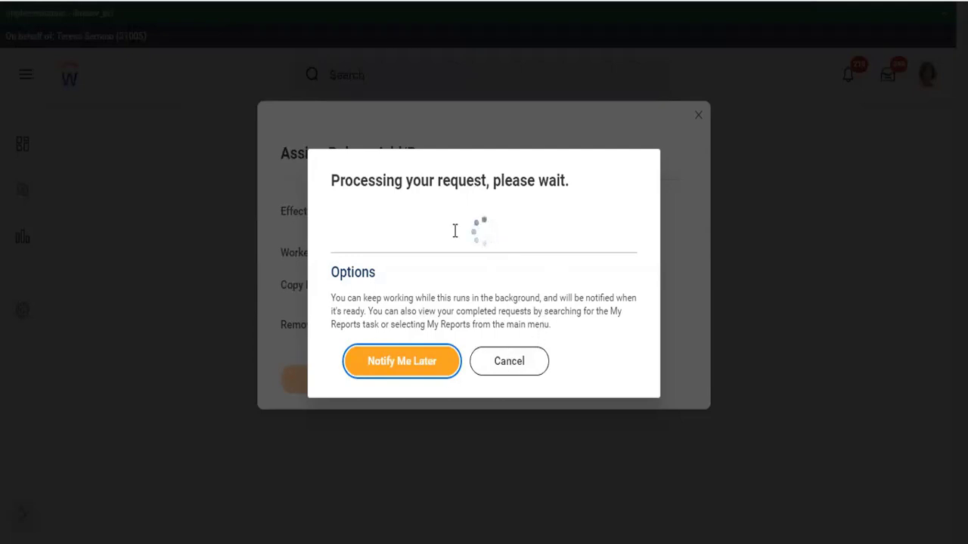
pyautogui.click(513, 364)
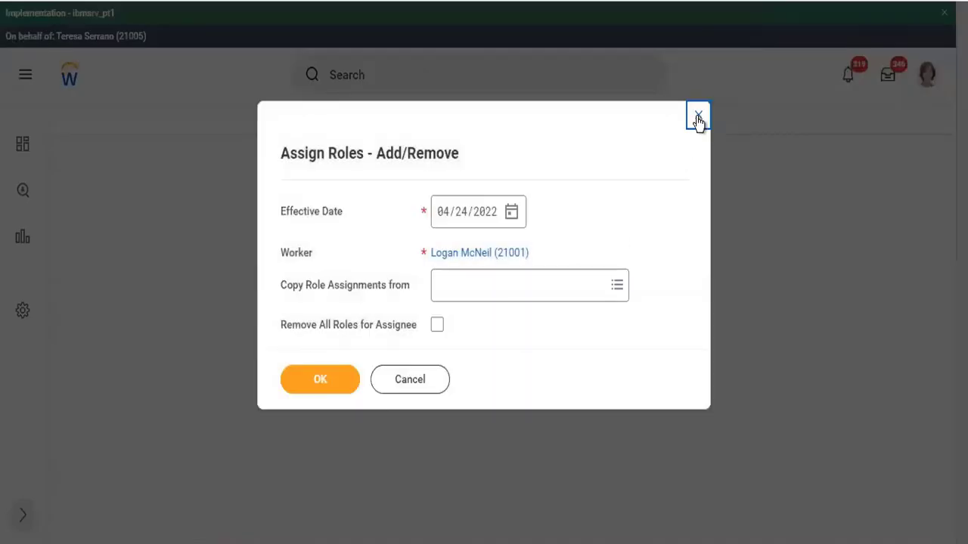
pyautogui.click(697, 117)
# Find the Auckland Customer Service Representative and open Assign Roles - Add/Remove from their actions
pyautogui.click(363, 82)
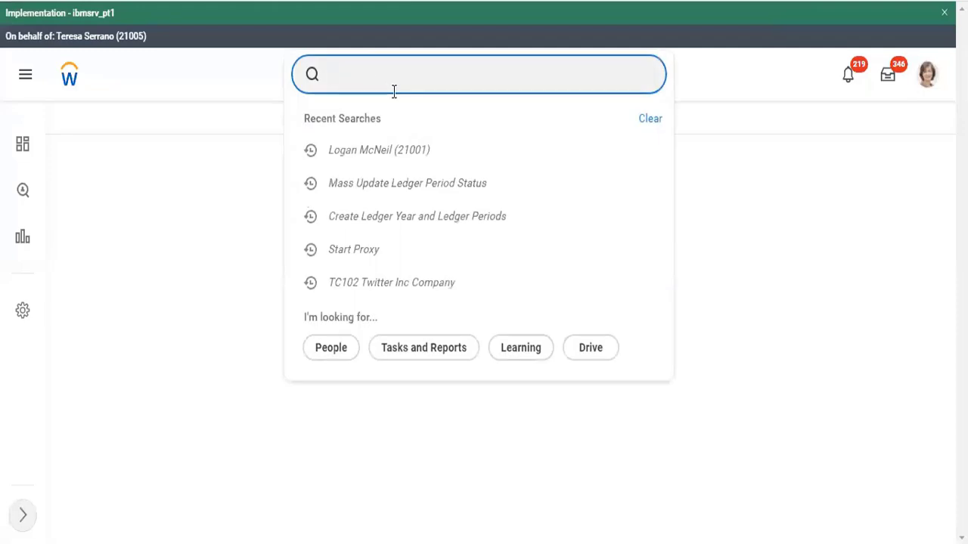
pyautogui.write('r')
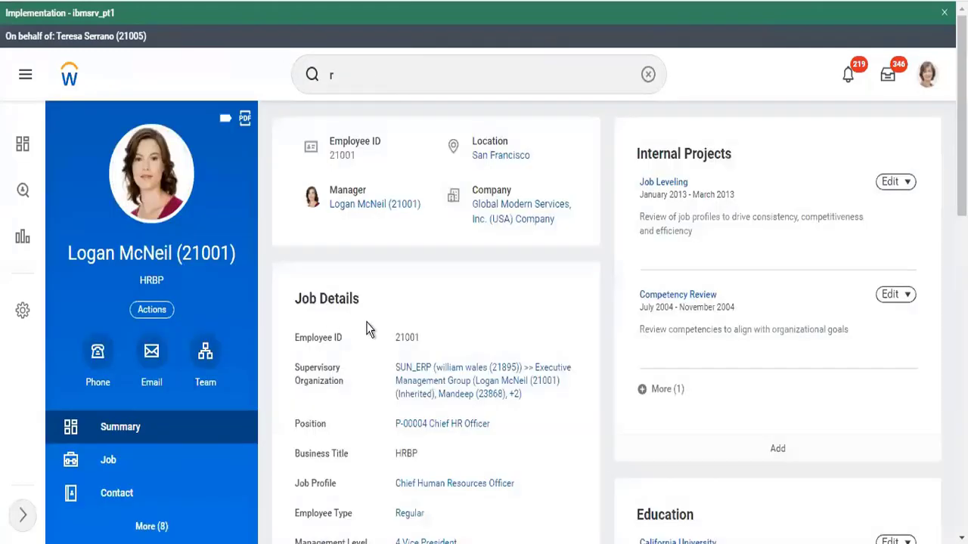
pyautogui.click(397, 78)
pyautogui.write('ichard')
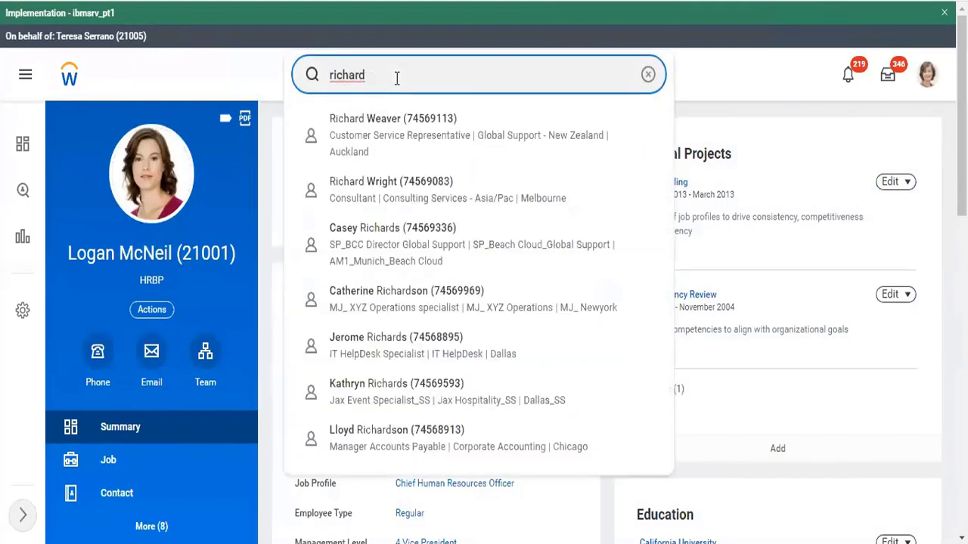
pyautogui.click(409, 149)
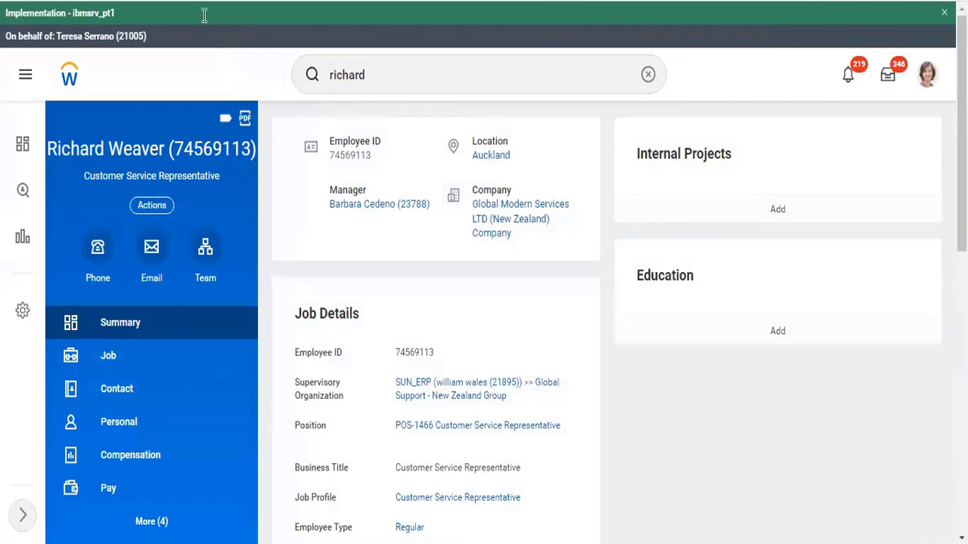
pyautogui.click(153, 208)
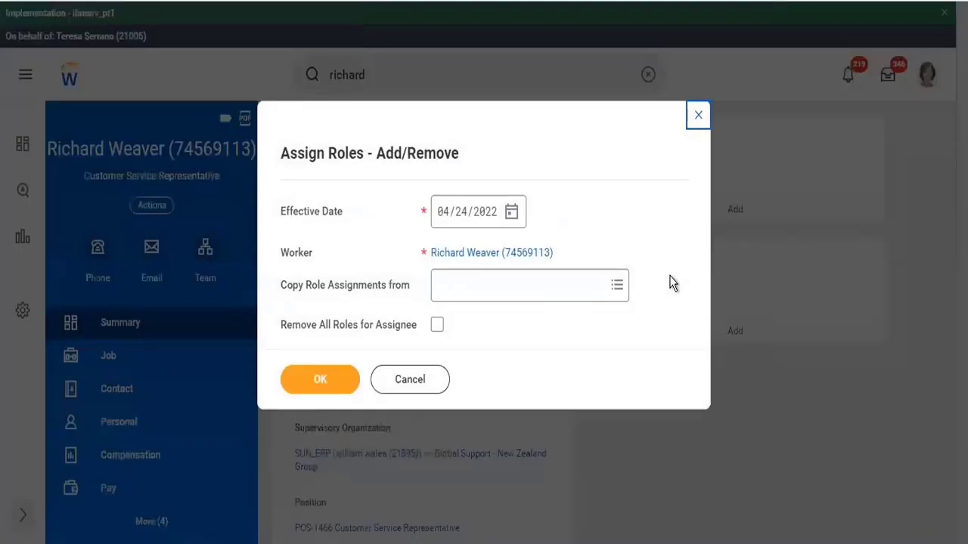
# Set the role assignment's effective date to 04/12/2022
pyautogui.click(512, 212)
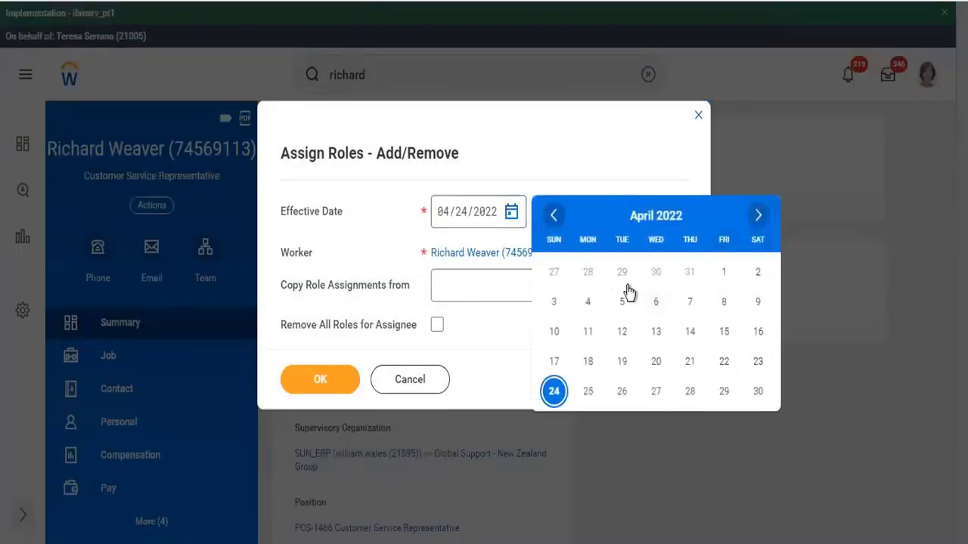
pyautogui.click(621, 337)
pyautogui.click(309, 385)
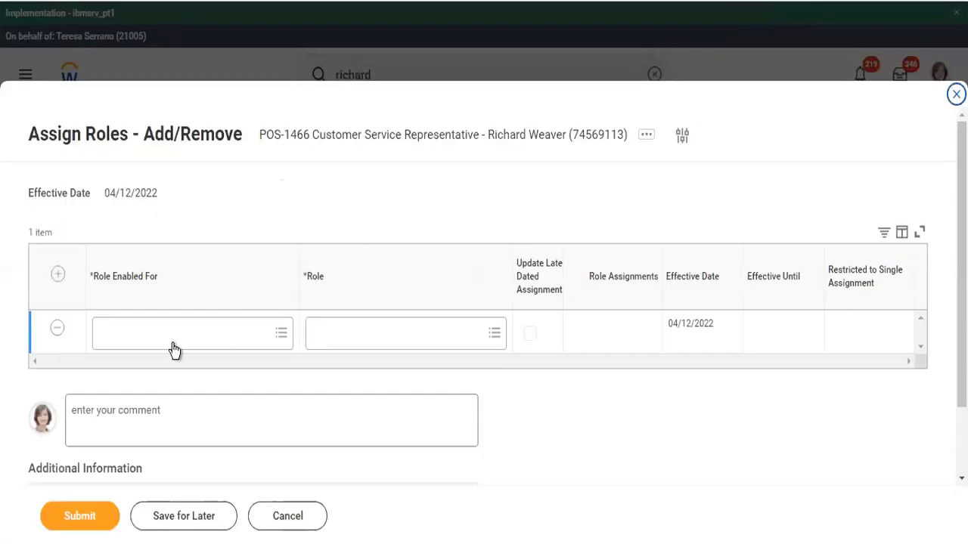
# Enable the Accounting Manager role for TC102 Twitter Inc Company and submit the assignment
pyautogui.click(174, 344)
pyautogui.write('tc102')
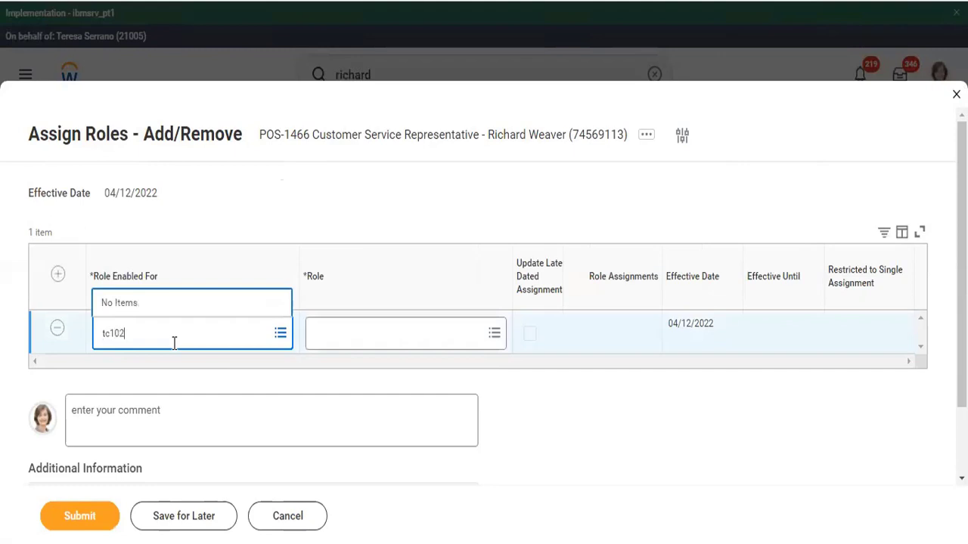
pyautogui.press('Return')
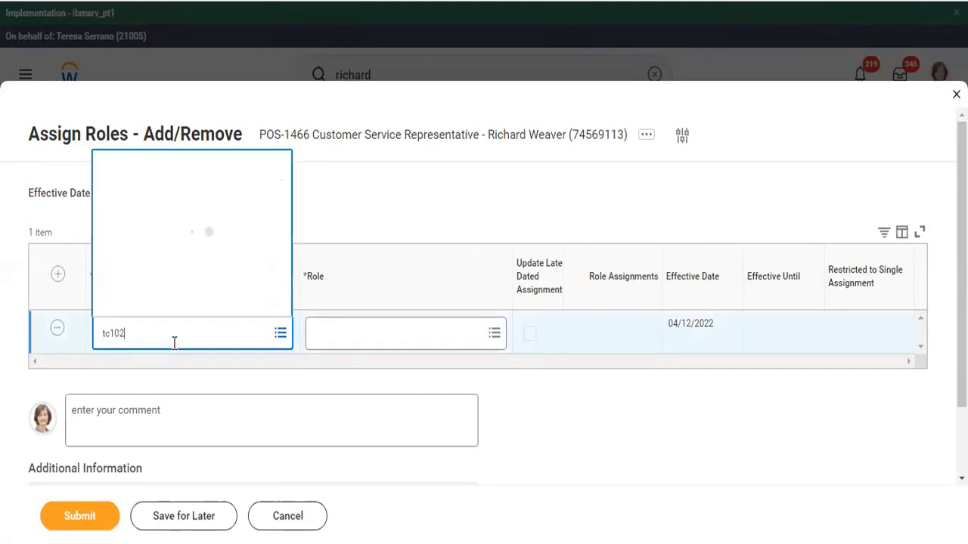
pyautogui.click(360, 338)
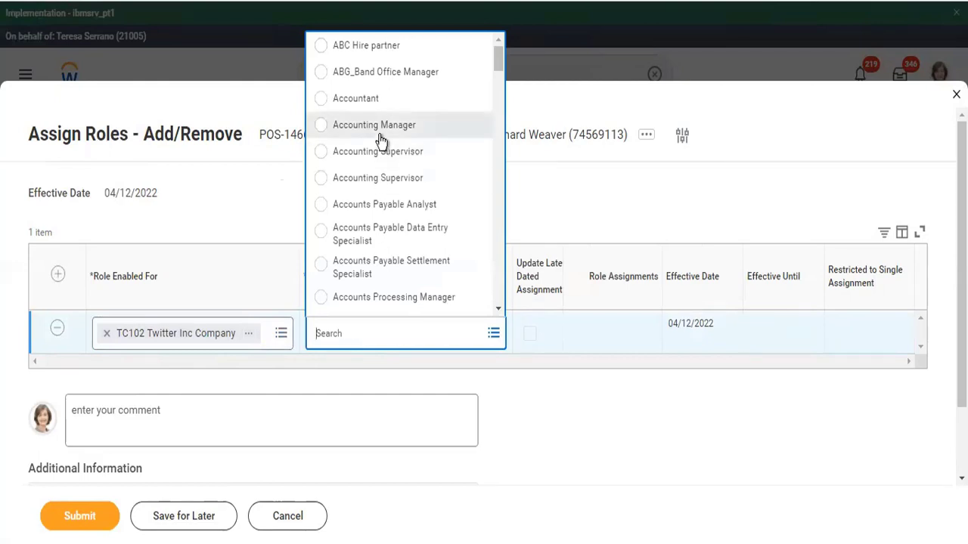
pyautogui.click(381, 138)
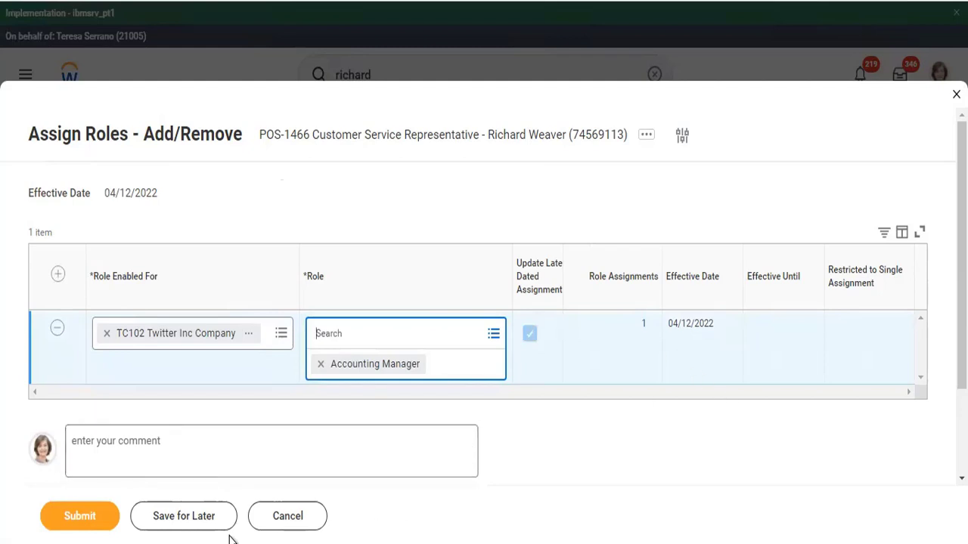
pyautogui.click(70, 528)
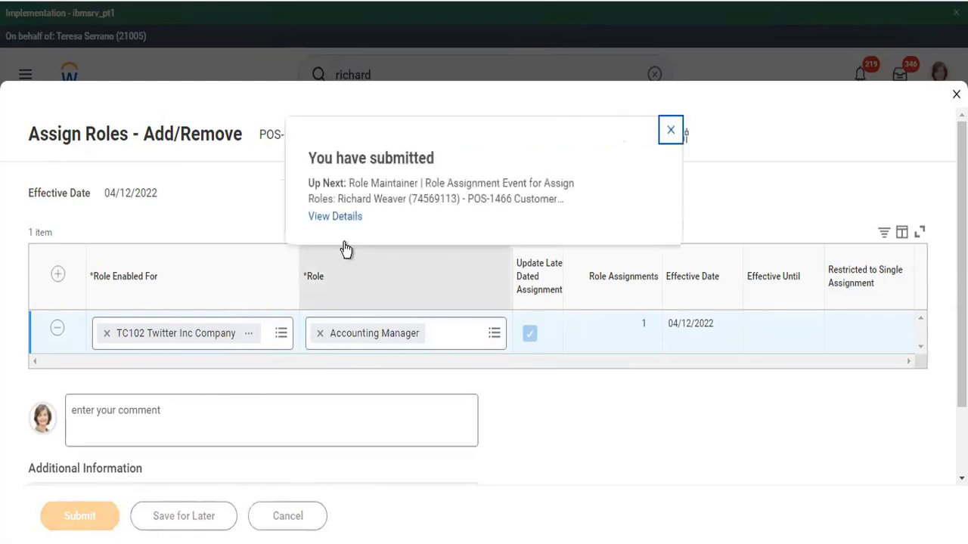
# Open the submission's details and Process History, then a listed Role Maintainer's related actions
pyautogui.click(339, 217)
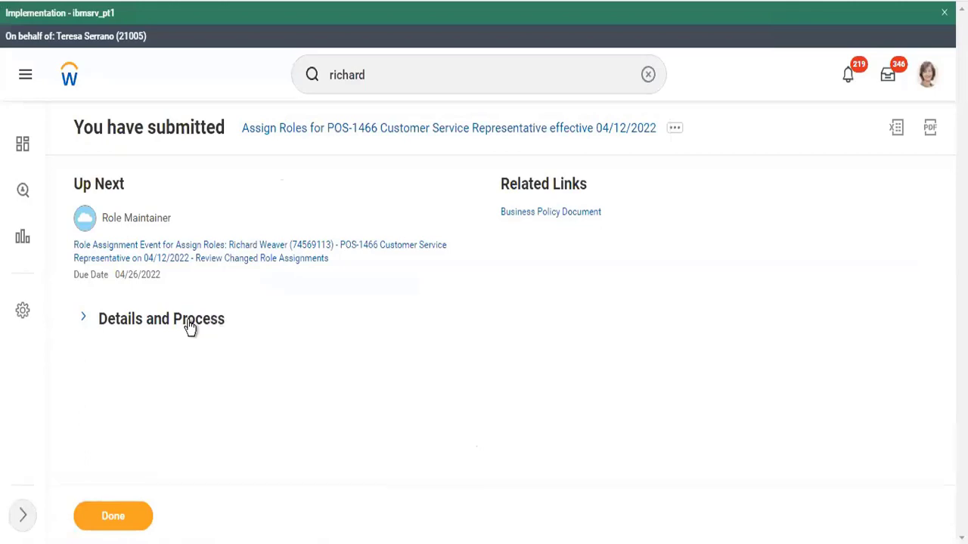
pyautogui.click(191, 323)
pyautogui.scroll(-2, 374, 363)
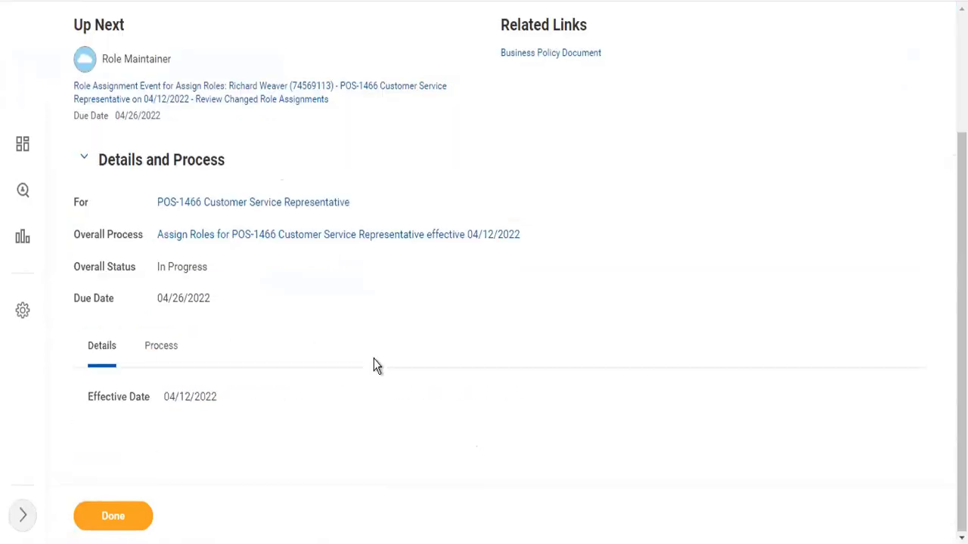
pyautogui.doubleClick(160, 349)
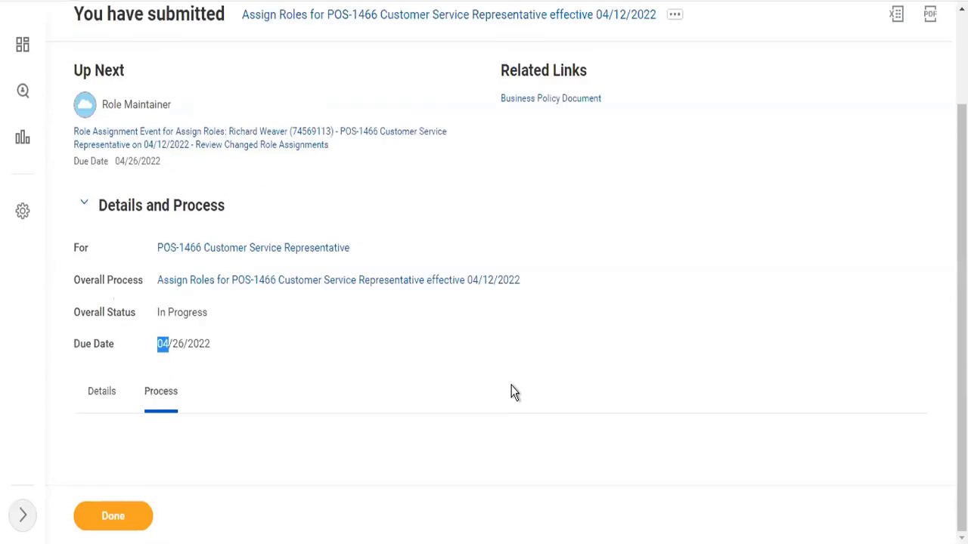
pyautogui.scroll(-5, 616, 414)
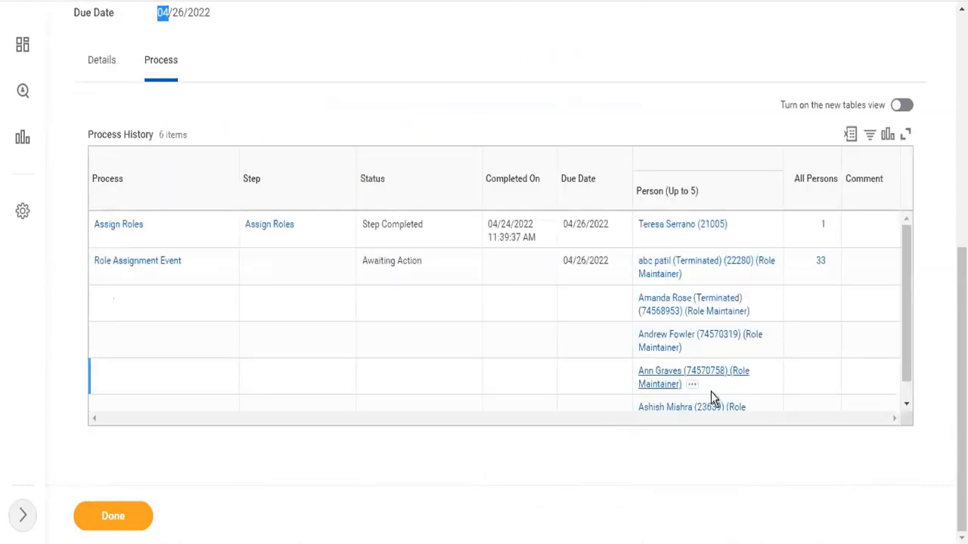
pyautogui.click(693, 386)
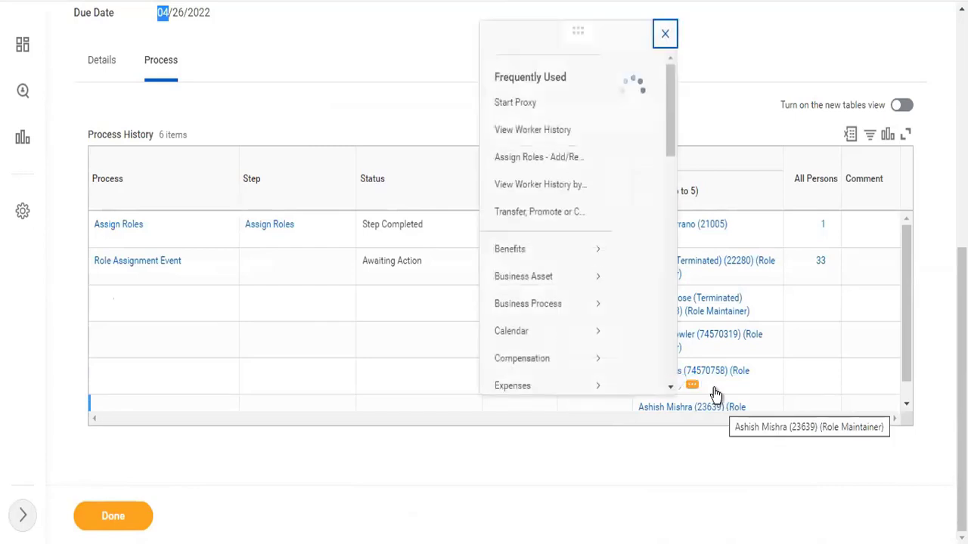
# Start a proxy session as that Role Maintainer approver
pyautogui.click(113, 122)
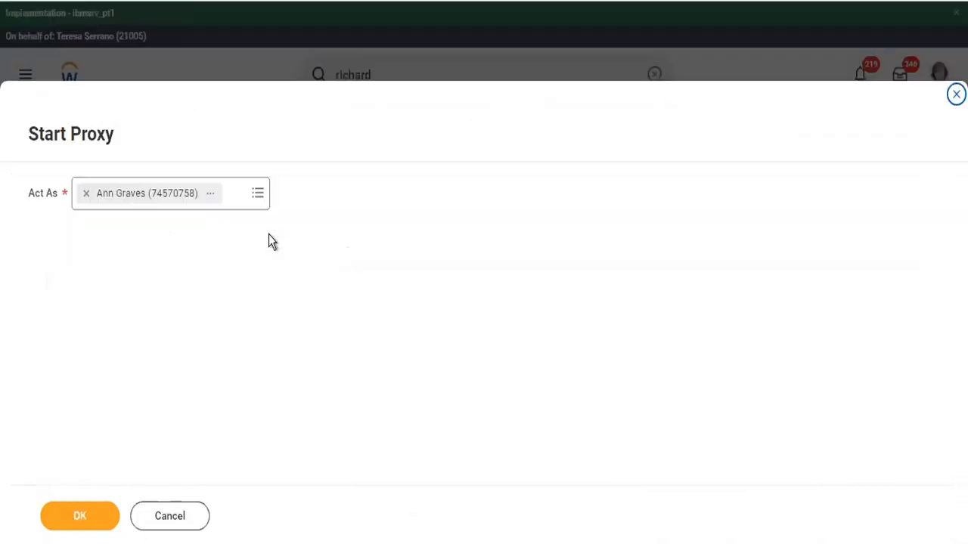
pyautogui.click(80, 522)
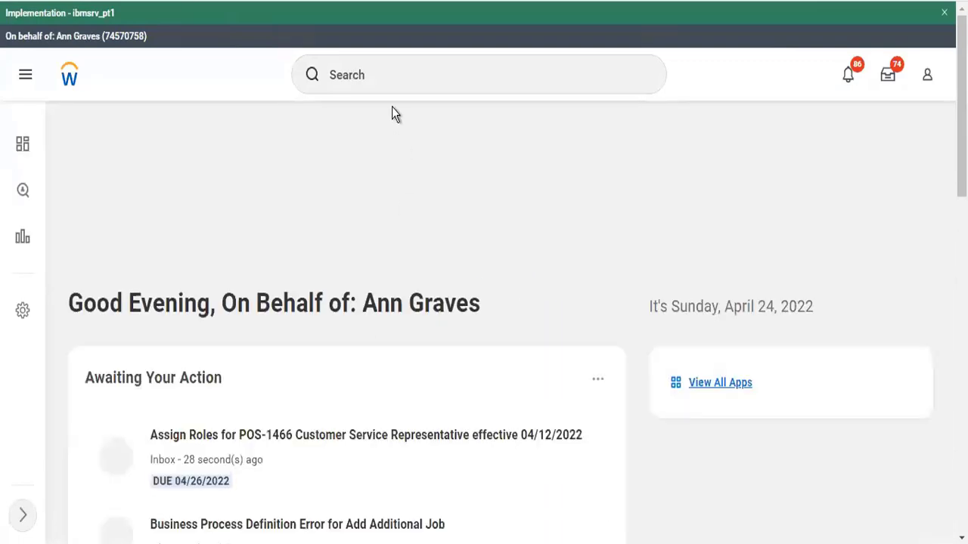
# Approve the inbox task assigning Accounting Manager to POS-1466 Customer Service Representative
pyautogui.click(325, 459)
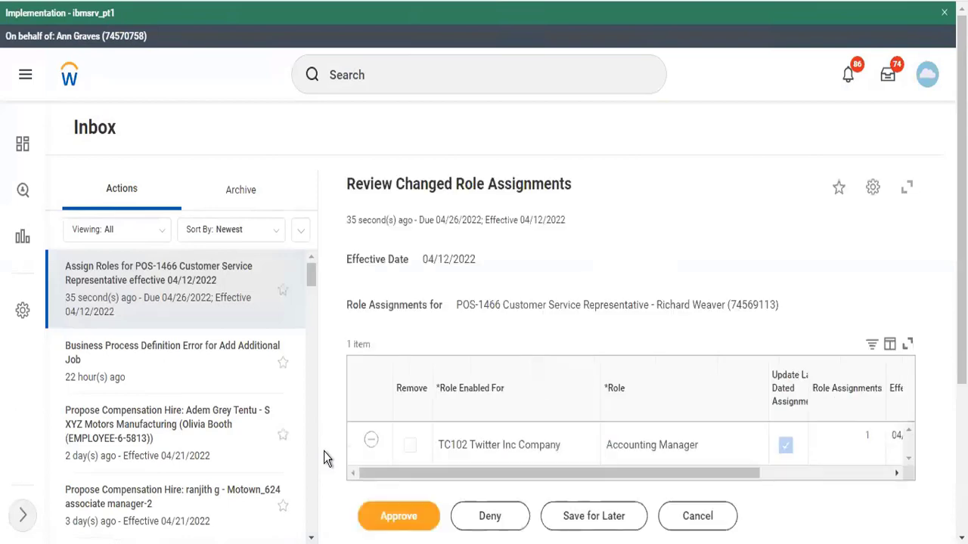
pyautogui.click(391, 522)
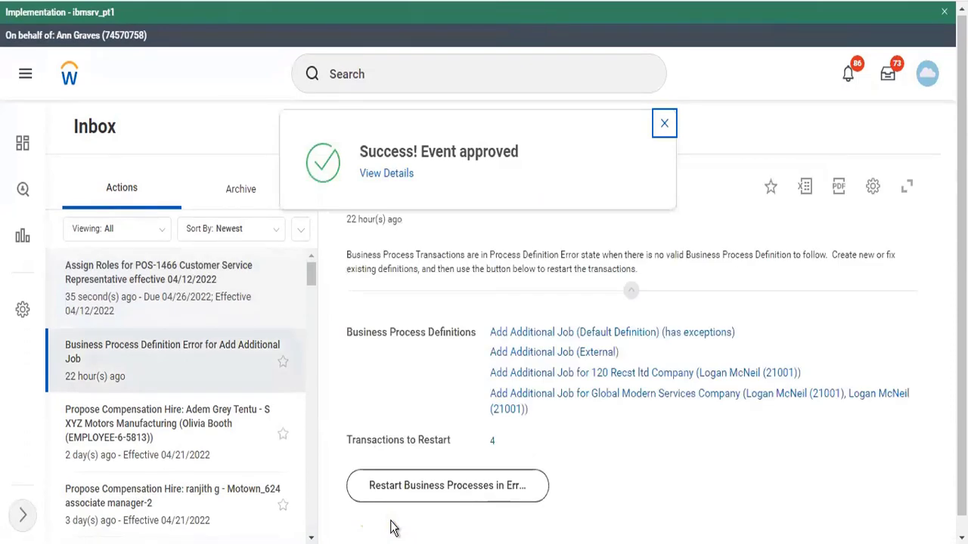
pyautogui.click(385, 74)
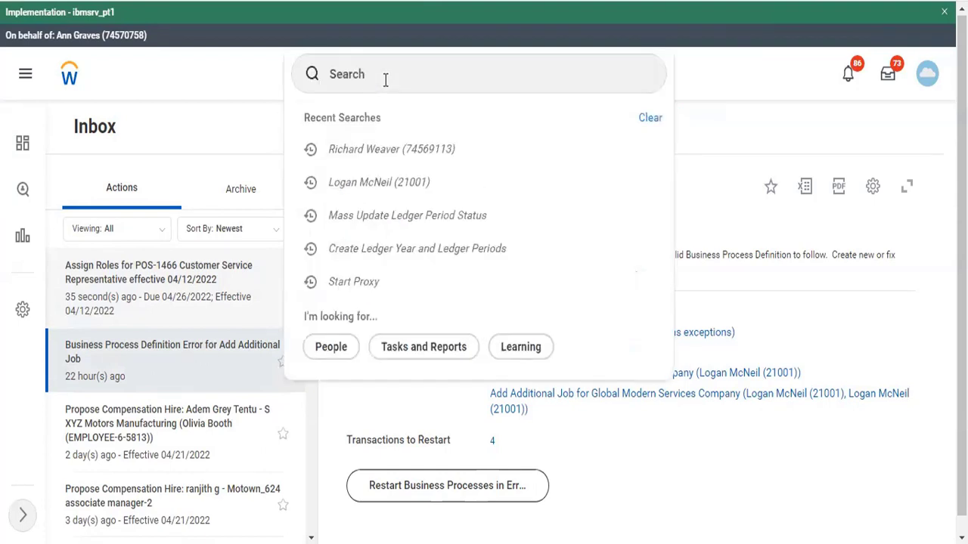
pyautogui.click(384, 75)
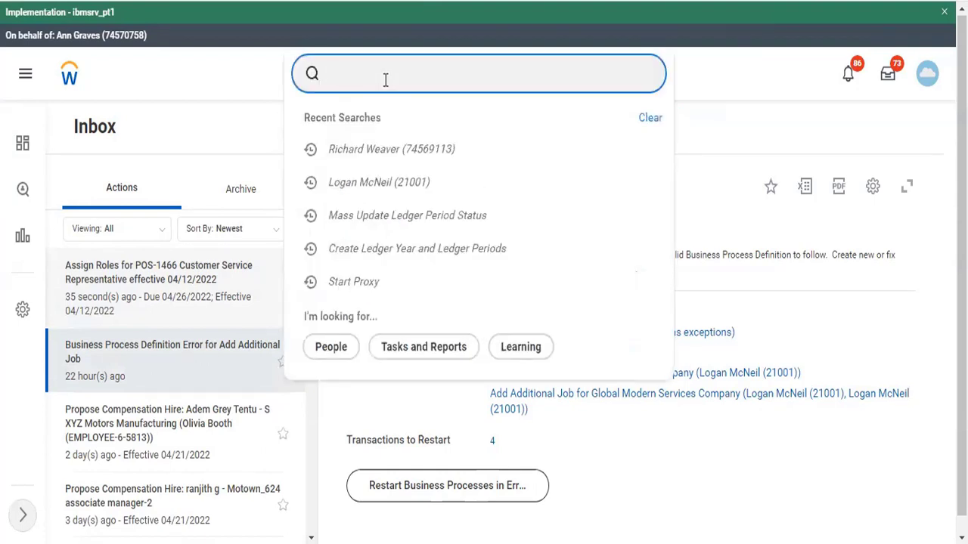
pyautogui.write('start prox')
pyautogui.press('Return')
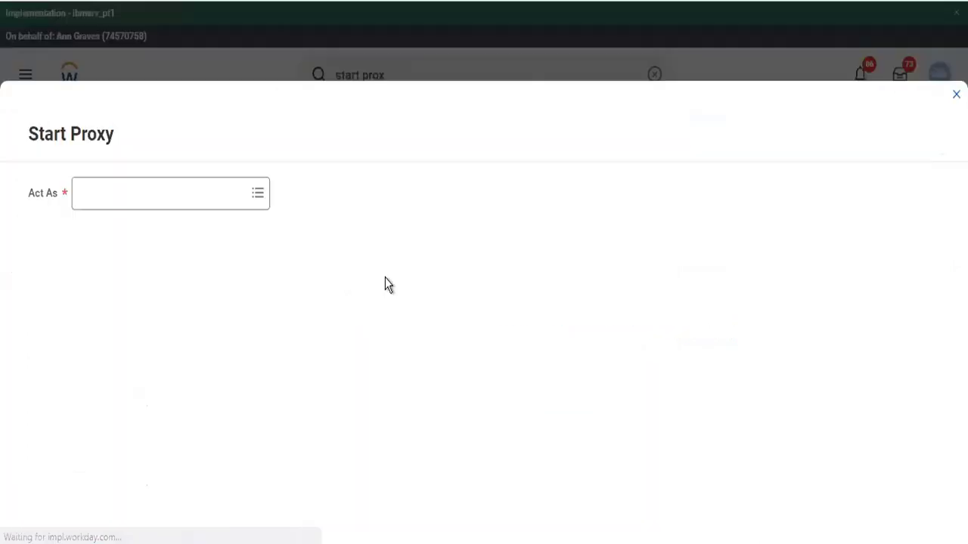
pyautogui.click(181, 195)
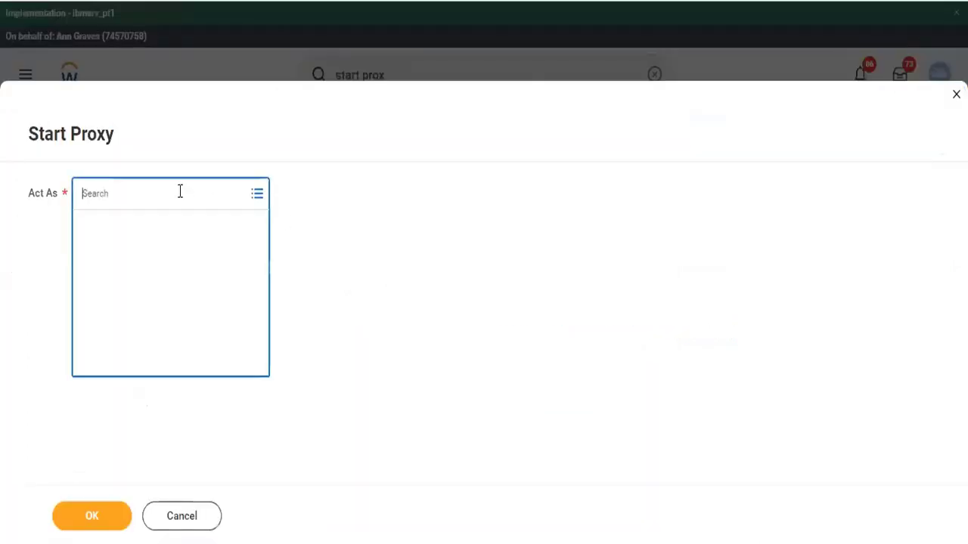
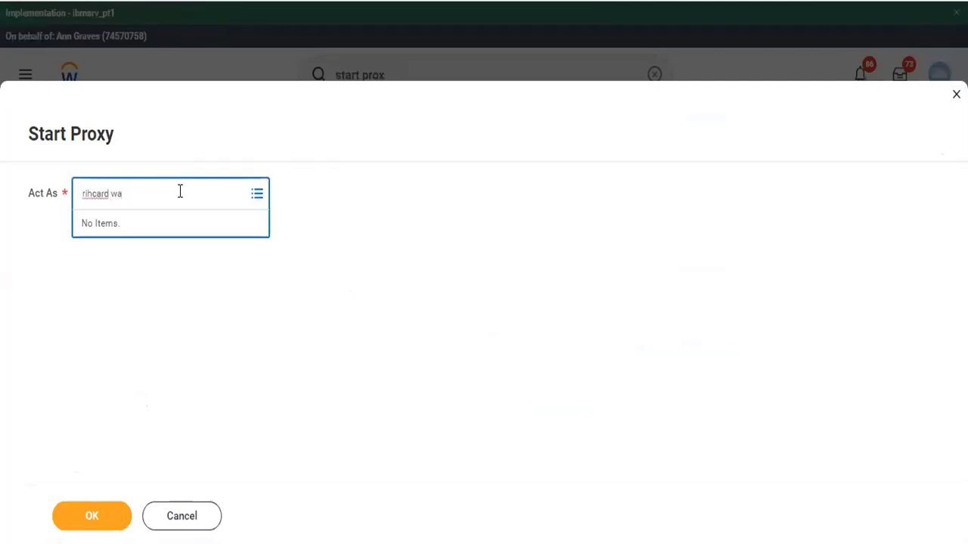
pyautogui.press('Return')
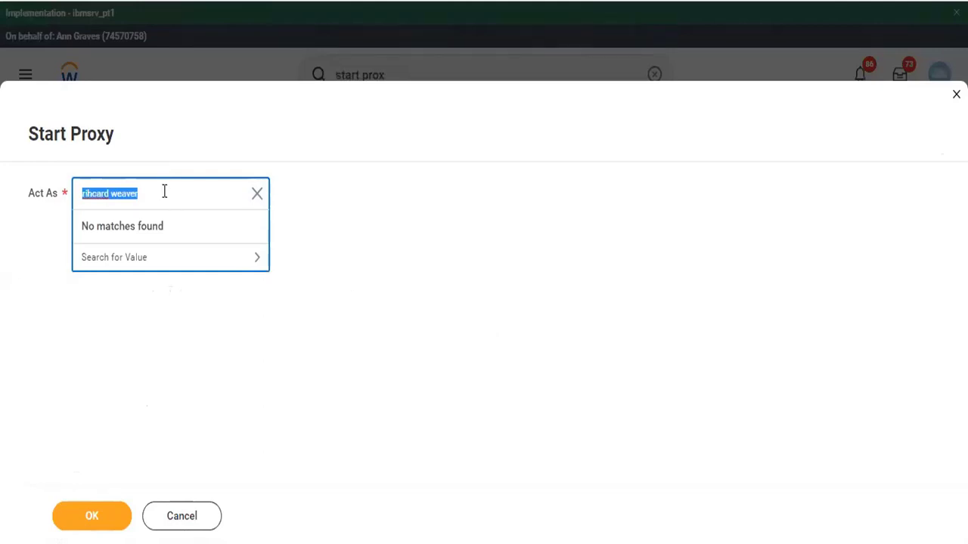
pyautogui.click(257, 194)
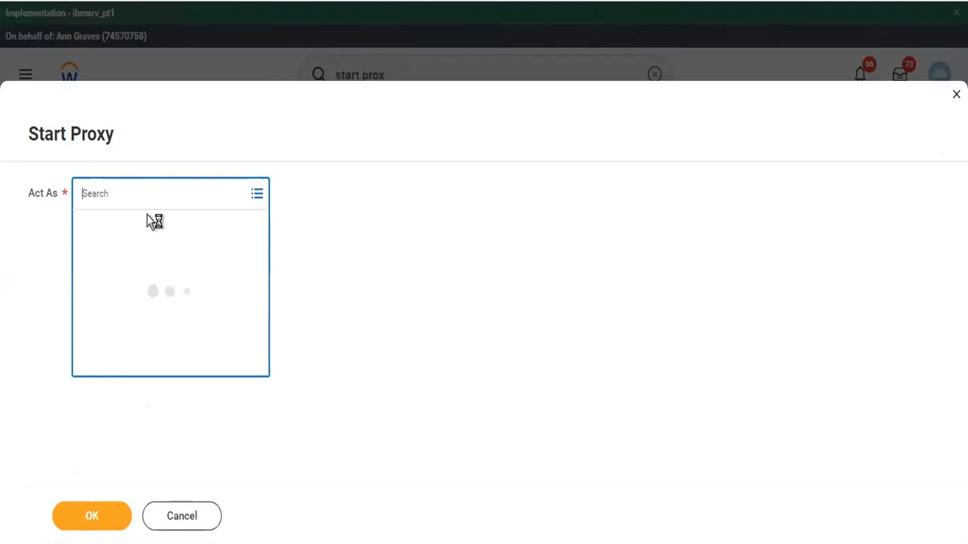
pyautogui.write('r')
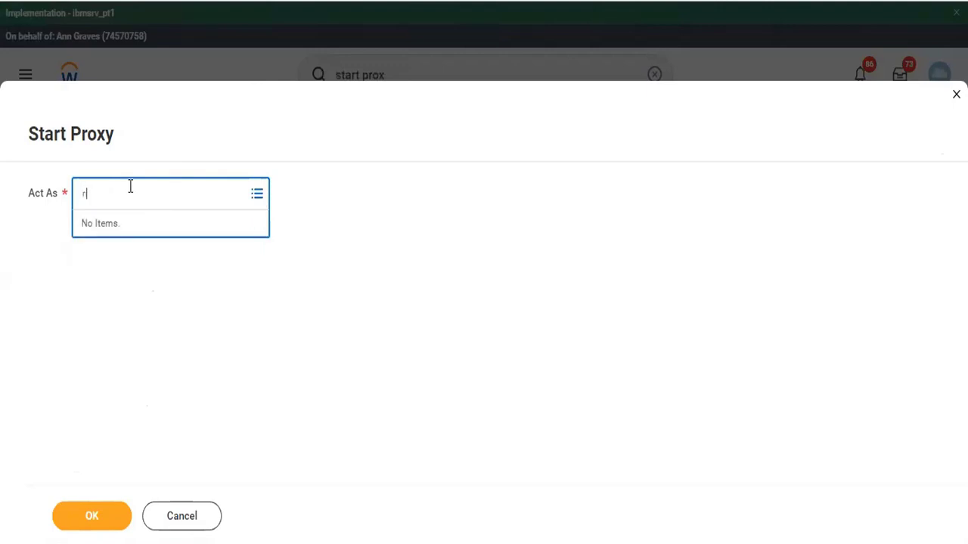
pyautogui.write('ichard we')
pyautogui.press('Return')
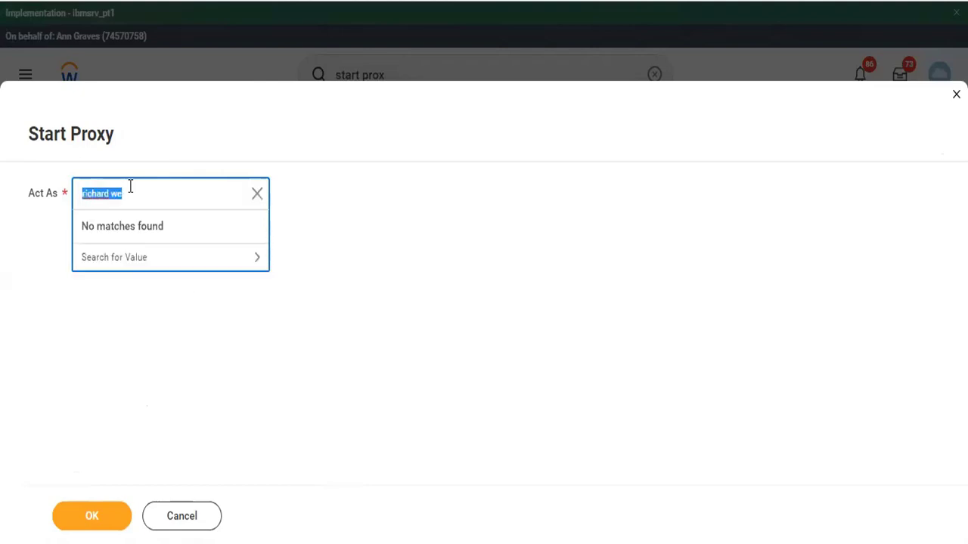
pyautogui.click(131, 186)
pyautogui.press('BackSpace')
pyautogui.press('Return')
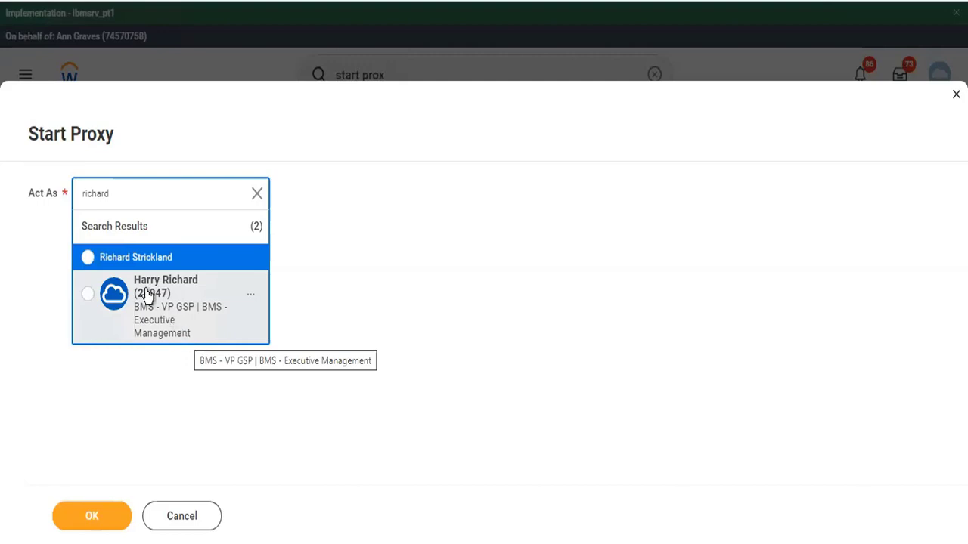
pyautogui.click(115, 260)
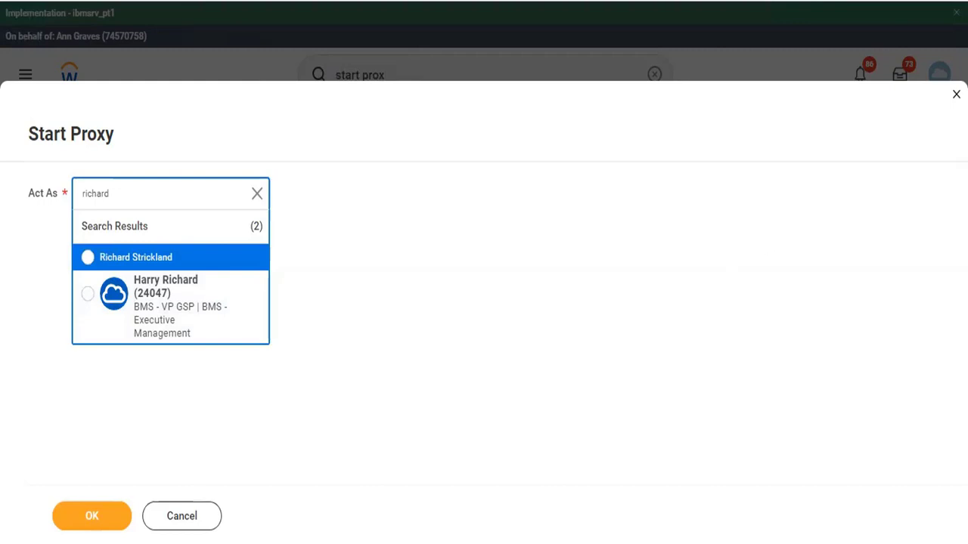
pyautogui.click(700, 205)
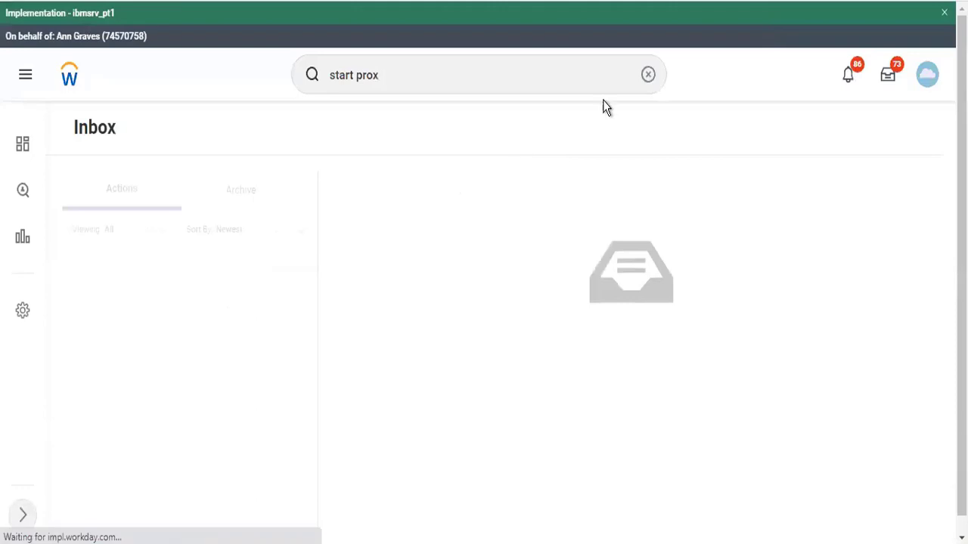
# Run the Stop Proxy task from search and confirm, returning to your own home page
pyautogui.click(648, 74)
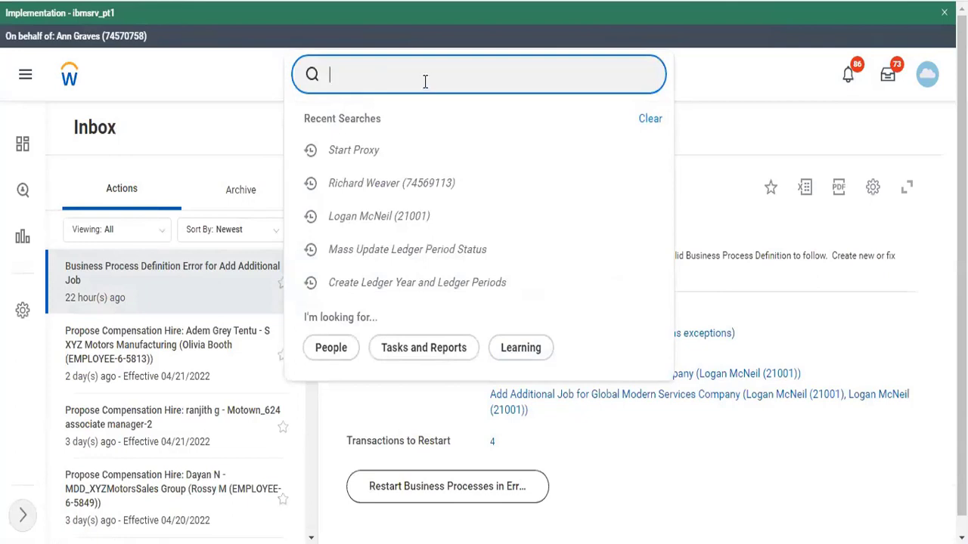
pyautogui.write('stop prox')
pyautogui.press('Return')
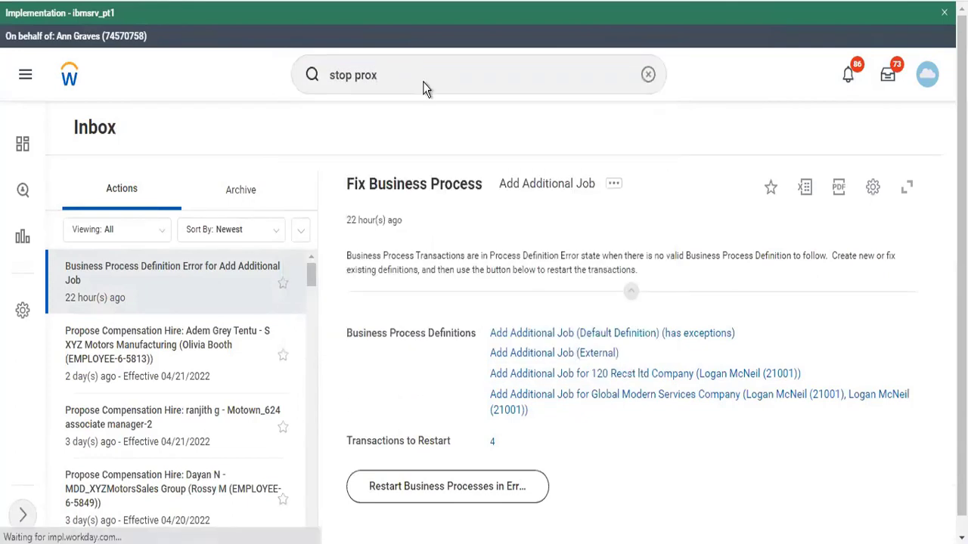
pyautogui.click(330, 338)
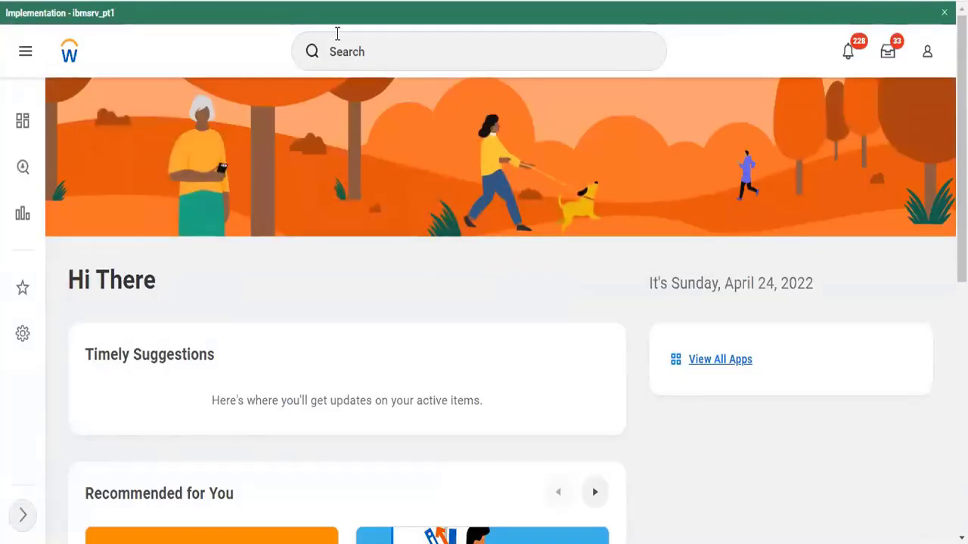
# Open the TC102 Twitter Inc Company page and its Roles tab
pyautogui.click(335, 50)
pyautogui.write('to')
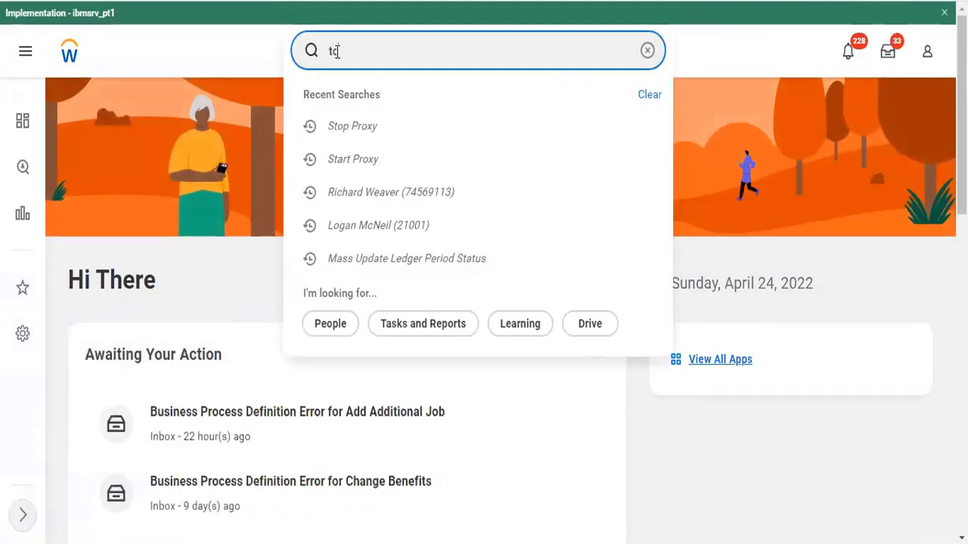
pyautogui.write('102')
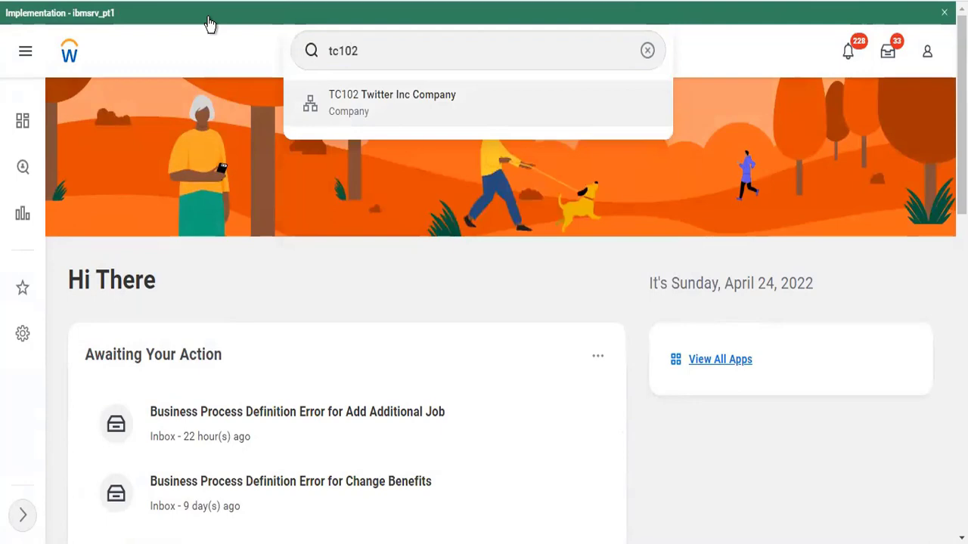
pyautogui.press('Return')
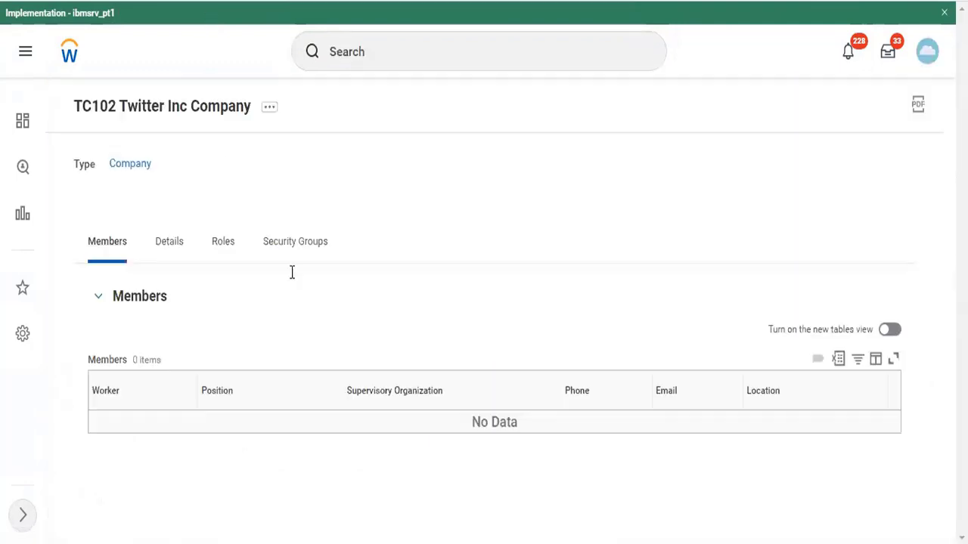
pyautogui.click(230, 246)
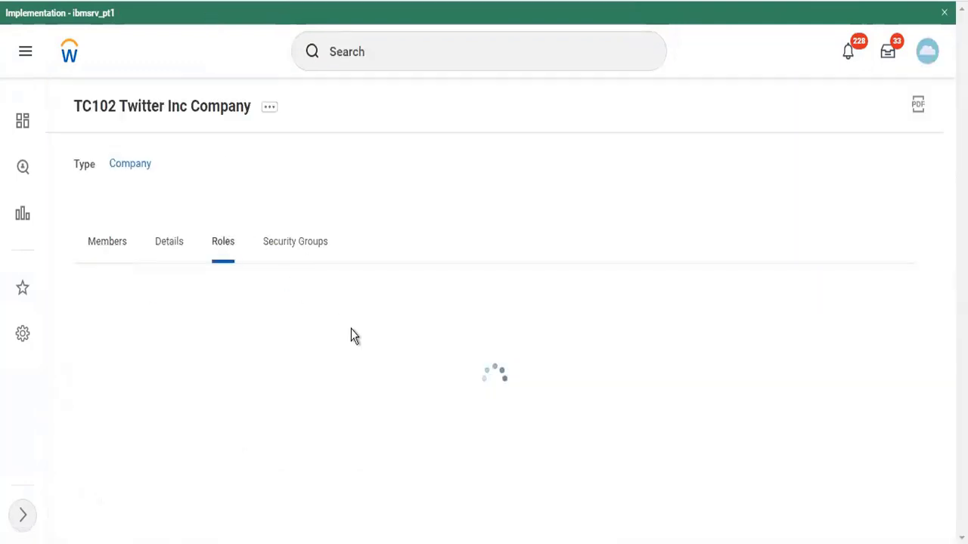
pyautogui.scroll(-3, 353, 335)
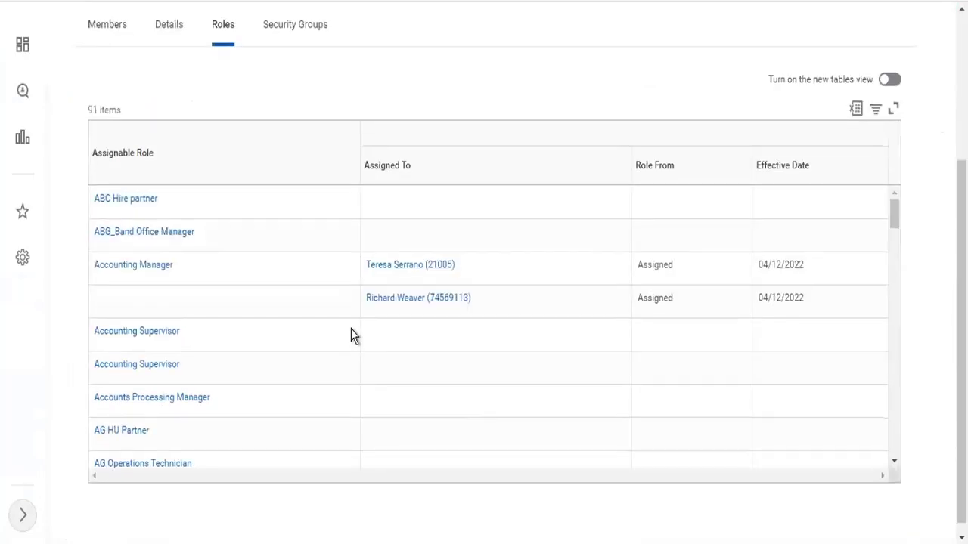
# Inspect the details of both Accounting Manager assignees
pyautogui.click(482, 300)
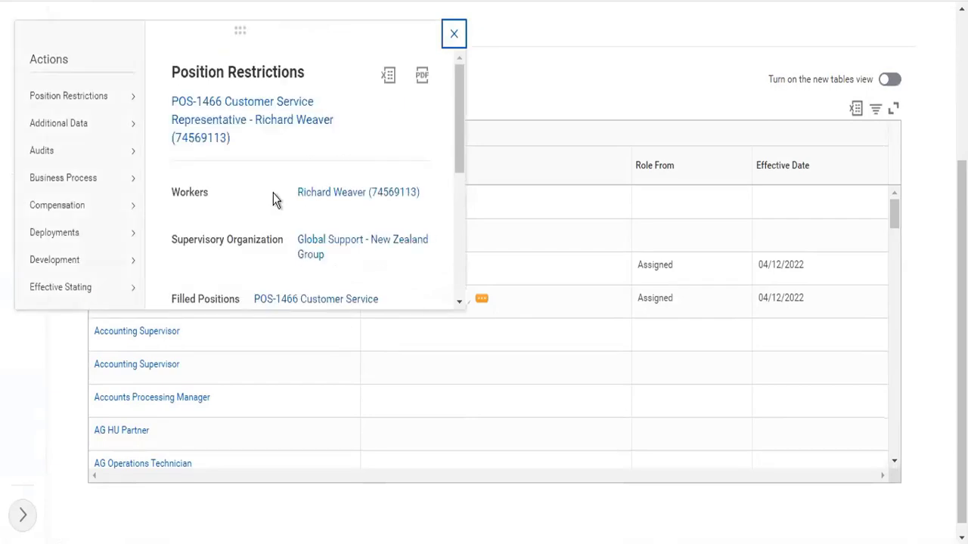
pyautogui.click(586, 85)
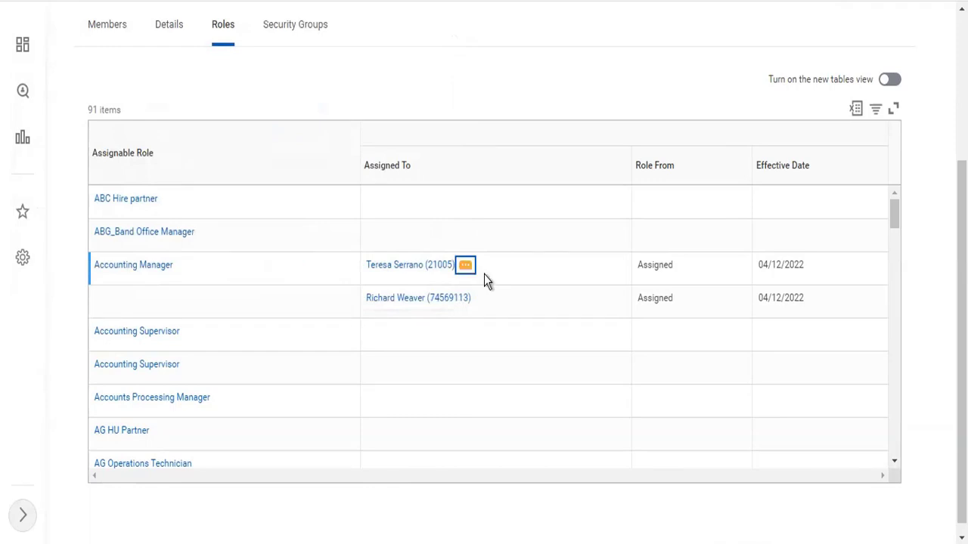
pyautogui.click(484, 274)
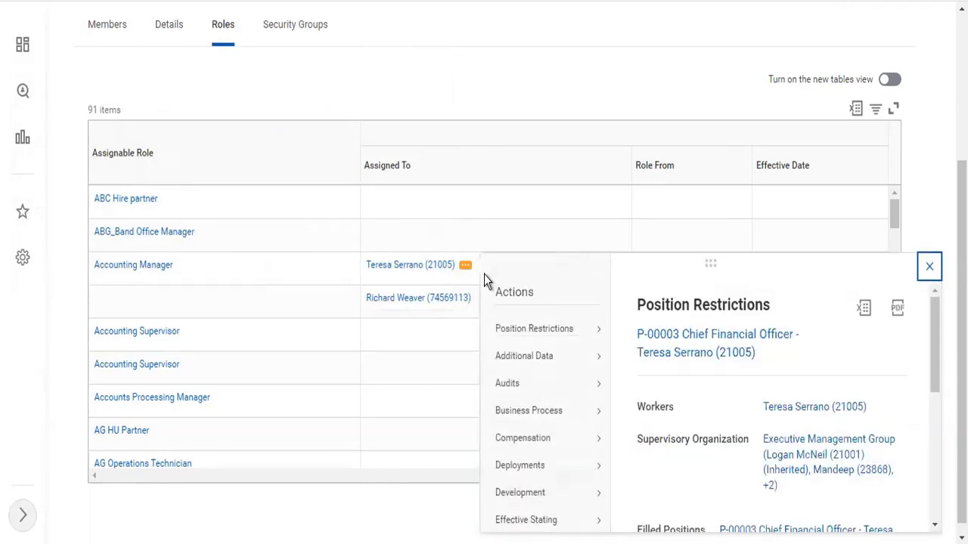
pyautogui.click(362, 129)
pyautogui.scroll(3, 362, 128)
# Browse TC102's related actions menu to the Roles submenu showing Assign Roles and View Roles
pyautogui.click(270, 108)
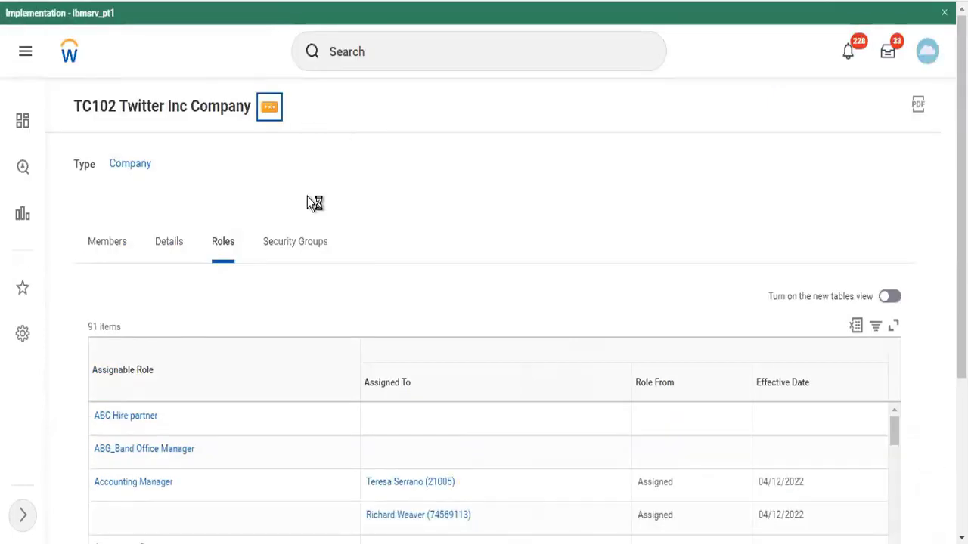
pyautogui.moveTo(331, 282)
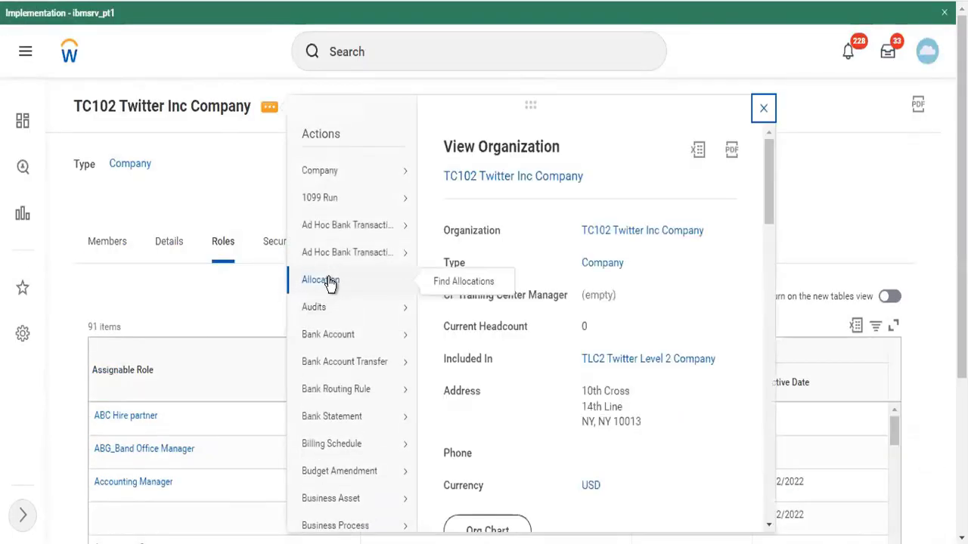
pyautogui.scroll(-20, 331, 281)
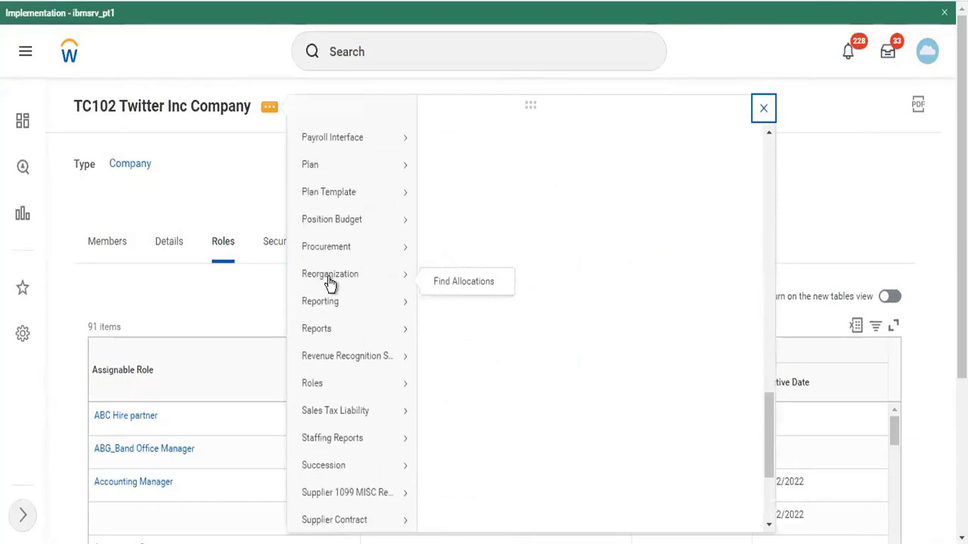
pyautogui.scroll(-3, 362, 390)
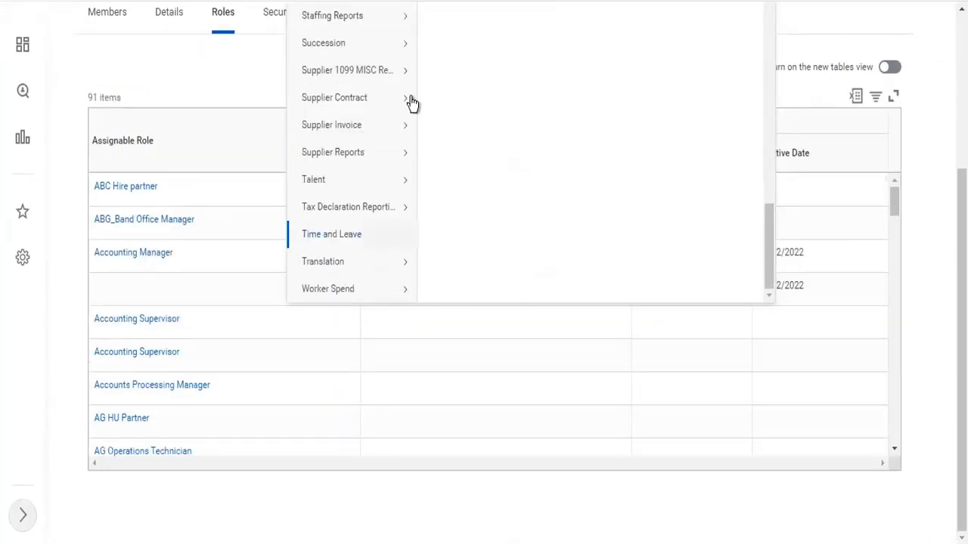
pyautogui.scroll(15, 372, 122)
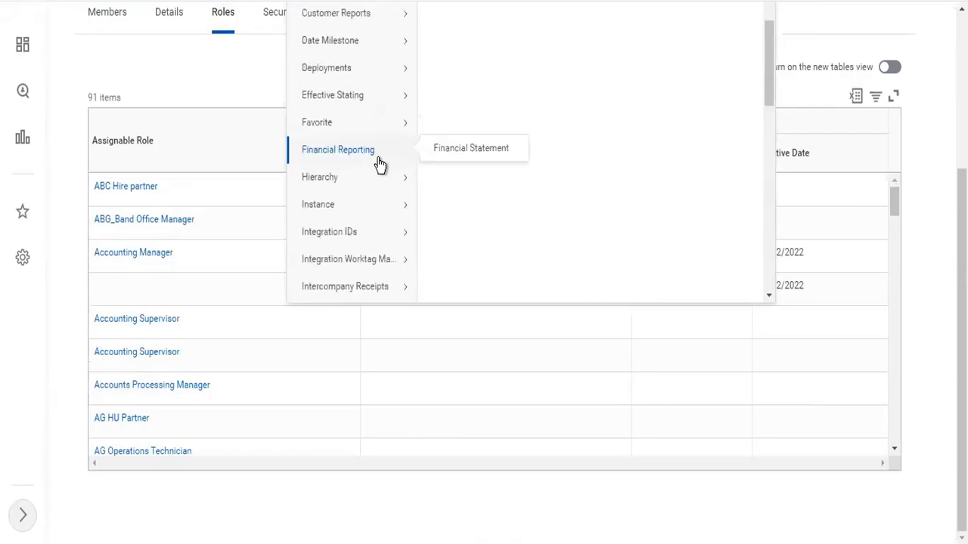
pyautogui.scroll(5, 378, 162)
pyautogui.scroll(3, 277, 144)
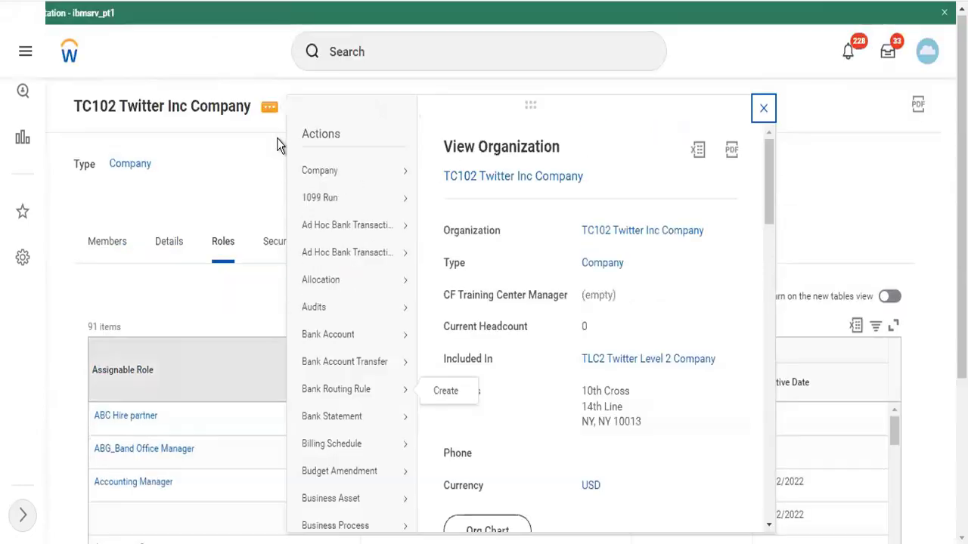
pyautogui.scroll(-10, 390, 465)
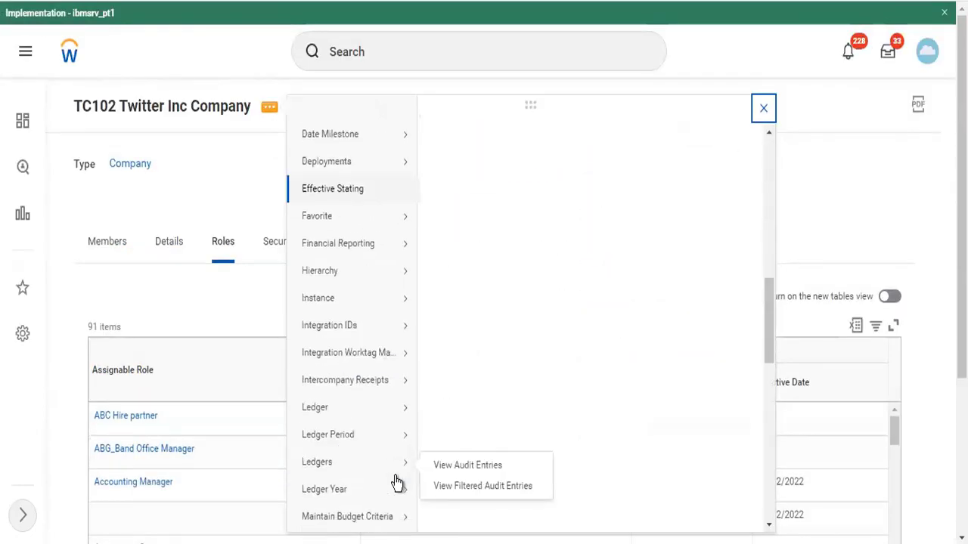
pyautogui.scroll(-5, 369, 372)
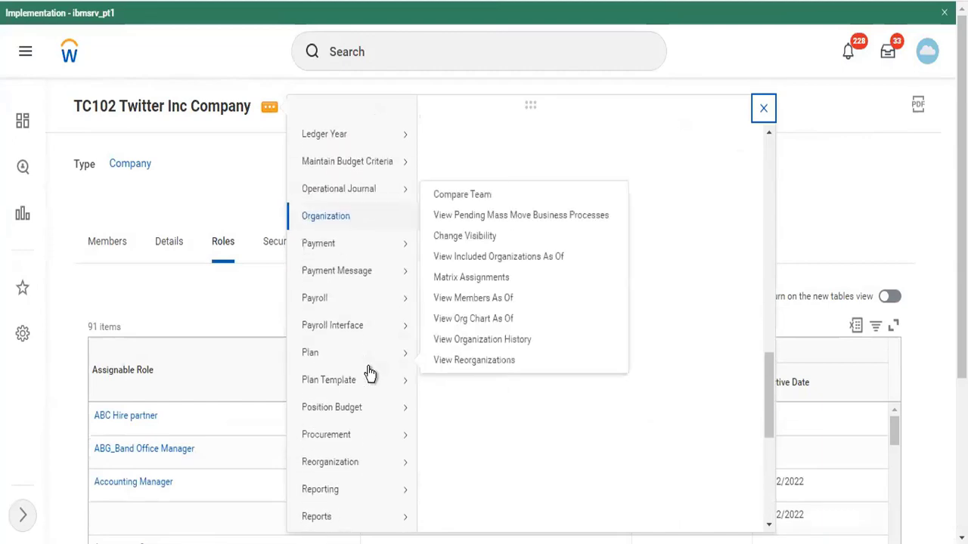
pyautogui.scroll(-5, 370, 372)
pyautogui.moveTo(372, 309)
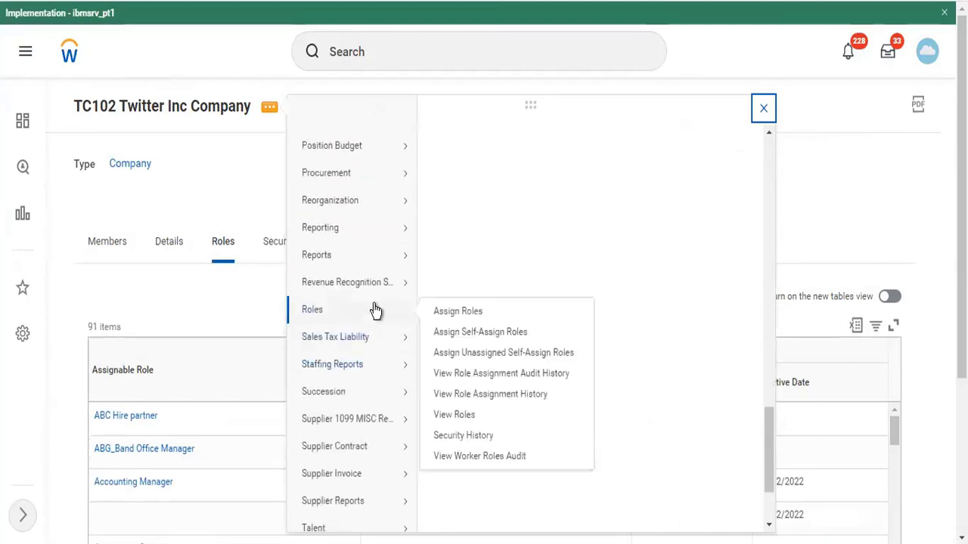
# Open Assign Roles for TC102 and remove both current Accounting Manager assignees
pyautogui.click(455, 316)
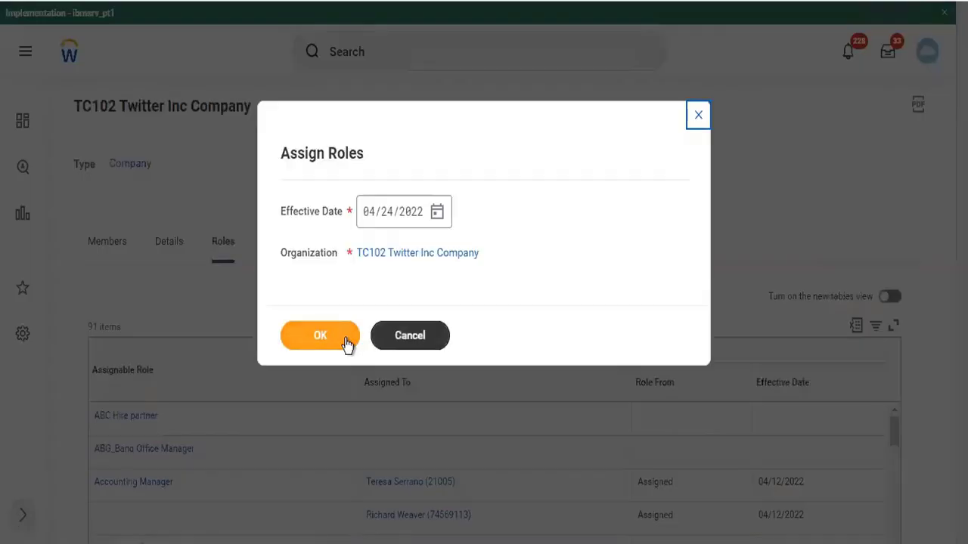
pyautogui.click(346, 342)
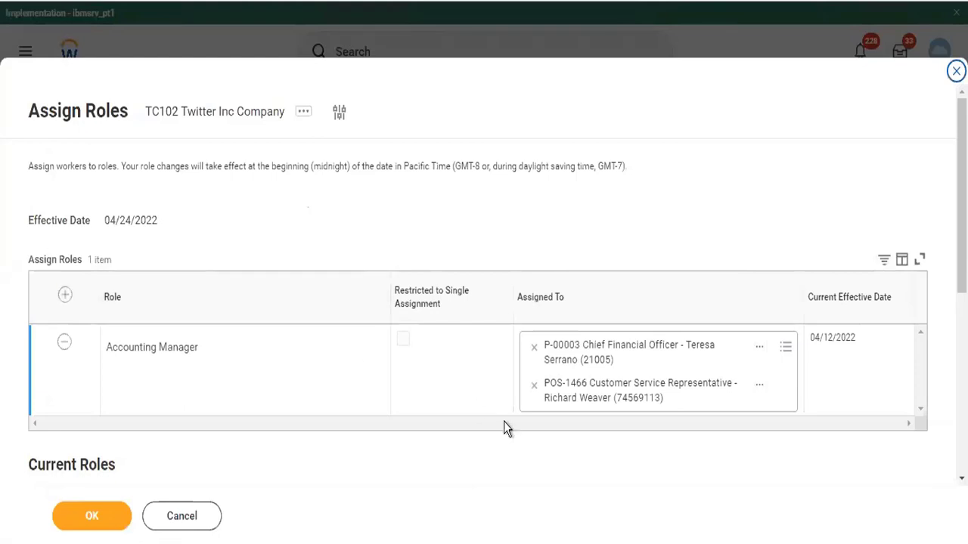
pyautogui.click(535, 348)
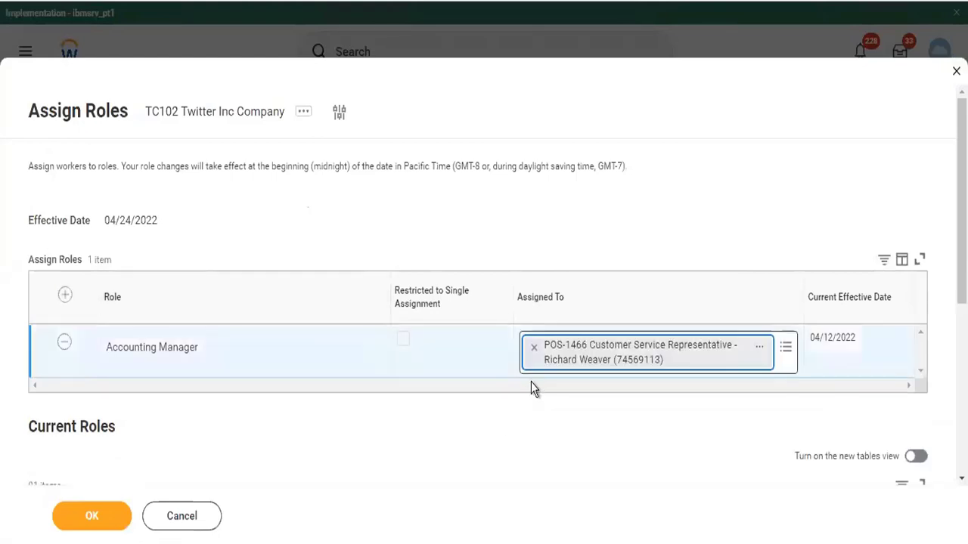
pyautogui.click(534, 348)
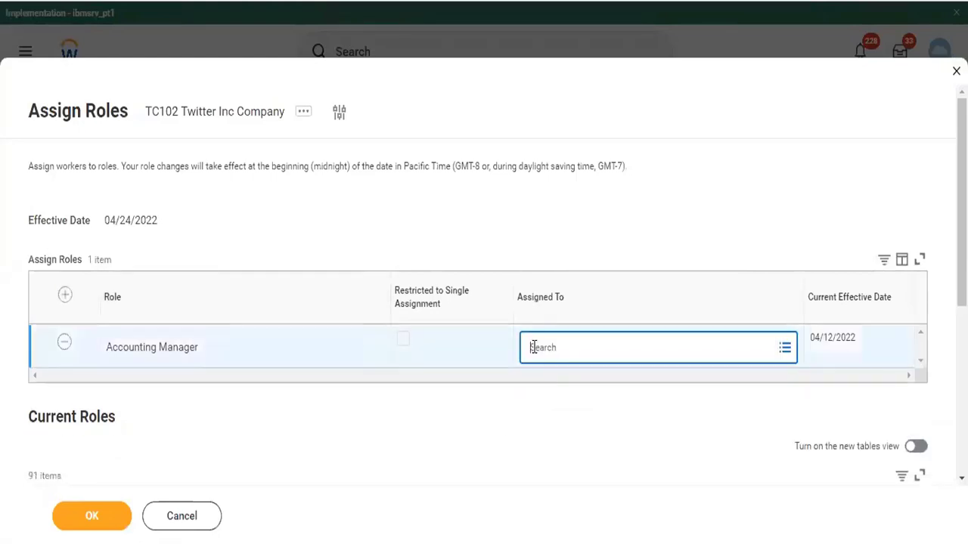
# Assign Accounting Manager to position P-00003 Chief Financial Officer and review its details
pyautogui.click(534, 348)
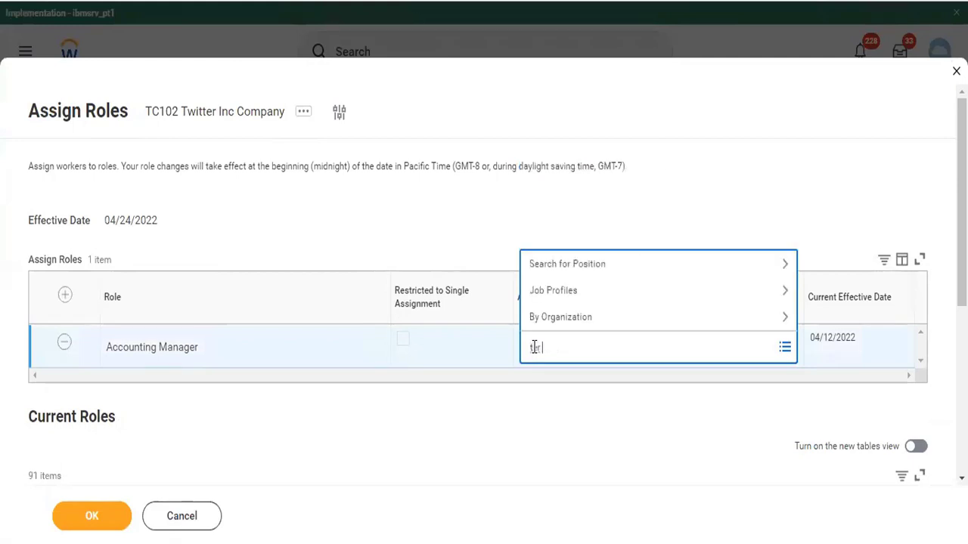
pyautogui.write('ter ser')
pyautogui.press('Return')
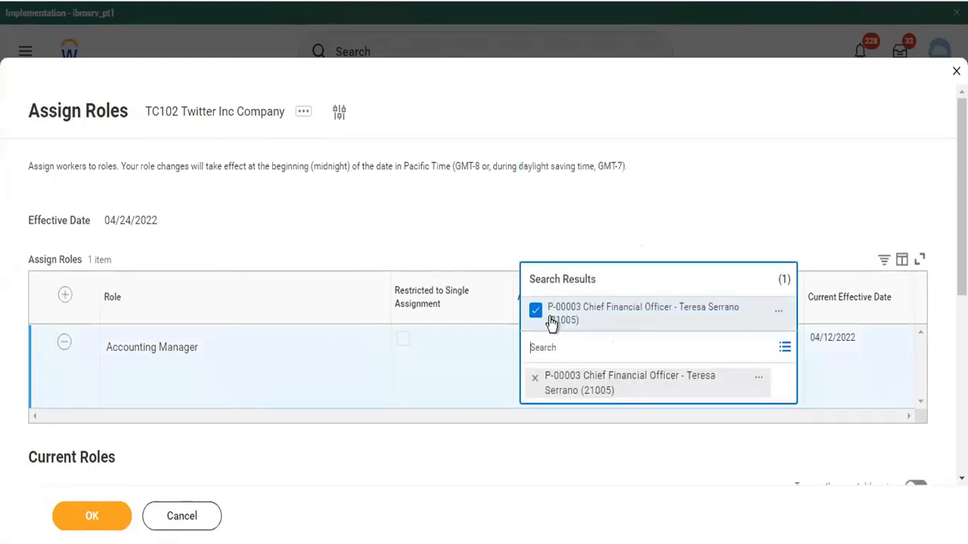
pyautogui.click(778, 313)
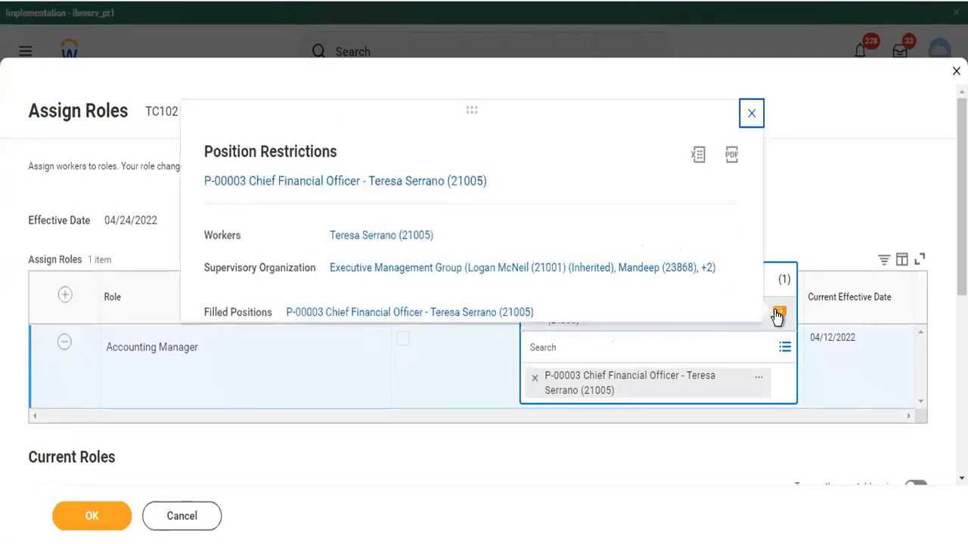
pyautogui.click(751, 114)
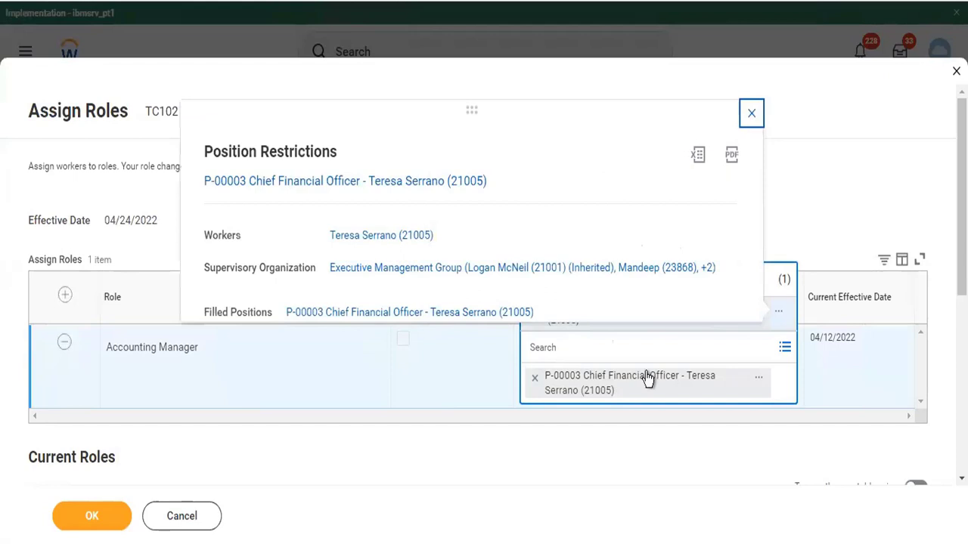
# Remove the Accounting Manager row, submit, and review TC102's 90-item Roles list
pyautogui.click(65, 345)
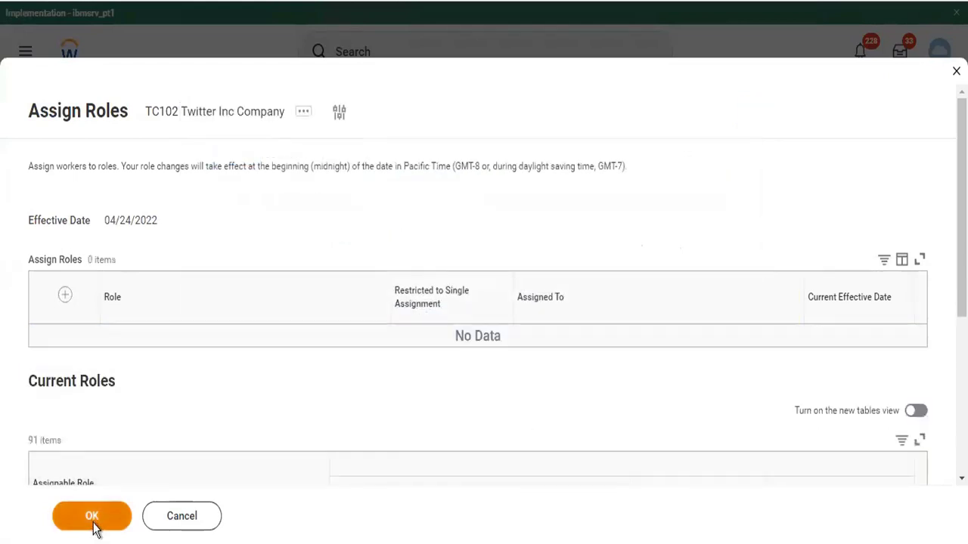
pyautogui.click(93, 522)
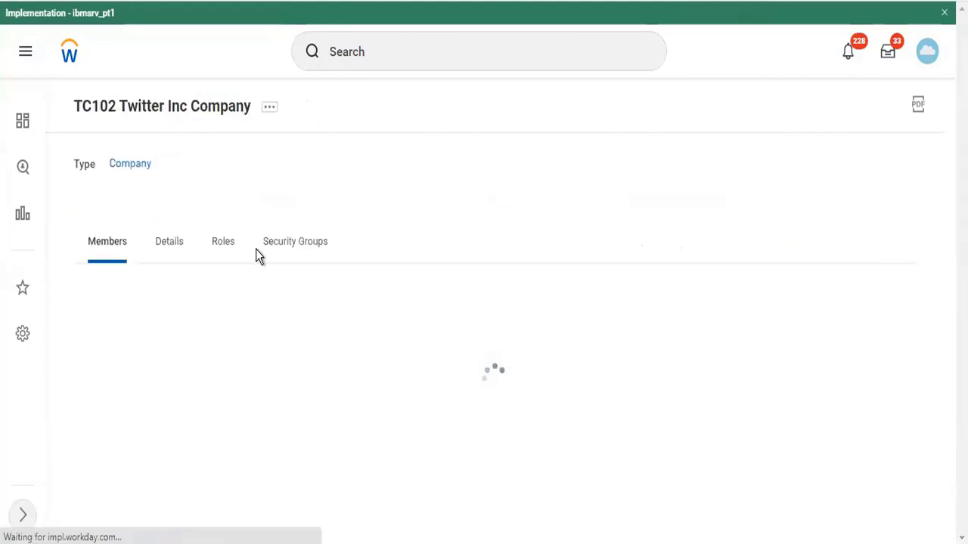
pyautogui.click(229, 248)
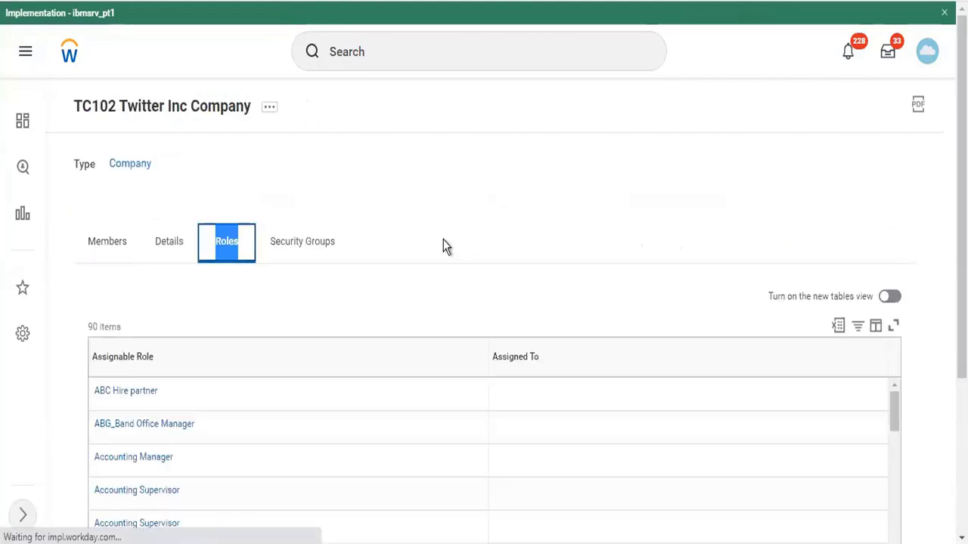
pyautogui.scroll(-3, 443, 245)
pyautogui.scroll(-3, 344, 303)
pyautogui.scroll(3, 344, 299)
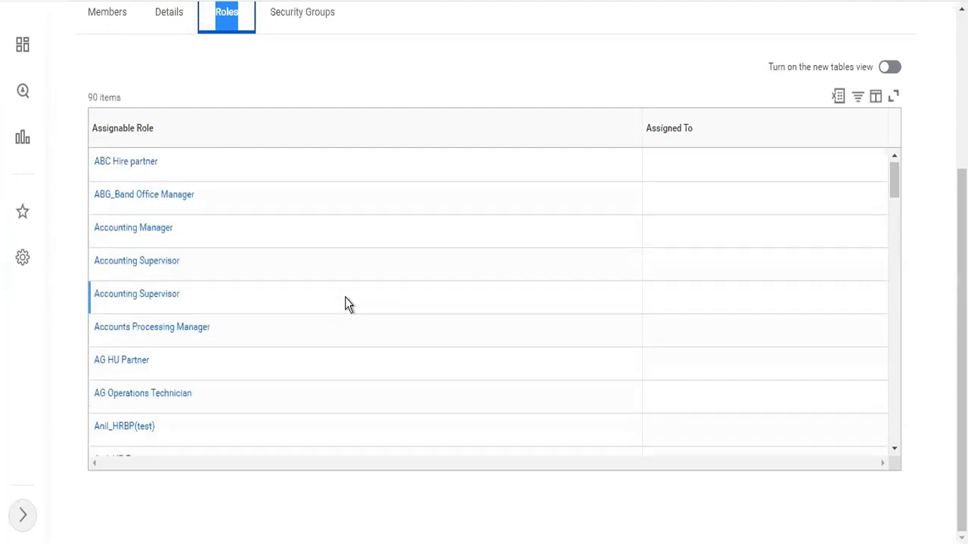
pyautogui.scroll(3, 397, 72)
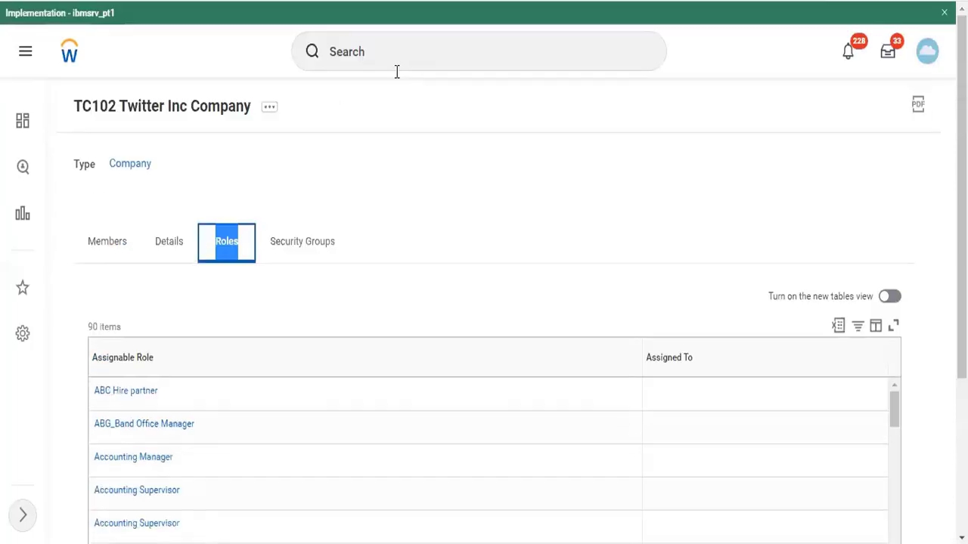
# Open the Chief Financial Officer worker's profile from search, then clear the search box
pyautogui.click(396, 53)
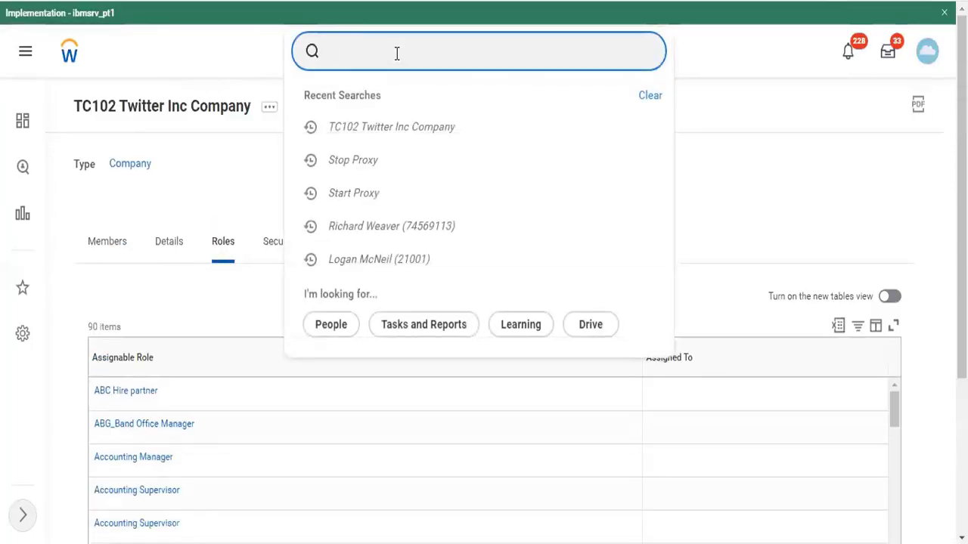
pyautogui.write('te ser')
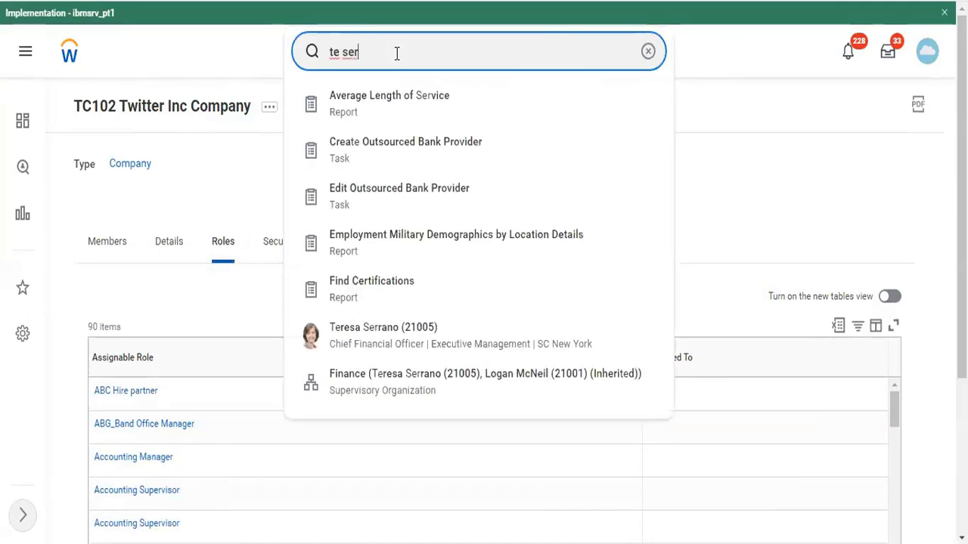
pyautogui.press('Down')
pyautogui.press('Down')
pyautogui.press('Down')
pyautogui.press('Down')
pyautogui.press('Down')
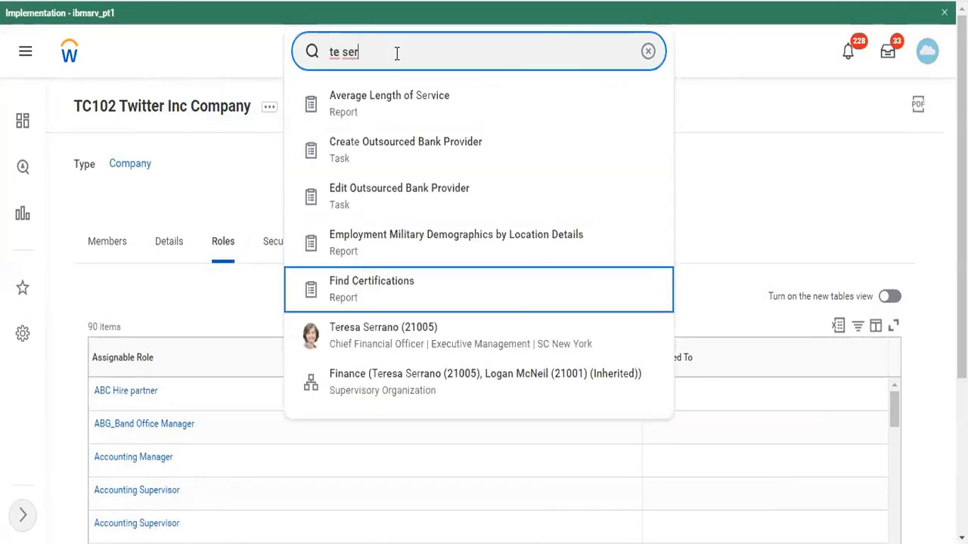
pyautogui.press('Escape')
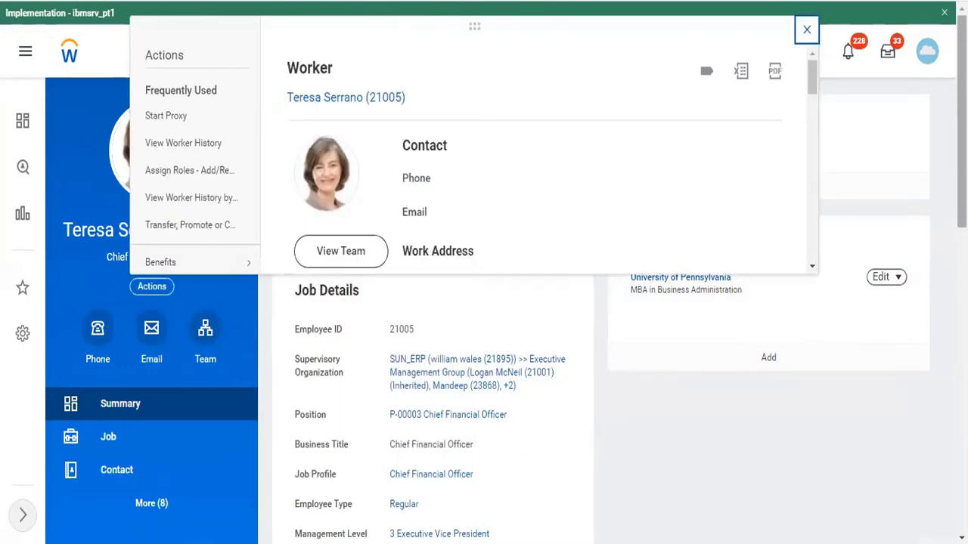
pyautogui.click(806, 30)
pyautogui.click(648, 53)
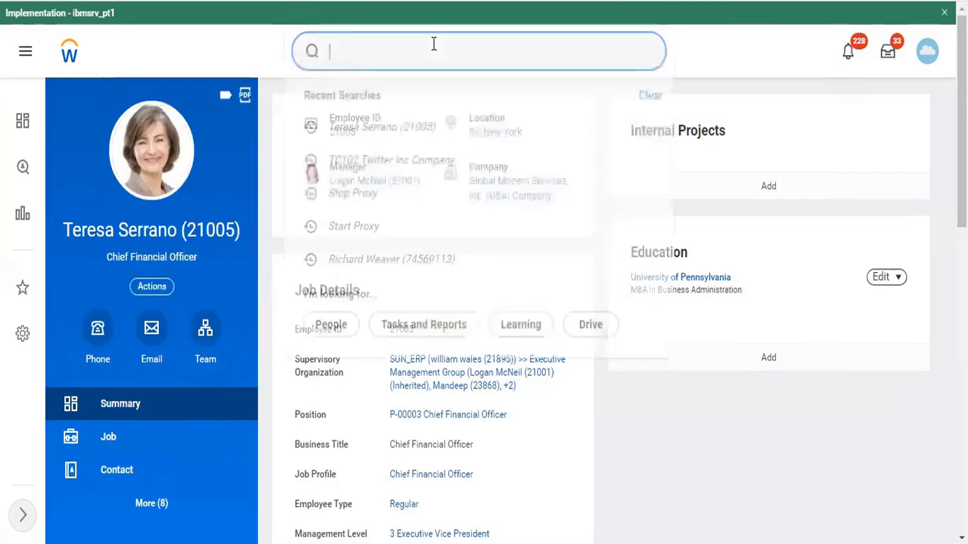
# Open the Create Ledger Year and Ledger Periods task via a 'ledger' search
pyautogui.write('cr ed')
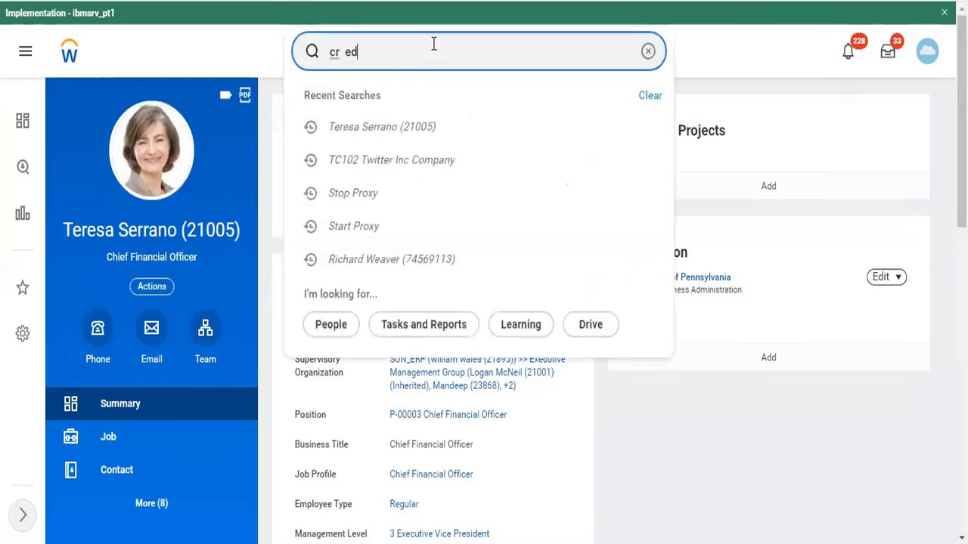
pyautogui.press('BackSpace')
pyautogui.press('BackSpace')
pyautogui.press('BackSpace')
pyautogui.write('ledger')
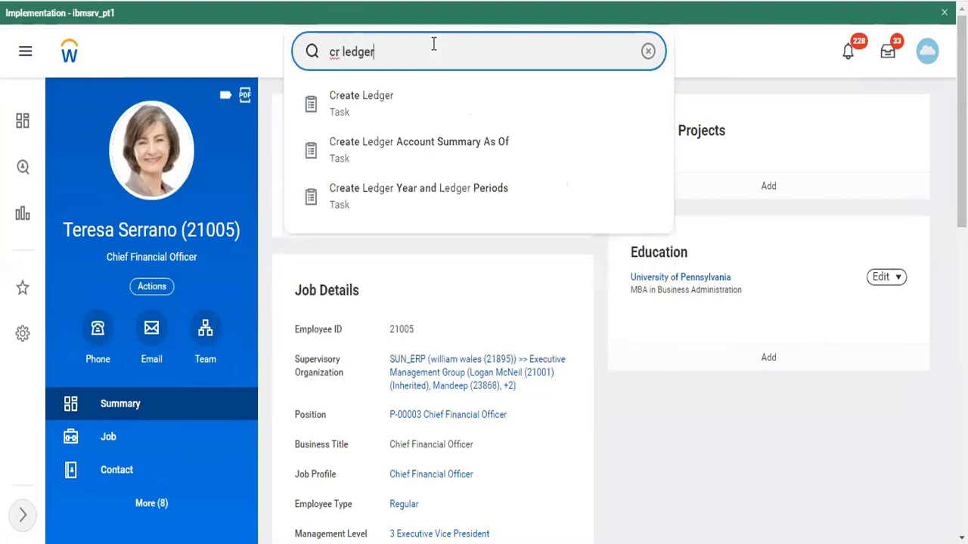
pyautogui.press('Down')
pyautogui.press('Down')
pyautogui.press('Down')
pyautogui.press('Down')
pyautogui.press('Down')
pyautogui.press('Down')
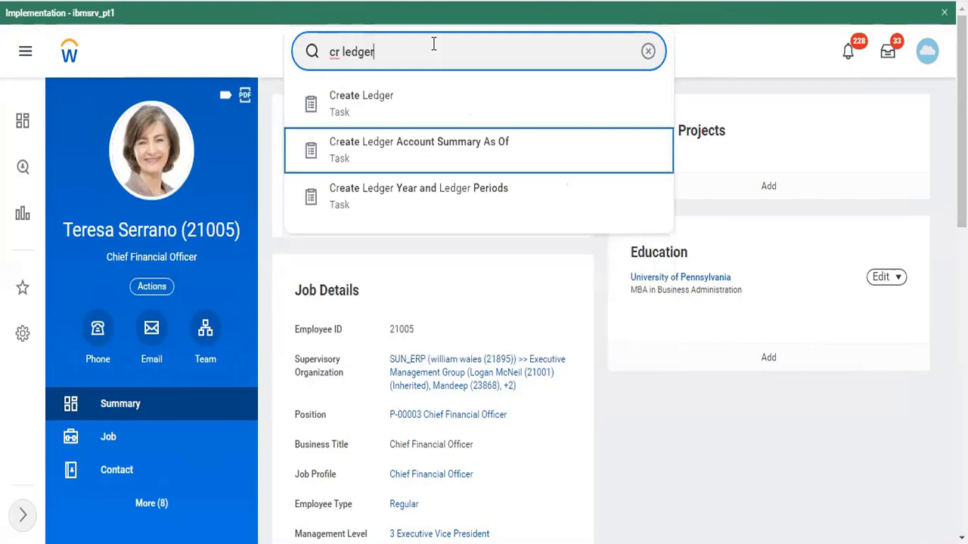
pyautogui.press('Down')
pyautogui.press('Return')
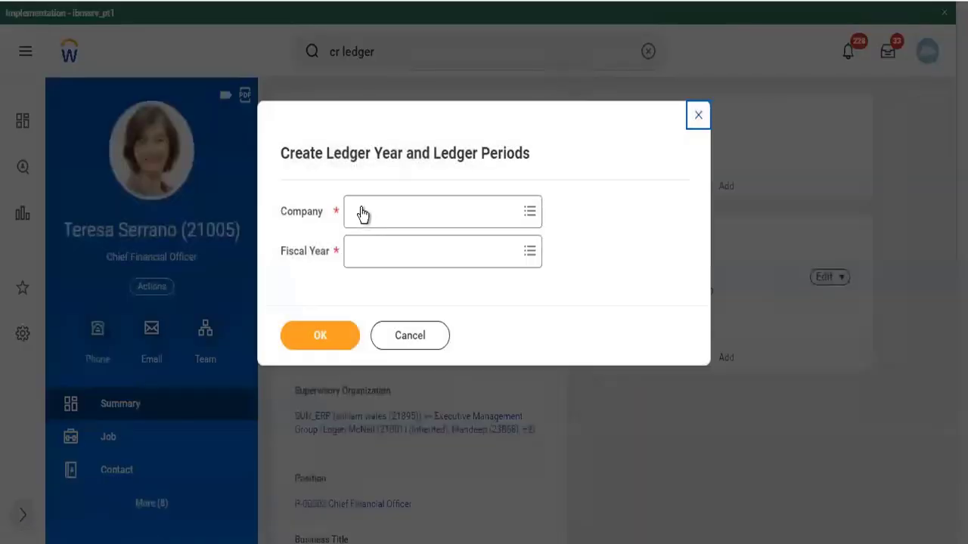
# Set company to TC102 Twitter Inc Company and browse fiscal years by Fiscal Year type
pyautogui.click(364, 213)
pyautogui.write('tc')
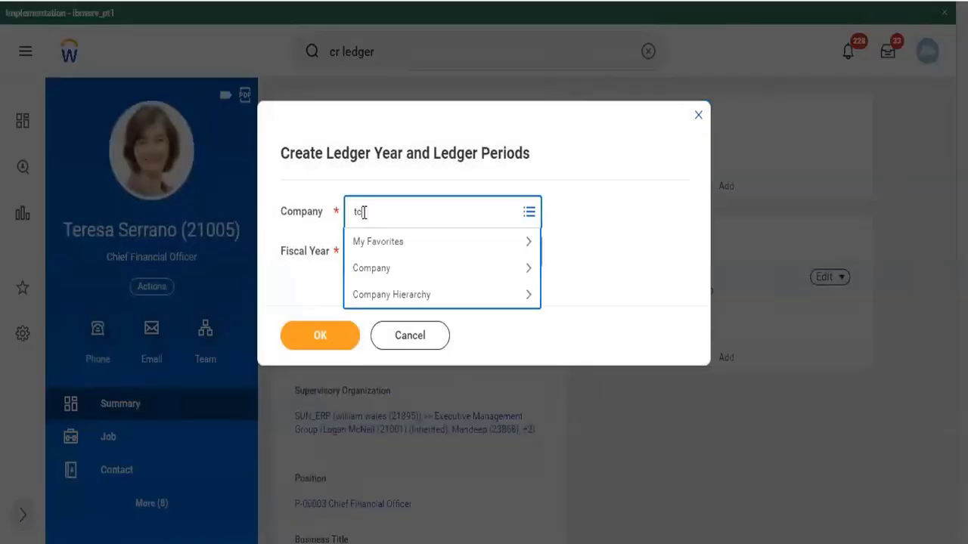
pyautogui.write('102')
pyautogui.press('Return')
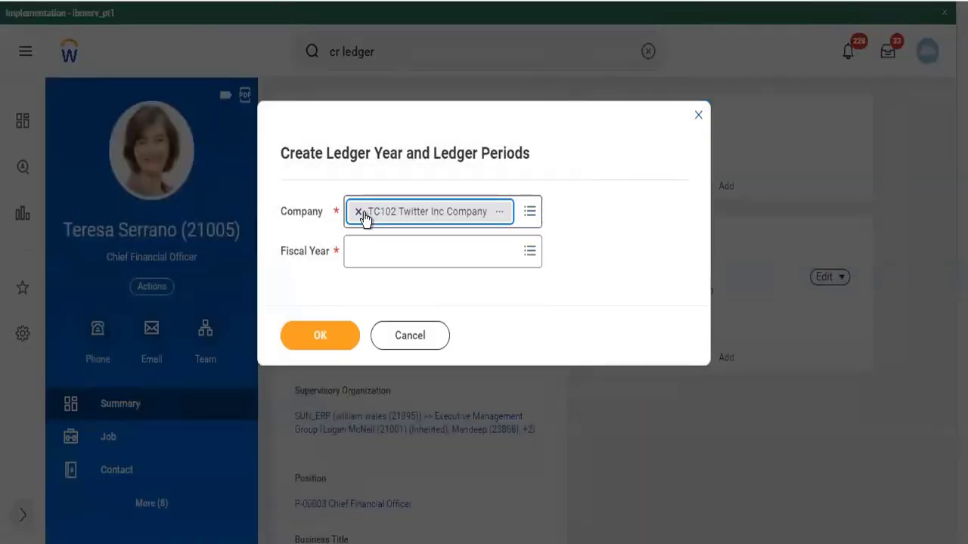
pyautogui.press('Tab')
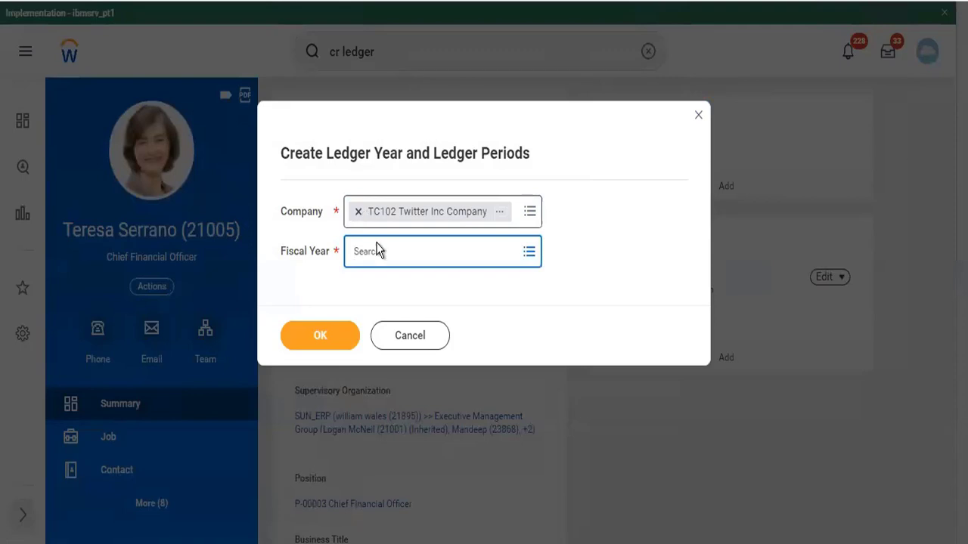
pyautogui.click(380, 250)
pyautogui.click(389, 283)
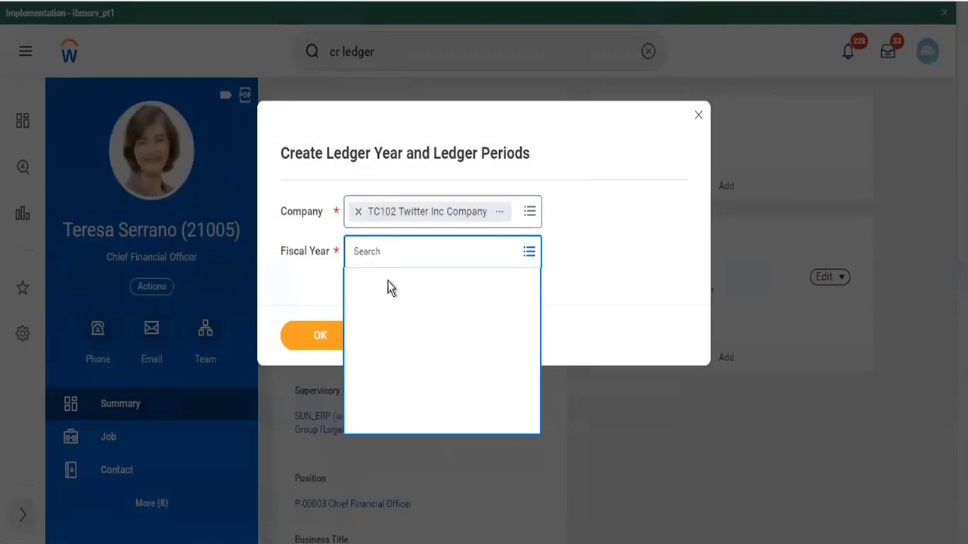
pyautogui.click(388, 318)
# Check All fiscal years, find none, then cancel and discard the ledger year
pyautogui.click(358, 286)
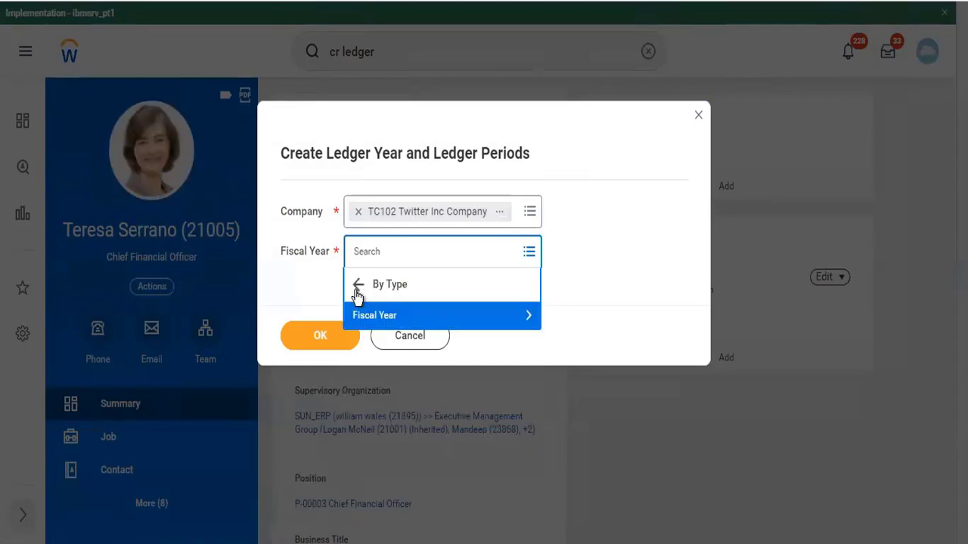
pyautogui.click(358, 286)
pyautogui.click(363, 306)
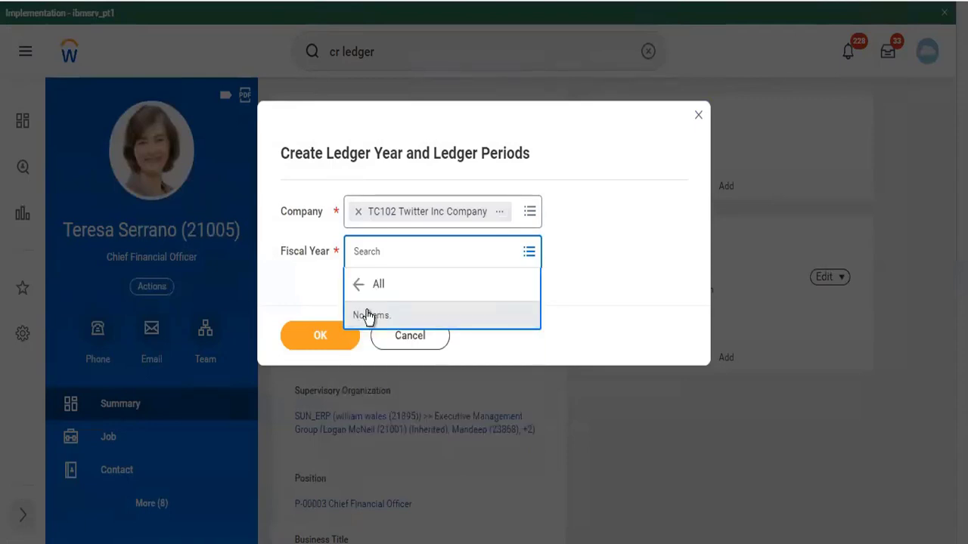
pyautogui.click(360, 287)
pyautogui.click(411, 335)
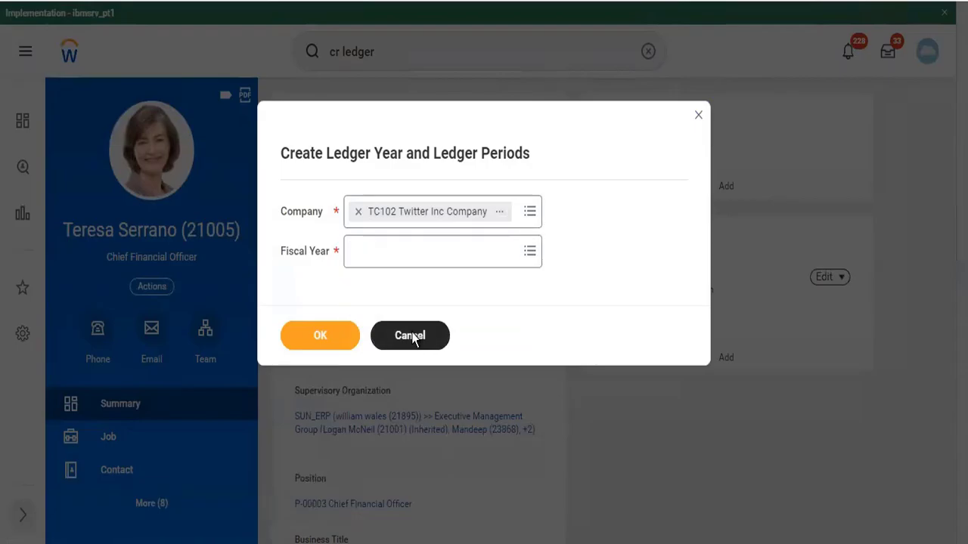
pyautogui.click(412, 316)
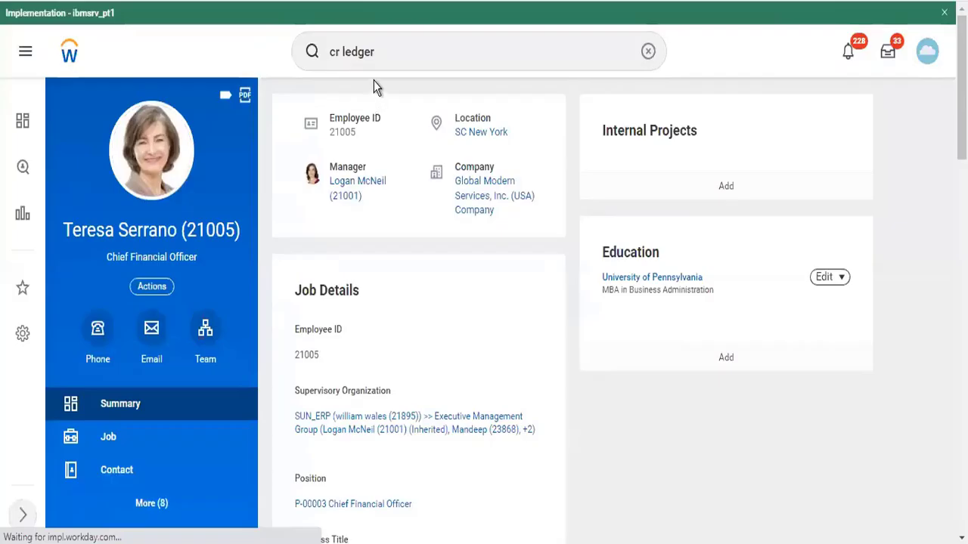
# Run the 'cr ledger' search and select the search text for replacement
pyautogui.rightClick(390, 65)
pyautogui.click(375, 52)
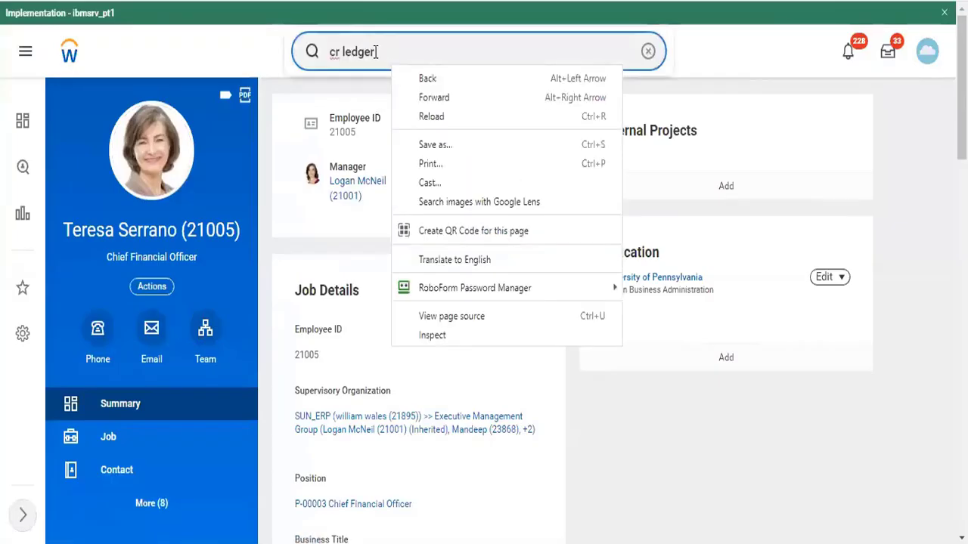
pyautogui.rightClick(376, 56)
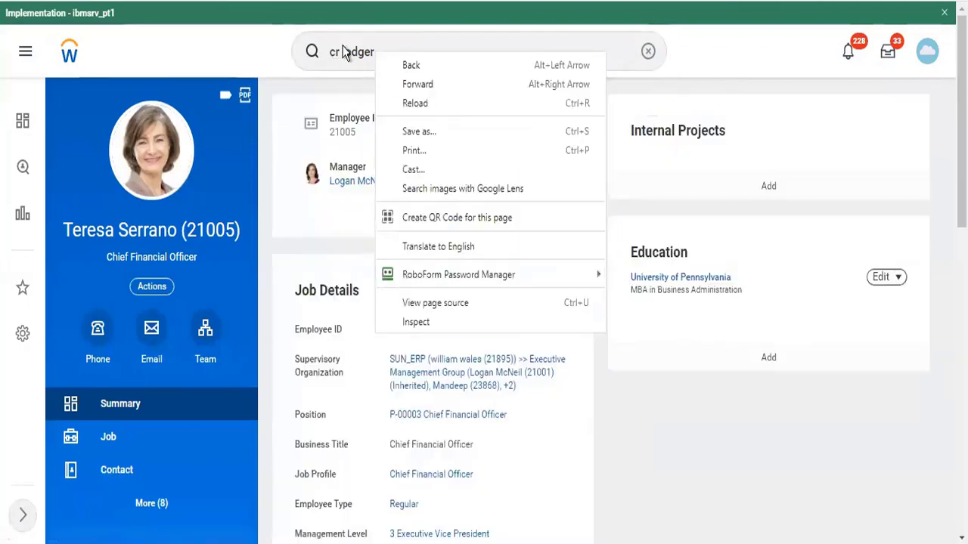
pyautogui.rightClick(344, 48)
pyautogui.click(331, 49)
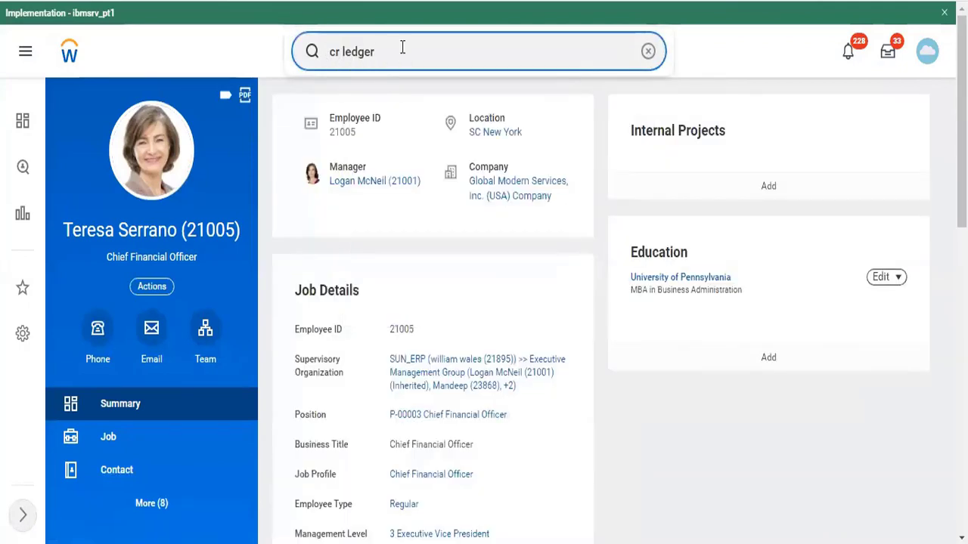
pyautogui.press('Return')
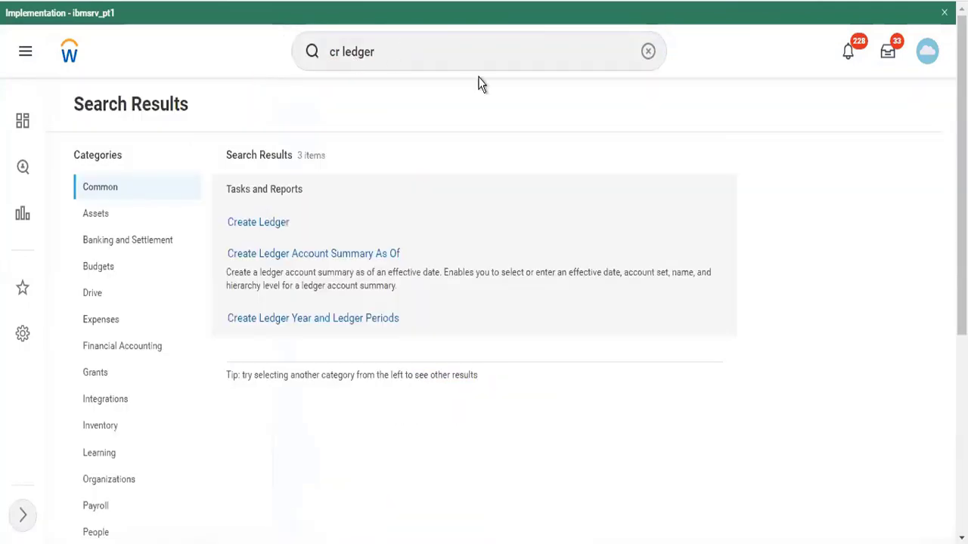
pyautogui.click(432, 56)
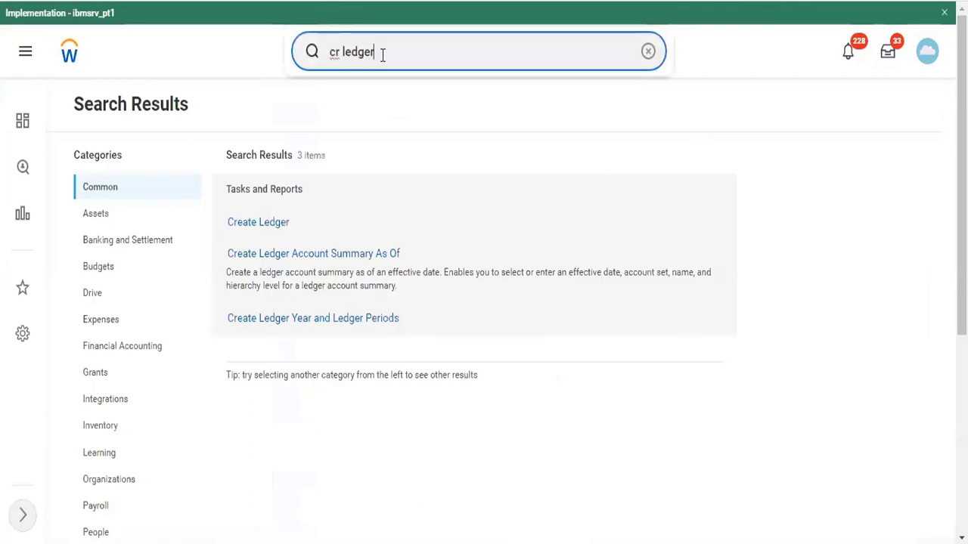
pyautogui.tripleClick(354, 60)
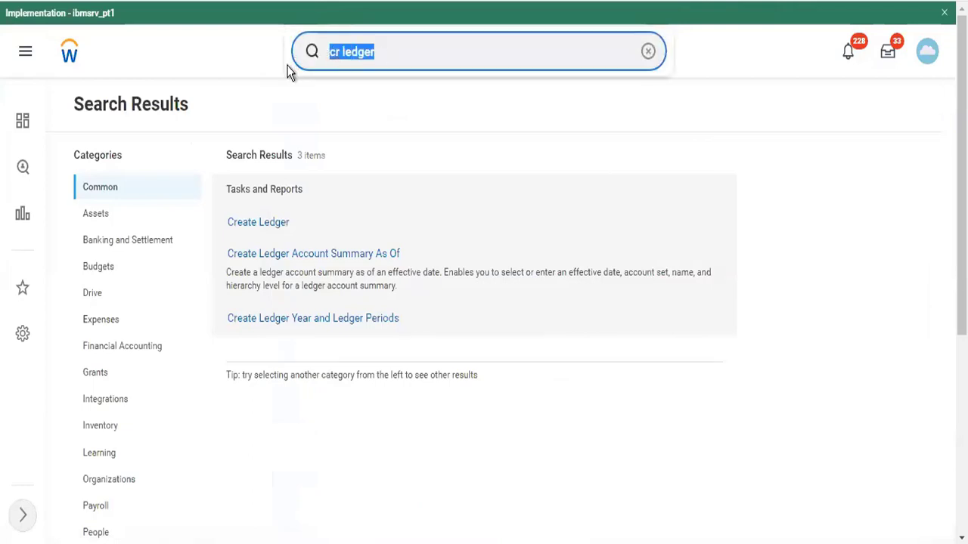
# Open TC102's Edit Company Accounting Details and preview its 2022- Standard corporate schedule
pyautogui.write('TC102')
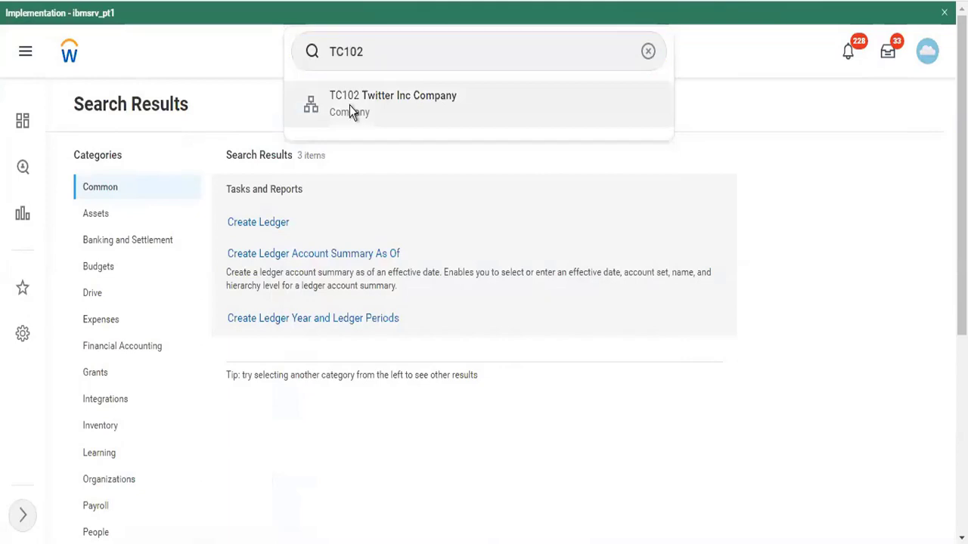
pyautogui.click(350, 109)
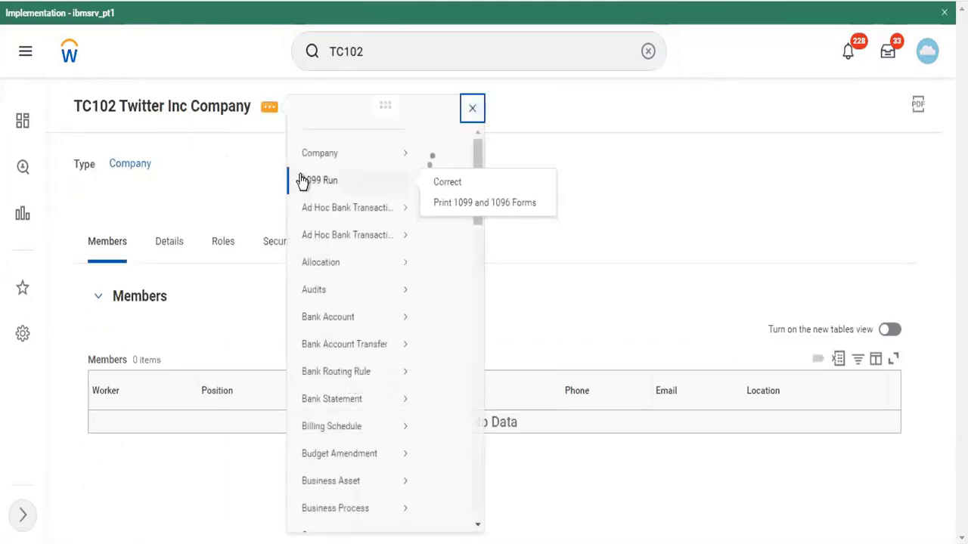
pyautogui.moveTo(325, 168)
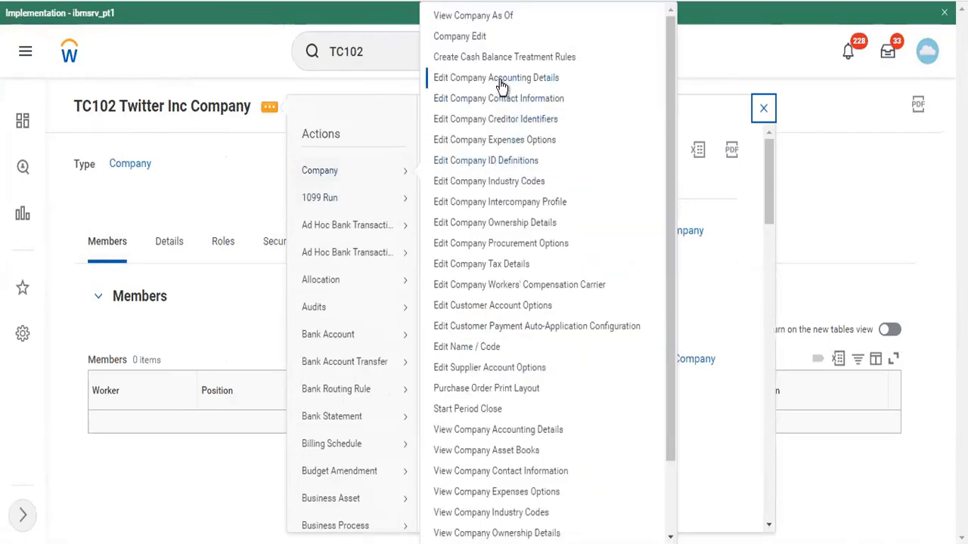
pyautogui.click(514, 80)
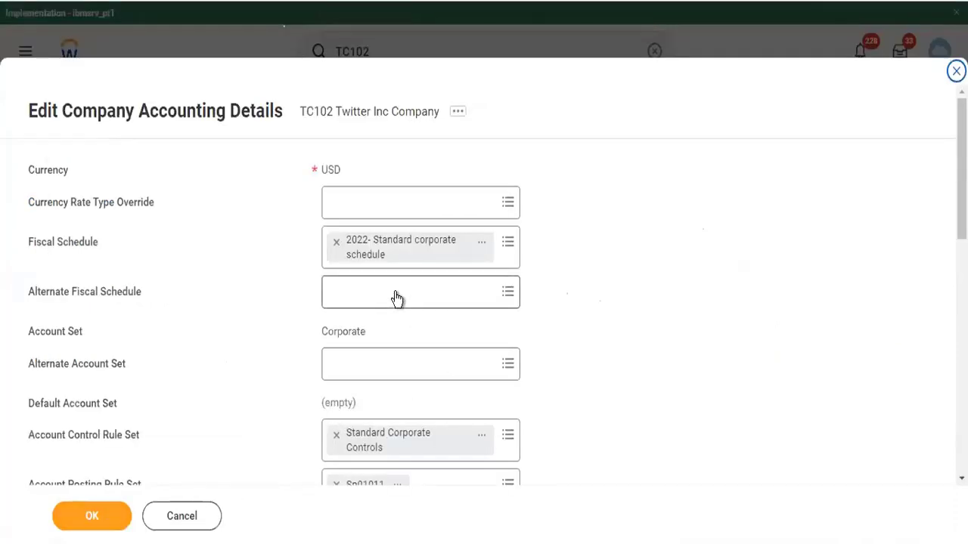
pyautogui.click(484, 241)
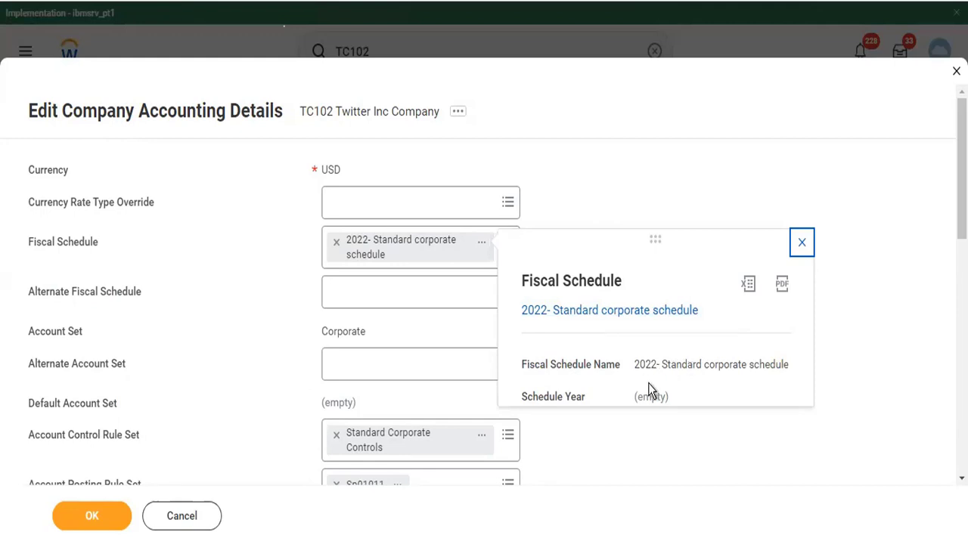
pyautogui.click(593, 309)
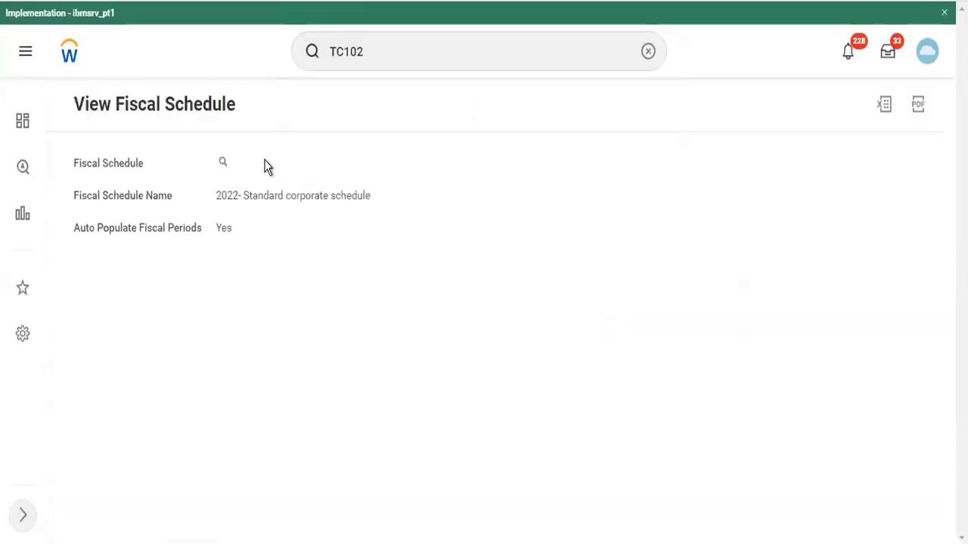
# Review the 2022- Standard corporate schedule's edit form, showing 0 fiscal years, and cancel unchanged
pyautogui.click(236, 164)
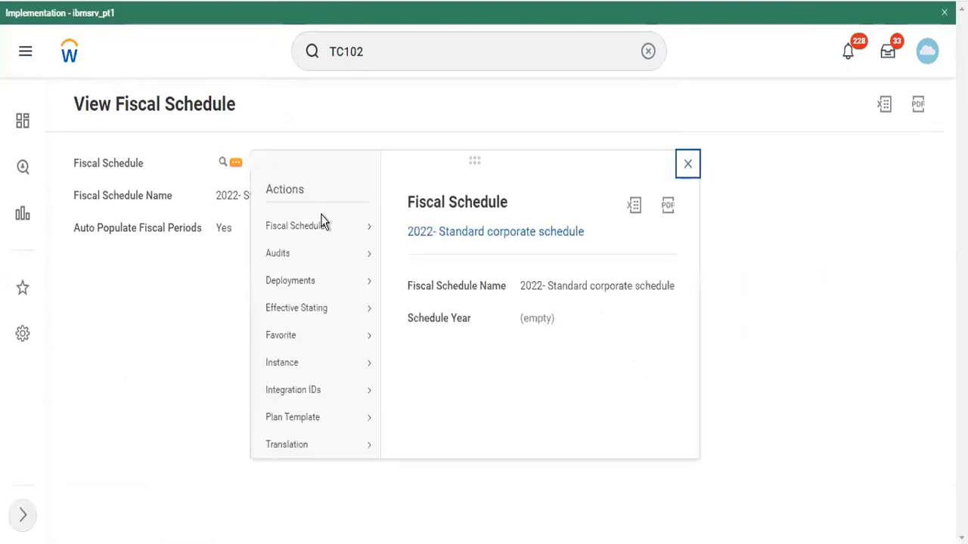
pyautogui.moveTo(320, 223)
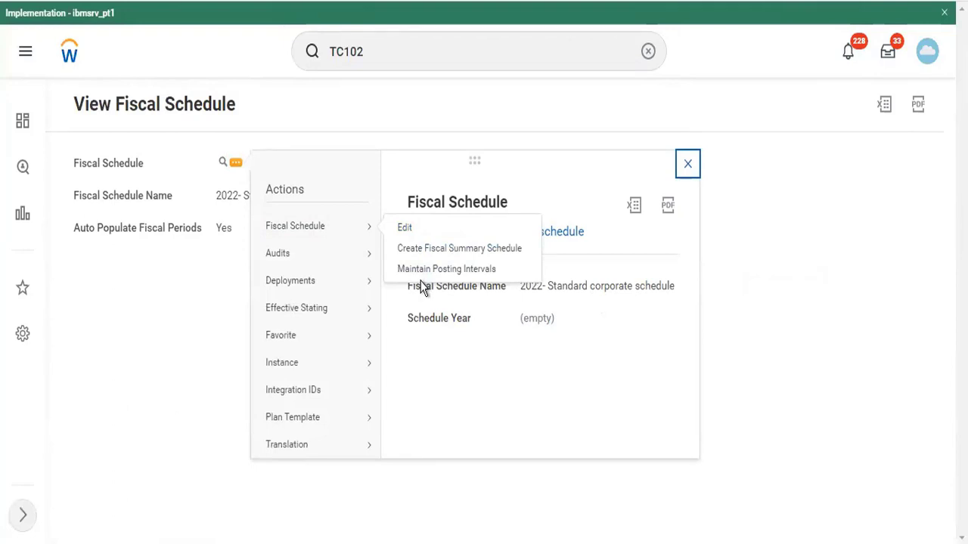
pyautogui.click(400, 230)
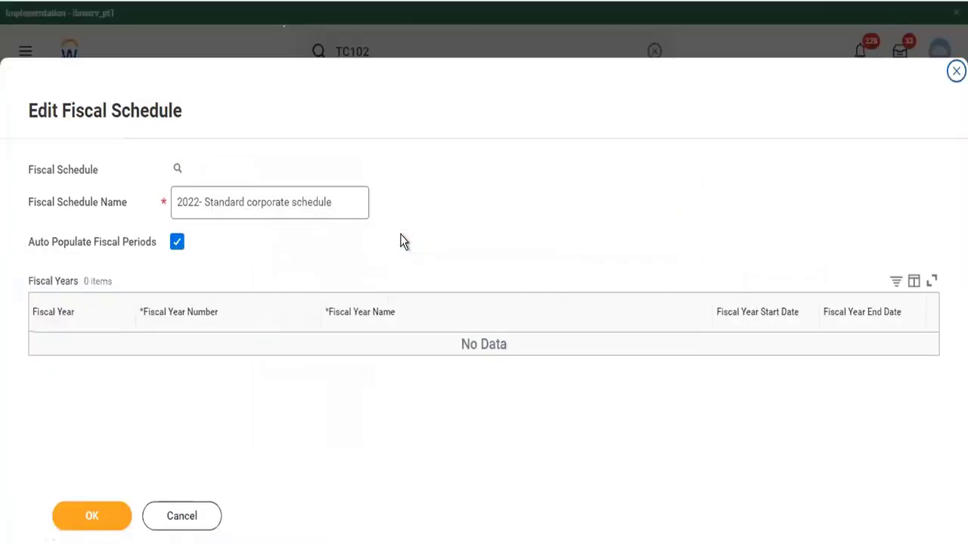
pyautogui.click(200, 523)
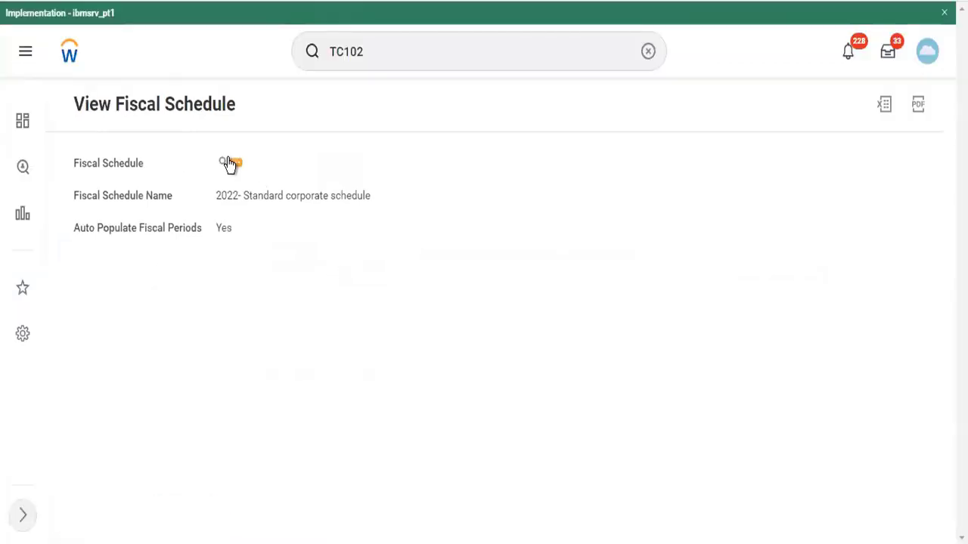
pyautogui.click(237, 162)
# Open Maintain Posting Intervals for the 2022- Standard corporate schedule and start naming a new interval
pyautogui.moveTo(367, 229)
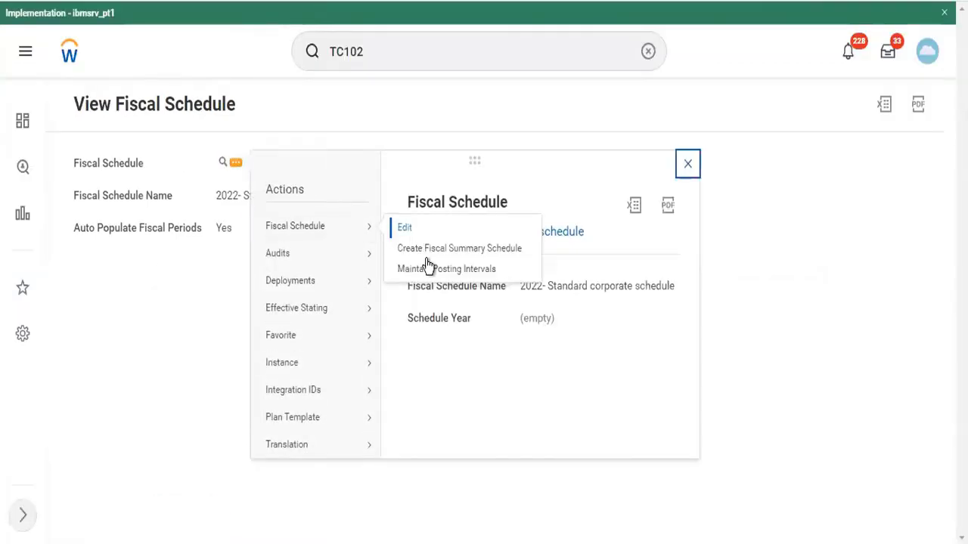
pyautogui.click(428, 269)
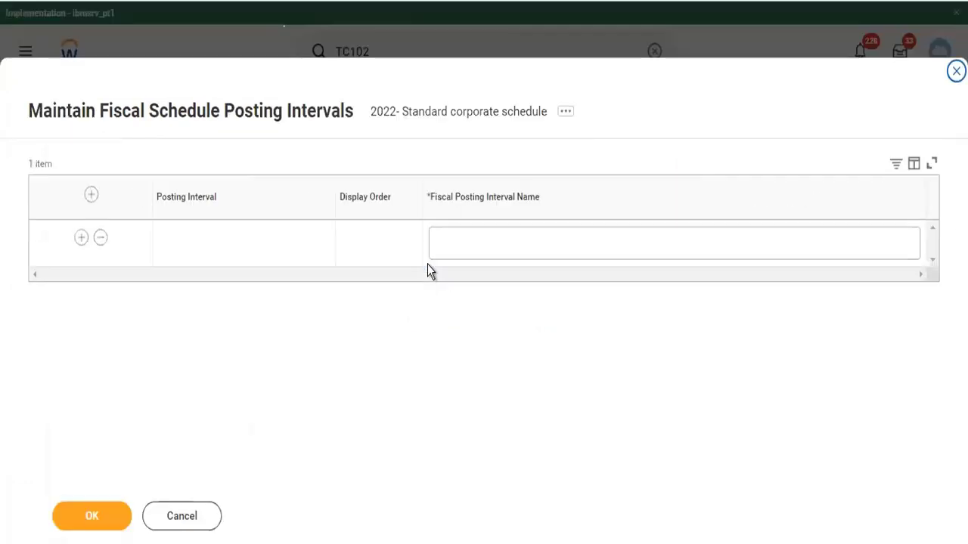
pyautogui.click(472, 245)
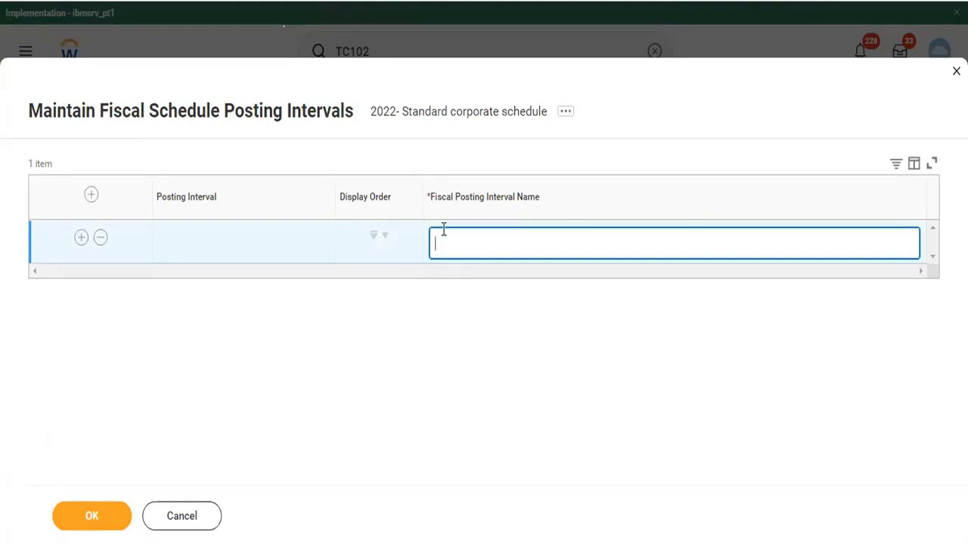
# Name the first four posting intervals Jan, Feb, Mar and Apr, adding a row for each
pyautogui.write('Jan')
pyautogui.click(86, 238)
pyautogui.click(456, 294)
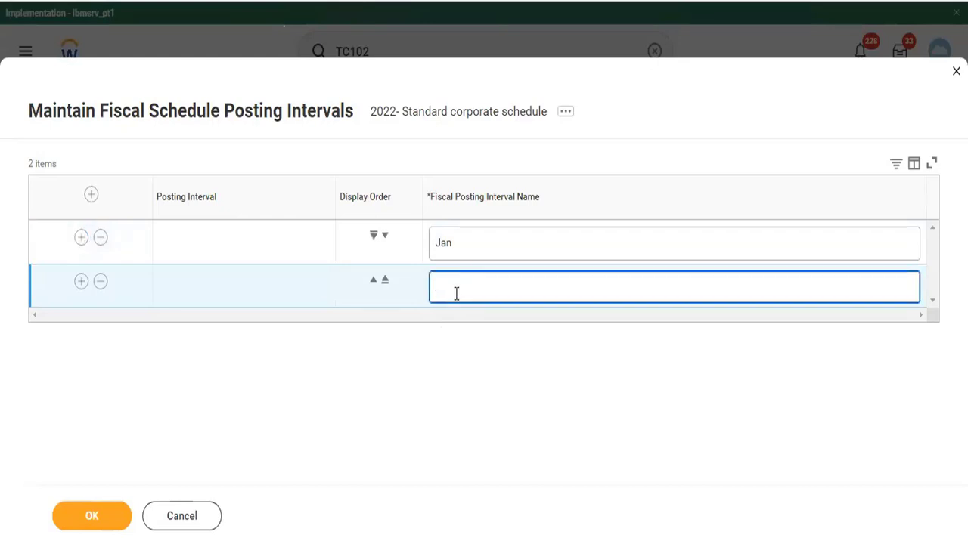
pyautogui.write('Feb')
pyautogui.click(82, 284)
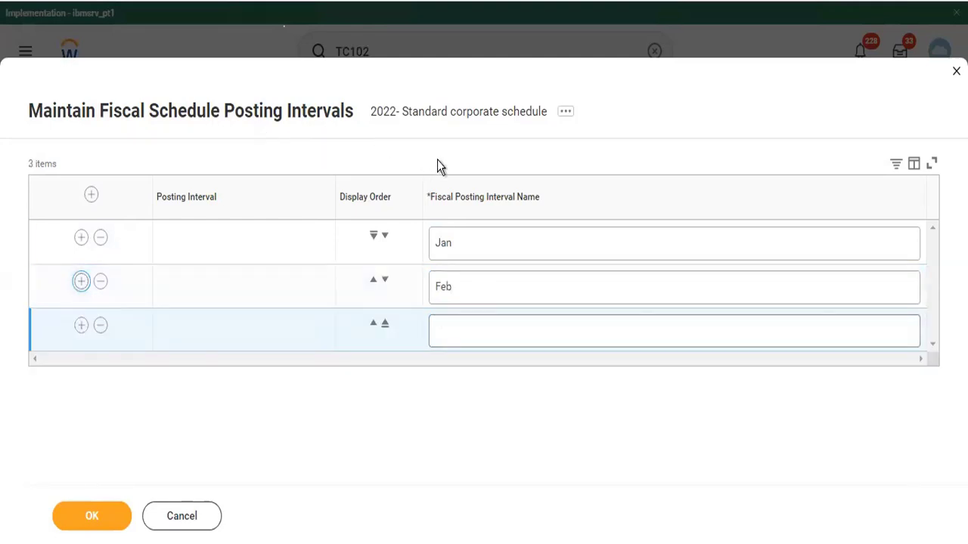
pyautogui.click(461, 332)
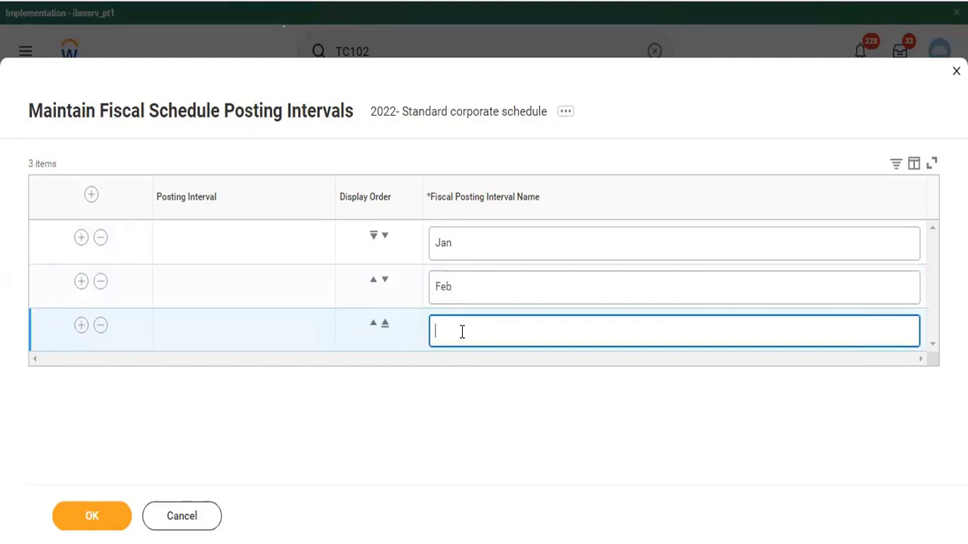
pyautogui.write('Mar')
pyautogui.click(81, 325)
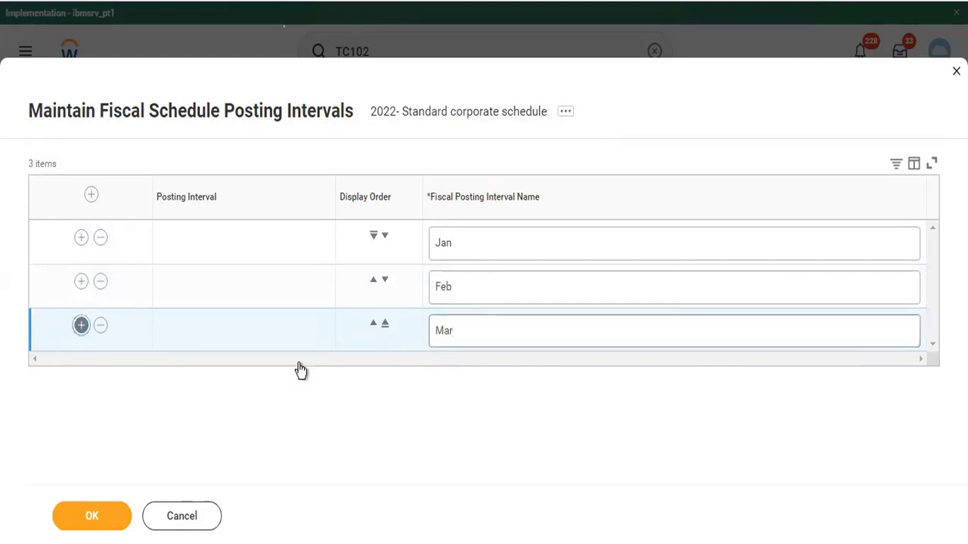
pyautogui.click(472, 370)
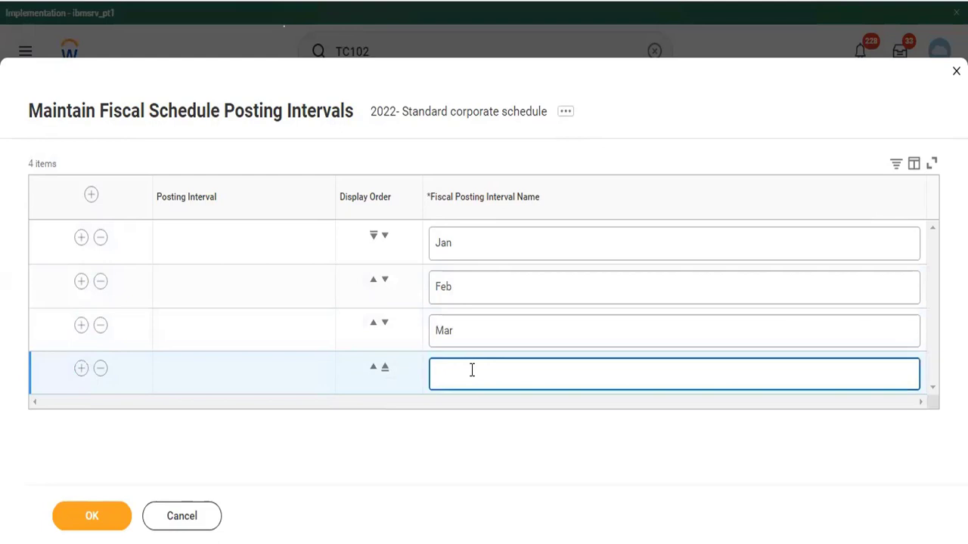
pyautogui.write('Apr')
# Add posting interval rows named May, June and July
pyautogui.click(81, 371)
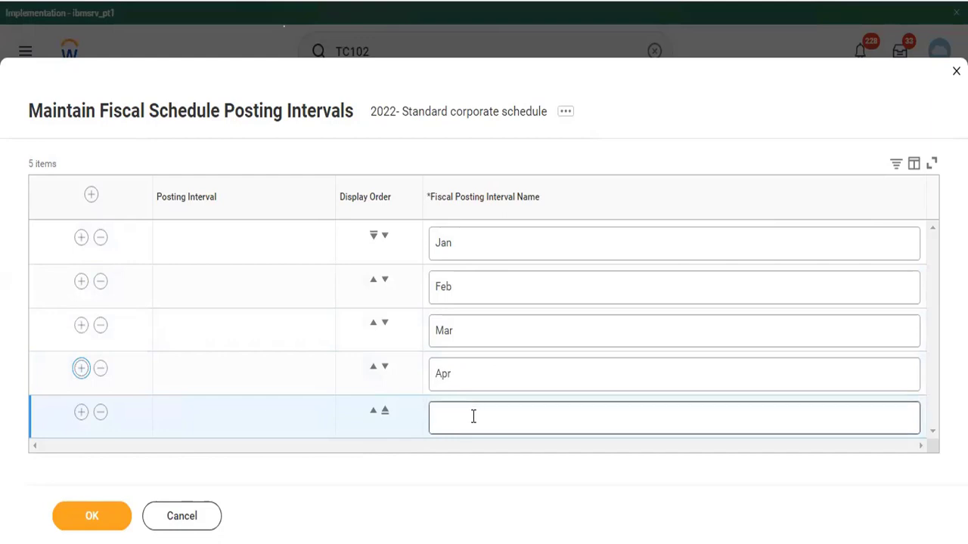
pyautogui.click(474, 417)
pyautogui.write('May')
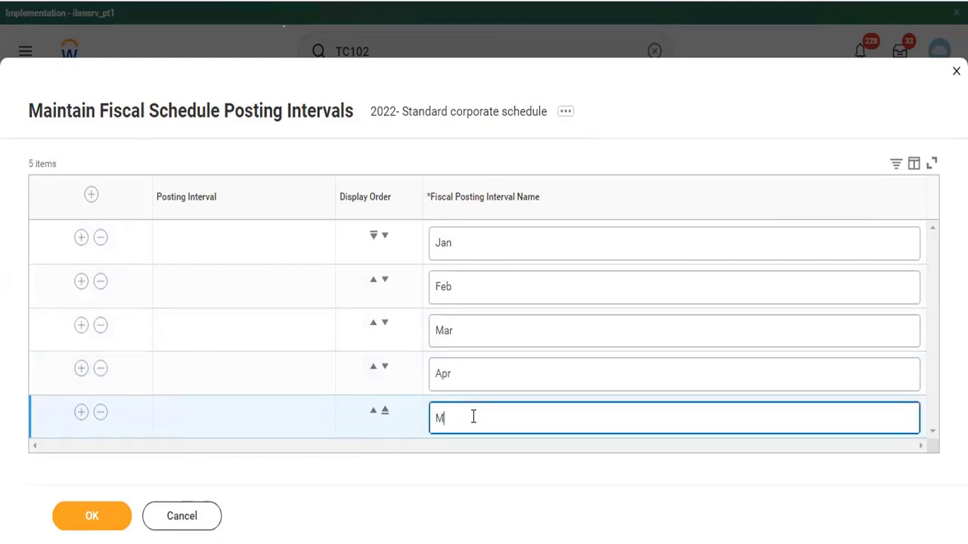
pyautogui.click(85, 415)
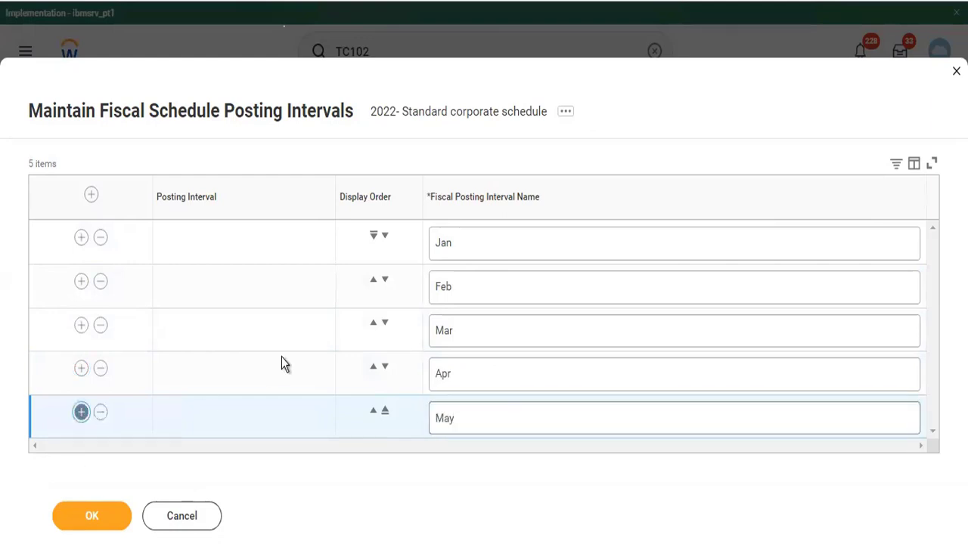
pyautogui.click(449, 446)
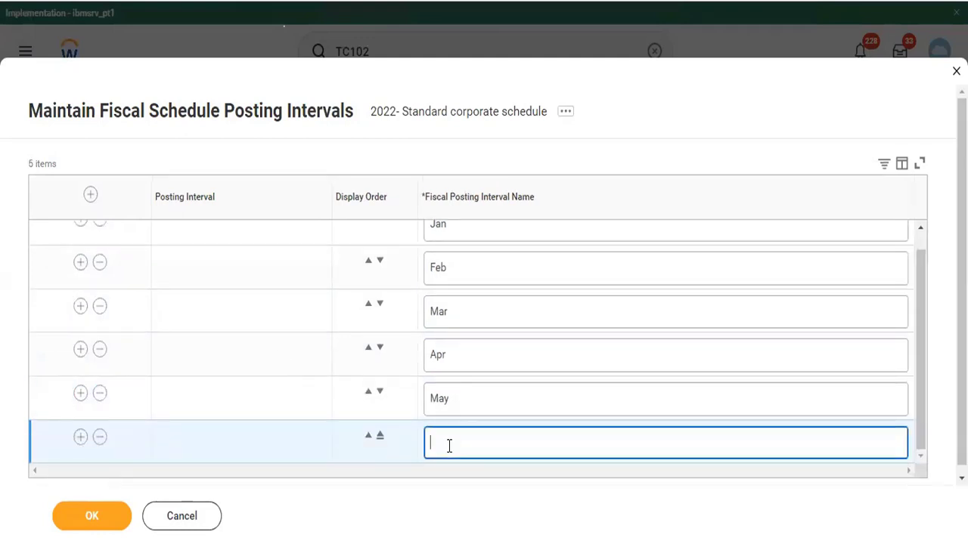
pyautogui.write('June')
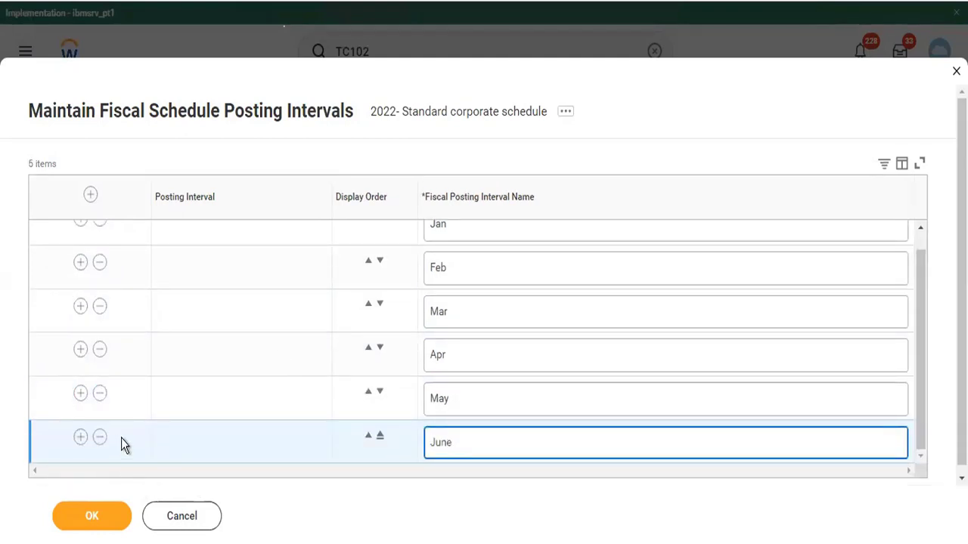
pyautogui.click(80, 437)
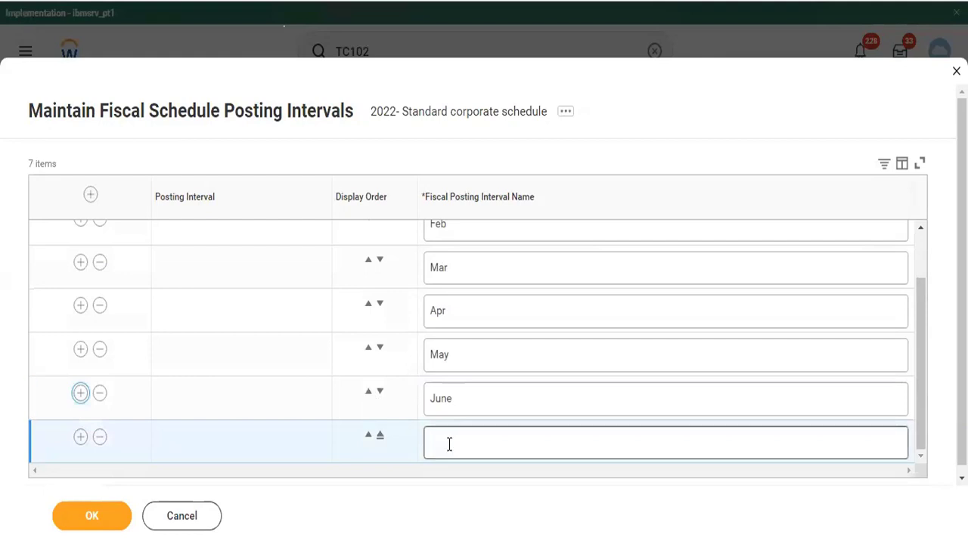
pyautogui.click(450, 445)
pyautogui.write('July')
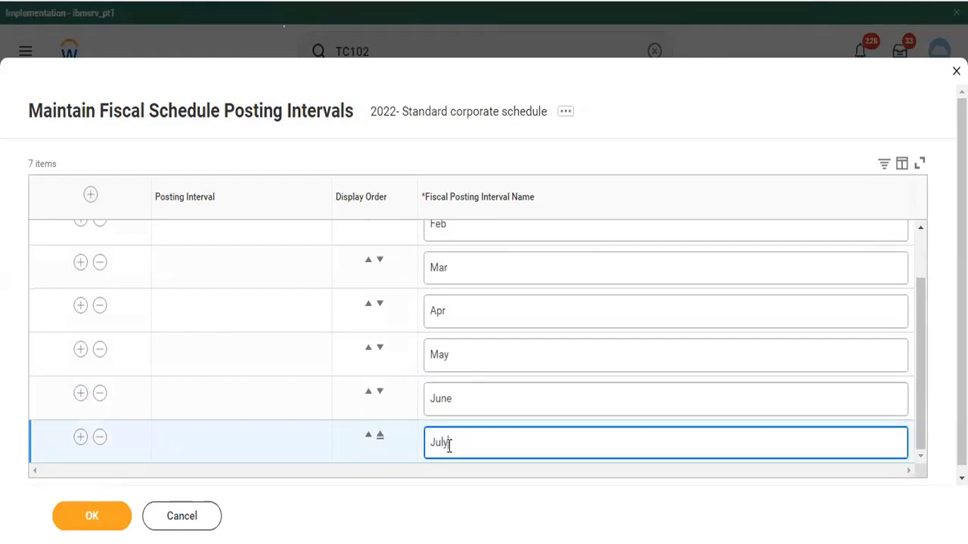
# Shorten June to Jun, then remove the July row
pyautogui.press('BackSpace')
pyautogui.doubleClick(464, 406)
pyautogui.click(464, 406)
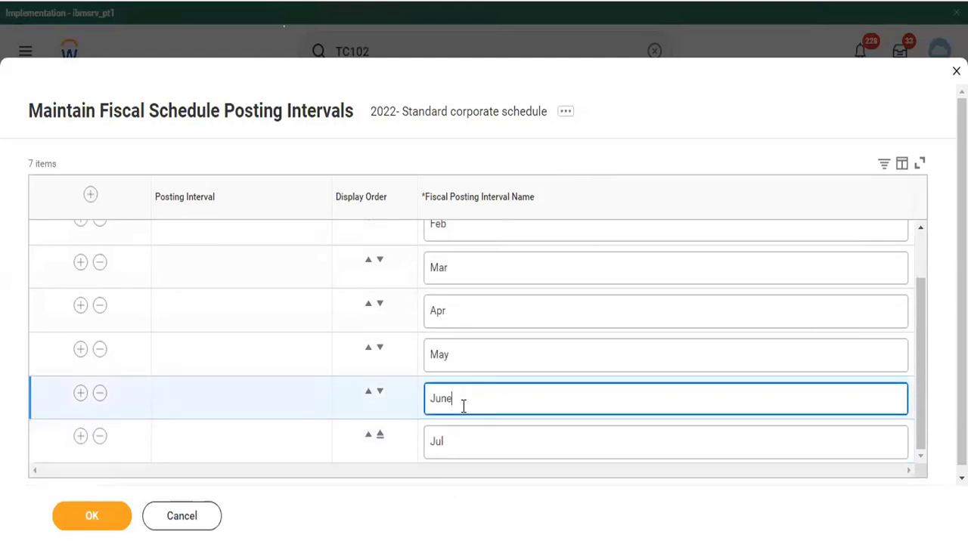
pyautogui.press('BackSpace')
pyautogui.click(99, 437)
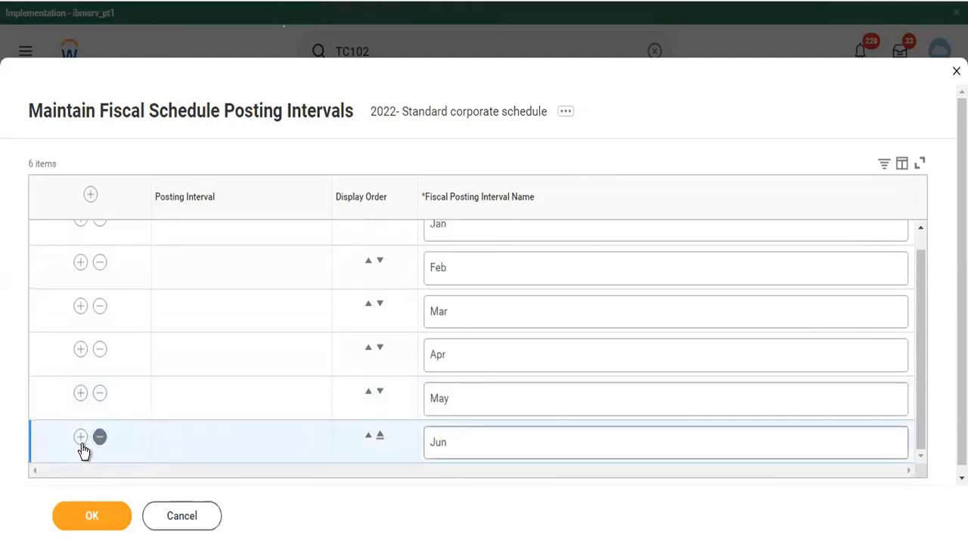
# Add posting intervals named Jul, Aug, Sep and Oct after Jun
pyautogui.click(81, 438)
pyautogui.click(451, 449)
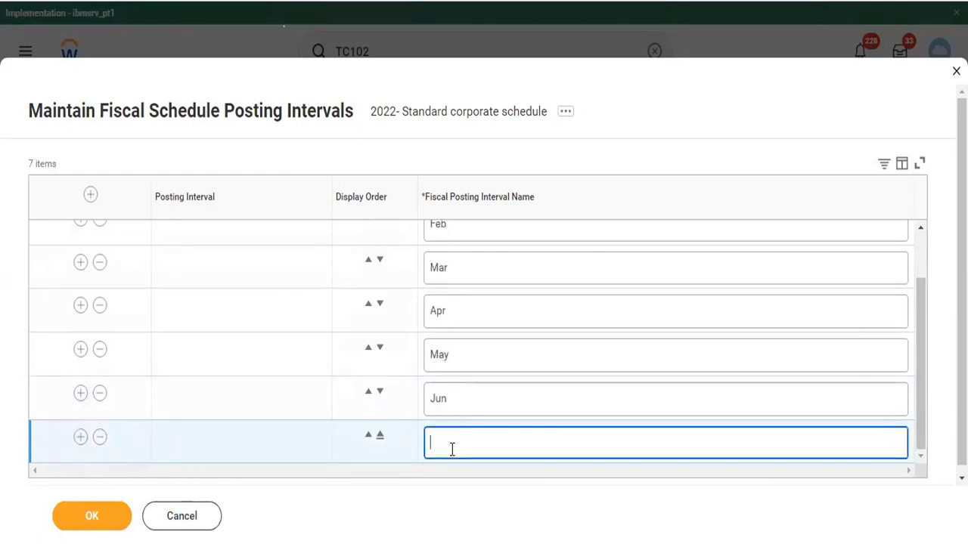
pyautogui.write('Jul')
pyautogui.click(81, 443)
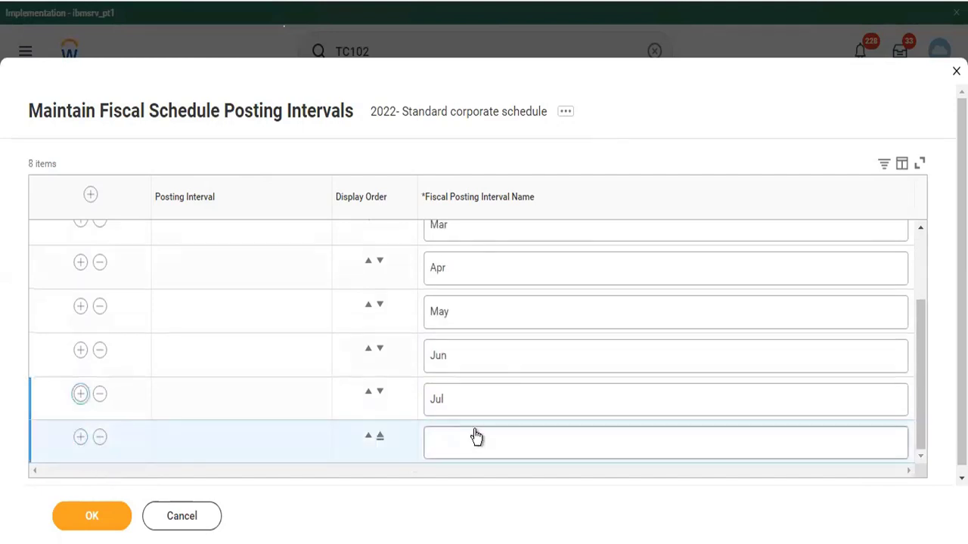
pyautogui.click(434, 432)
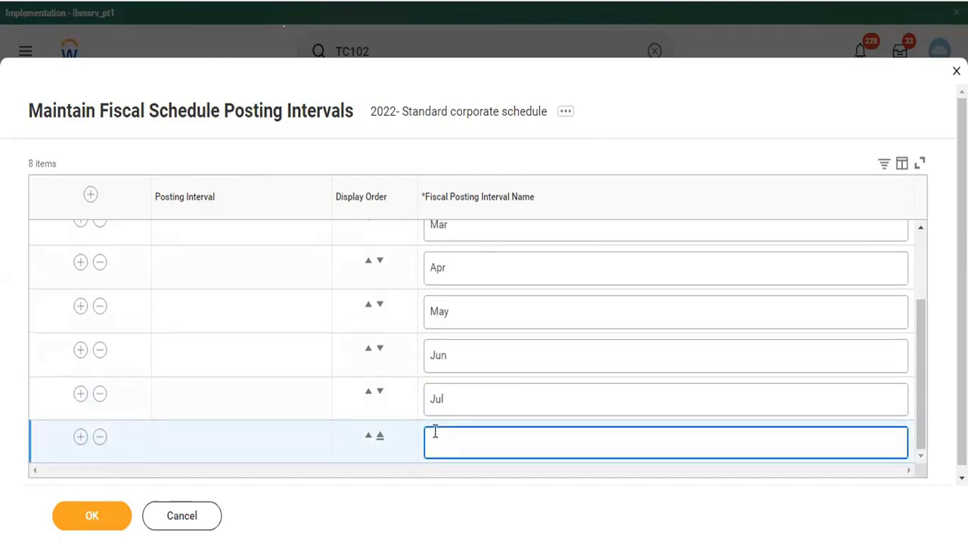
pyautogui.write('Aug')
pyautogui.click(79, 438)
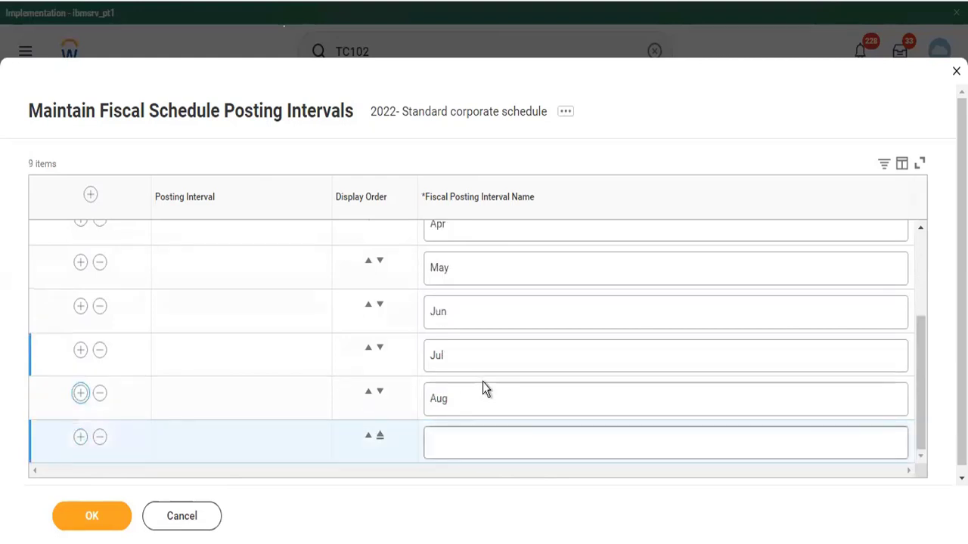
pyautogui.click(454, 448)
pyautogui.write('Sep')
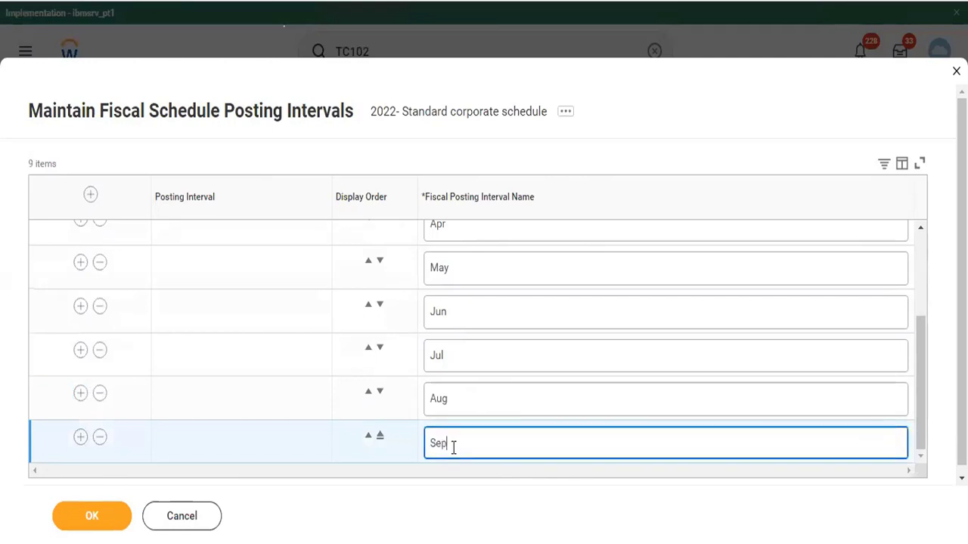
pyautogui.click(80, 437)
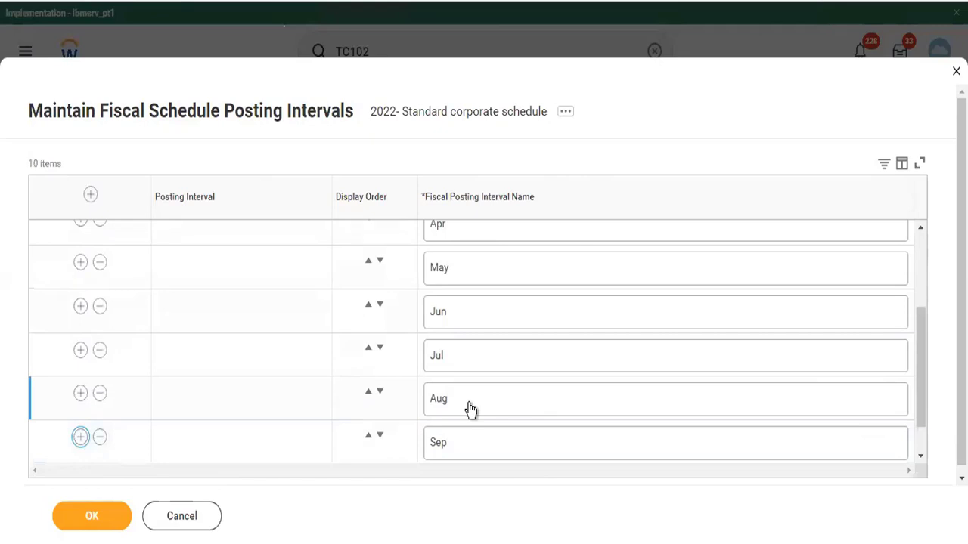
pyautogui.scroll(-1, 470, 409)
pyautogui.click(449, 450)
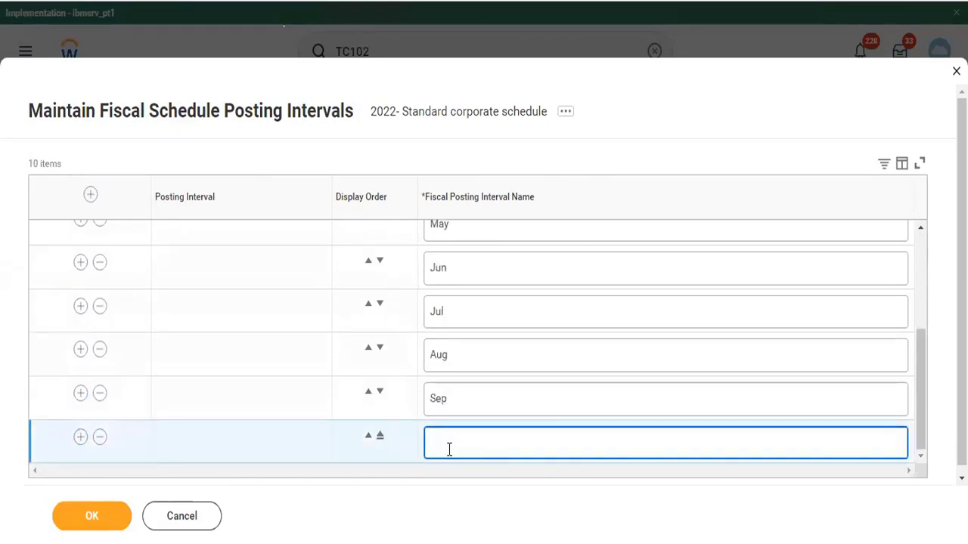
pyautogui.write('Oct')
# Add the last two intervals, Nov and Dec, and save the twelve intervals
pyautogui.click(81, 439)
pyautogui.scroll(-1, 465, 429)
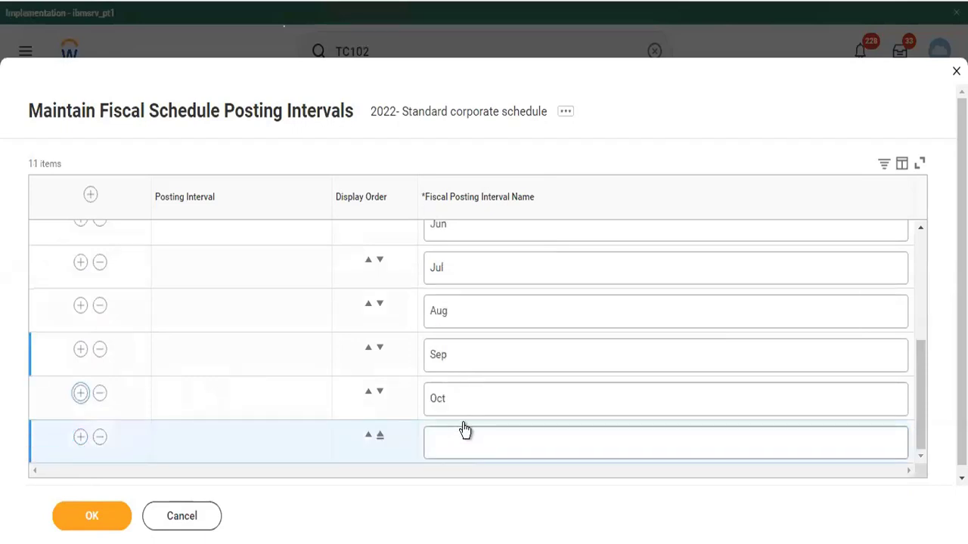
pyautogui.click(449, 443)
pyautogui.write('Nov')
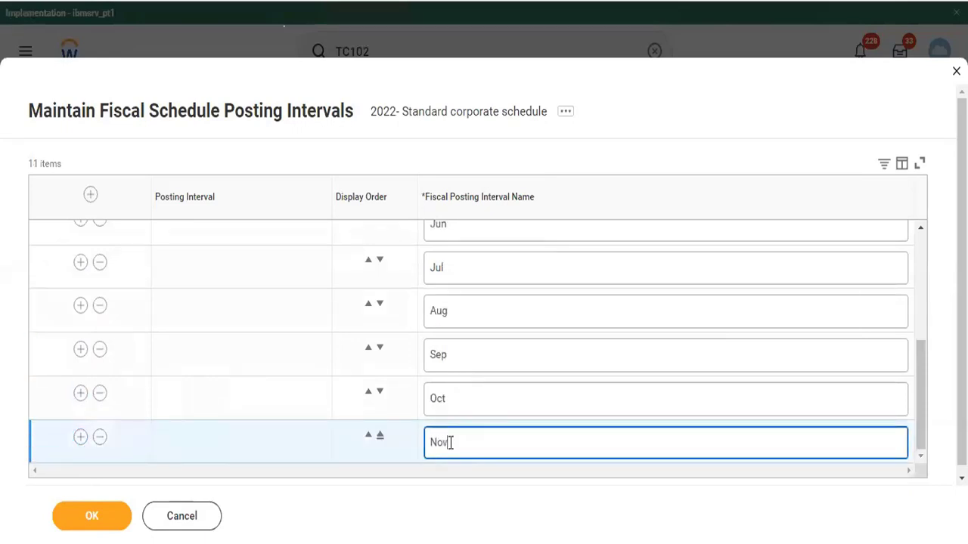
pyautogui.click(81, 440)
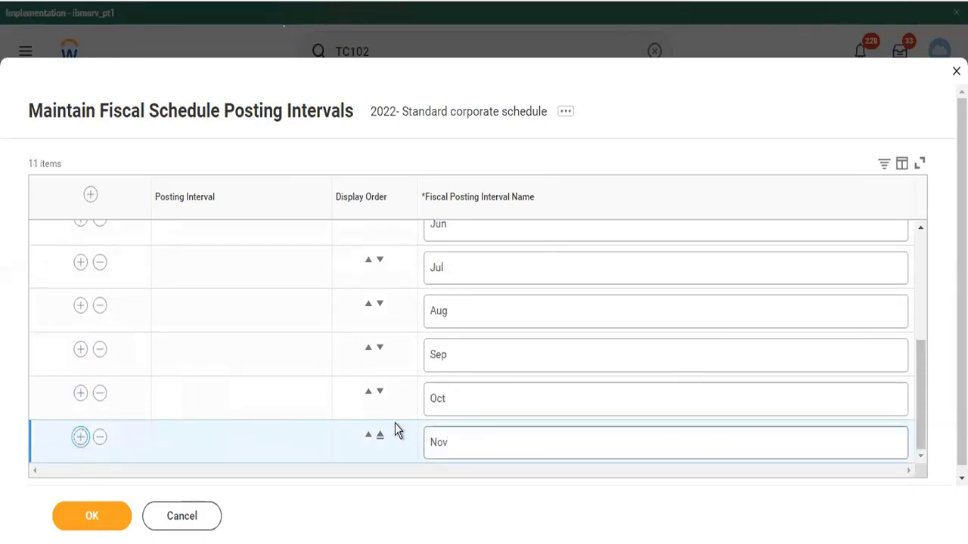
pyautogui.scroll(-1, 481, 462)
pyautogui.click(461, 447)
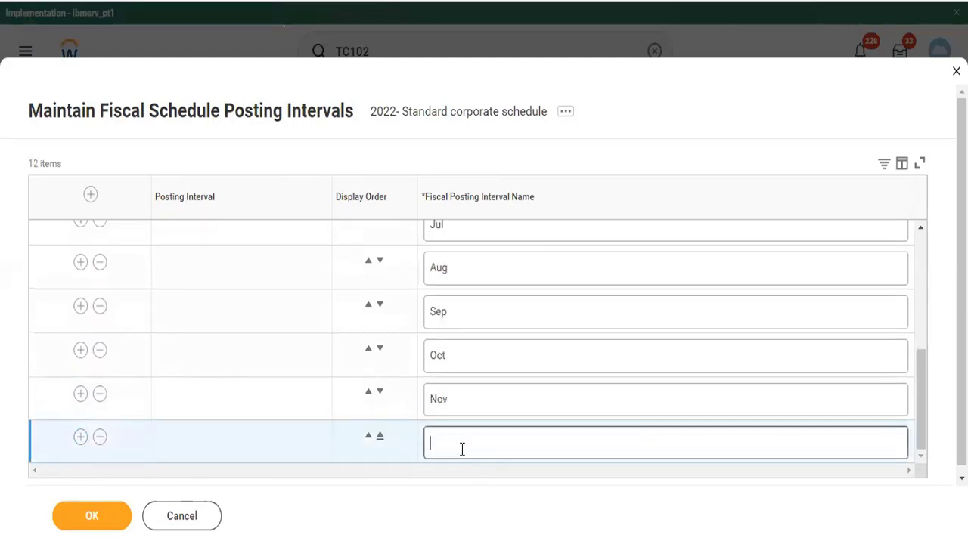
pyautogui.write('Dec')
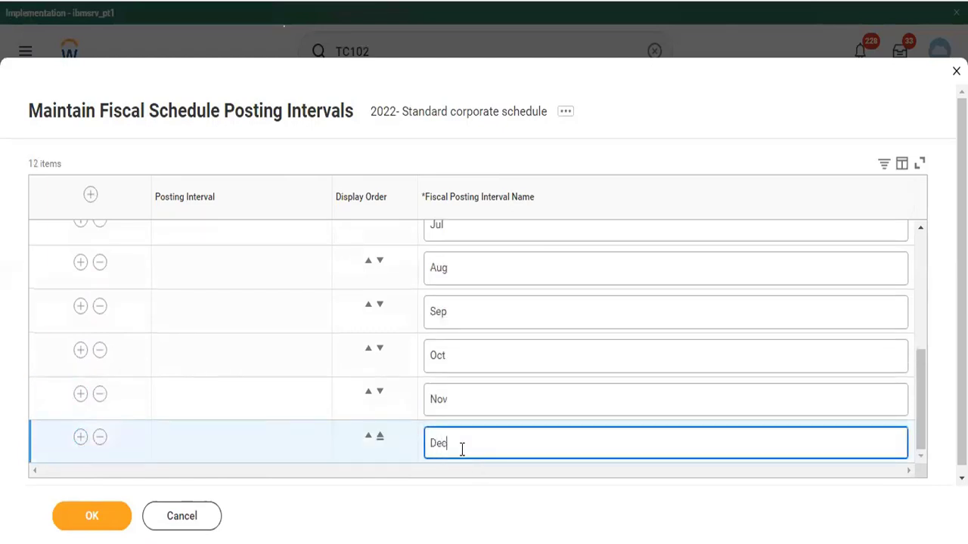
pyautogui.click(72, 522)
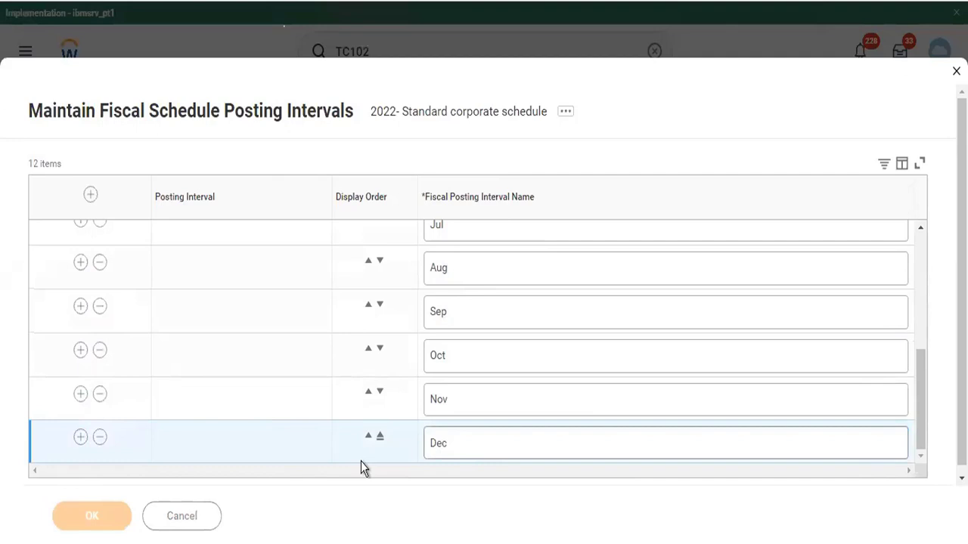
# Finish the posting intervals and search for Maintain Fiscal Schedule Posting Intervals
pyautogui.click(145, 520)
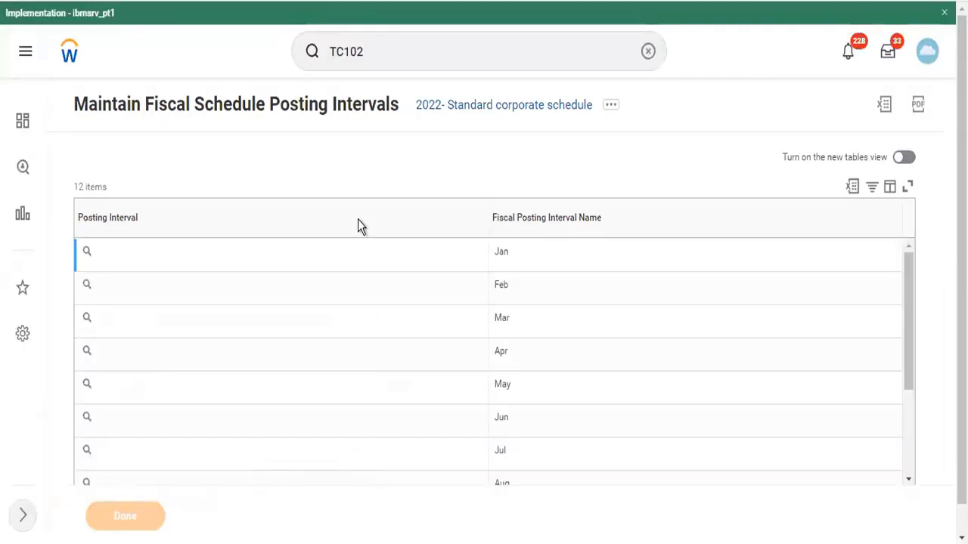
pyautogui.click(383, 62)
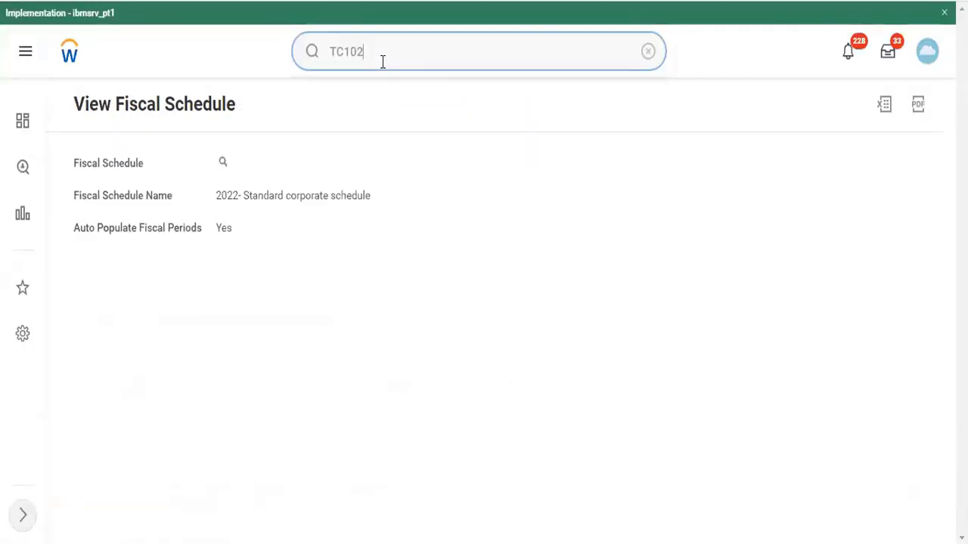
pyautogui.moveTo(380, 62); pyautogui.dragTo(318, 62)
pyautogui.write('mai')
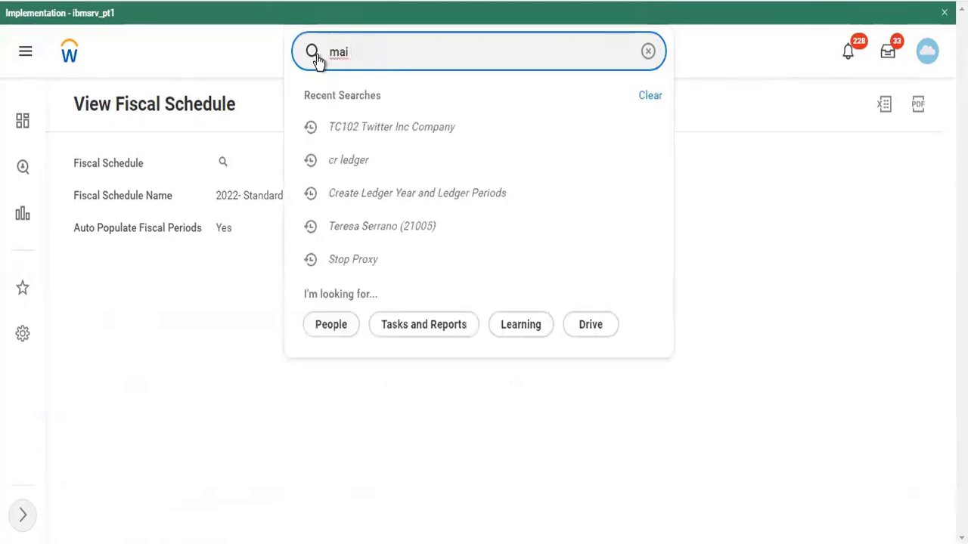
pyautogui.write(' fiscal pos')
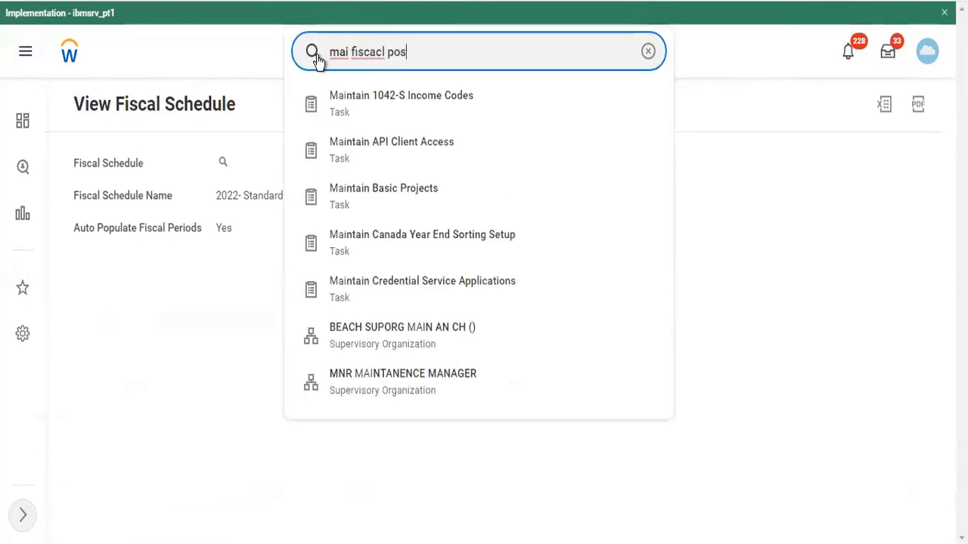
pyautogui.press('BackSpace')
pyautogui.press('BackSpace')
pyautogui.press('BackSpace')
pyautogui.press('BackSpace')
pyautogui.press('BackSpace')
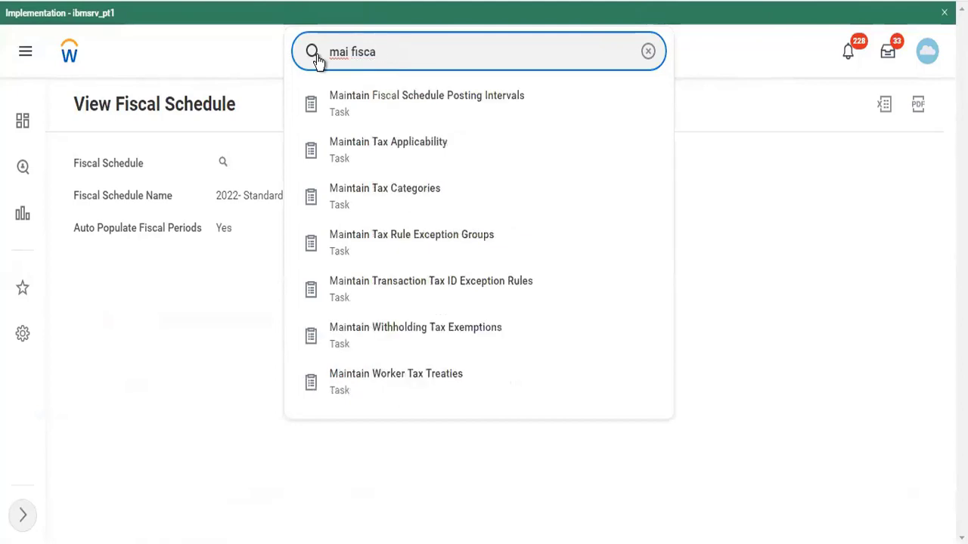
pyautogui.press('Down')
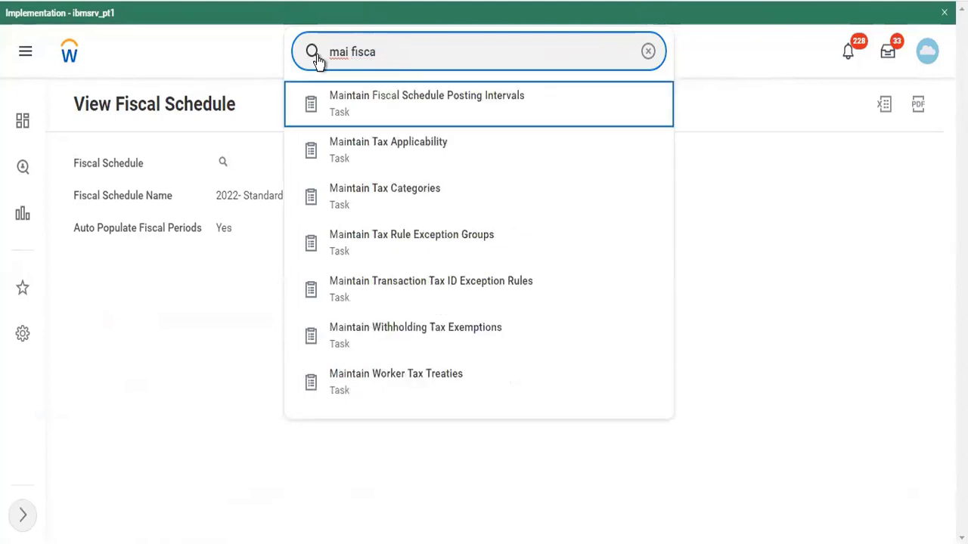
pyautogui.press('Return')
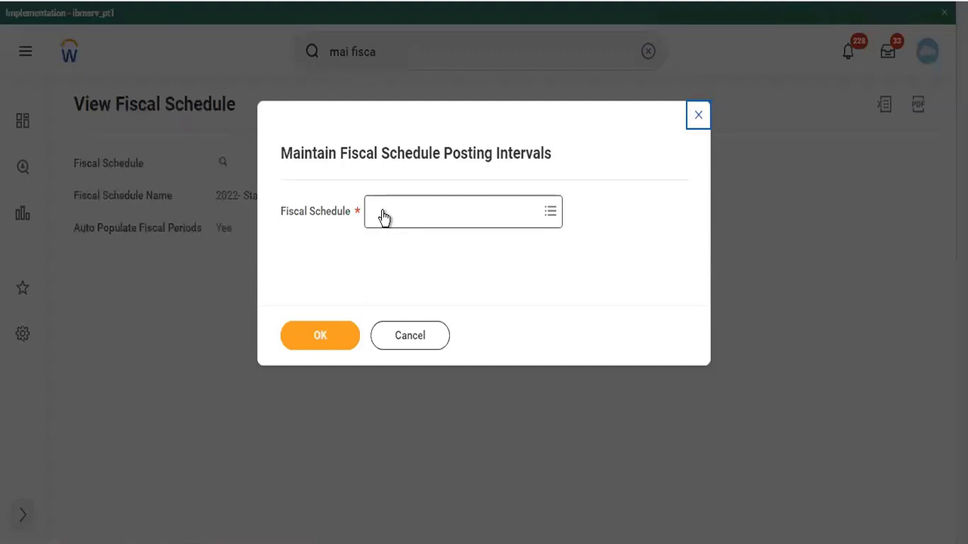
# Reopen the 2022- Standard corporate schedule's intervals, confirming Jan through Dec are saved
pyautogui.click(393, 217)
pyautogui.click(394, 240)
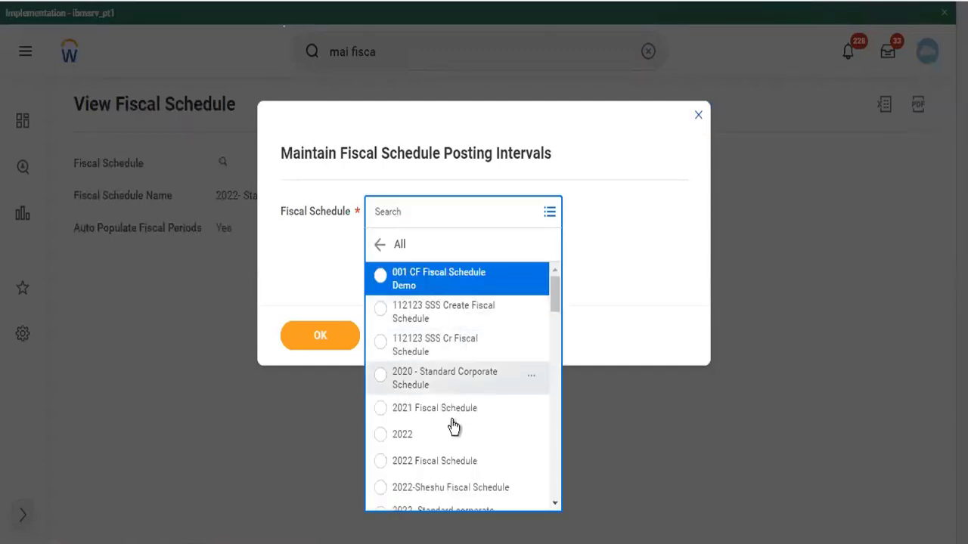
pyautogui.scroll(-3, 454, 423)
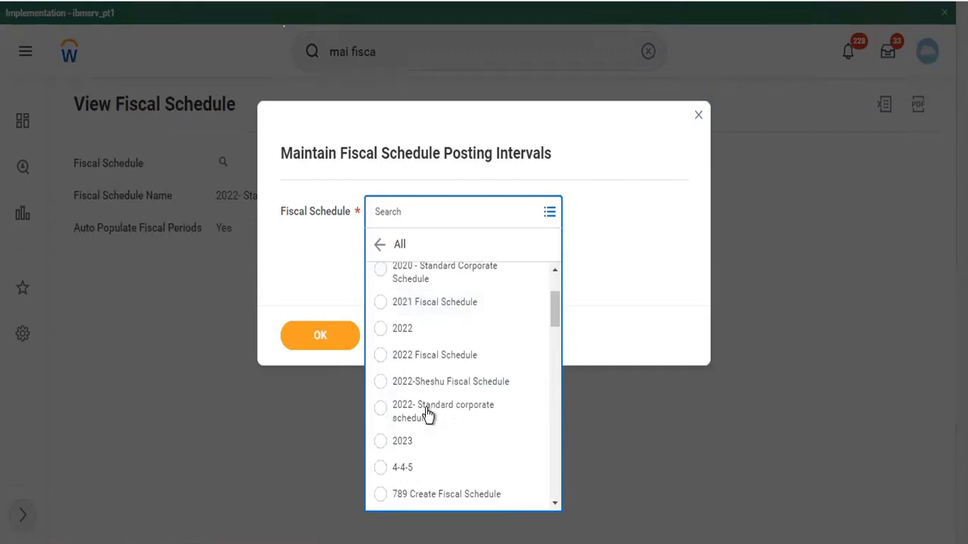
pyautogui.click(428, 415)
pyautogui.click(305, 341)
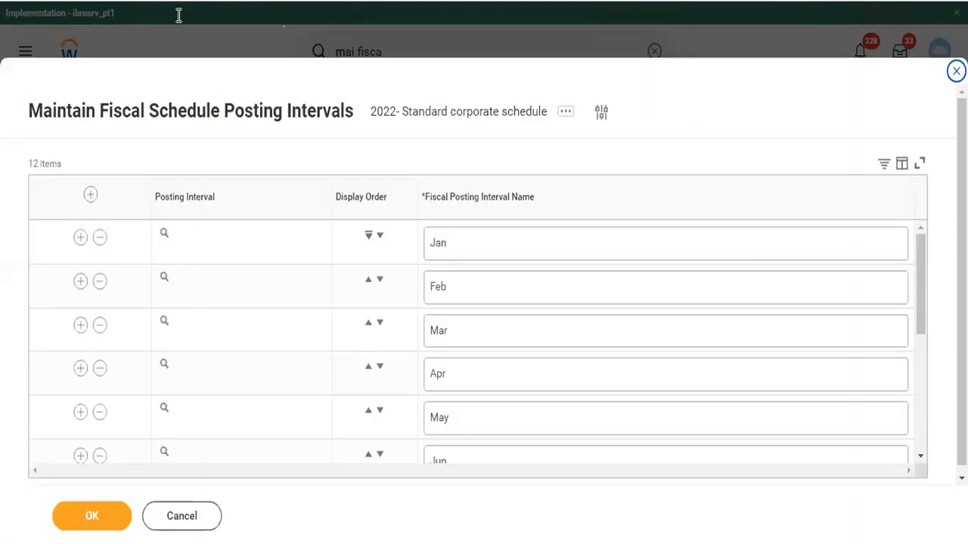
pyautogui.click(109, 516)
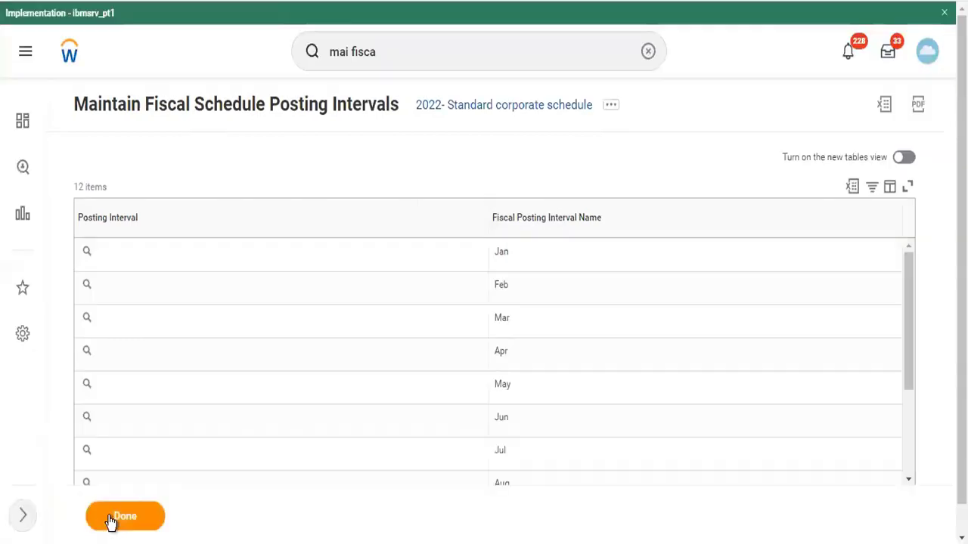
pyautogui.click(412, 62)
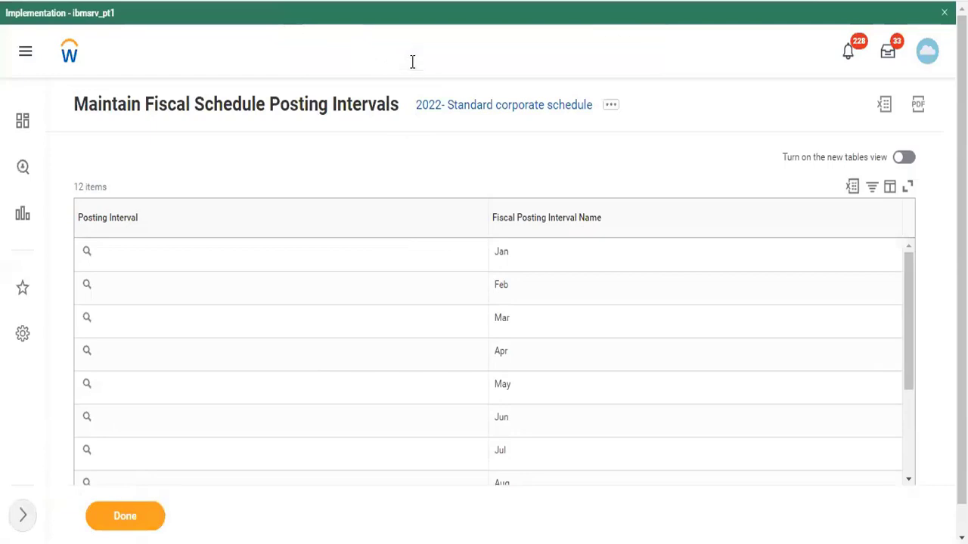
# Search 'cr ini' to launch the Create Initial Fiscal Year task
pyautogui.write('l period')
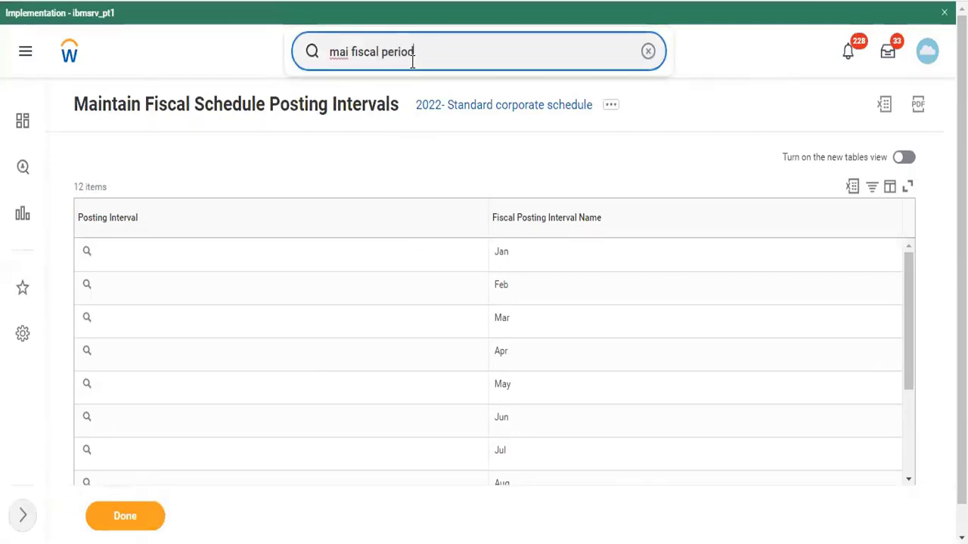
pyautogui.moveTo(439, 62); pyautogui.dragTo(285, 56)
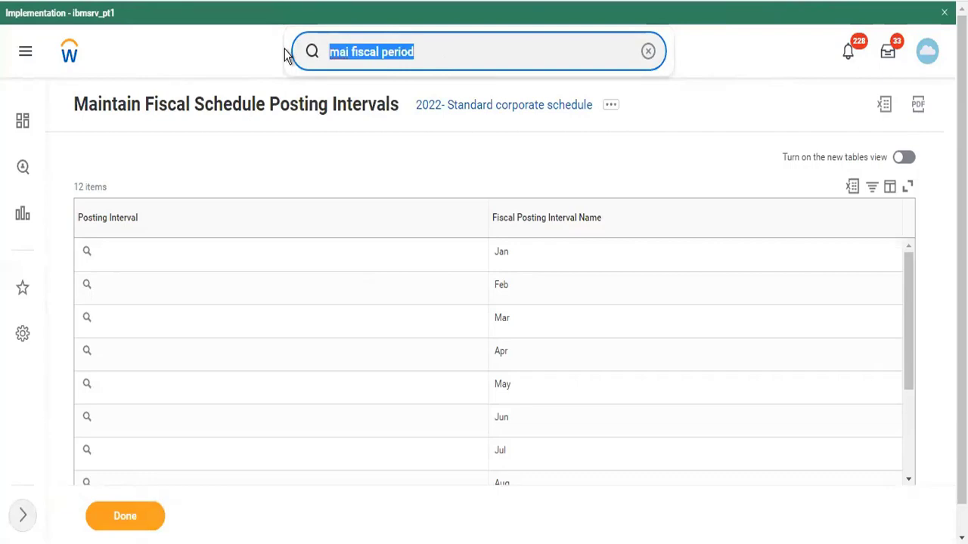
pyautogui.press('BackSpace')
pyautogui.write('fiscal p')
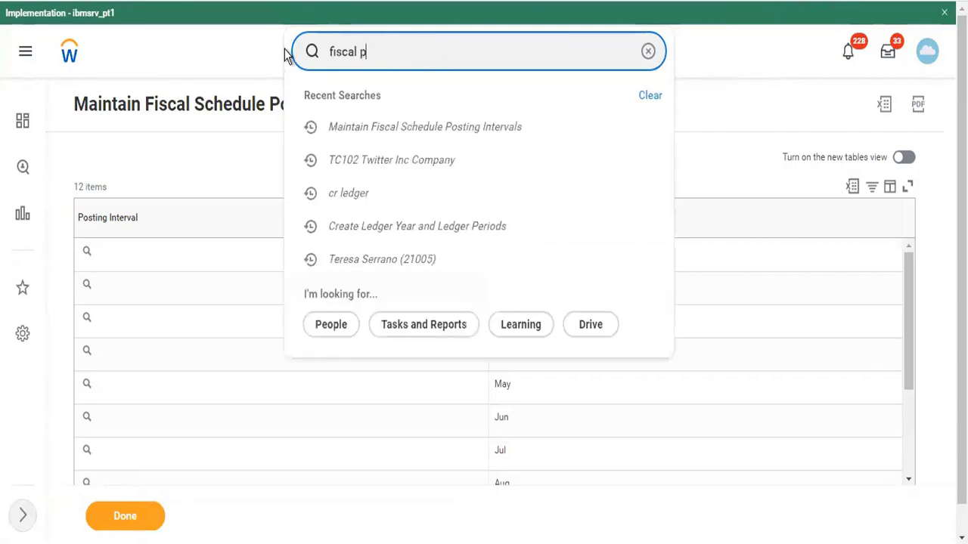
pyautogui.write('eriod')
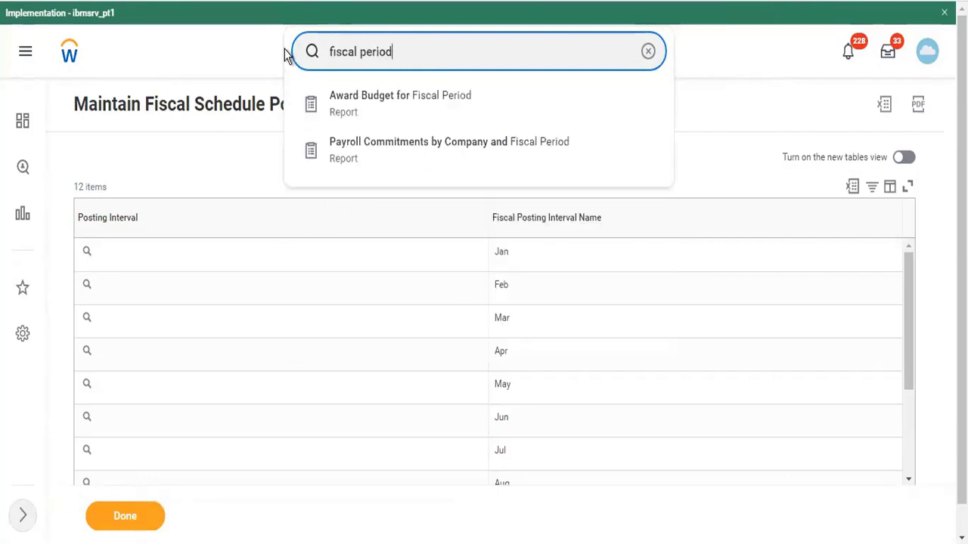
pyautogui.press('BackSpace')
pyautogui.press('BackSpace')
pyautogui.press('BackSpace')
pyautogui.press('BackSpace')
pyautogui.press('BackSpace')
pyautogui.press('BackSpace')
pyautogui.press('BackSpace')
pyautogui.press('BackSpace')
pyautogui.press('BackSpace')
pyautogui.press('BackSpace')
pyautogui.press('BackSpace')
pyautogui.press('BackSpace')
pyautogui.press('BackSpace')
pyautogui.press('BackSpace')
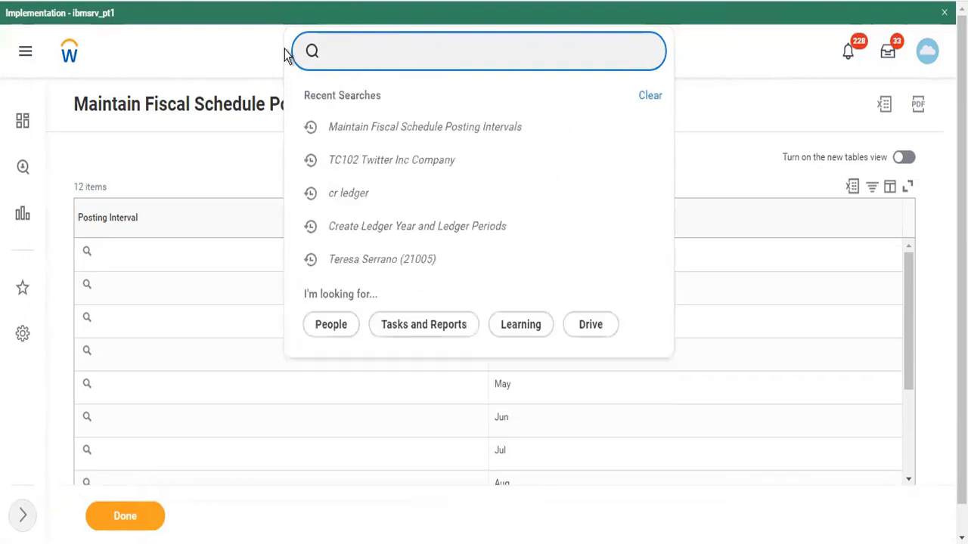
pyautogui.write('cr ini')
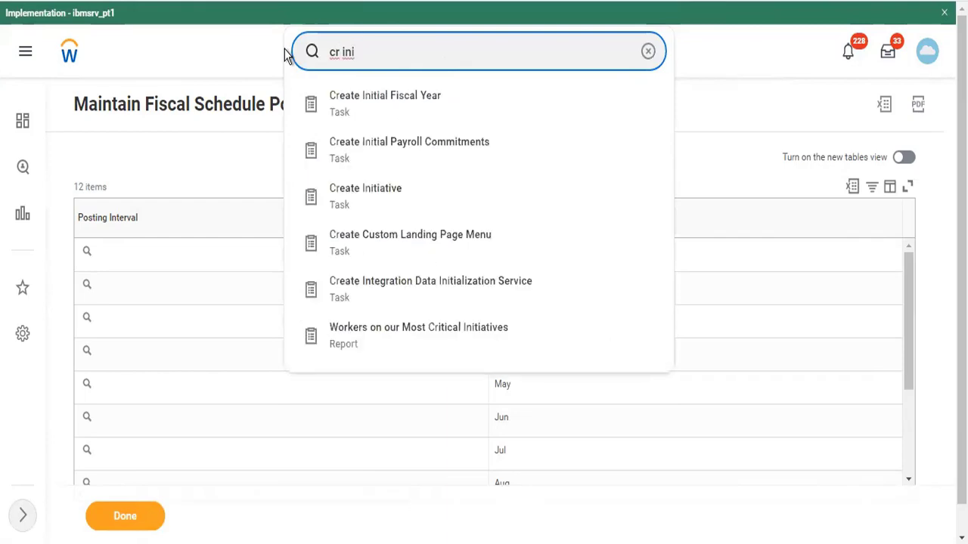
pyautogui.press('Down')
pyautogui.press('Return')
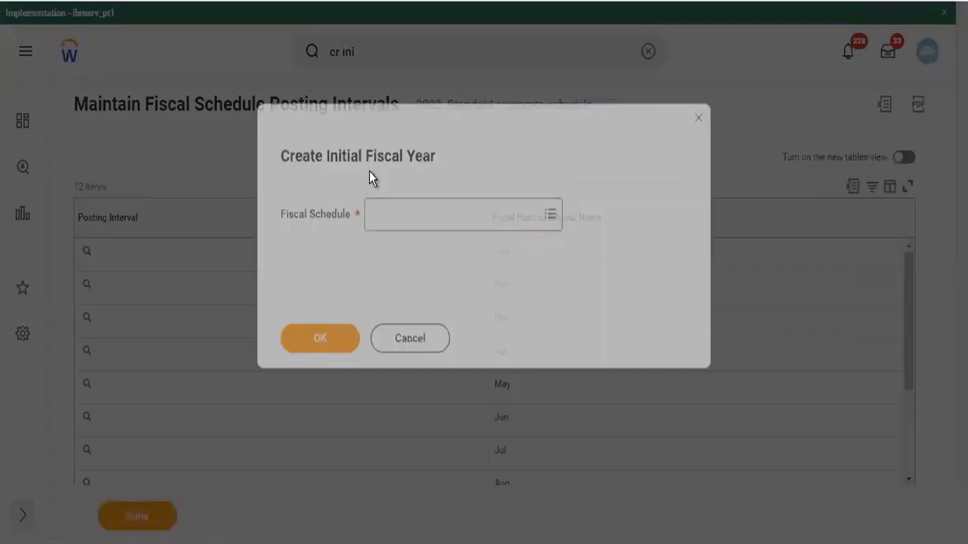
# Choose the 2022- Standard corporate schedule for the new fiscal year
pyautogui.click(399, 212)
pyautogui.write('star')
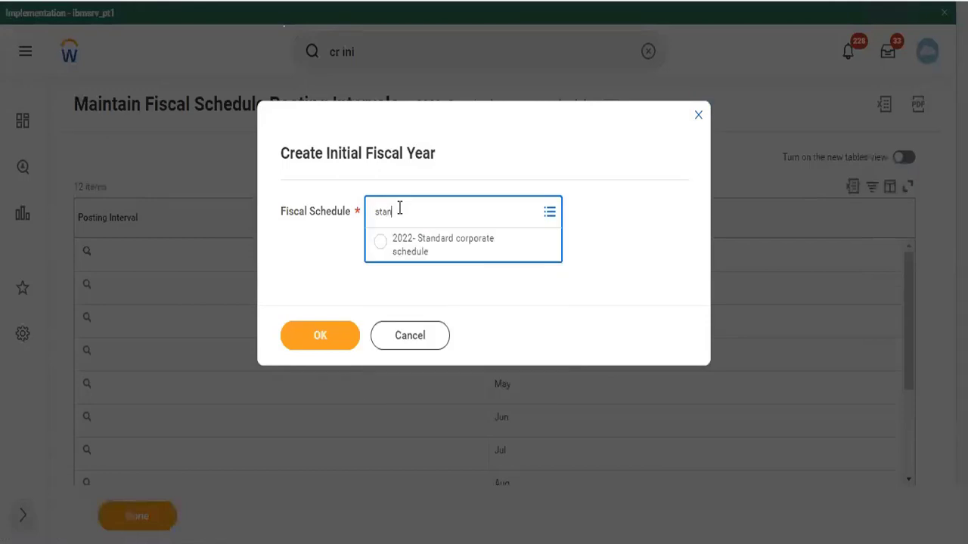
pyautogui.click(406, 248)
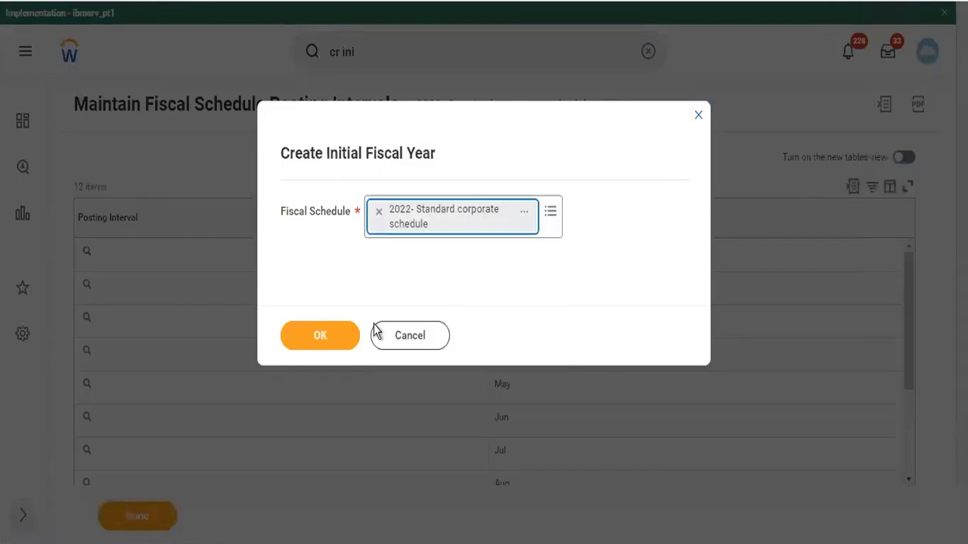
pyautogui.click(323, 346)
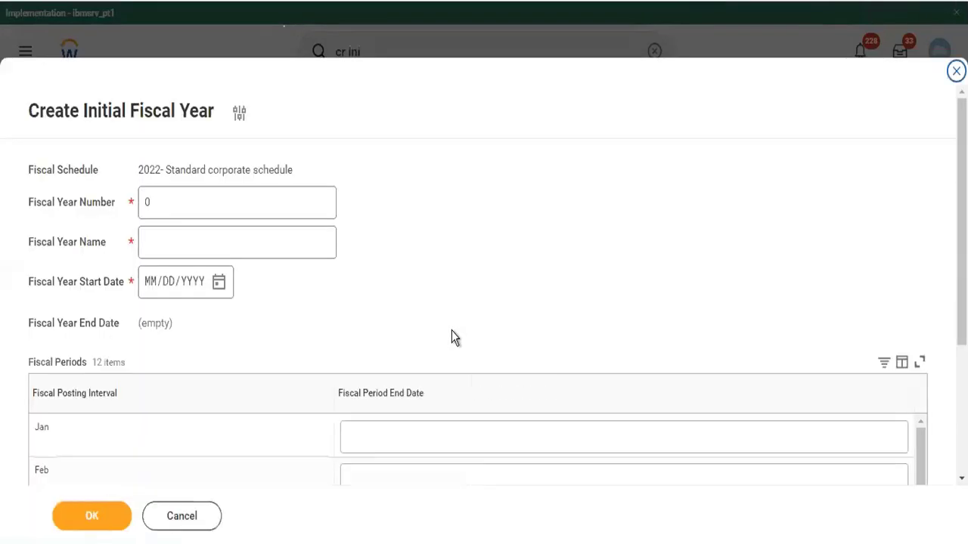
# Enter fiscal year 2022, name 'Standard 2022', start date 01/01/2022
pyautogui.click(159, 204)
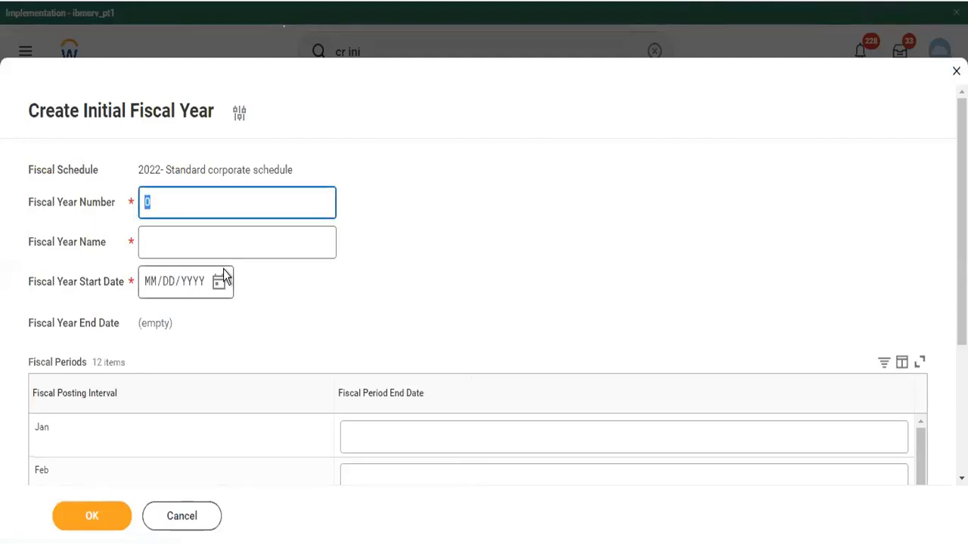
pyautogui.write('2022')
pyautogui.press('Tab')
pyautogui.write('Standdar')
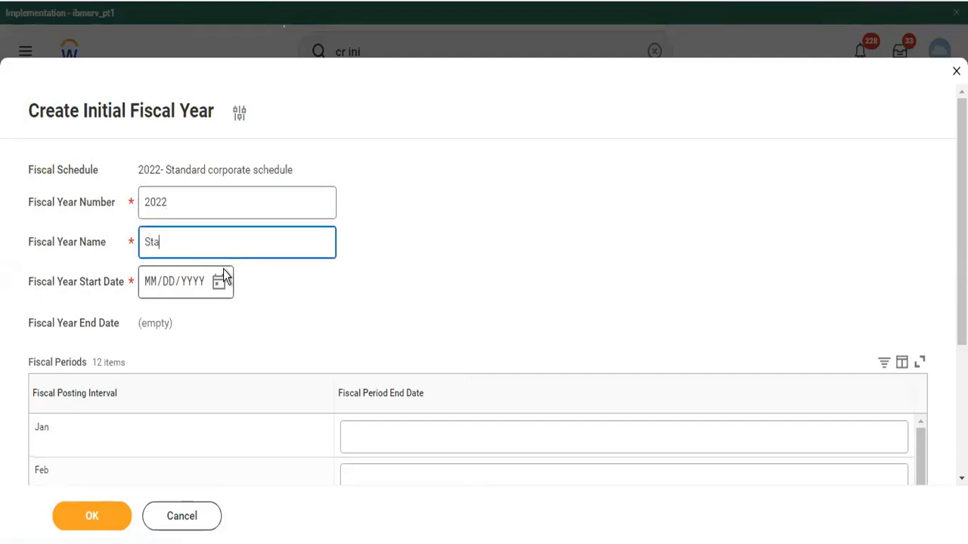
pyautogui.press('BackSpace')
pyautogui.write('ard 2022')
pyautogui.press('Tab')
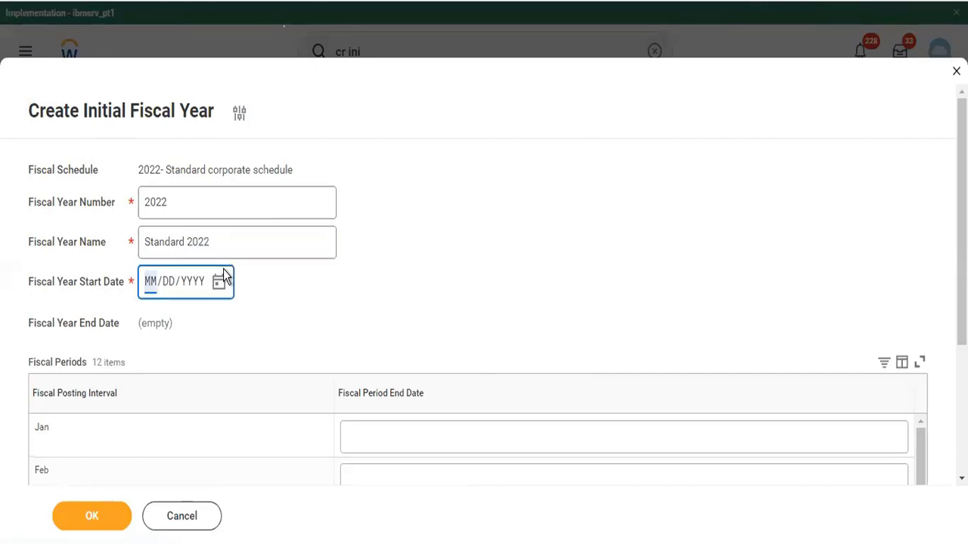
pyautogui.write('01/01/2022')
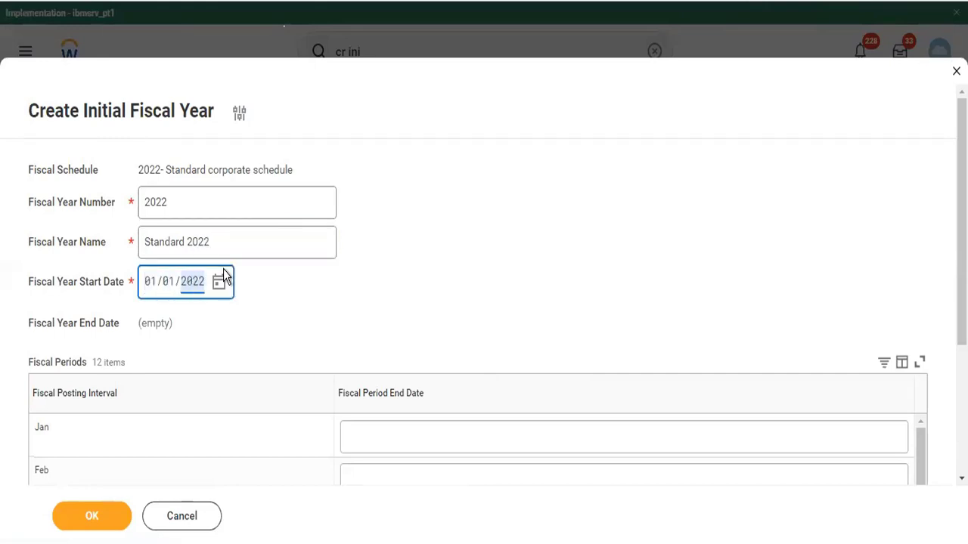
pyautogui.scroll(-3, 458, 265)
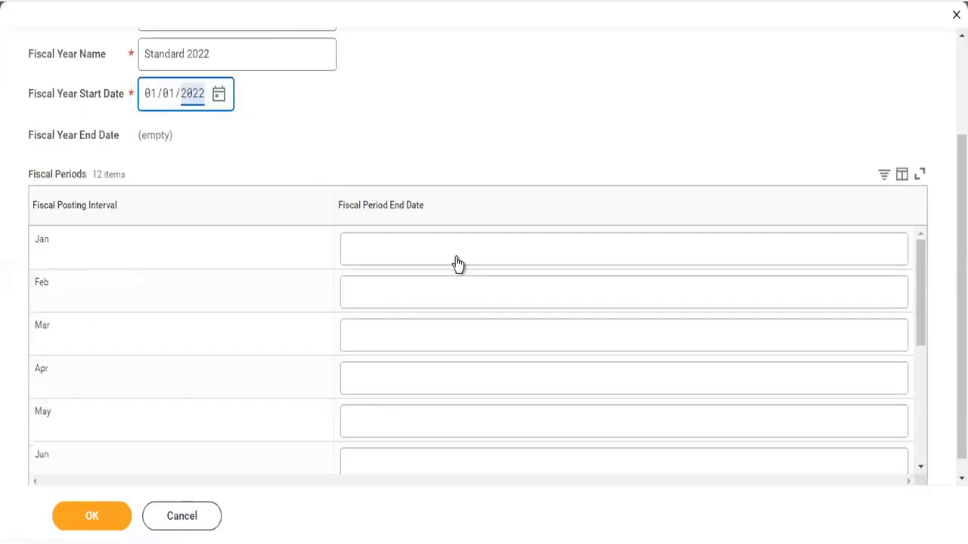
# Set January's period end to 01/31/2022 and February's to 02/28/2022
pyautogui.click(458, 263)
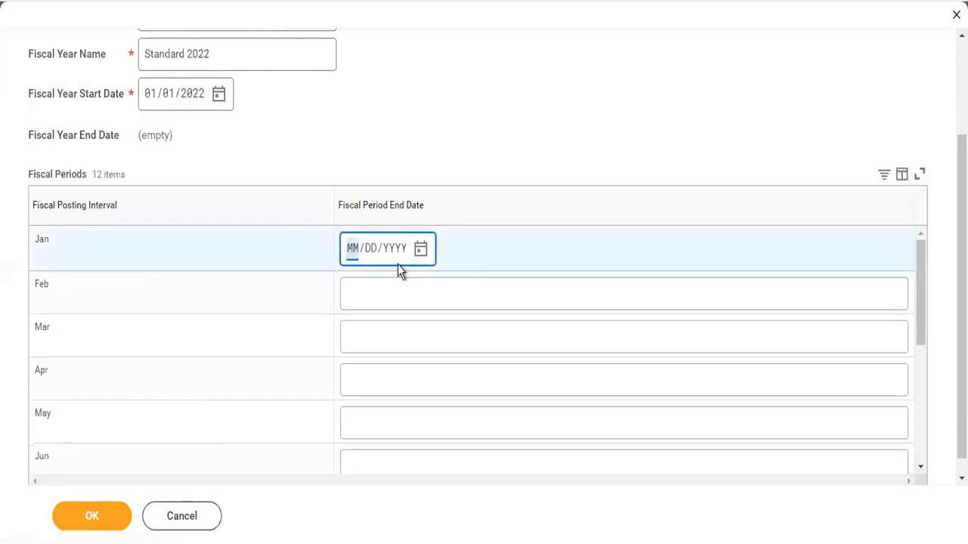
pyautogui.write('01312022')
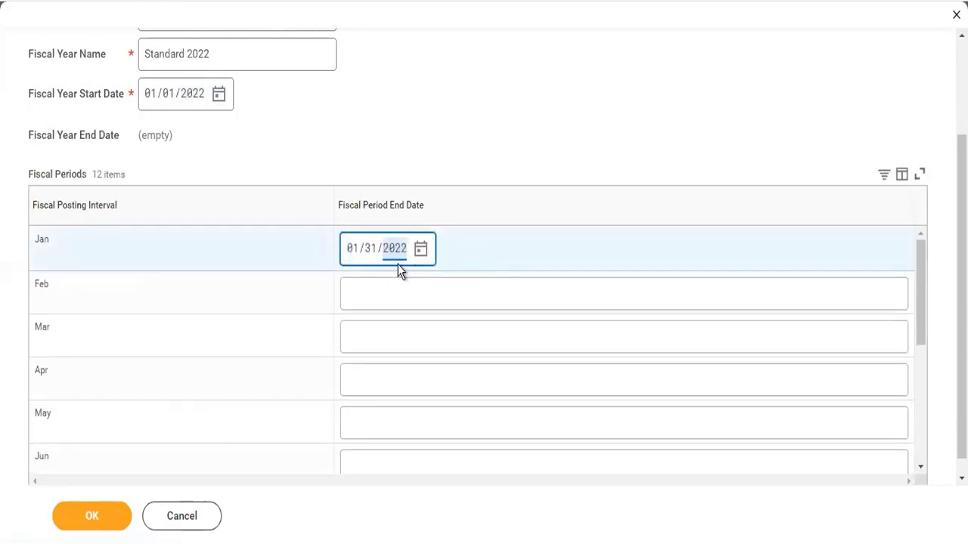
pyautogui.press('Tab')
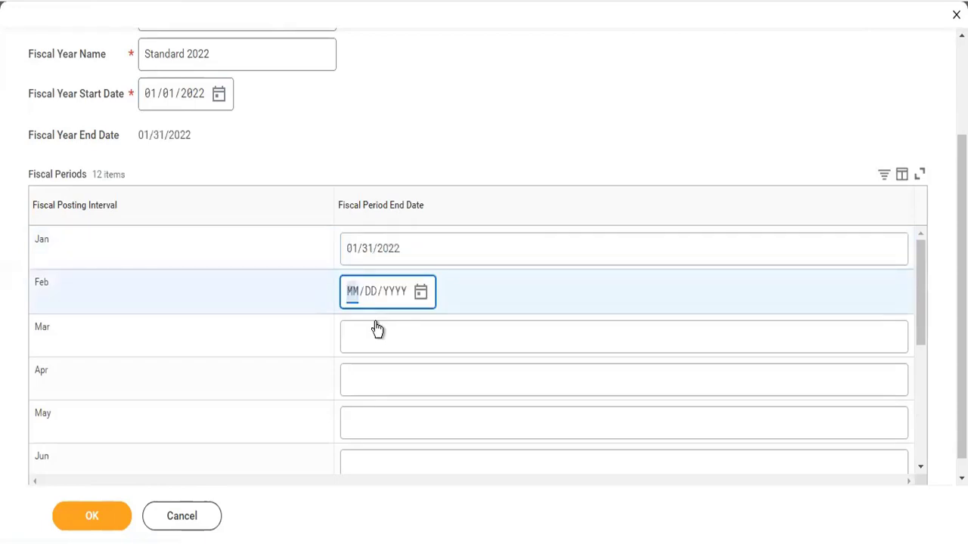
pyautogui.write('02/00/YYYY')
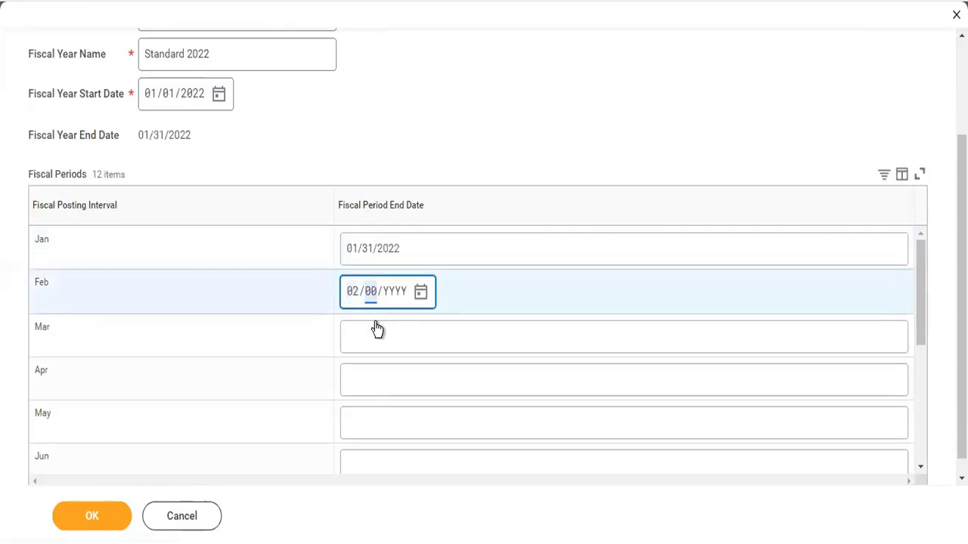
pyautogui.press('Left')
pyautogui.press('Right')
pyautogui.write('282022')
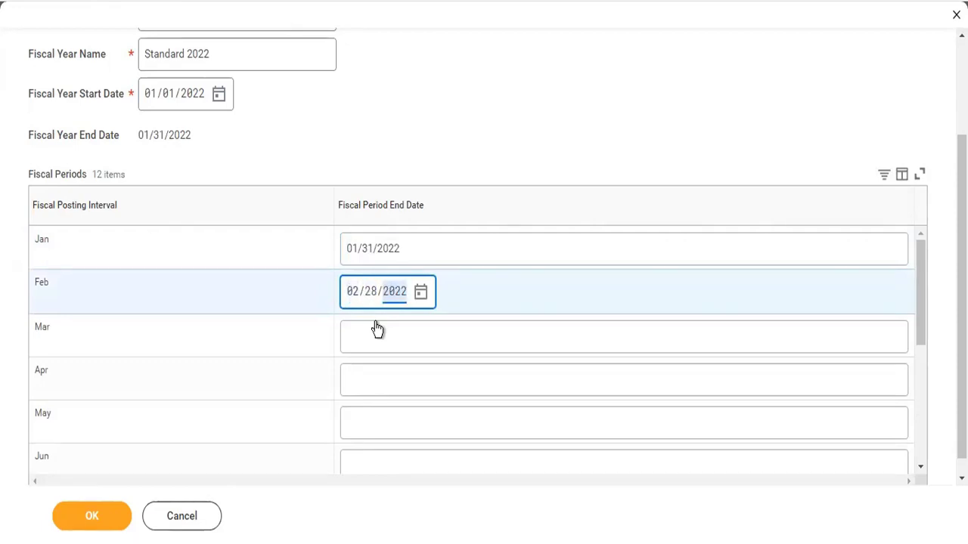
pyautogui.rightClick(377, 329)
pyautogui.click(366, 347)
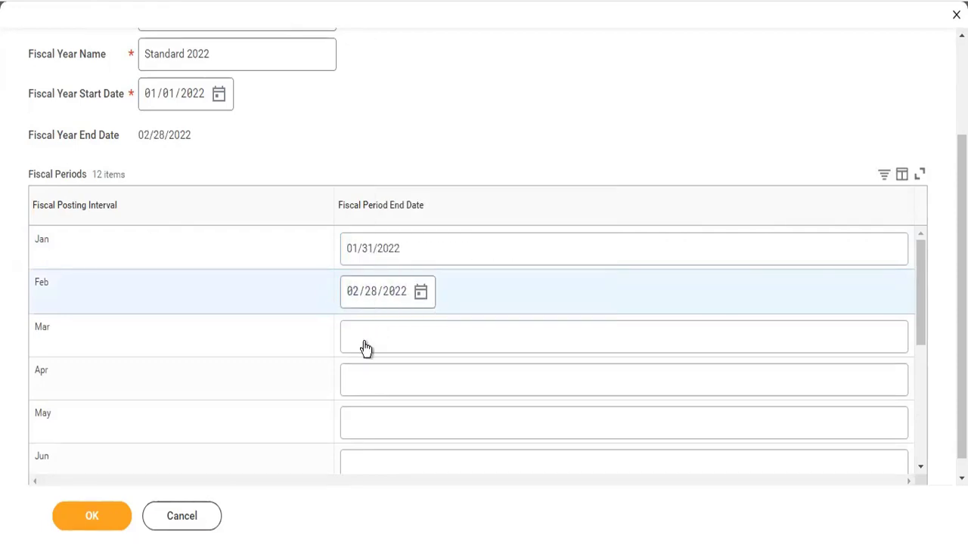
# Enter end dates 03/31/2022, 04/30/2022 and 05/31/2022 for March through May
pyautogui.click(359, 341)
pyautogui.write('03/')
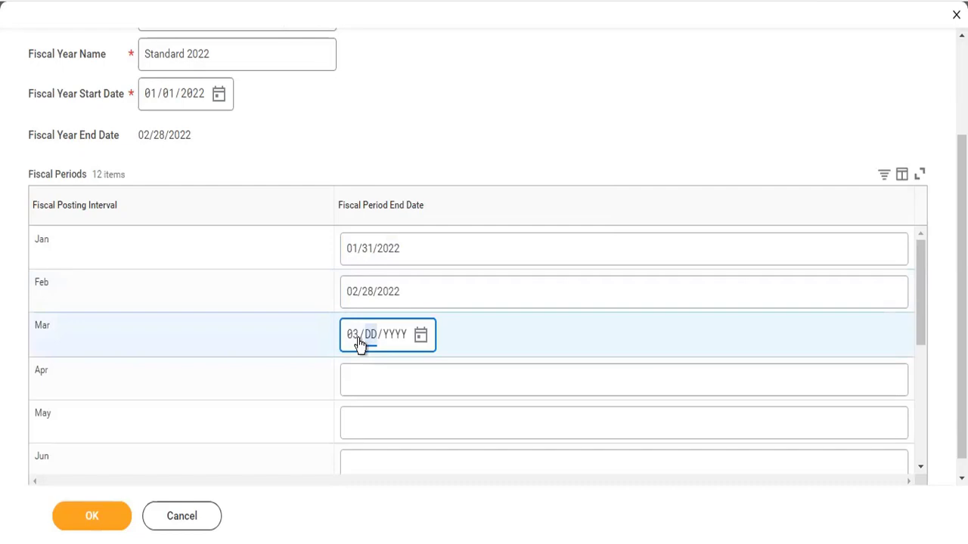
pyautogui.write('31/2022')
pyautogui.click(363, 384)
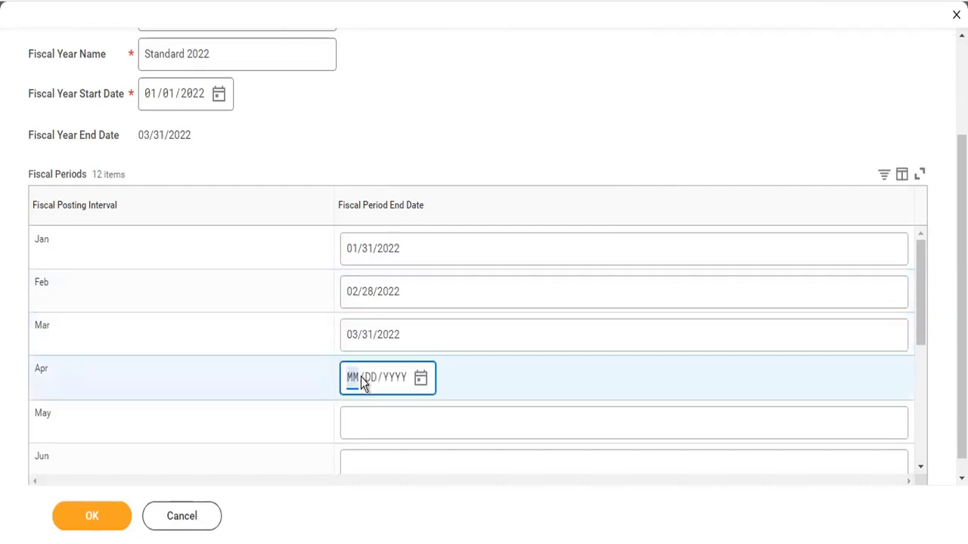
pyautogui.write('04/30/00')
pyautogui.write('20')
pyautogui.click(370, 437)
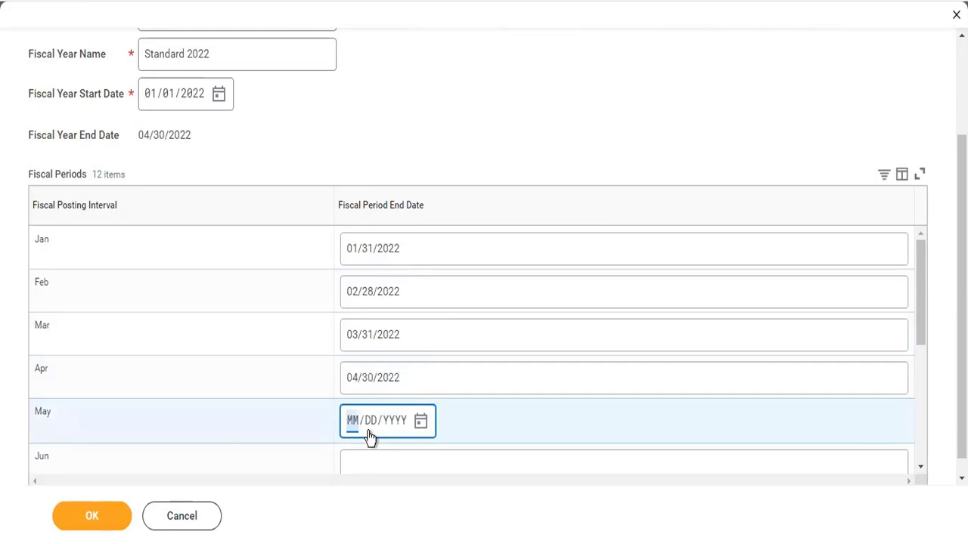
pyautogui.write('05/31/')
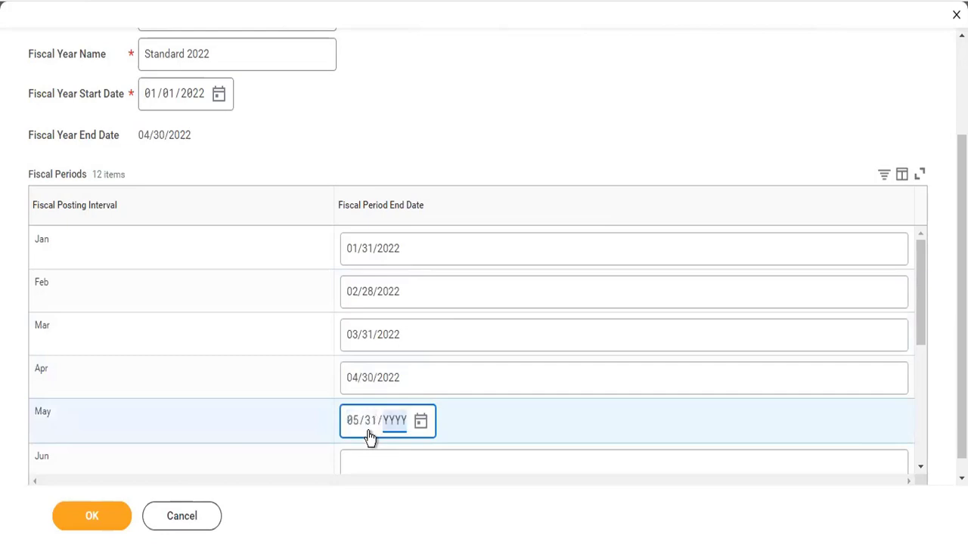
pyautogui.write('2022')
# Set period end dates 06/30/2022, 07/31/2022 and 08/31/2022 for June through August
pyautogui.scroll(-3, 292, 295)
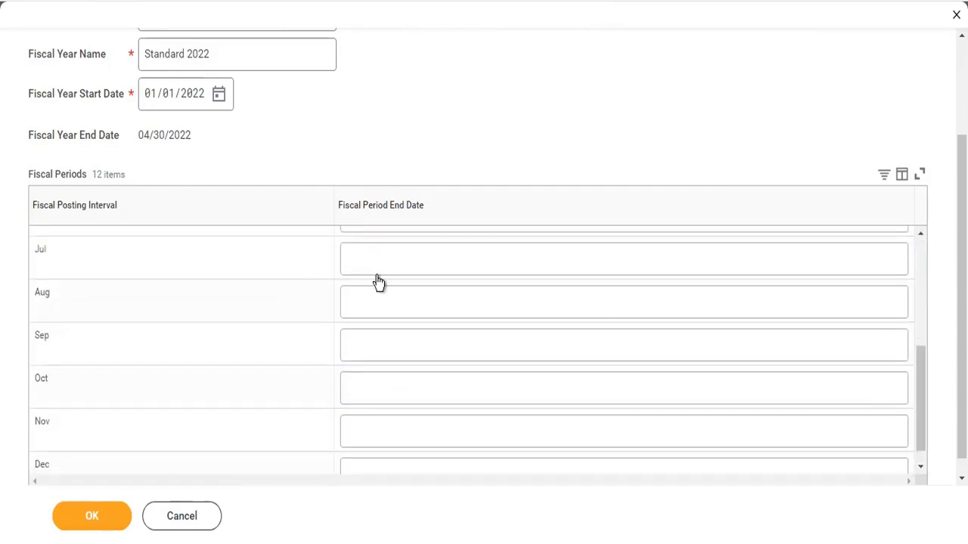
pyautogui.scroll(2, 378, 281)
pyautogui.click(370, 404)
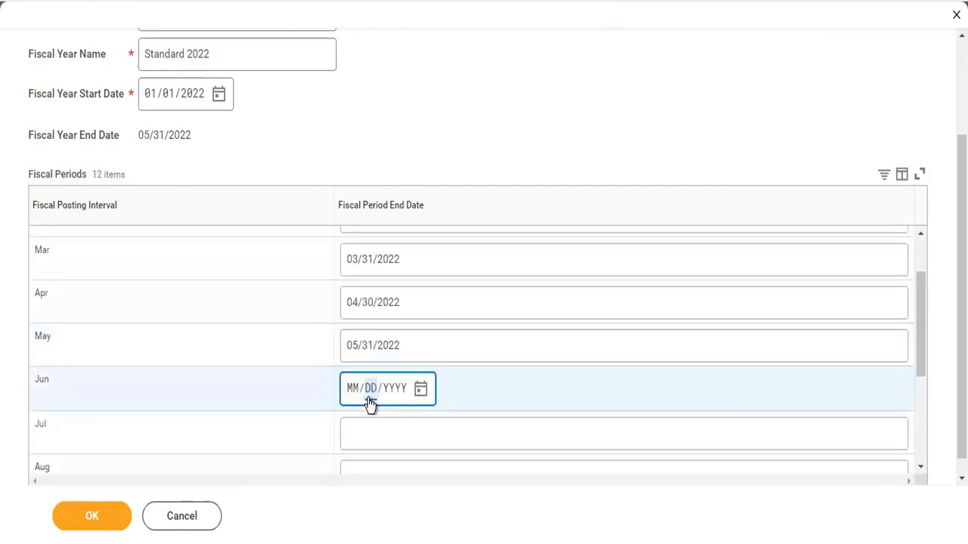
pyautogui.click(353, 399)
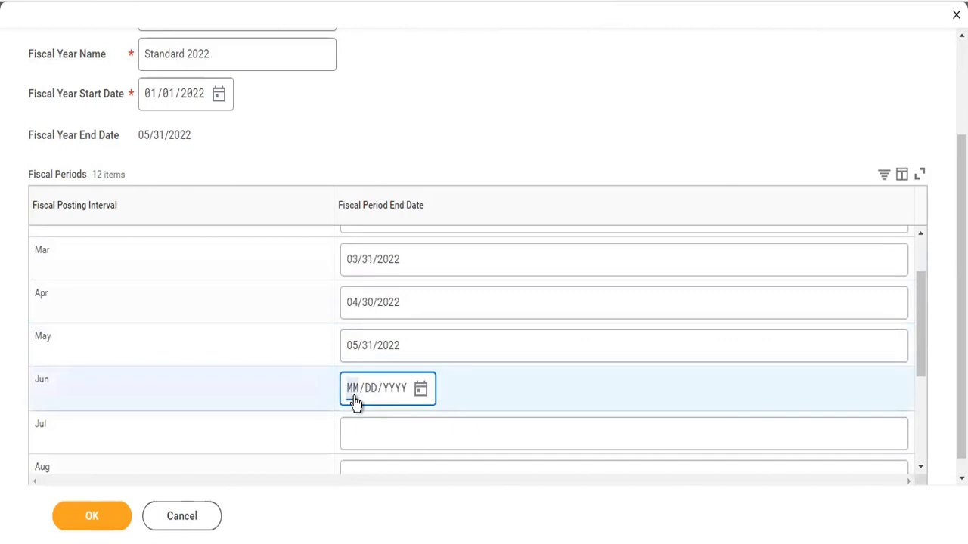
pyautogui.write('06302022')
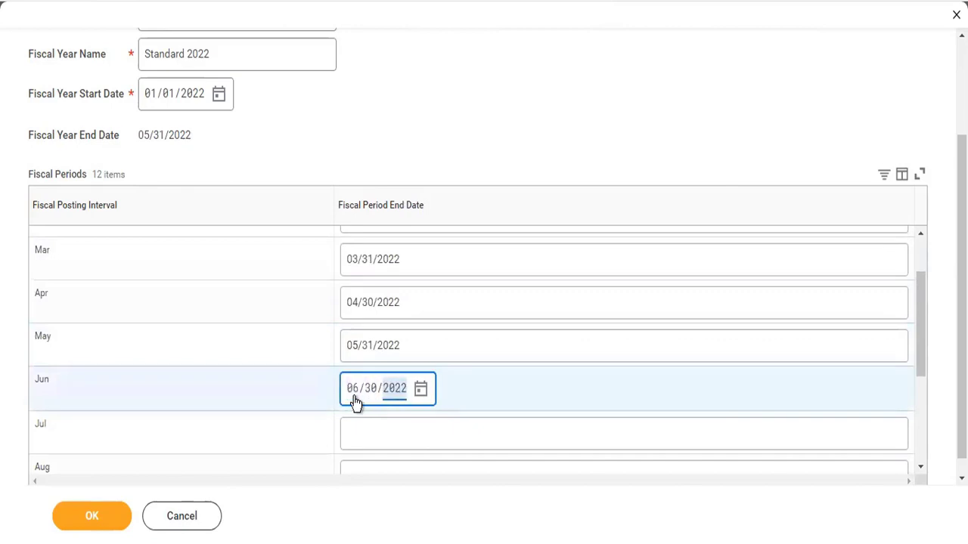
pyautogui.scroll(-2, 356, 386)
pyautogui.click(358, 327)
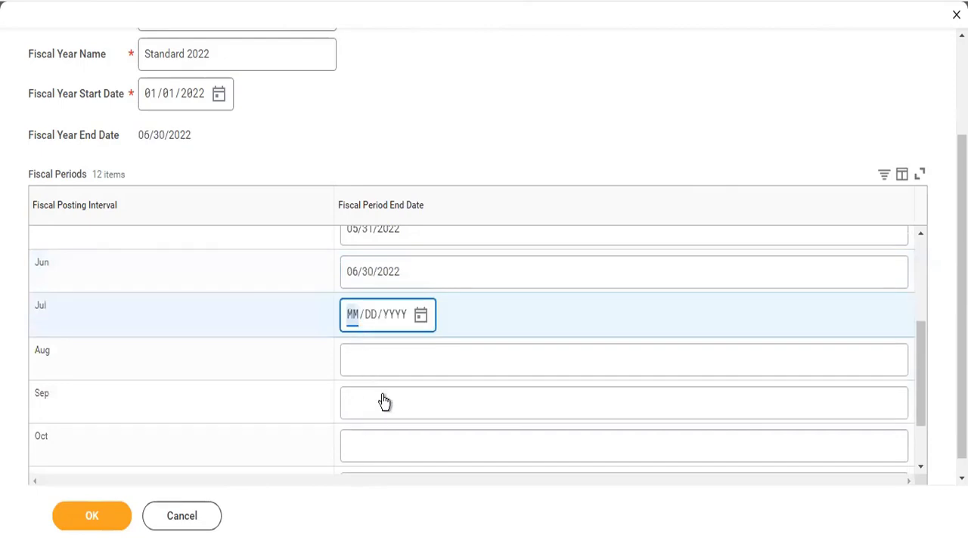
pyautogui.write('07/31/202')
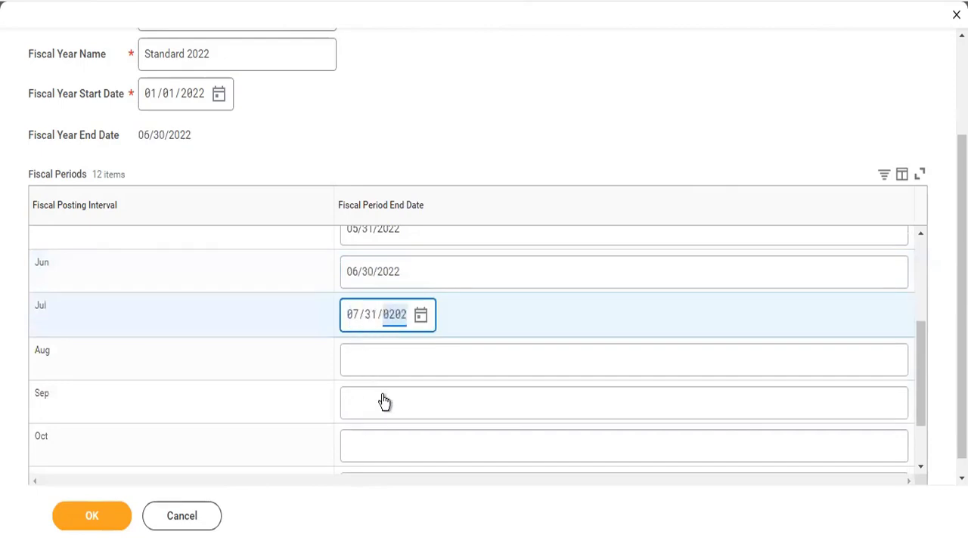
pyautogui.write('2')
pyautogui.press('Tab')
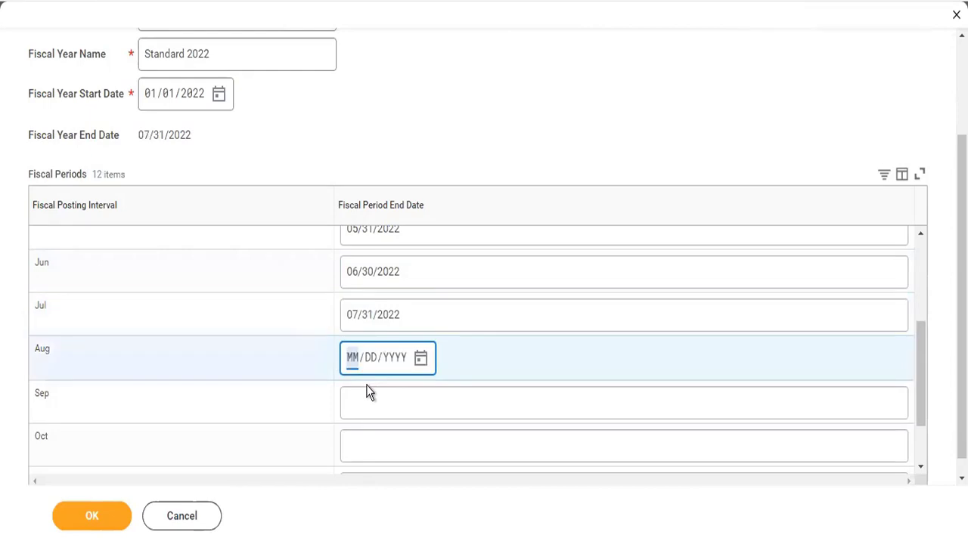
pyautogui.write('08302022')
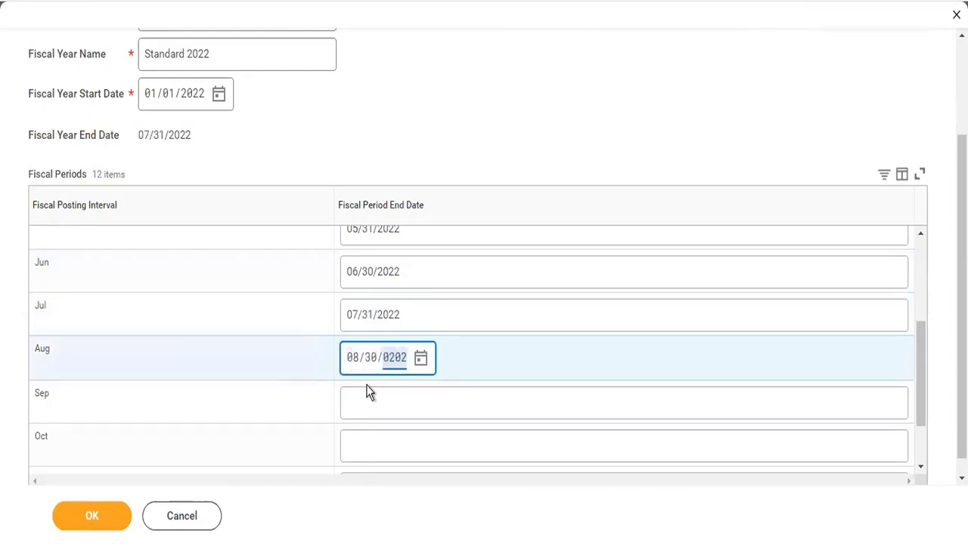
pyautogui.click(371, 374)
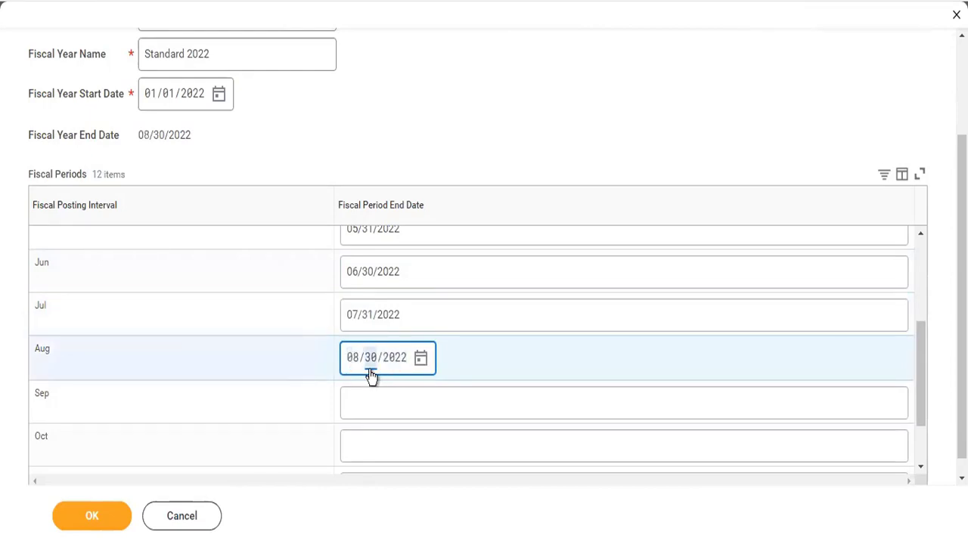
pyautogui.write('31')
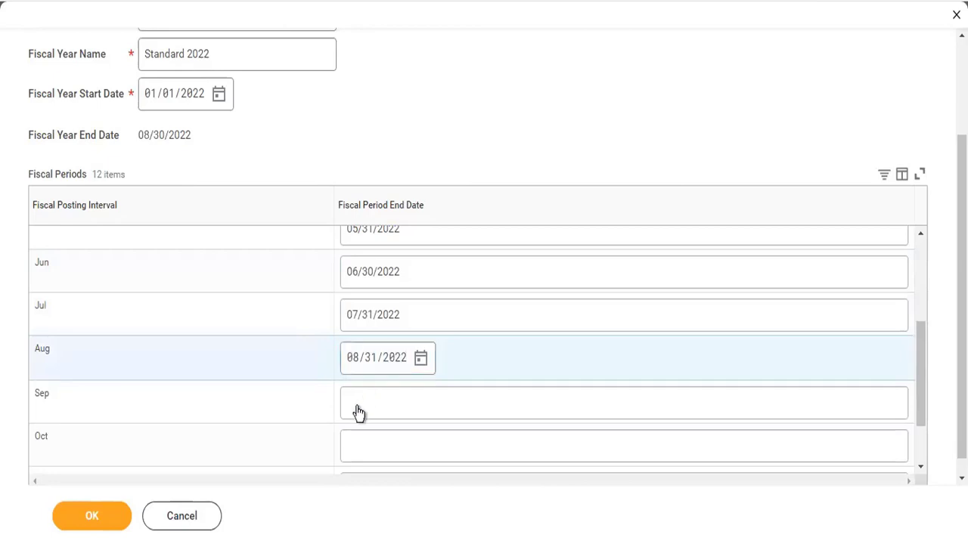
# Enter end dates 09/30/2022, 10/31/2022 and 11/30/2022 for September through November
pyautogui.click(359, 412)
pyautogui.write('09302022')
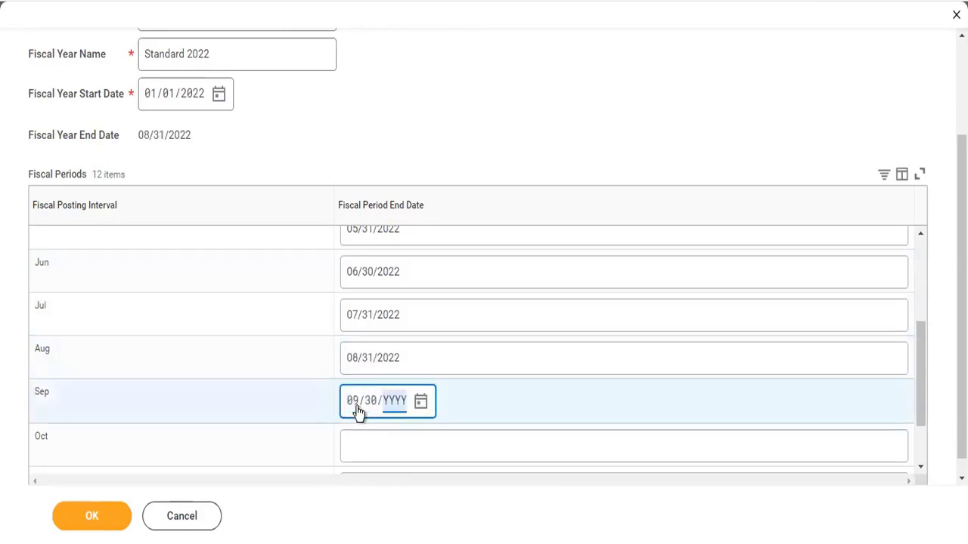
pyautogui.click(365, 453)
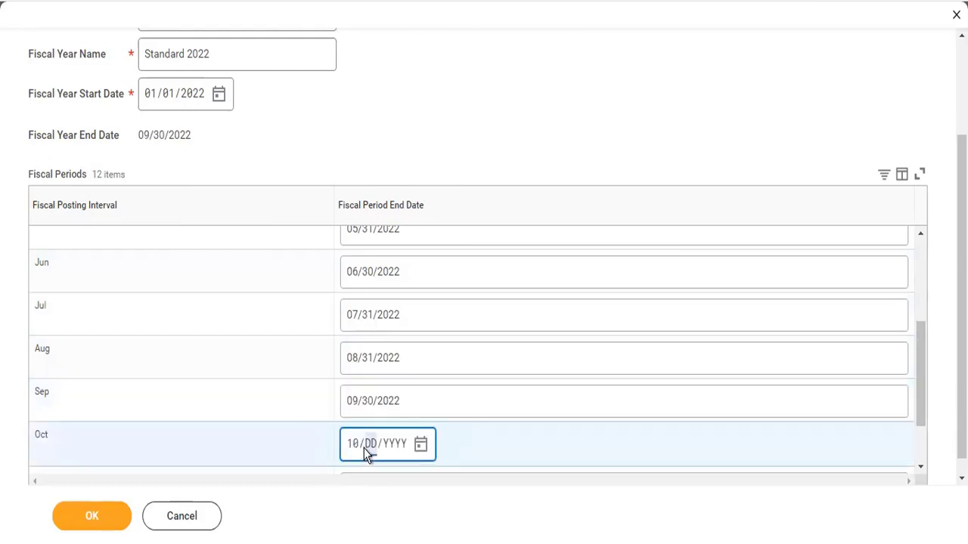
pyautogui.write('10/31/2022')
pyautogui.scroll(-1, 363, 449)
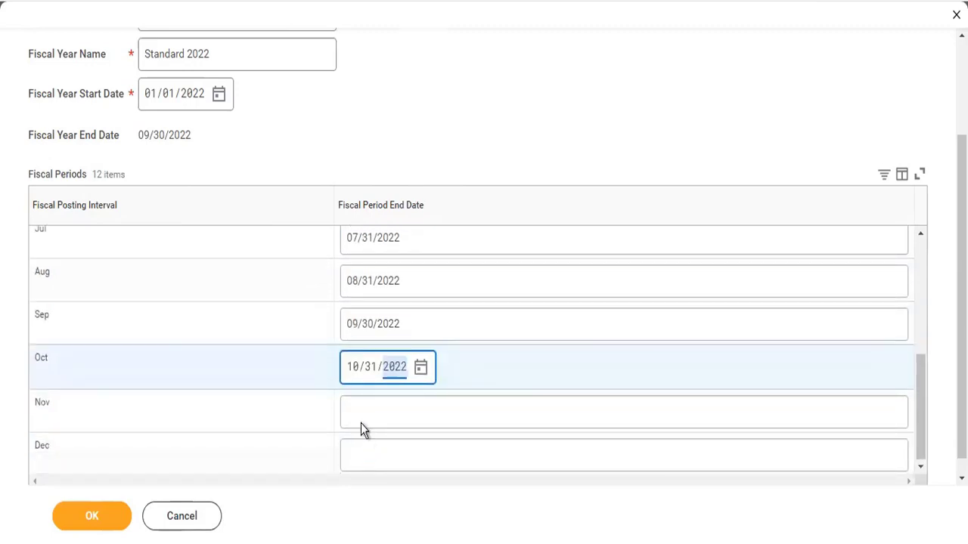
pyautogui.rightClick(360, 424)
pyautogui.click(355, 422)
pyautogui.click(352, 418)
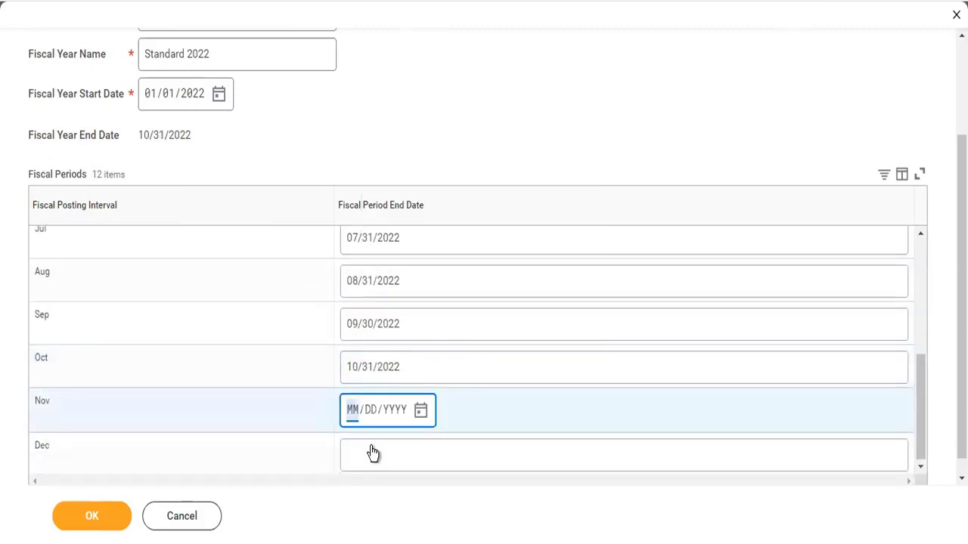
pyautogui.write('11/30/2022')
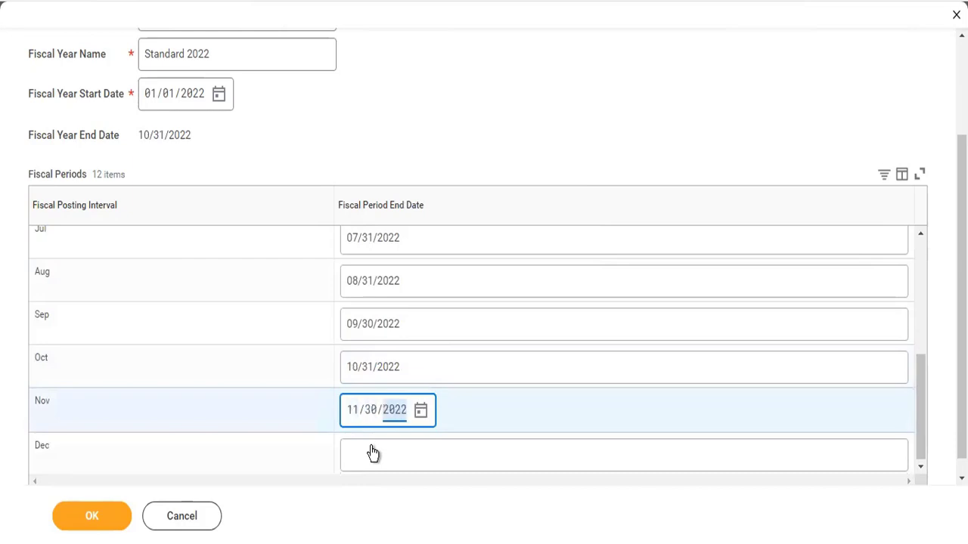
pyautogui.rightClick(372, 457)
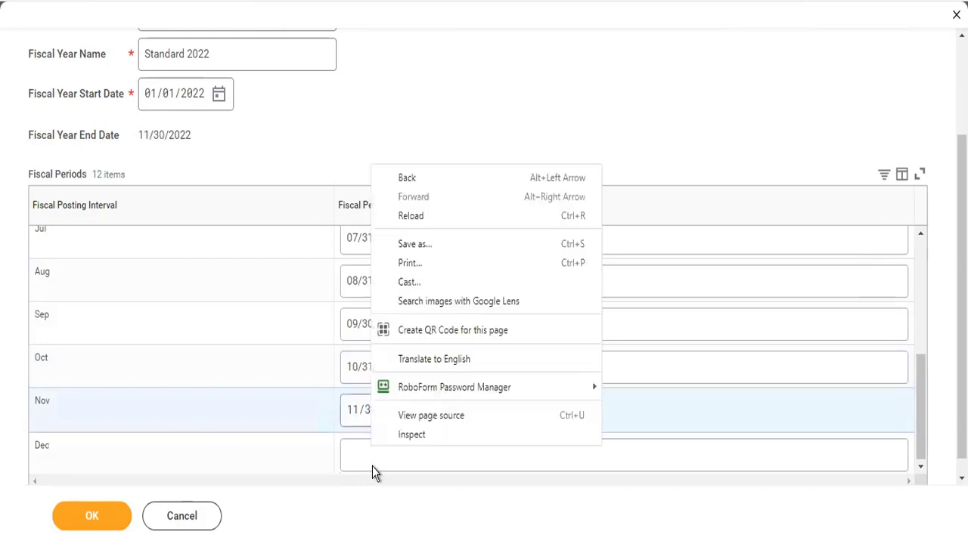
pyautogui.click(360, 463)
pyautogui.rightClick(356, 459)
pyautogui.click(358, 465)
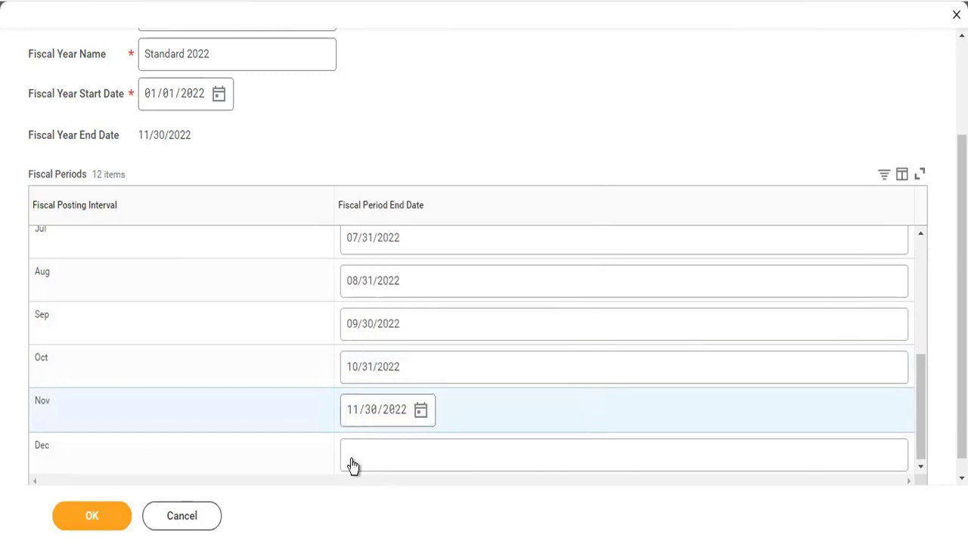
# Set December's end date to 12/31/2022 and save the Standard 2022 fiscal year
pyautogui.click(352, 464)
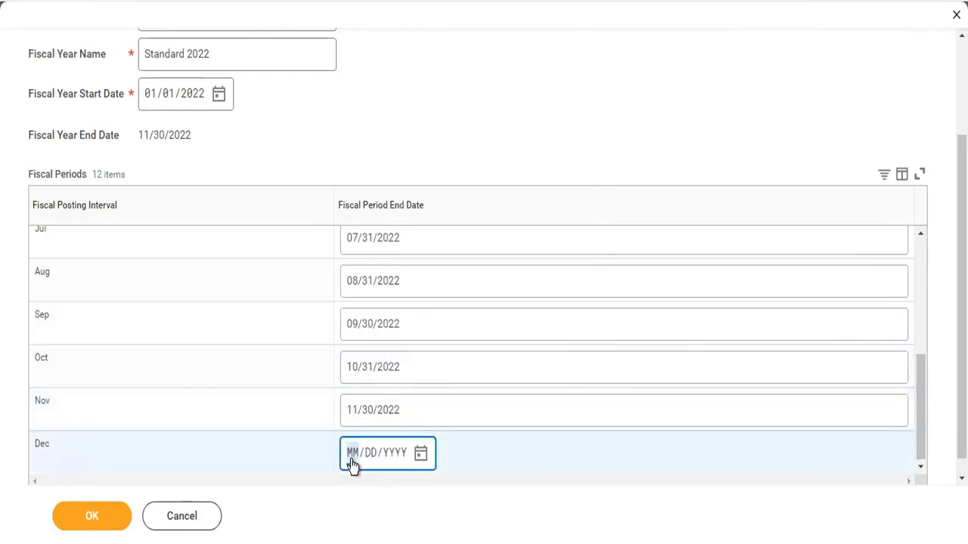
pyautogui.write('12312022')
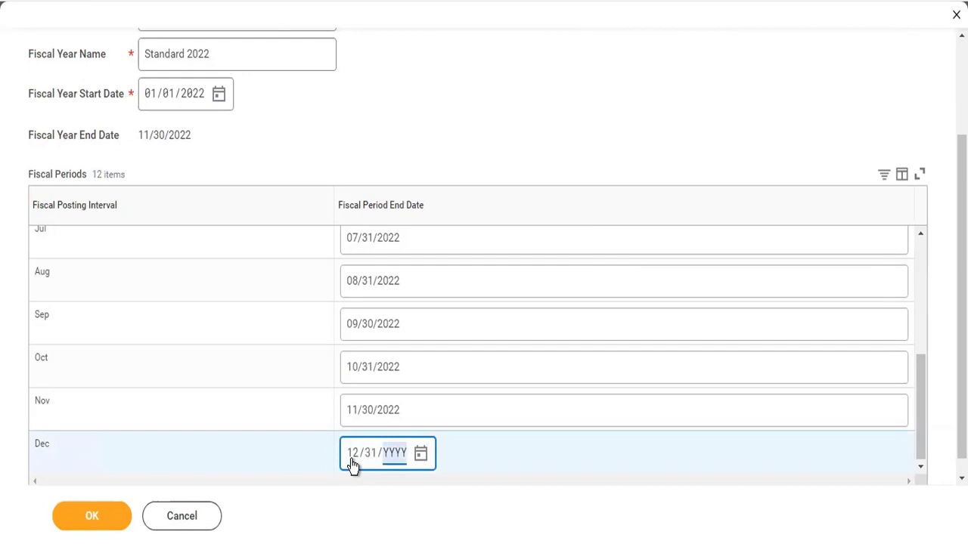
pyautogui.click(93, 518)
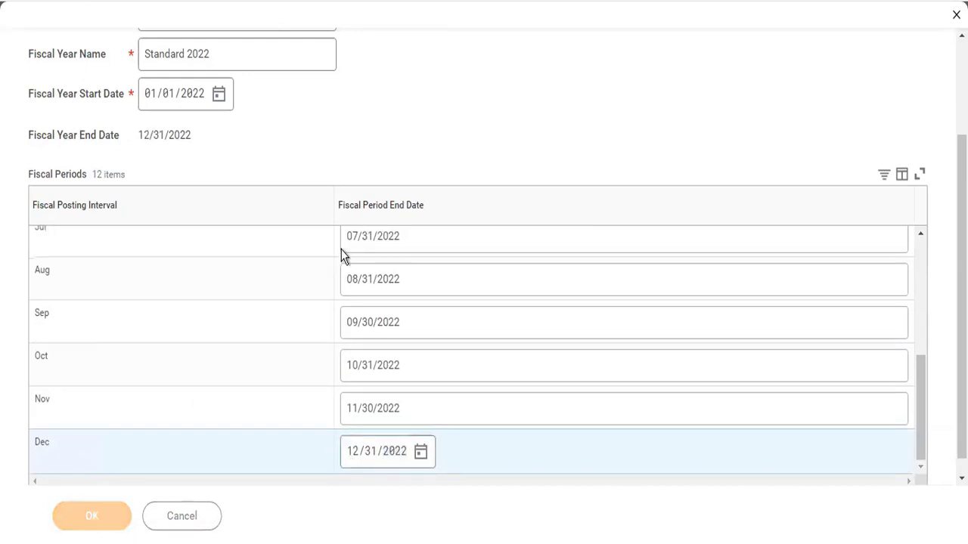
pyautogui.scroll(-3, 429, 272)
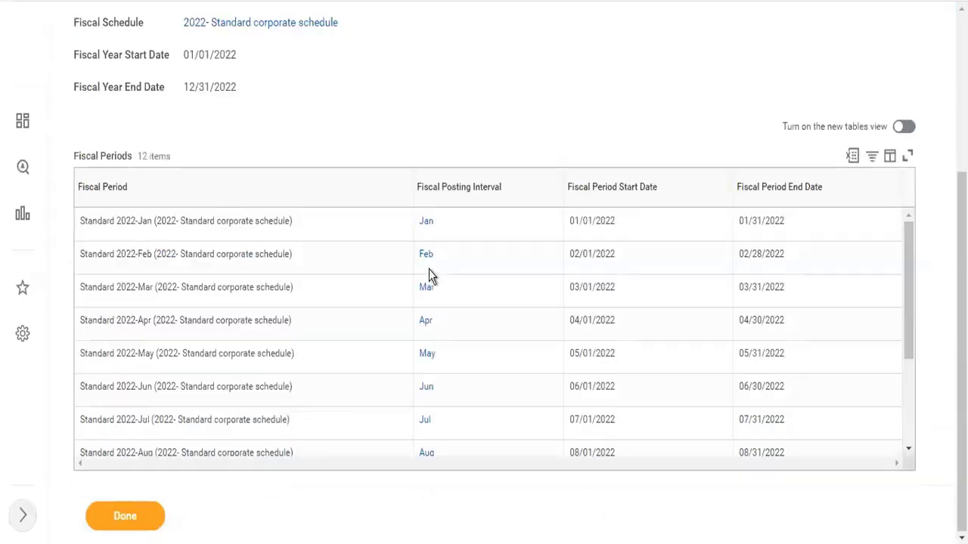
pyautogui.scroll(3, 429, 269)
# Find and launch the Create Ledger Year and Ledger Periods task
pyautogui.click(372, 51)
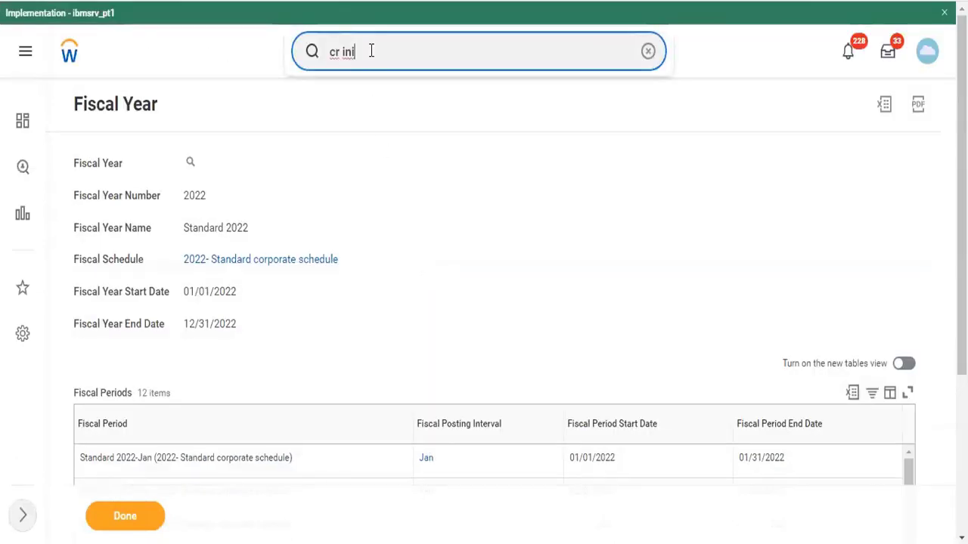
pyautogui.press('BackSpace')
pyautogui.press('BackSpace')
pyautogui.press('BackSpace')
pyautogui.write('le')
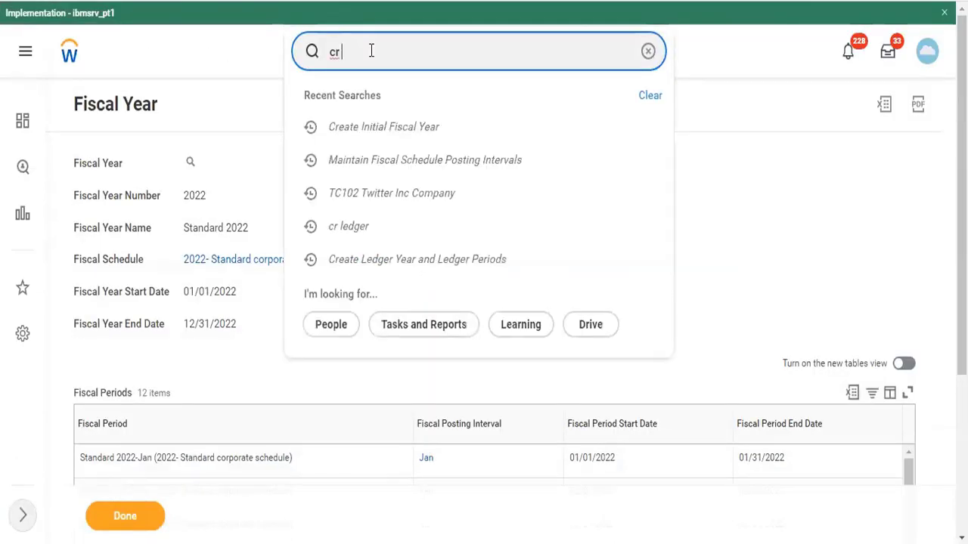
pyautogui.write('fger')
pyautogui.press('BackSpace')
pyautogui.press('BackSpace')
pyautogui.press('BackSpace')
pyautogui.press('BackSpace')
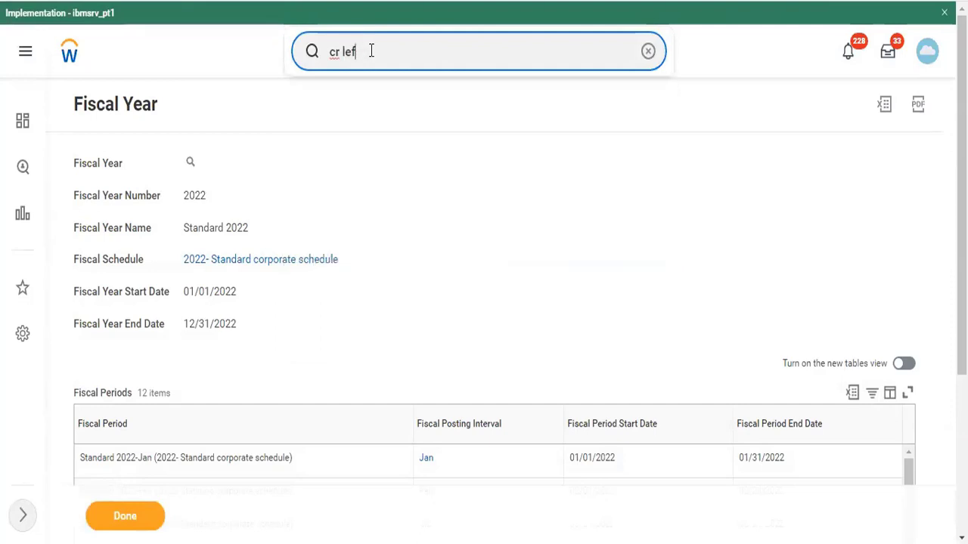
pyautogui.write('de')
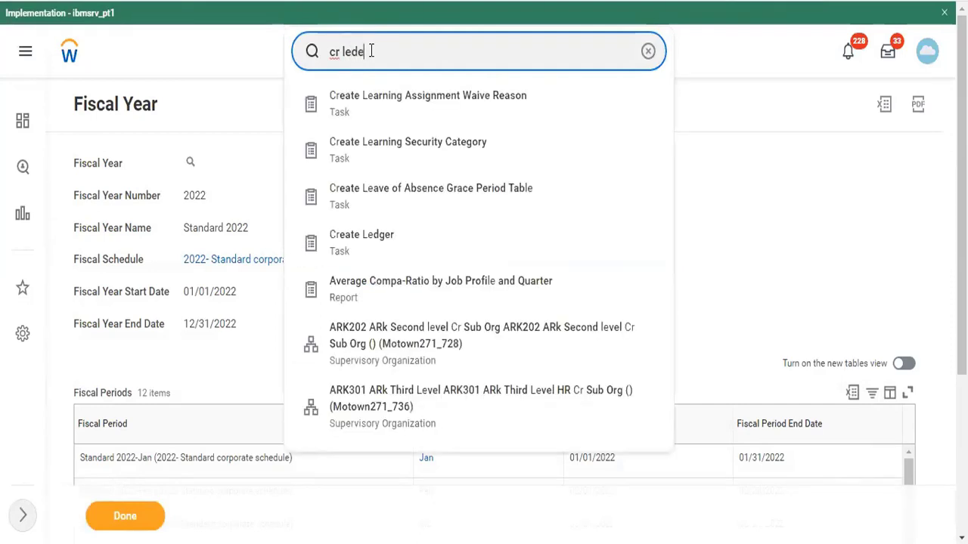
pyautogui.write('e')
pyautogui.press('Down')
pyautogui.press('Down')
pyautogui.press('Down')
pyautogui.press('Return')
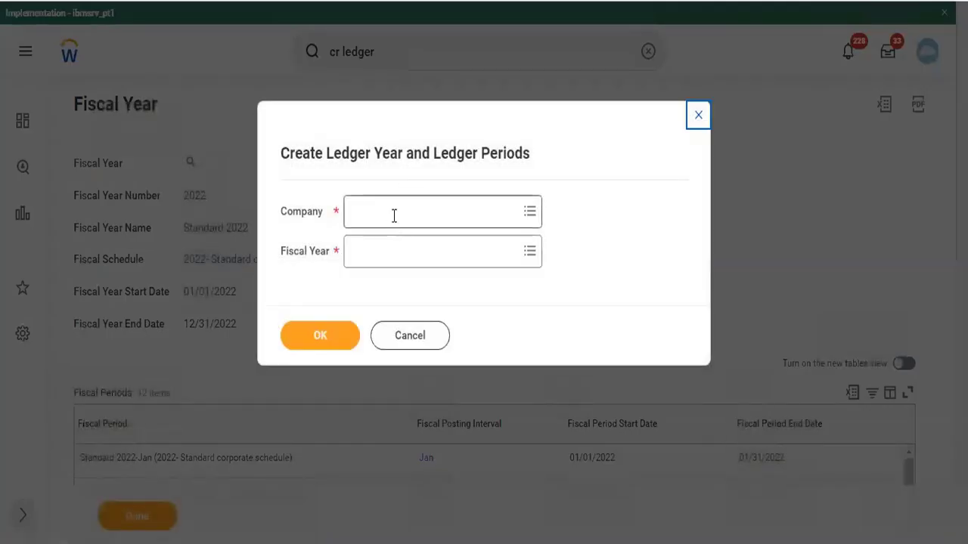
# Generate the ledger year and periods for company TC102 from the Standard 2022 fiscal year
pyautogui.click(394, 216)
pyautogui.write('t')
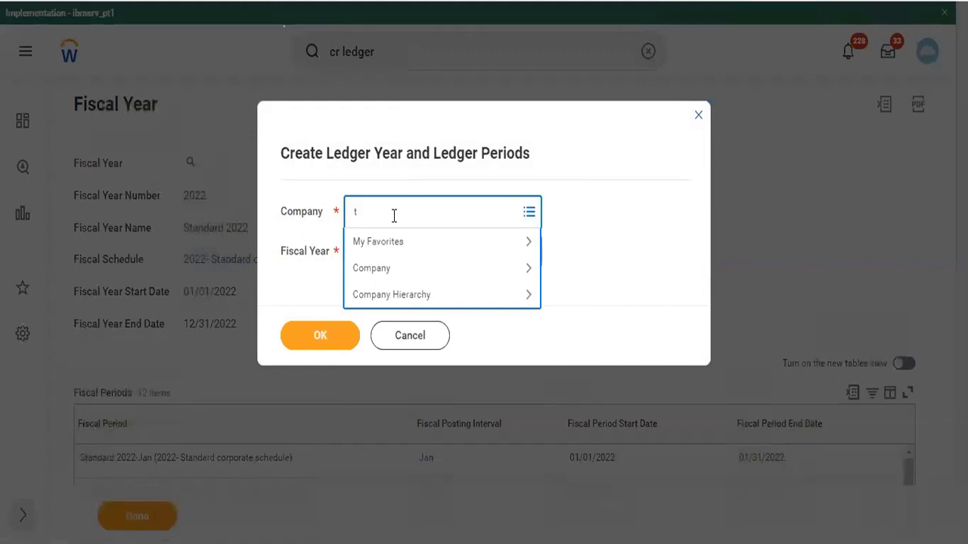
pyautogui.write('c102')
pyautogui.press('Return')
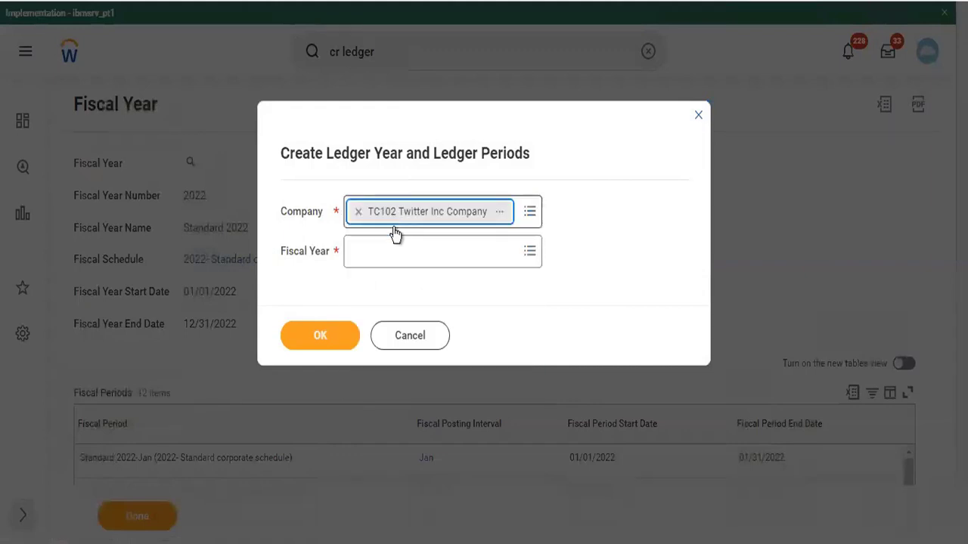
pyautogui.click(390, 261)
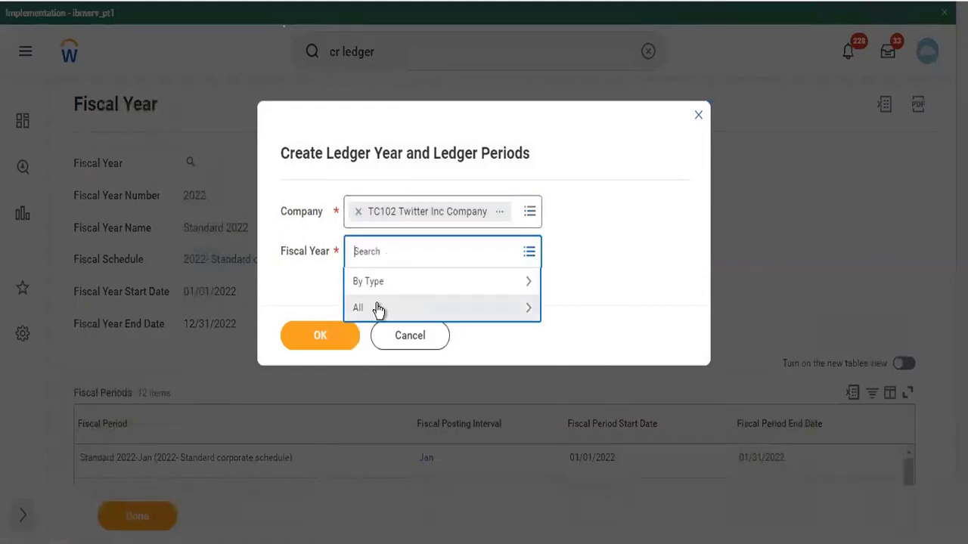
pyautogui.click(381, 307)
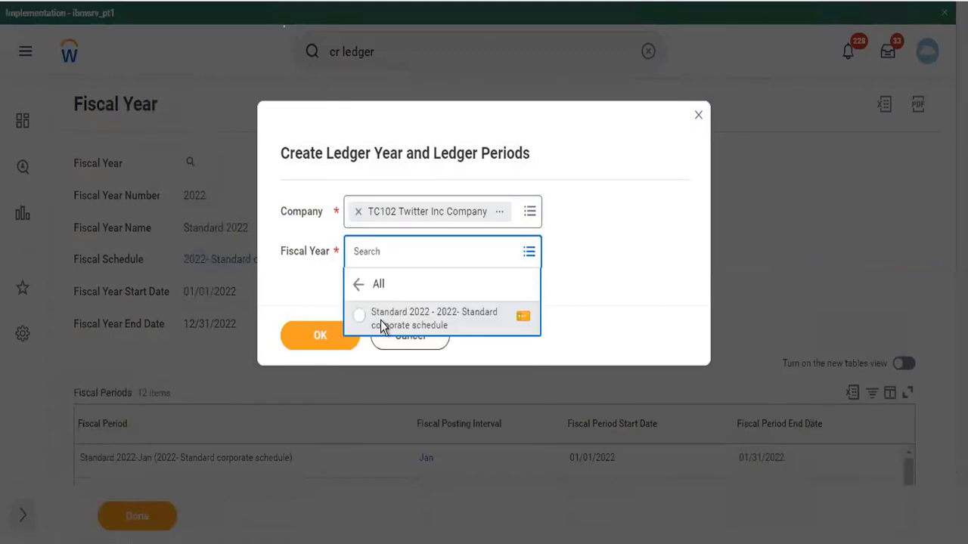
pyautogui.click(380, 321)
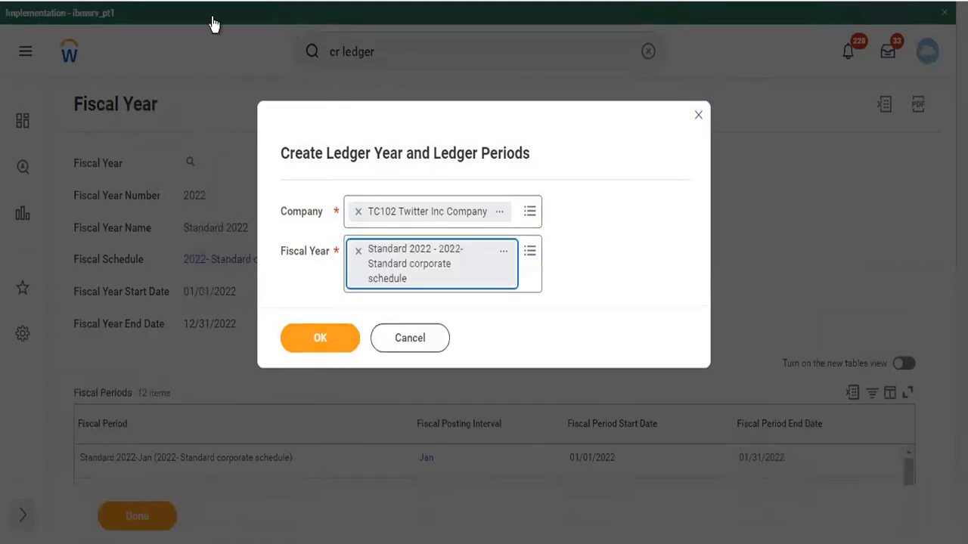
pyautogui.click(322, 337)
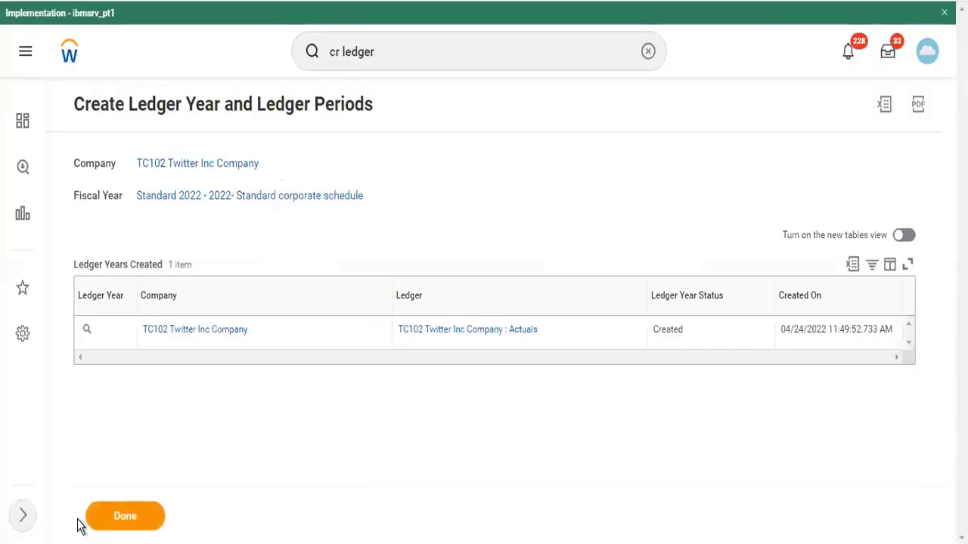
pyautogui.click(124, 517)
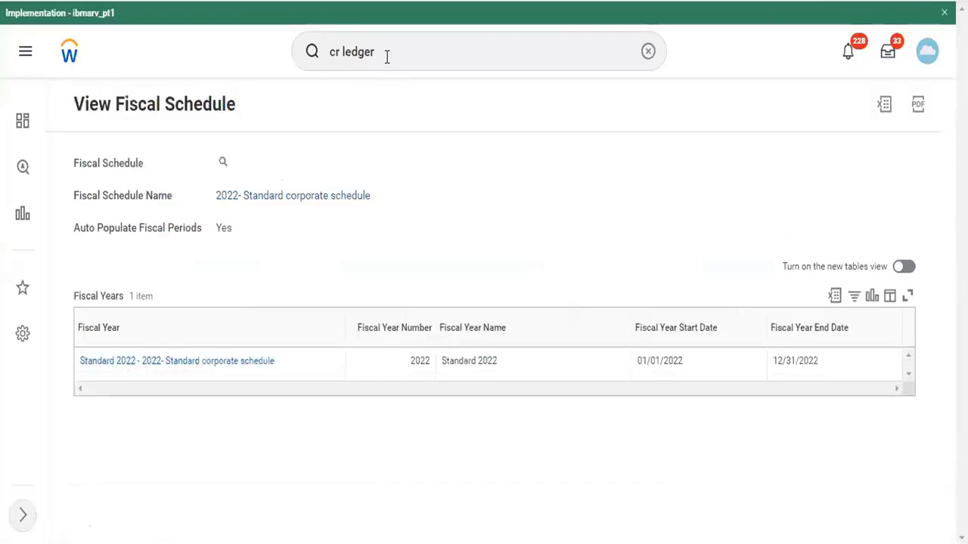
# Search 'mass update ledger' and launch the Mass Update Ledger Period Status task
pyautogui.click(388, 55)
pyautogui.moveTo(388, 55); pyautogui.dragTo(311, 59)
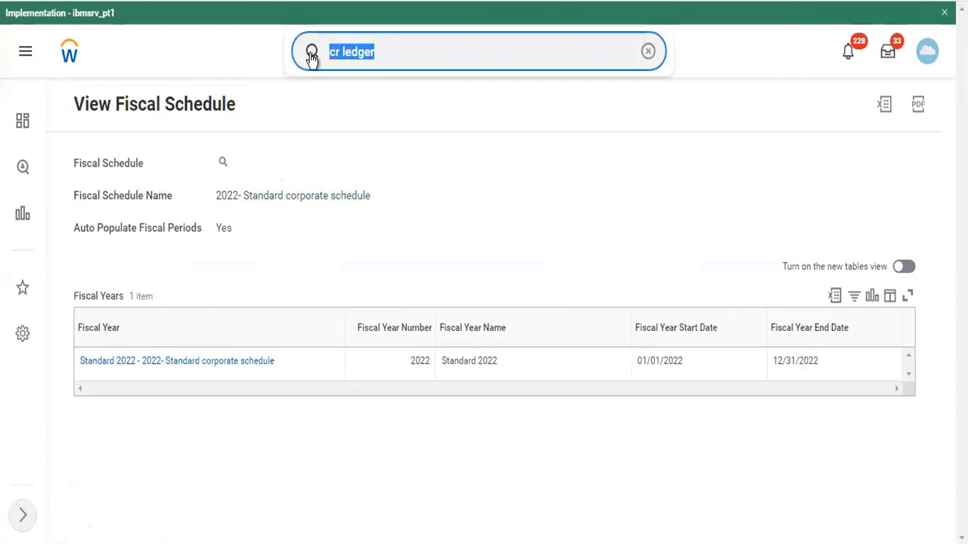
pyautogui.write('mass update')
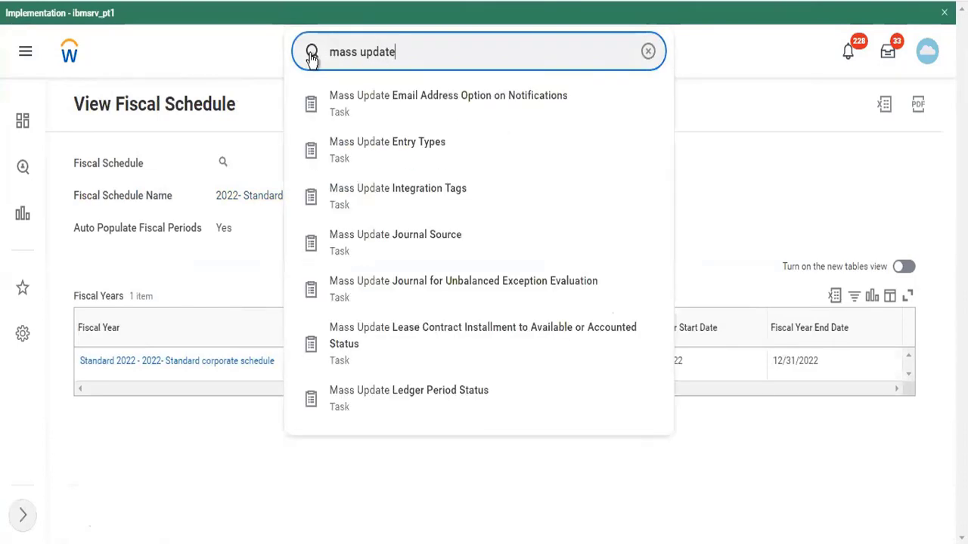
pyautogui.write(' leddge')
pyautogui.press('BackSpace')
pyautogui.press('BackSpace')
pyautogui.press('BackSpace')
pyautogui.write('ger')
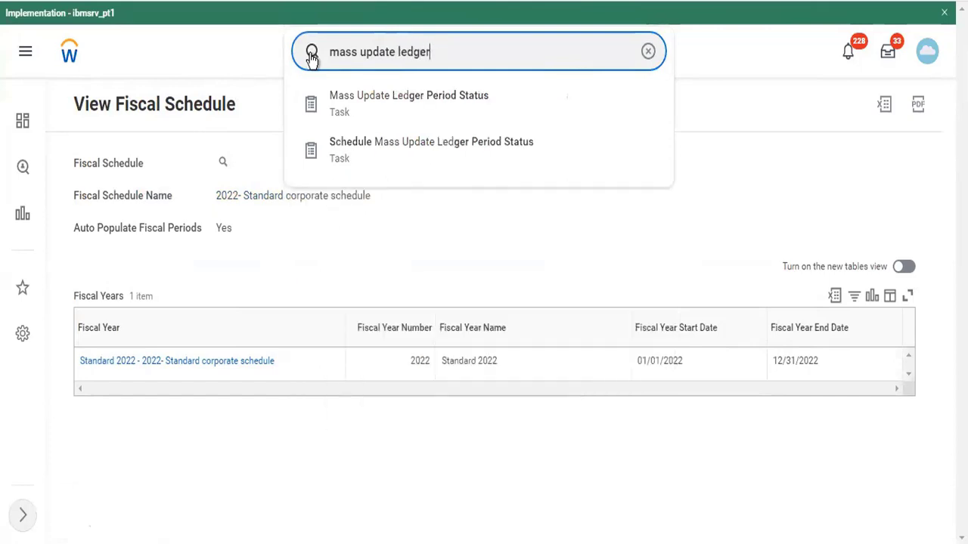
pyautogui.press('Down')
pyautogui.press('Return')
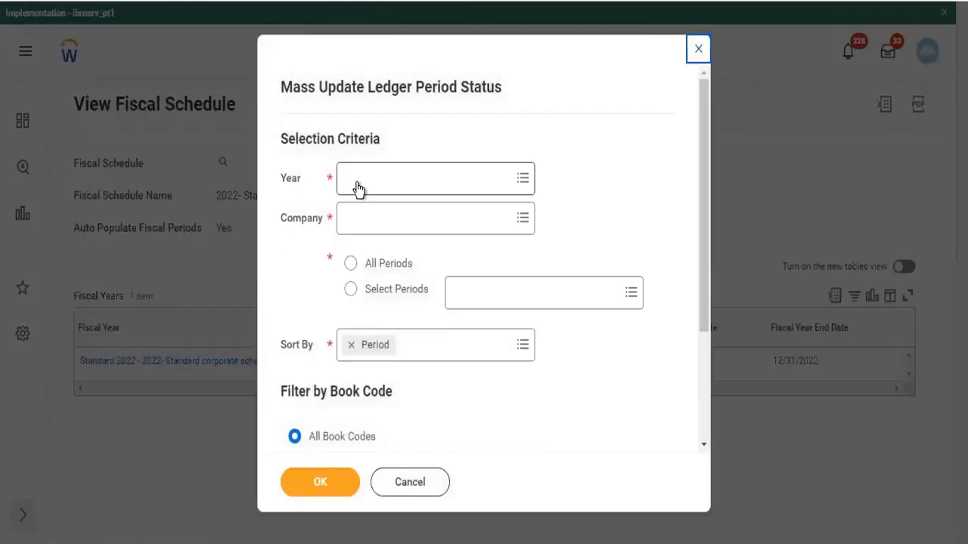
# Select the 2022 Standard Corporate Schedule year and company TC102
pyautogui.click(357, 180)
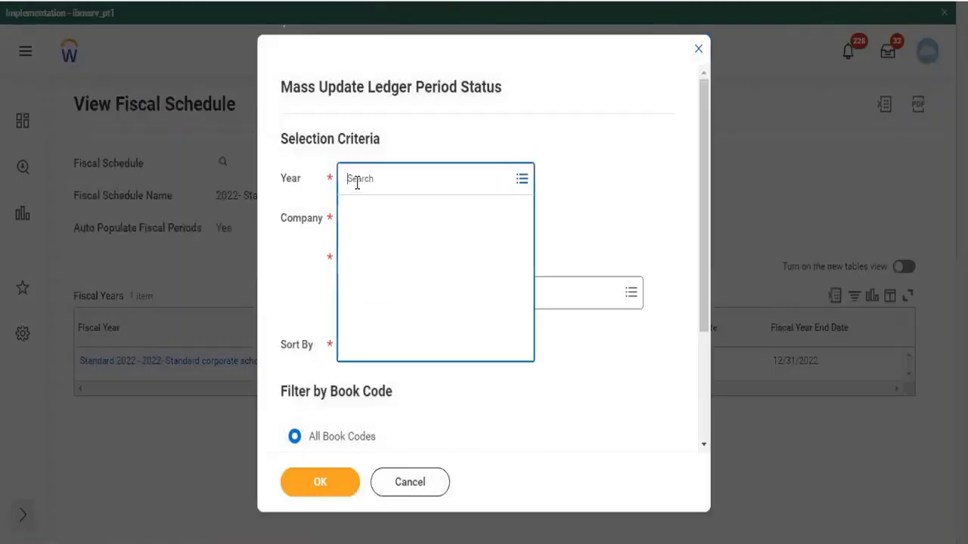
pyautogui.write('2022')
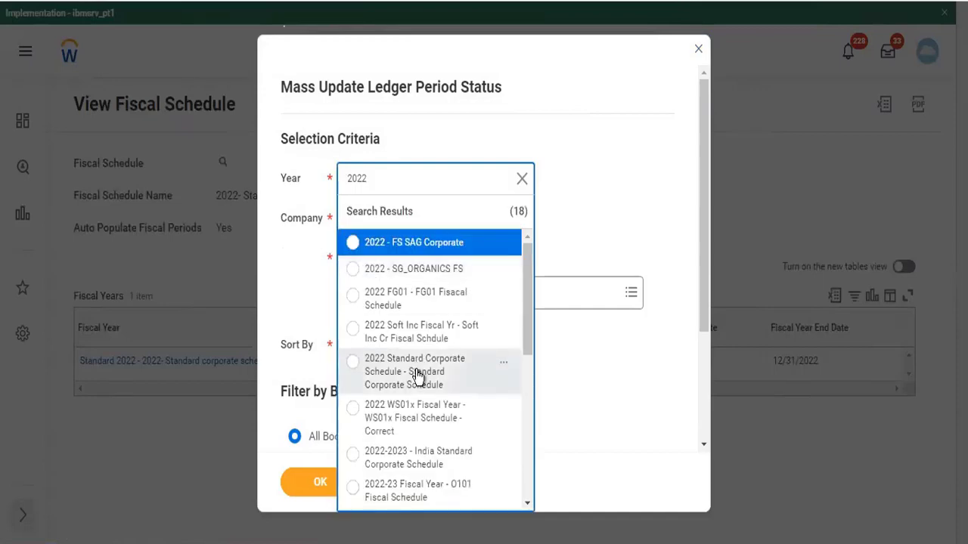
pyautogui.click(418, 376)
pyautogui.click(416, 249)
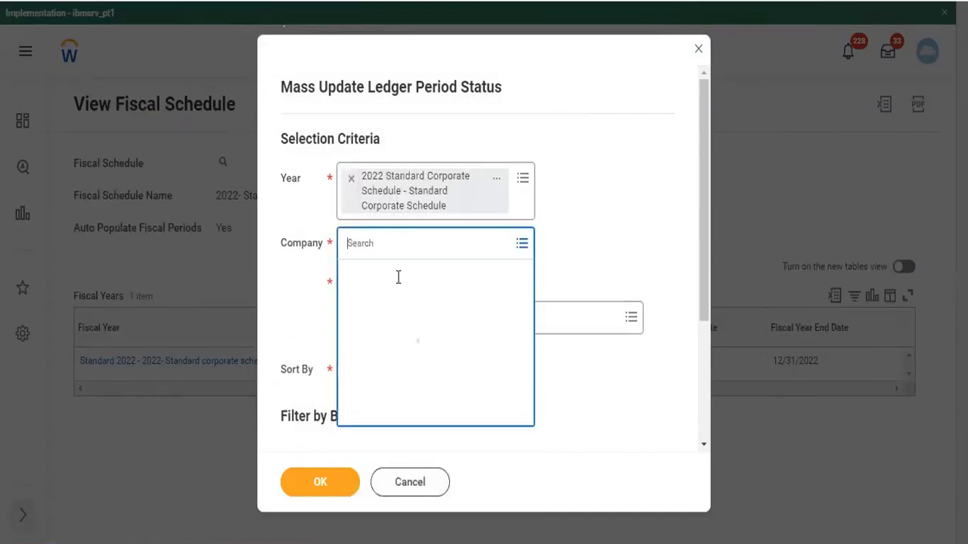
pyautogui.write('tc102')
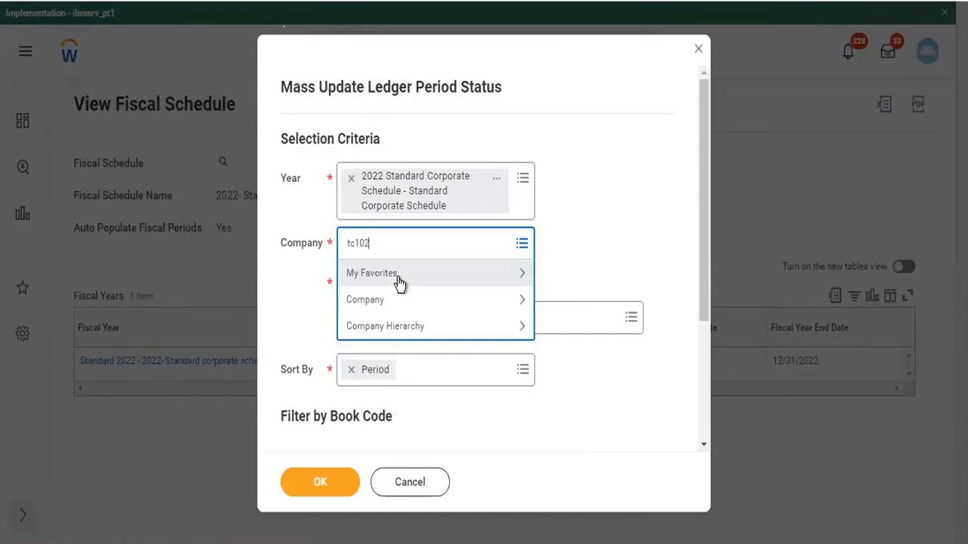
pyautogui.press('Return')
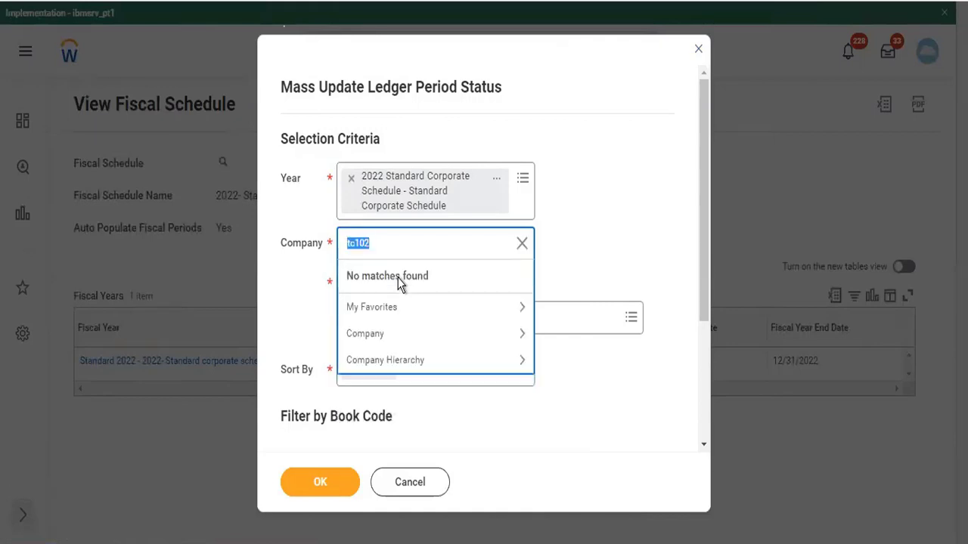
pyautogui.write('10')
pyautogui.write('102')
pyautogui.press('Return')
# Preview the chosen 2022 fiscal year and open Standard Corporate Schedule in a new tab
pyautogui.click(498, 195)
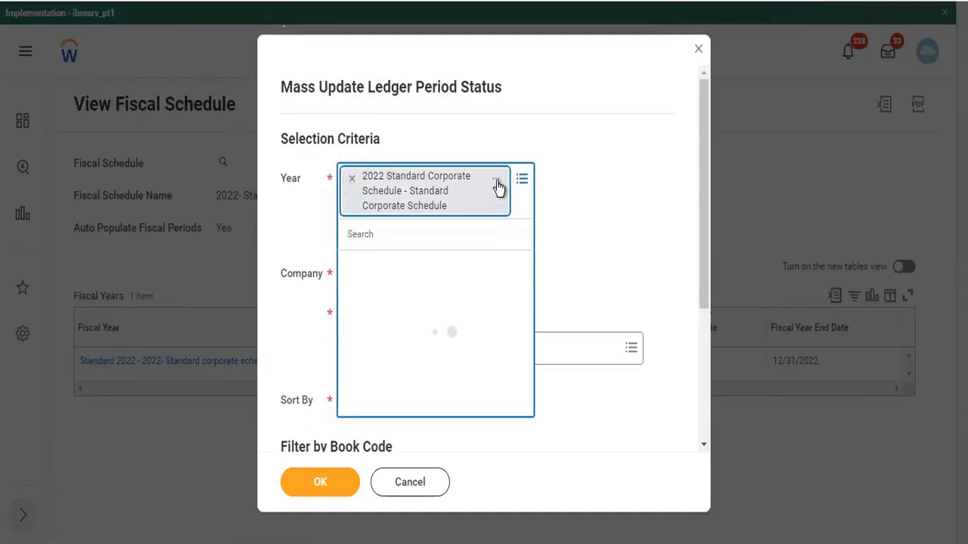
pyautogui.click(499, 188)
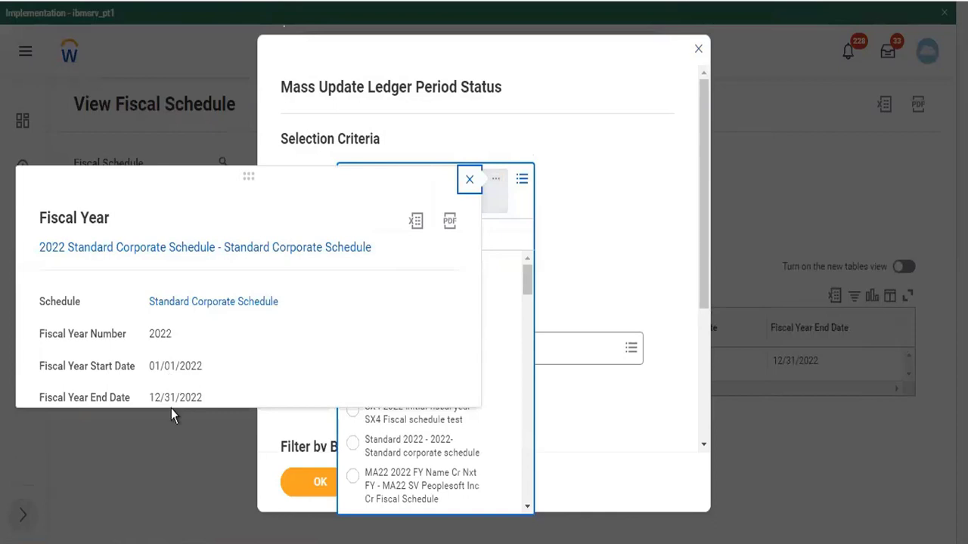
pyautogui.rightClick(222, 306)
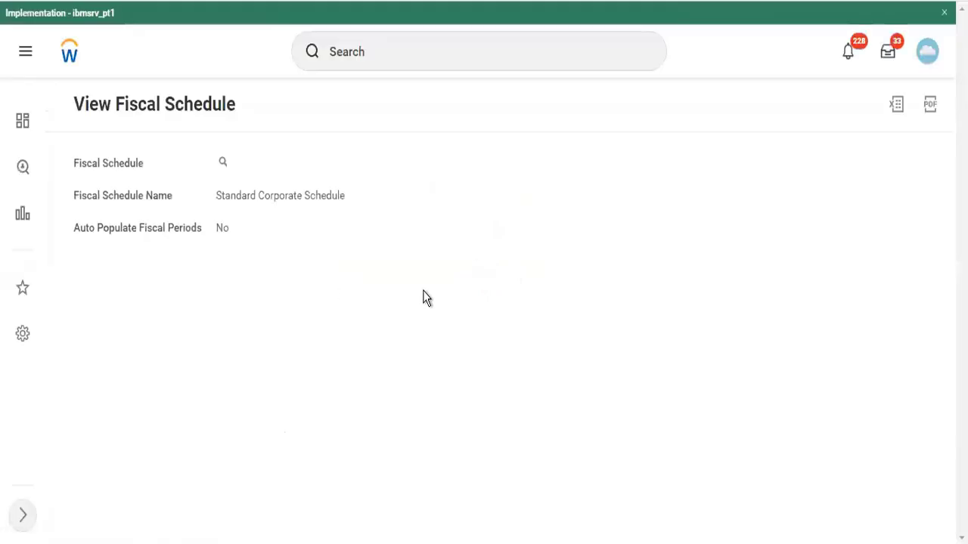
# Check that fiscal year 2022 Standard Corporate Schedule lists twelve Jan–Dec periods
pyautogui.scroll(-2, 424, 291)
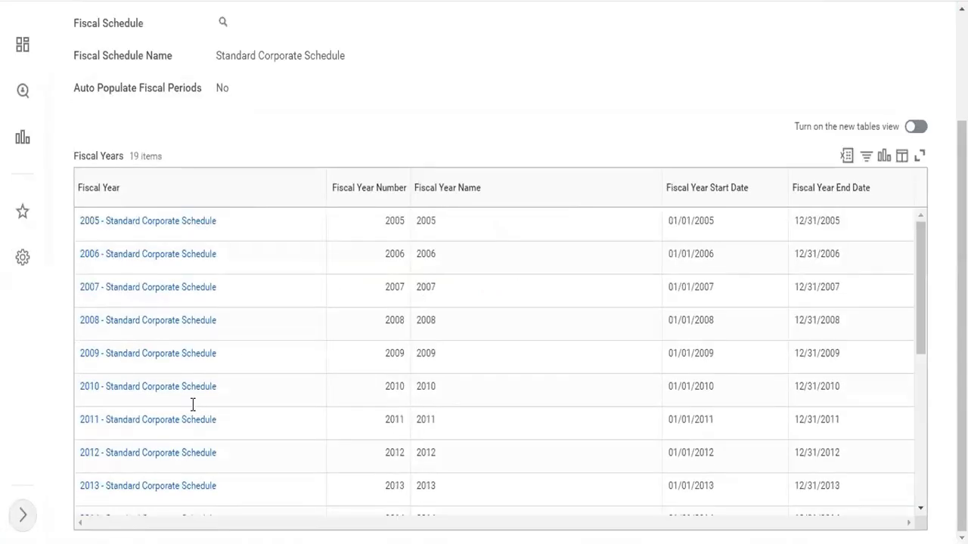
pyautogui.scroll(-5, 192, 409)
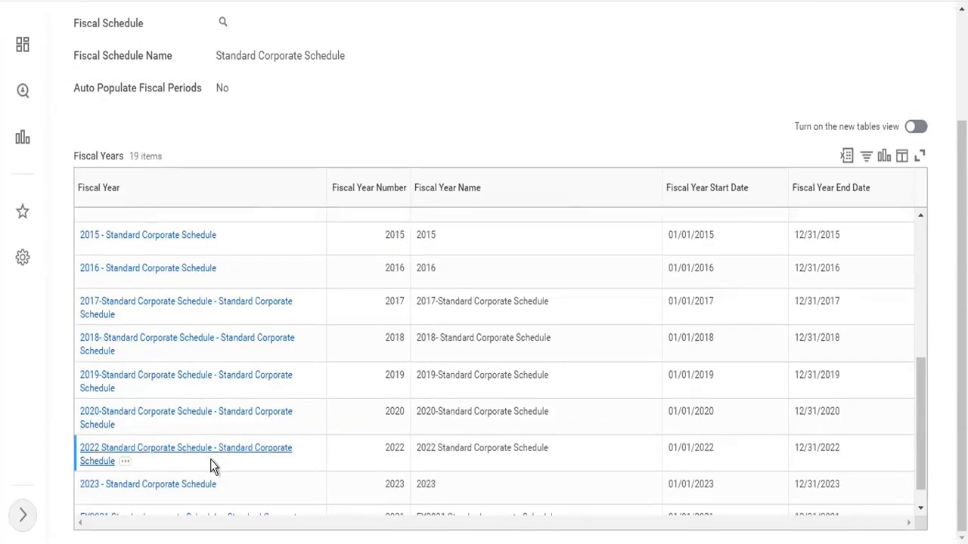
pyautogui.click(187, 454)
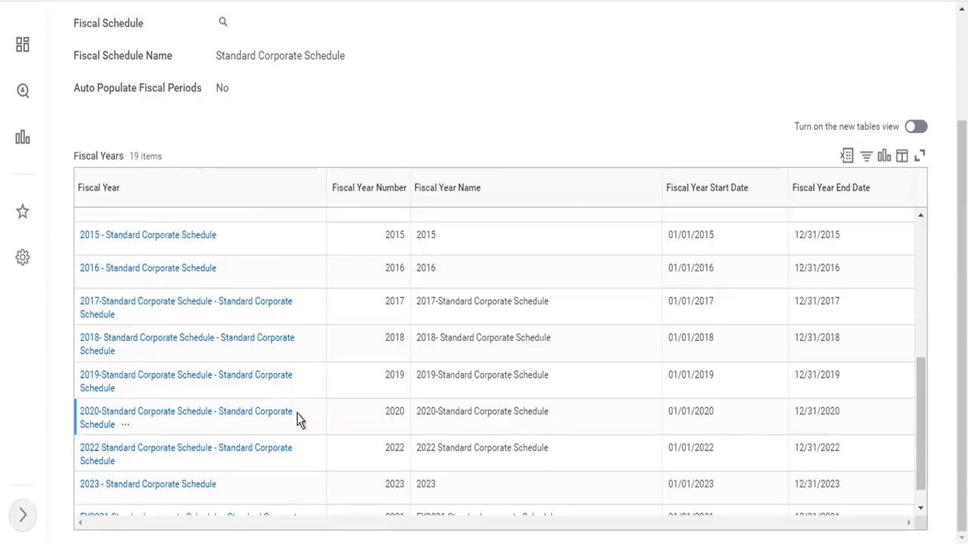
pyautogui.click(291, 448)
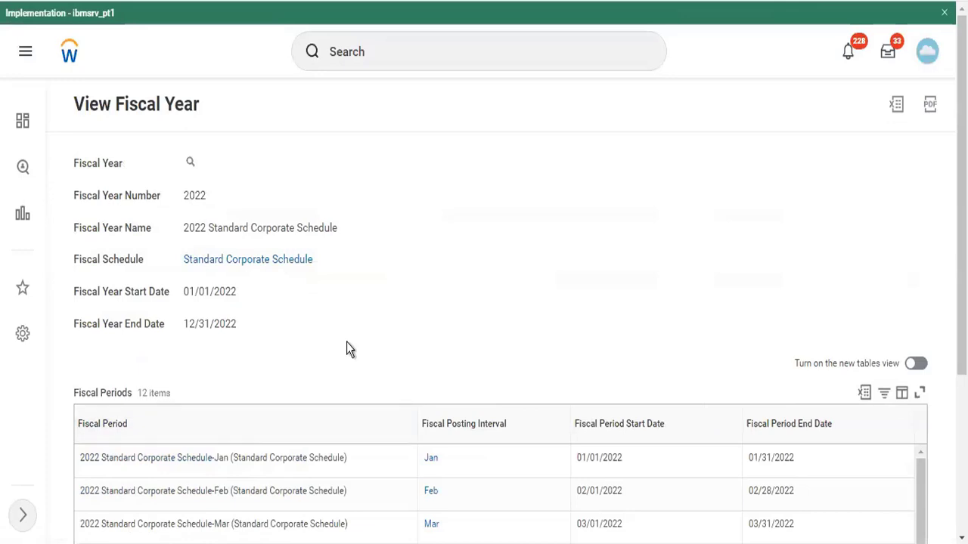
pyautogui.scroll(-3, 346, 348)
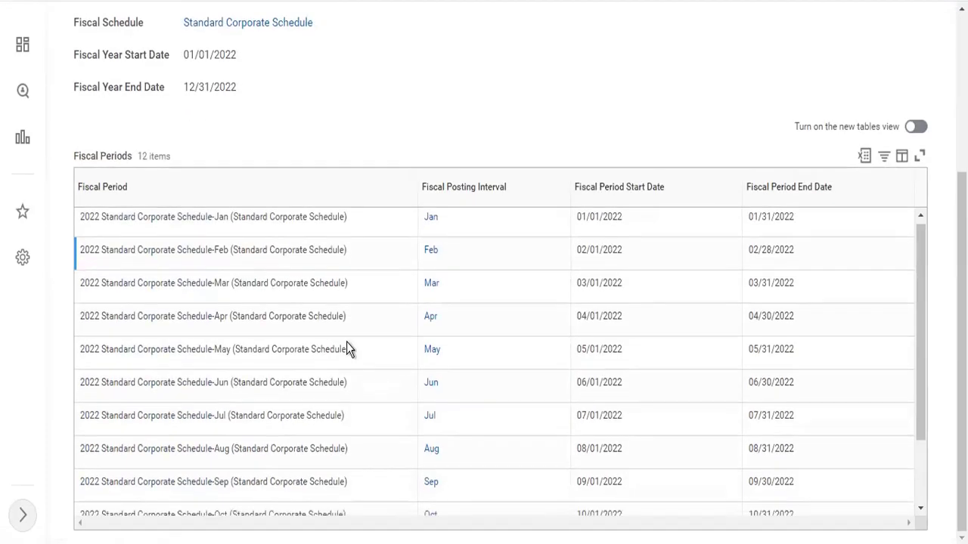
pyautogui.scroll(-3, 347, 348)
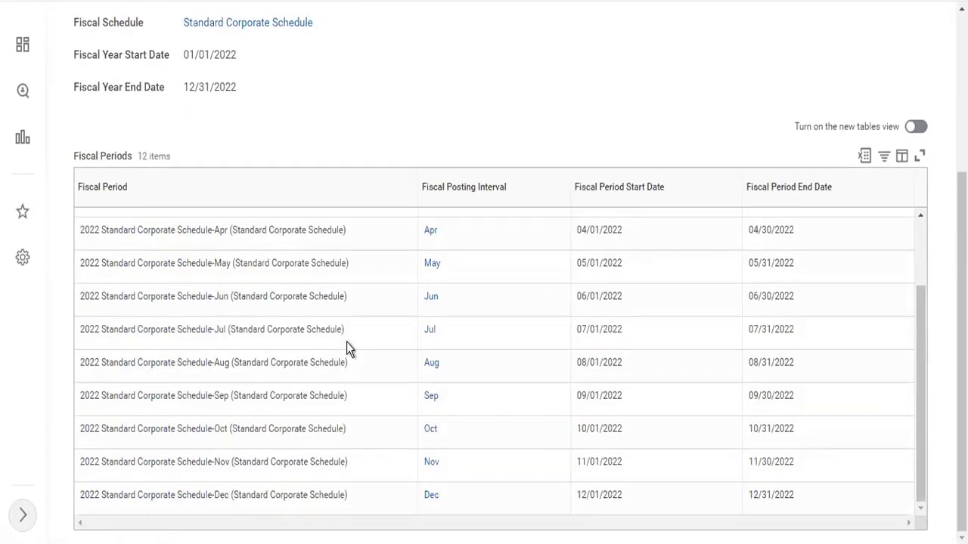
pyautogui.scroll(3, 347, 344)
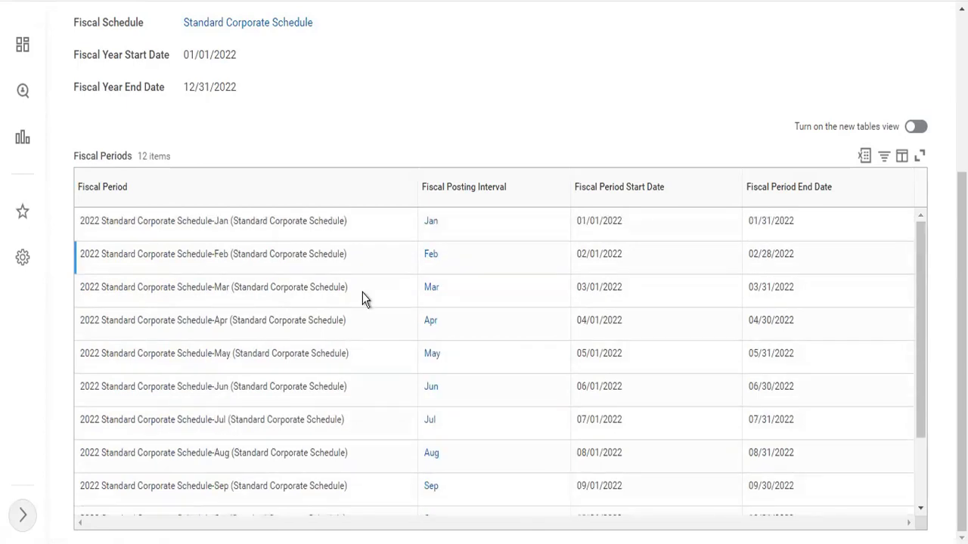
pyautogui.scroll(3, 376, 182)
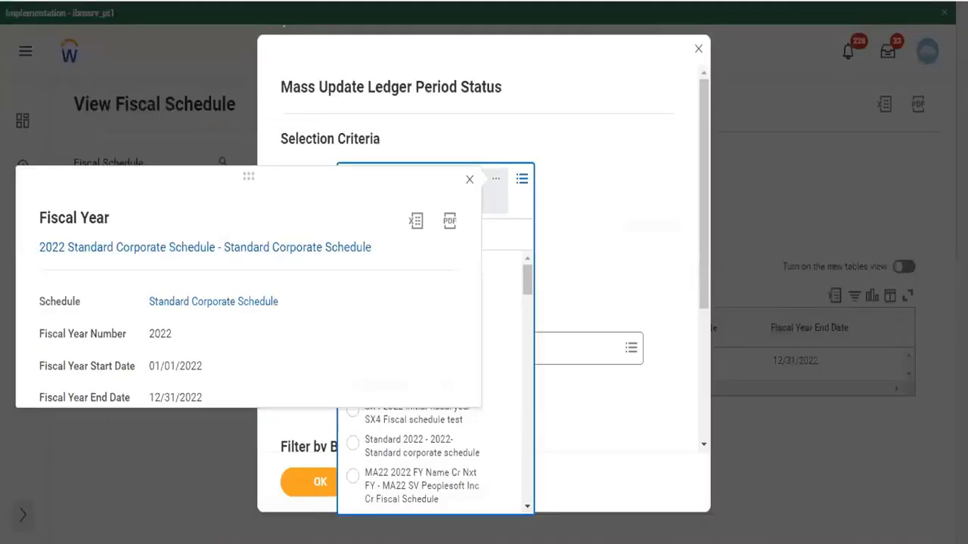
# Close the fiscal year popup and discard the Mass Update Ledger Period Status task
pyautogui.click(696, 55)
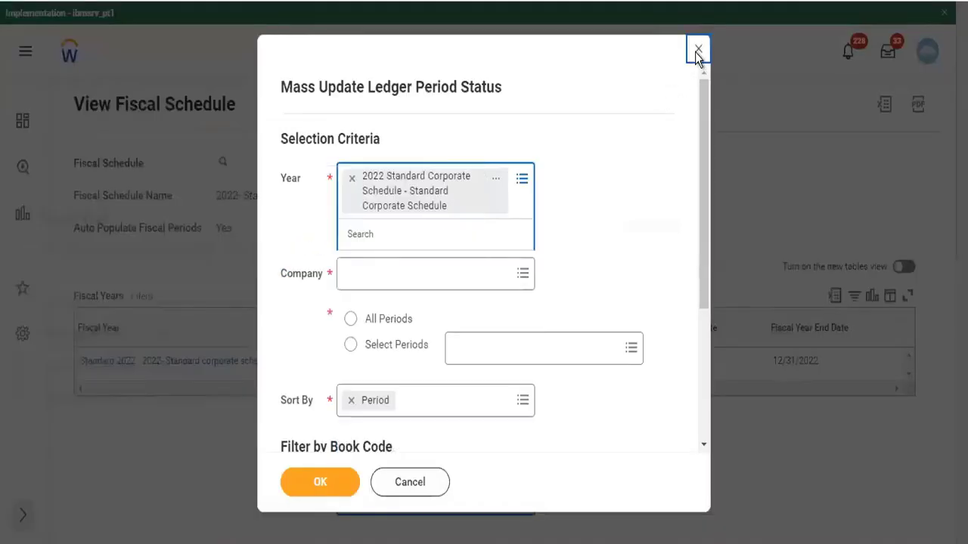
pyautogui.click(695, 53)
pyautogui.click(419, 325)
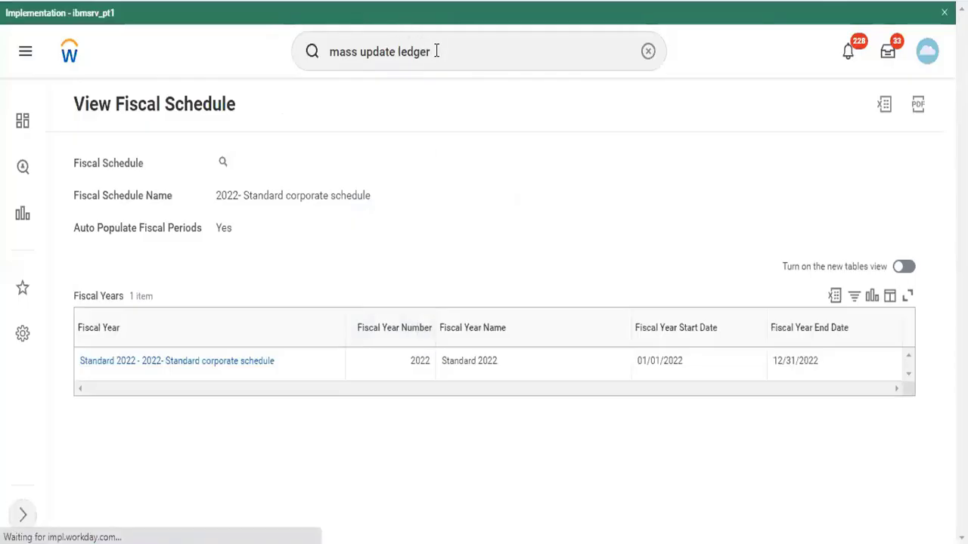
# Replace the global search with 'view sec for sec item'
pyautogui.rightClick(436, 52)
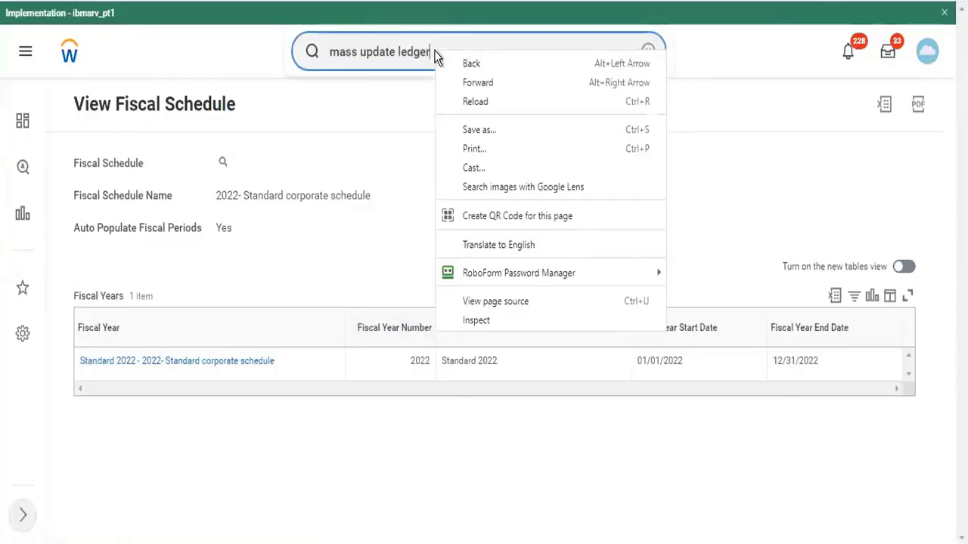
pyautogui.click(442, 49)
pyautogui.hotkey('ctrl', 'a')
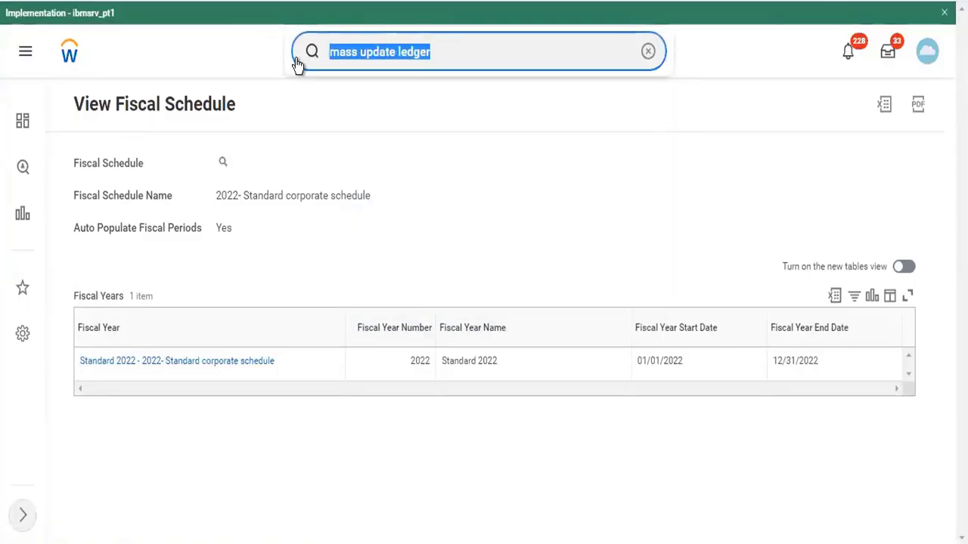
pyautogui.write('view sec fo')
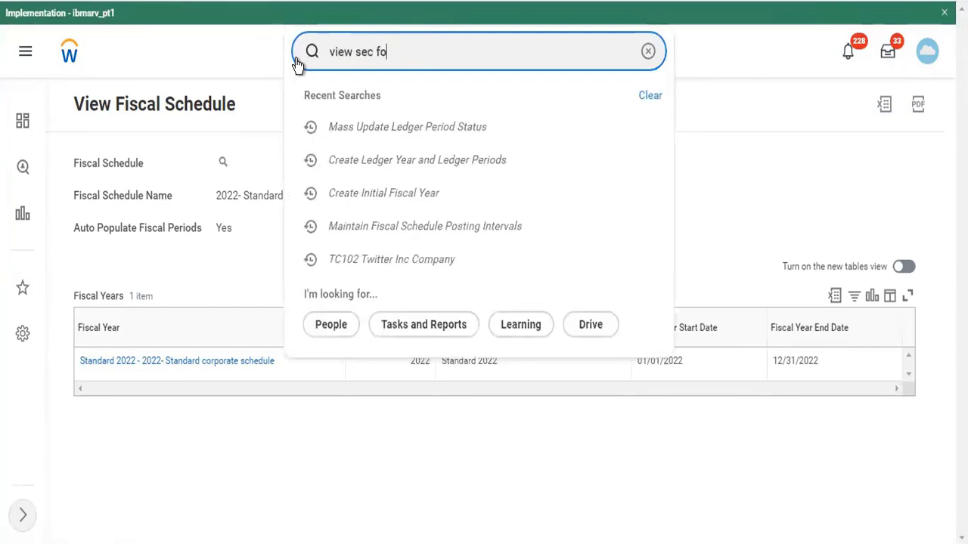
pyautogui.write('r sec item')
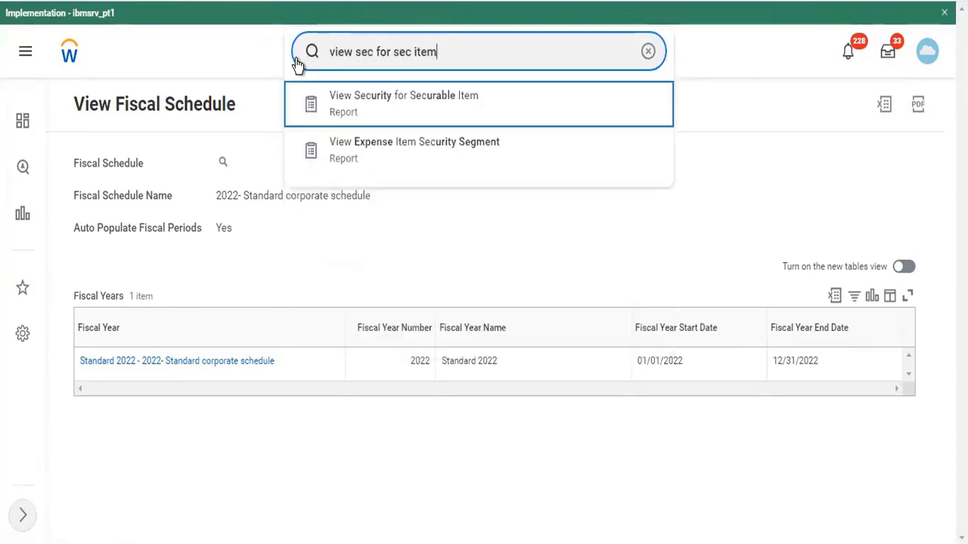
# Run View Security for Securable Item on 'mass update ledger'
pyautogui.press('Return')
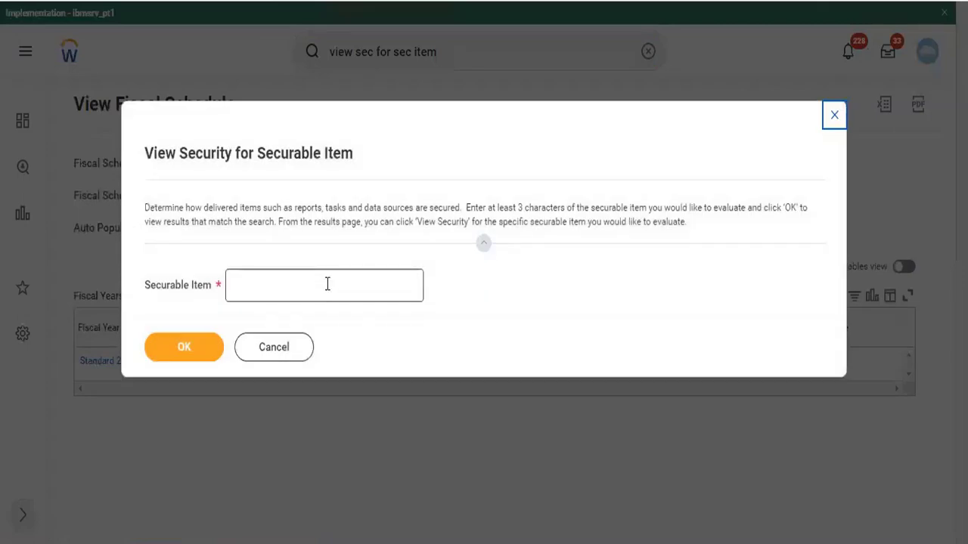
pyautogui.write('mass update  led')
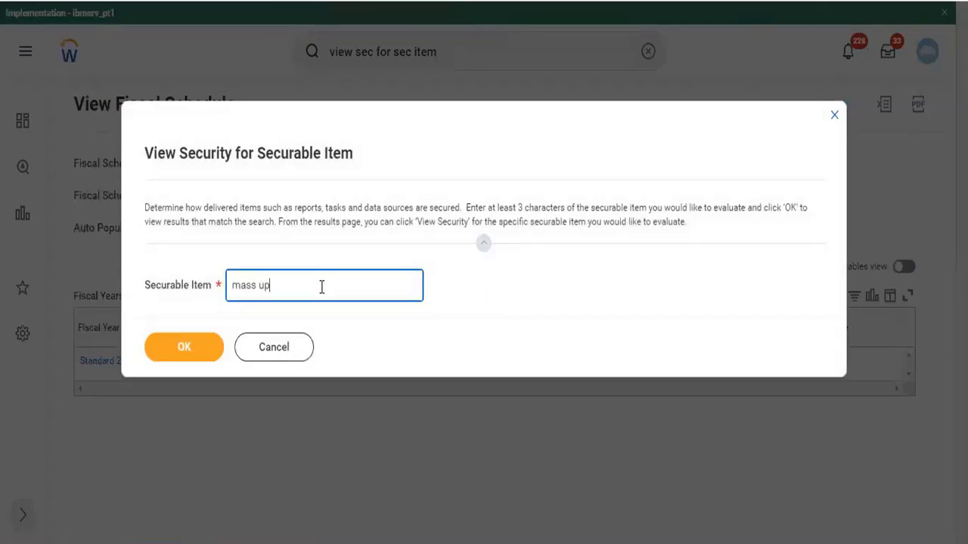
pyautogui.write('erer')
pyautogui.click(166, 365)
pyautogui.click(193, 349)
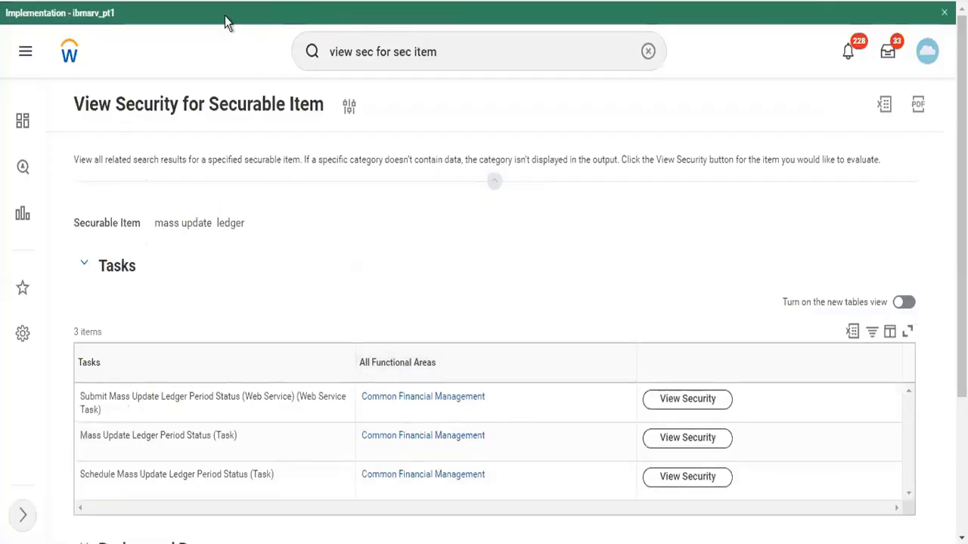
# From Mass Update Ledger Period Status security, edit the Process: Period End domain's permissions
pyautogui.click(709, 437)
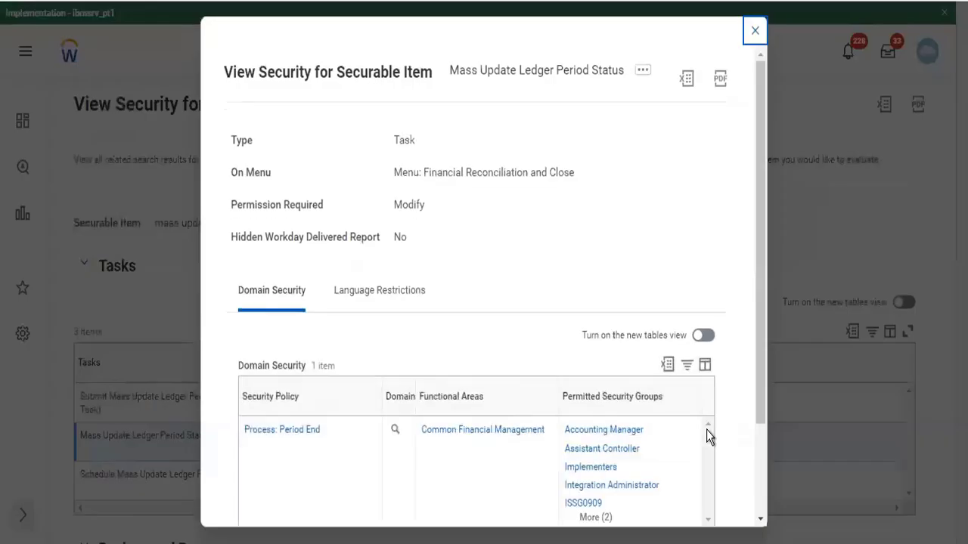
pyautogui.moveTo(615, 473)
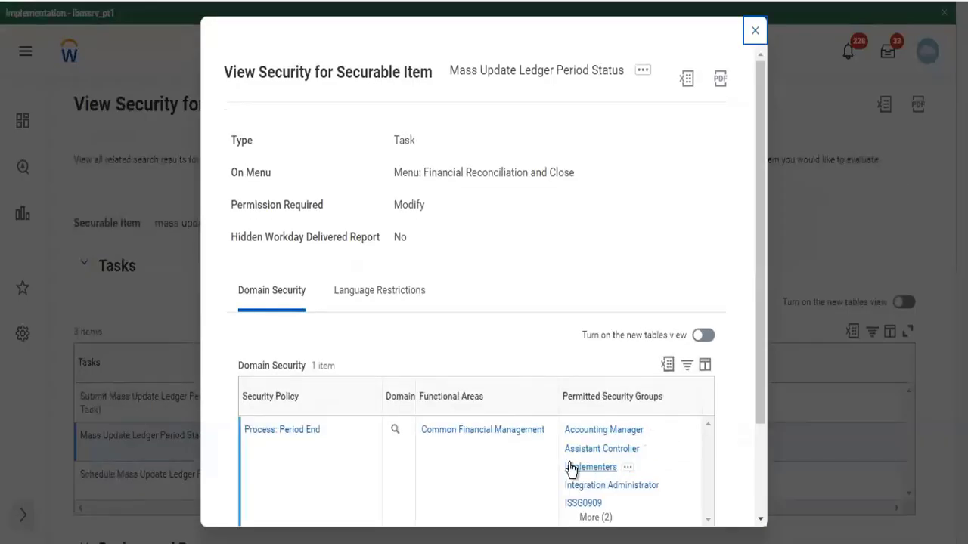
pyautogui.click(407, 433)
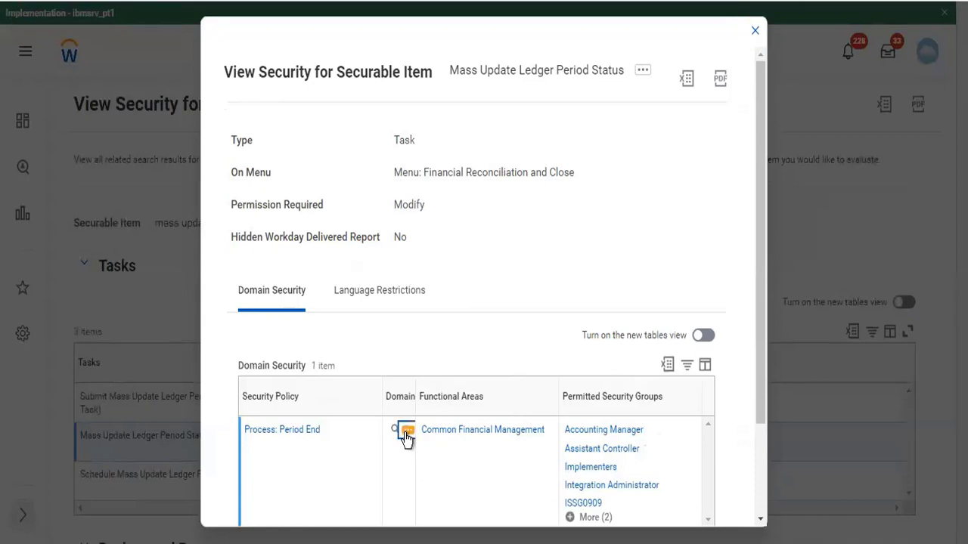
pyautogui.moveTo(546, 148)
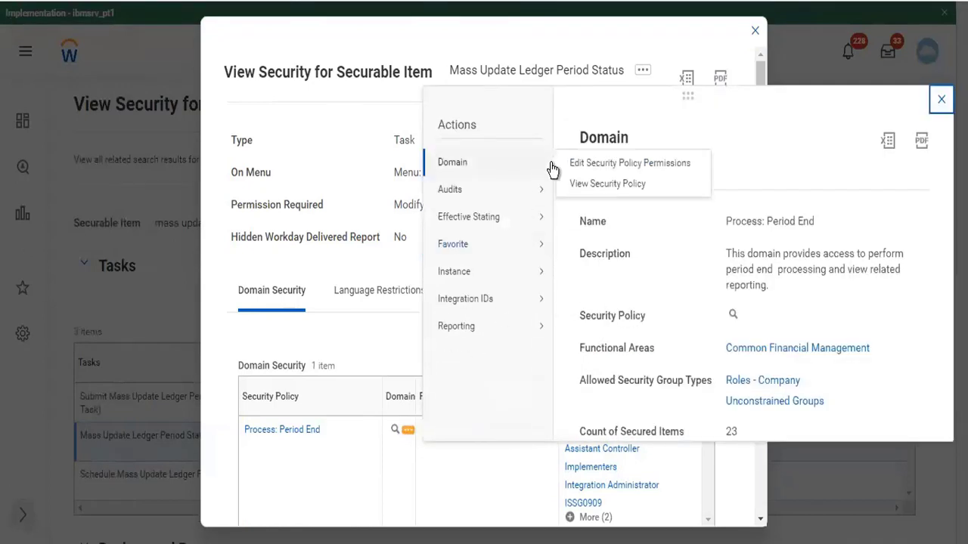
pyautogui.click(573, 164)
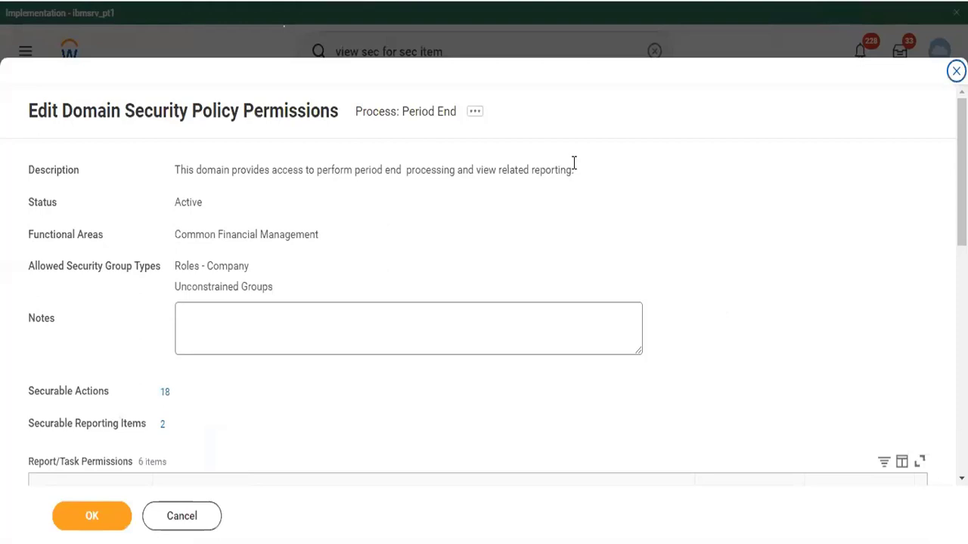
# Review the Implementers group under Report/Task Permissions, then submit the Period End permissions
pyautogui.scroll(-6, 600, 306)
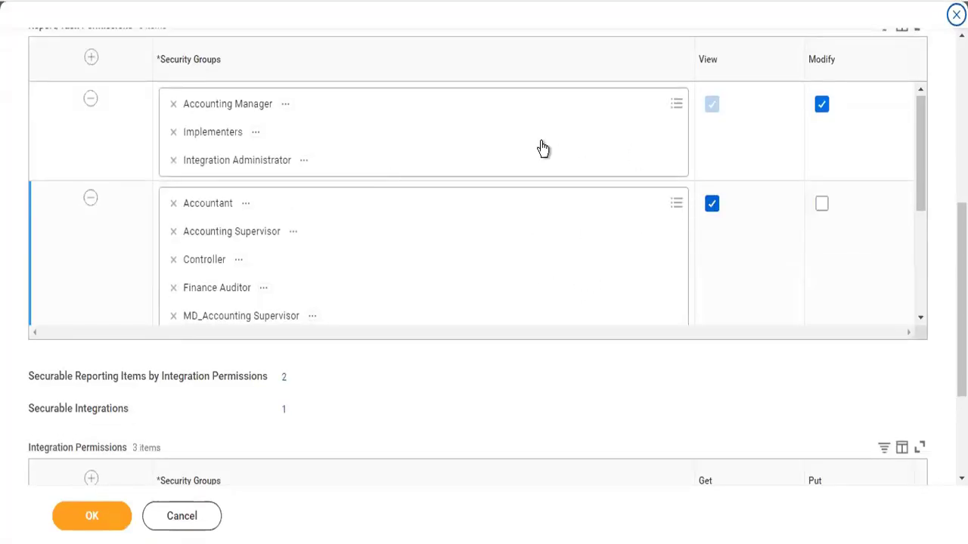
pyautogui.click(255, 133)
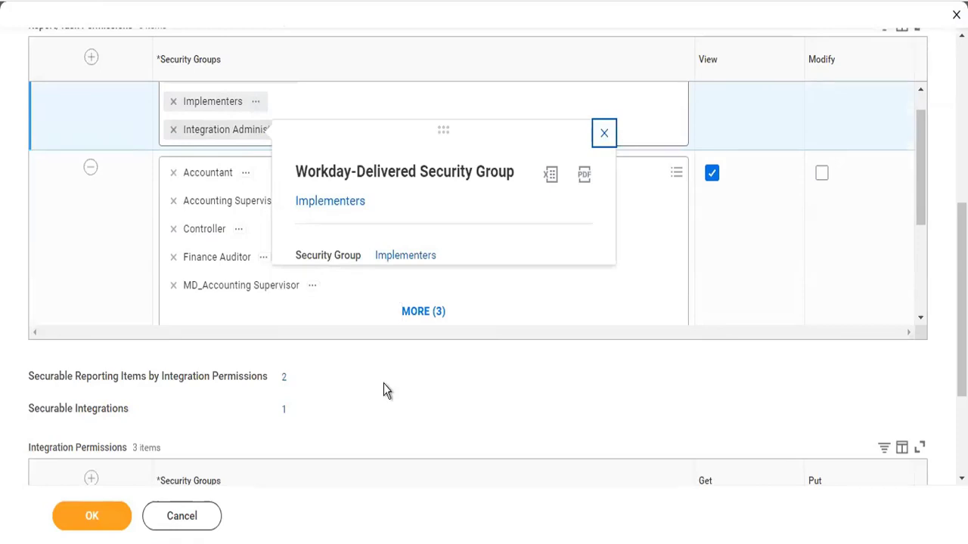
pyautogui.click(336, 393)
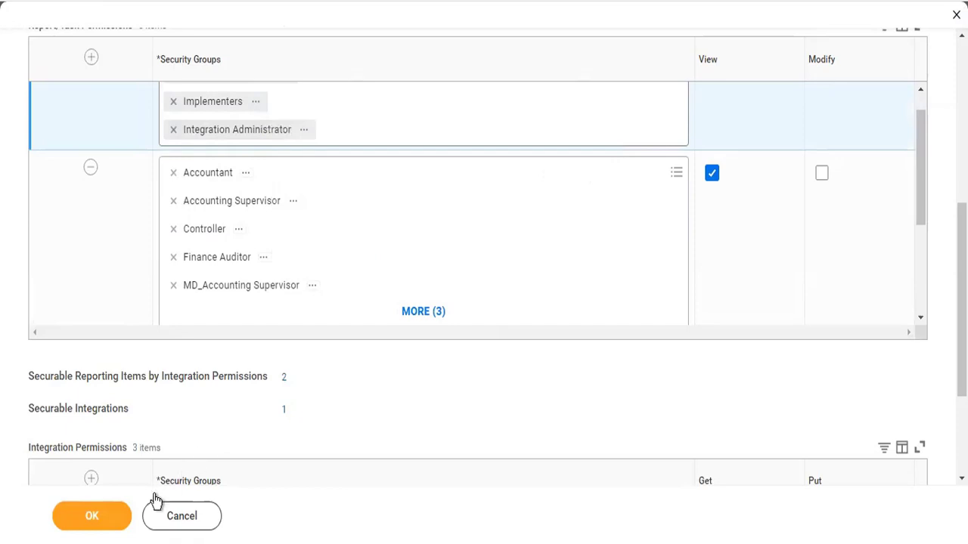
pyautogui.click(98, 522)
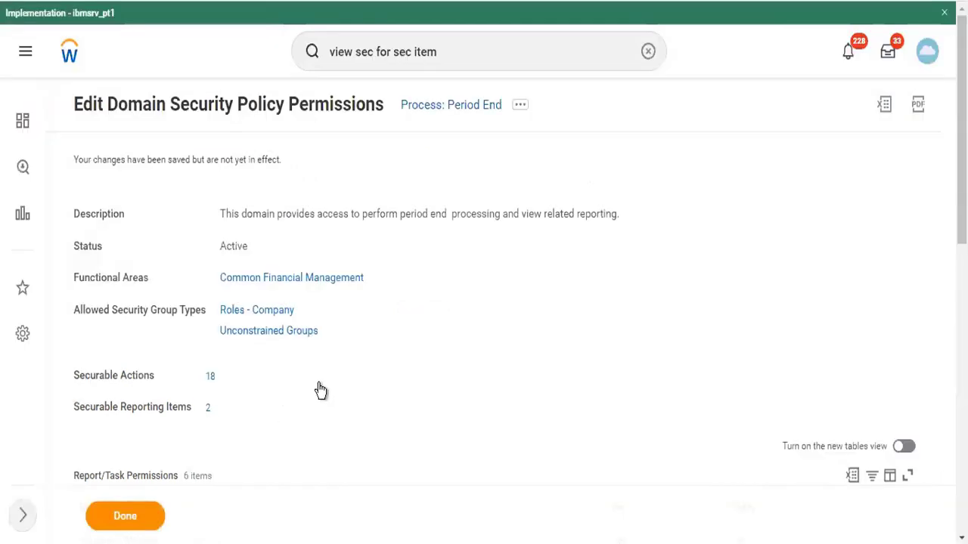
# Use Start Proxy to act as the Chief Financial Officer
pyautogui.click(471, 52)
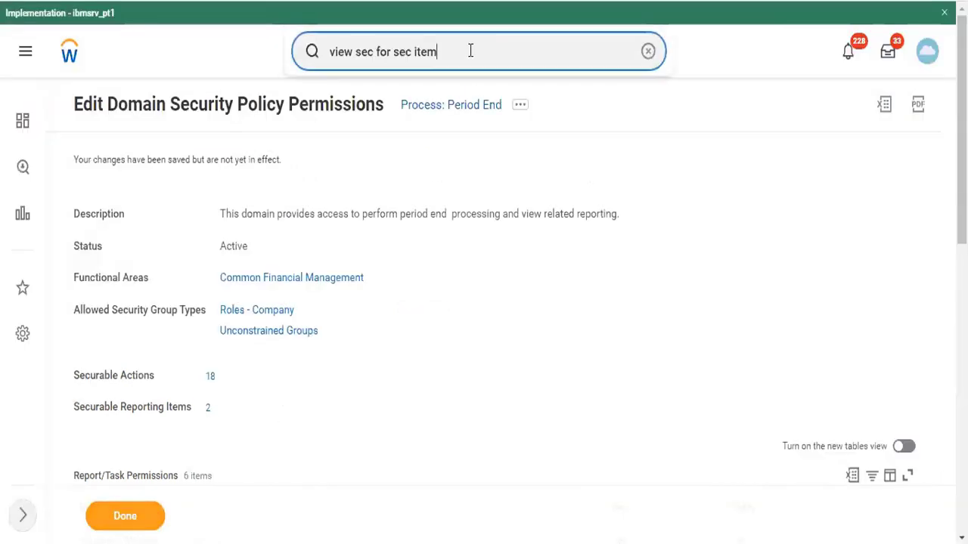
pyautogui.hotkey('ctrl', 'a')
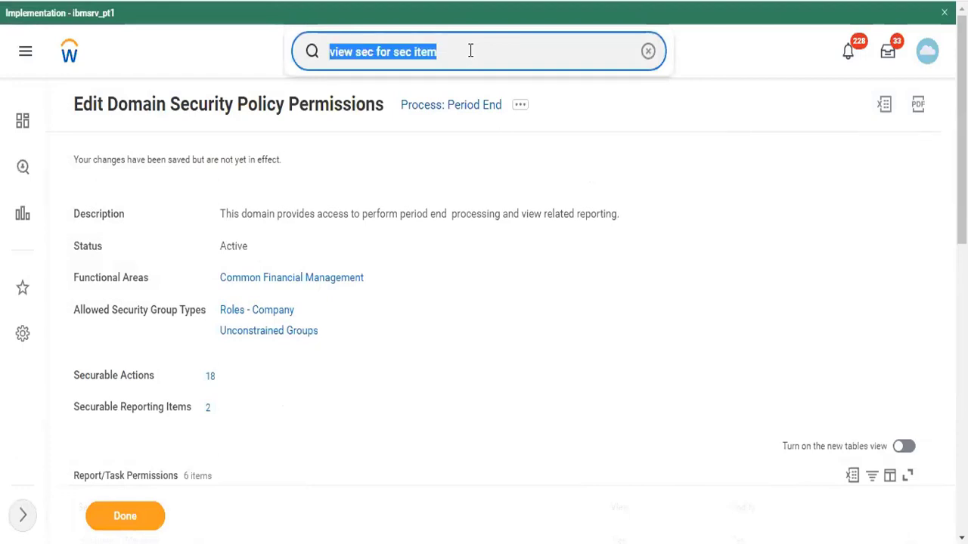
pyautogui.write('star')
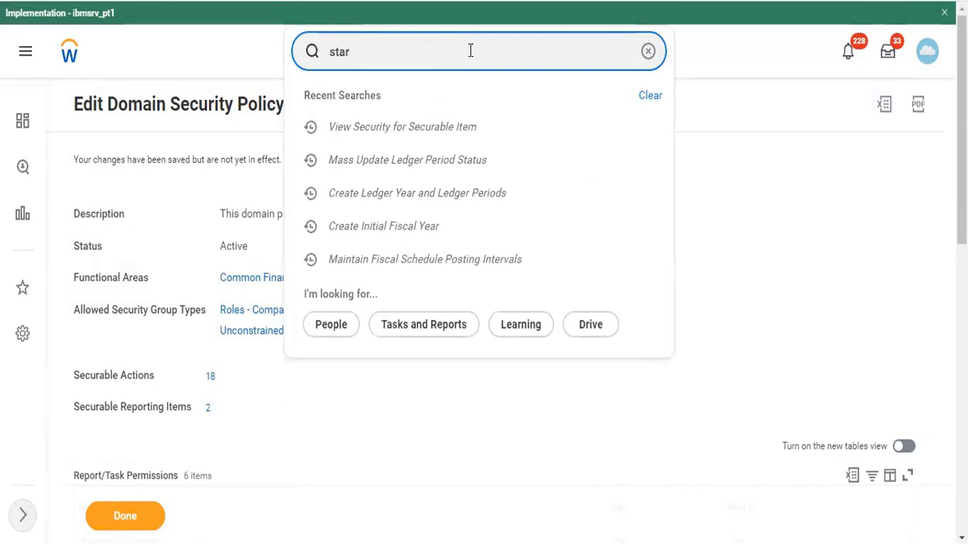
pyautogui.write('t prox')
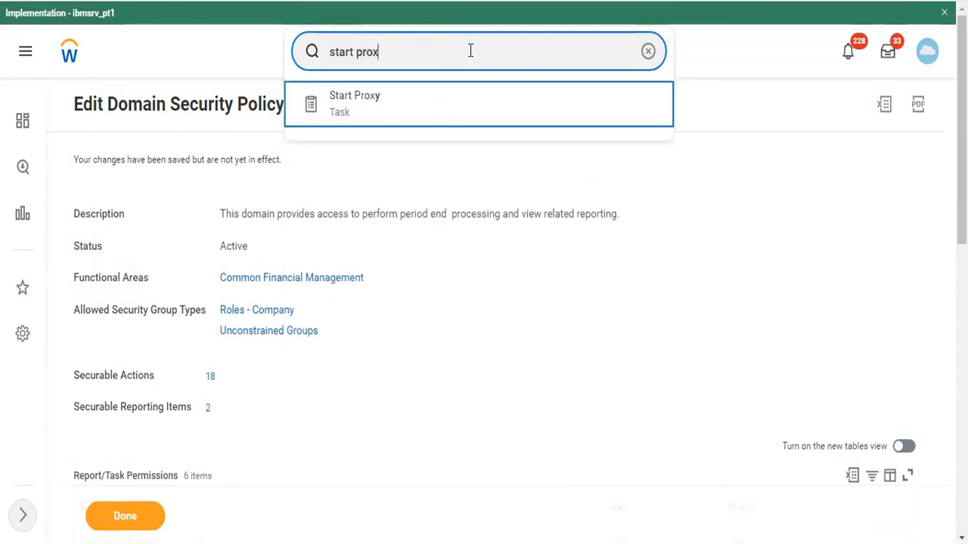
pyautogui.press('Return')
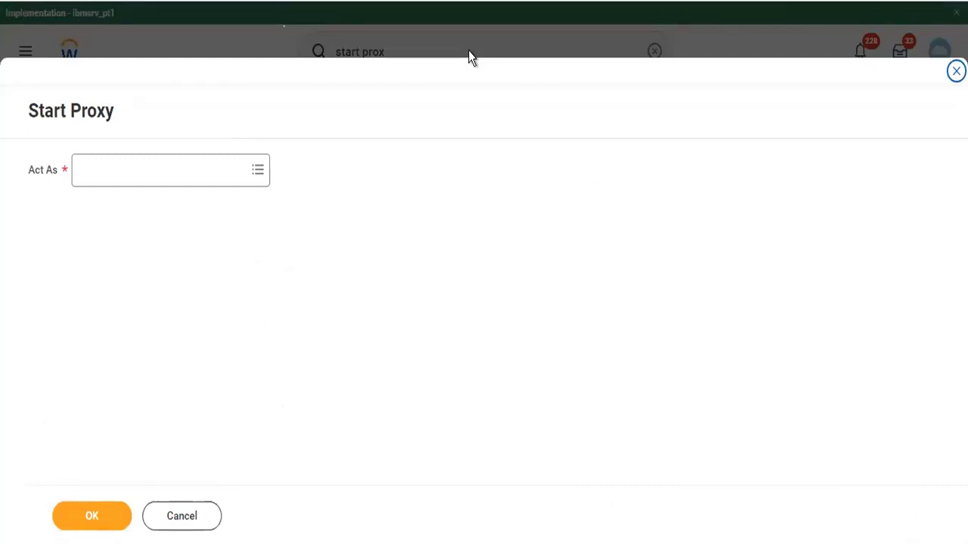
pyautogui.click(143, 174)
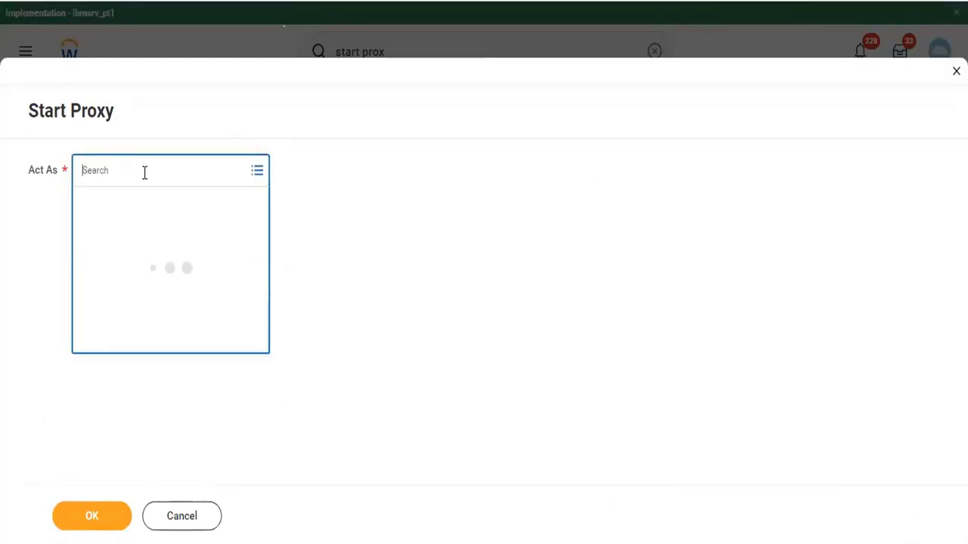
pyautogui.write('ter ser')
pyautogui.click(96, 517)
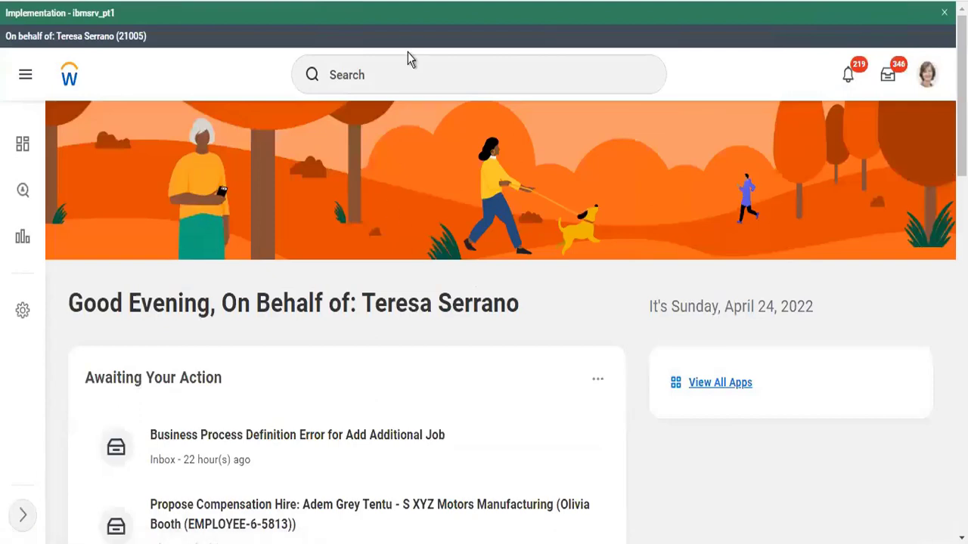
# Search for the Chief Financial Officer and open their worker profile
pyautogui.click(396, 87)
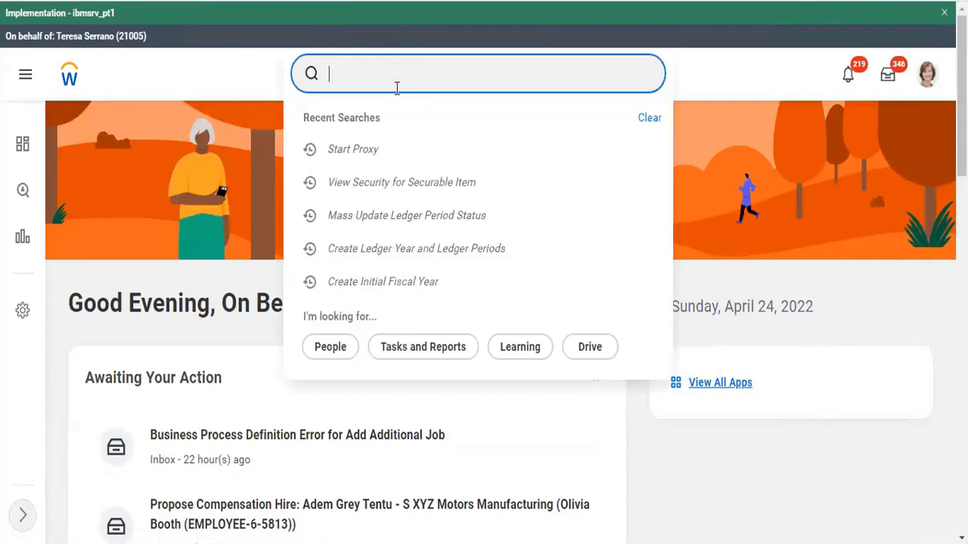
pyautogui.write('ter ser')
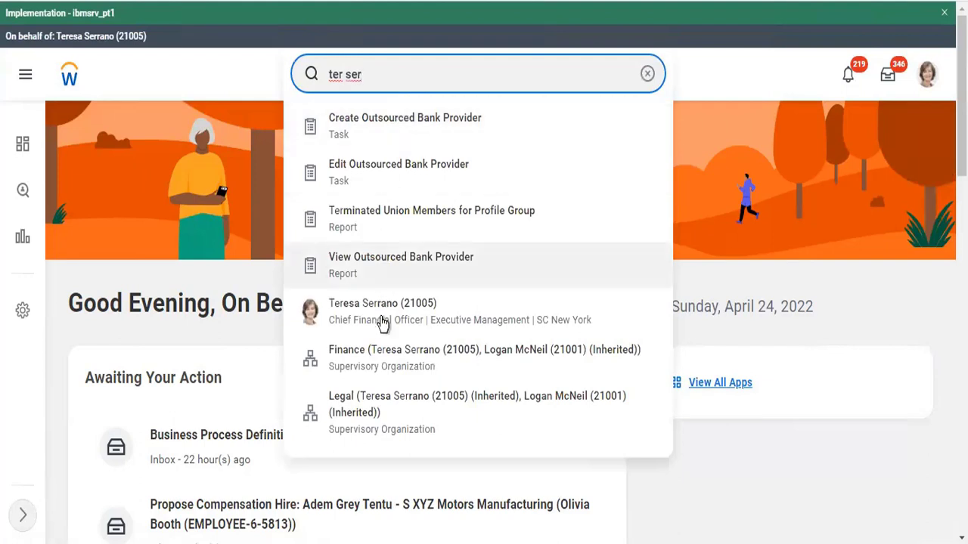
pyautogui.click(384, 331)
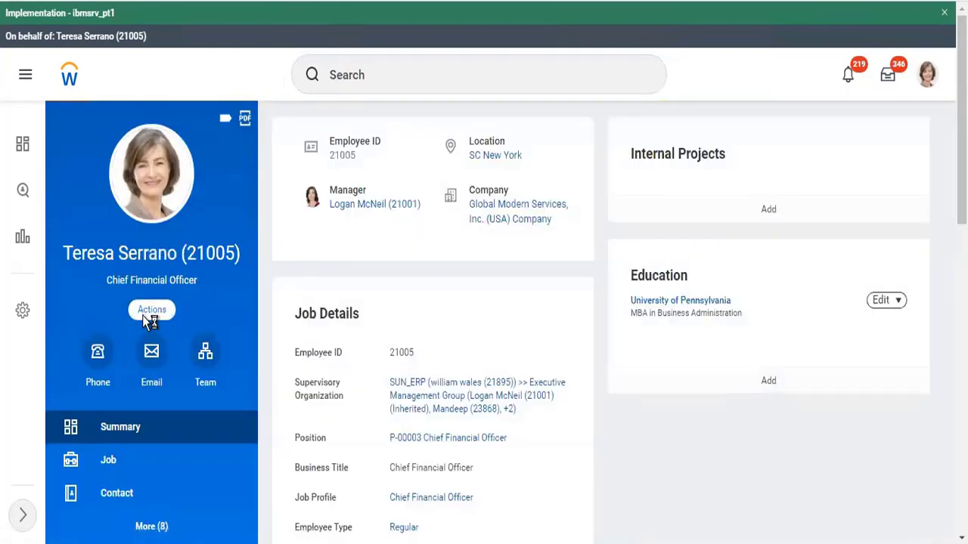
# Bring up Assign Roles - Add/Remove from the profile's Actions, then cancel without changes
pyautogui.click(143, 315)
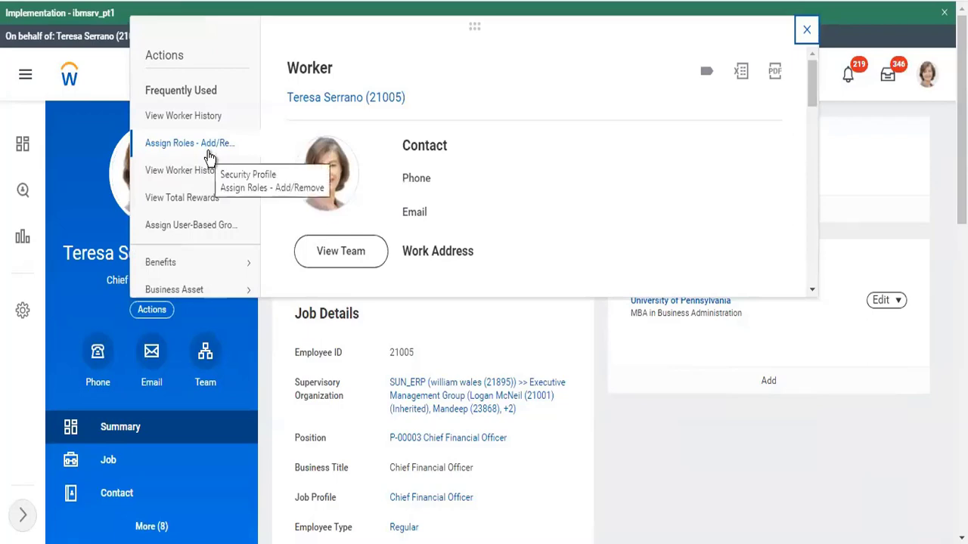
pyautogui.click(209, 154)
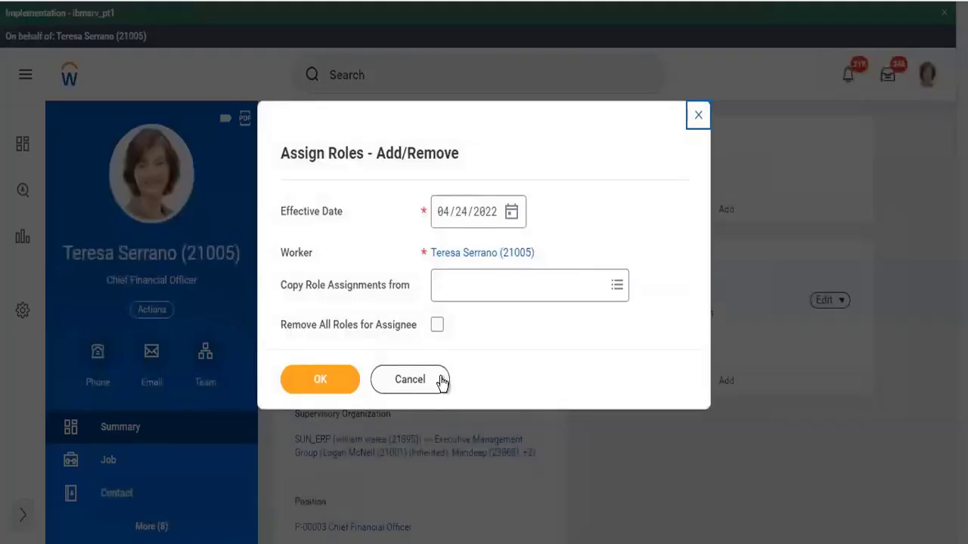
pyautogui.click(440, 382)
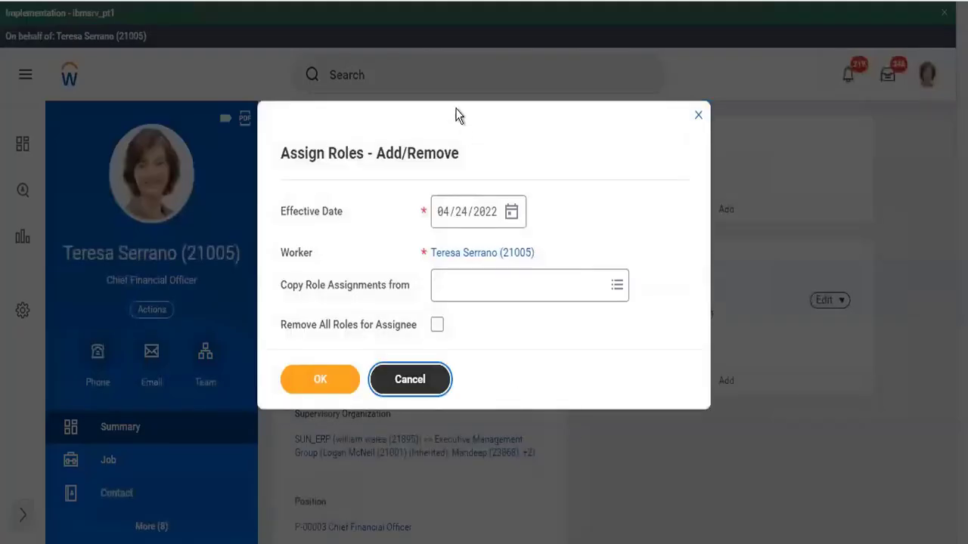
pyautogui.click(448, 79)
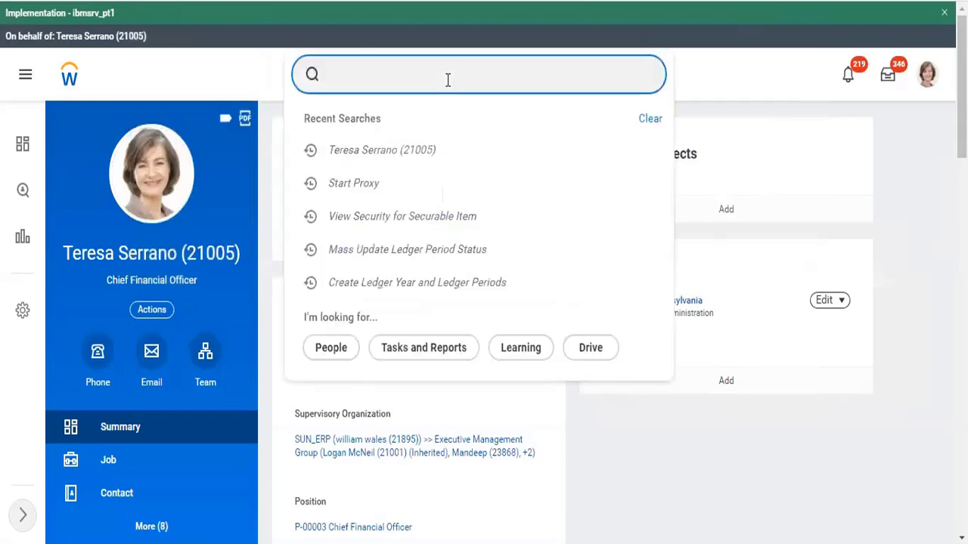
# From GC101 Gopal Industries LLC Company's Roles tab, reach the P-00004 Chief HR Officer position
pyautogui.write('G')
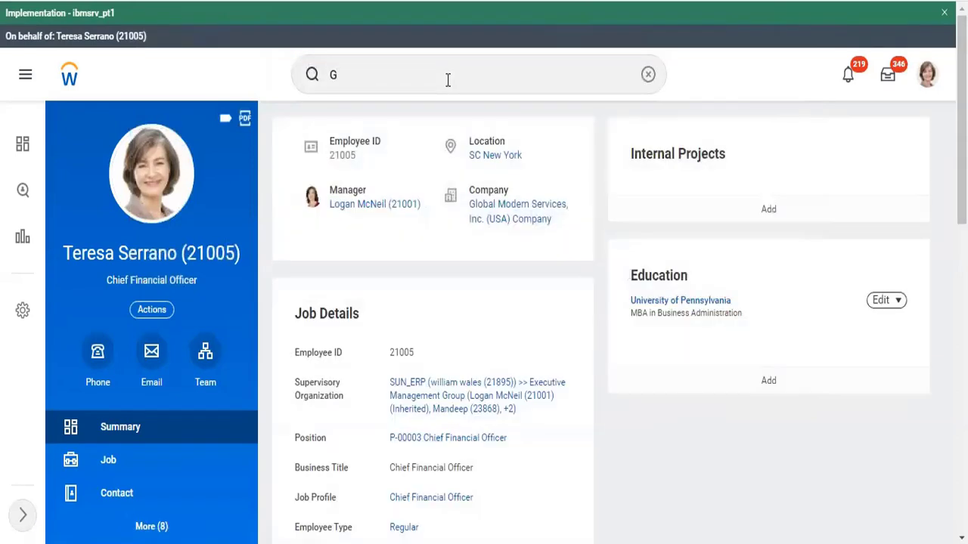
pyautogui.click(448, 80)
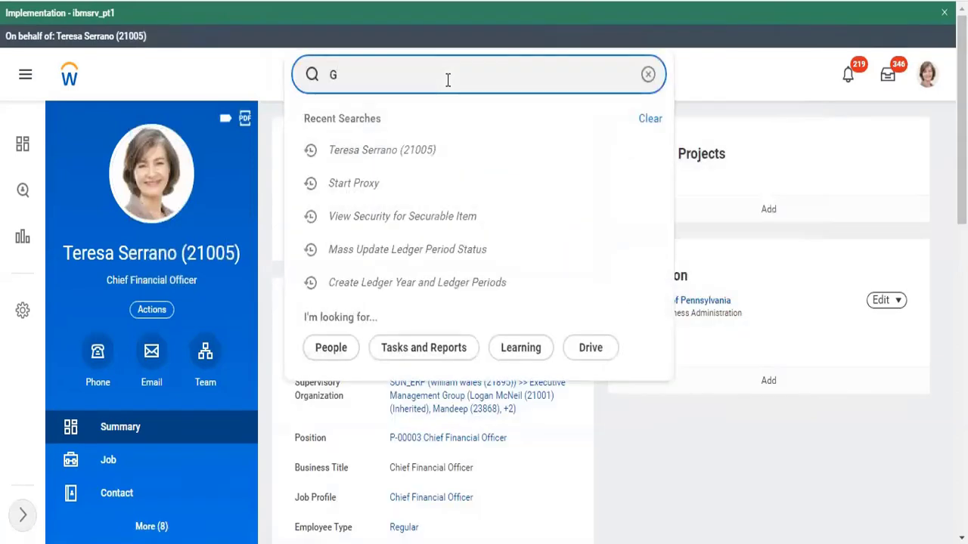
pyautogui.write('opal in')
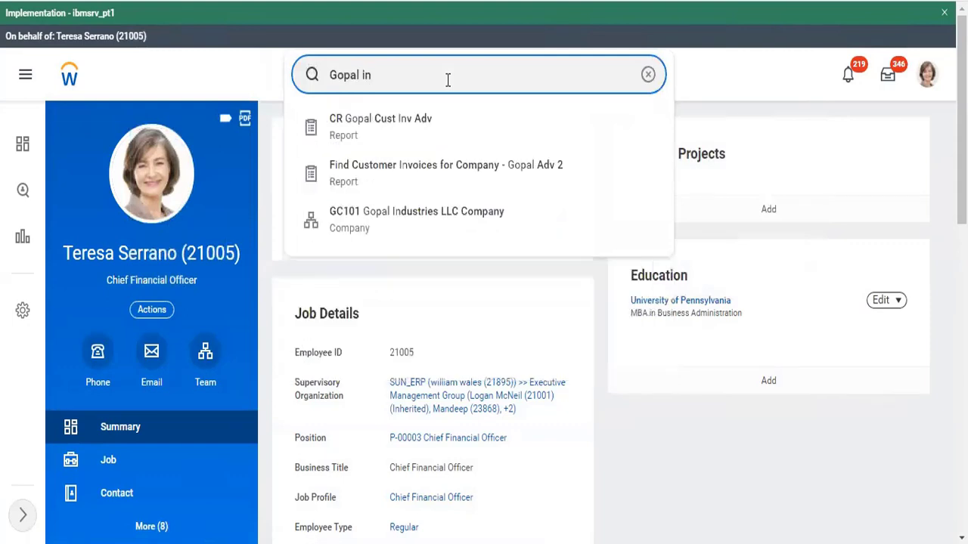
pyautogui.write('dus')
pyautogui.click(419, 142)
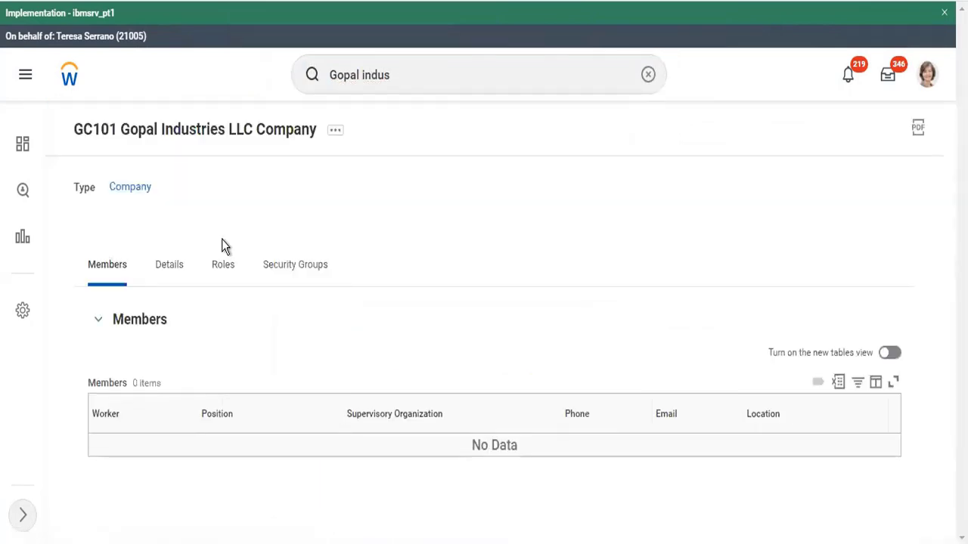
pyautogui.click(220, 280)
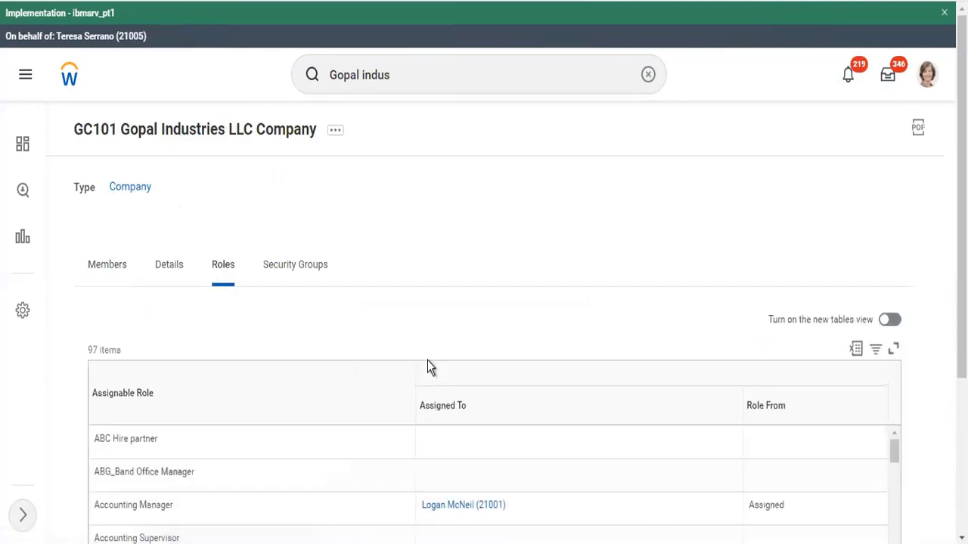
pyautogui.scroll(-3, 427, 368)
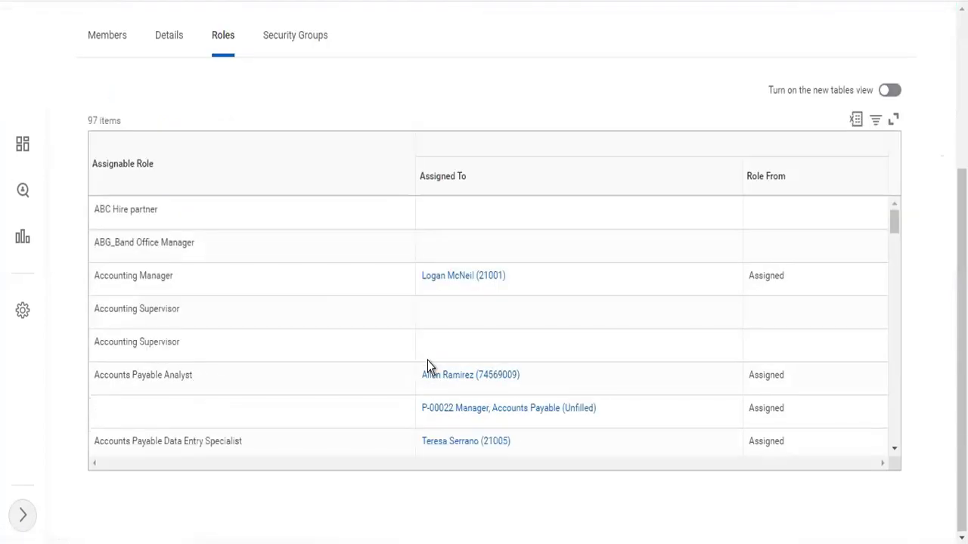
pyautogui.click(496, 280)
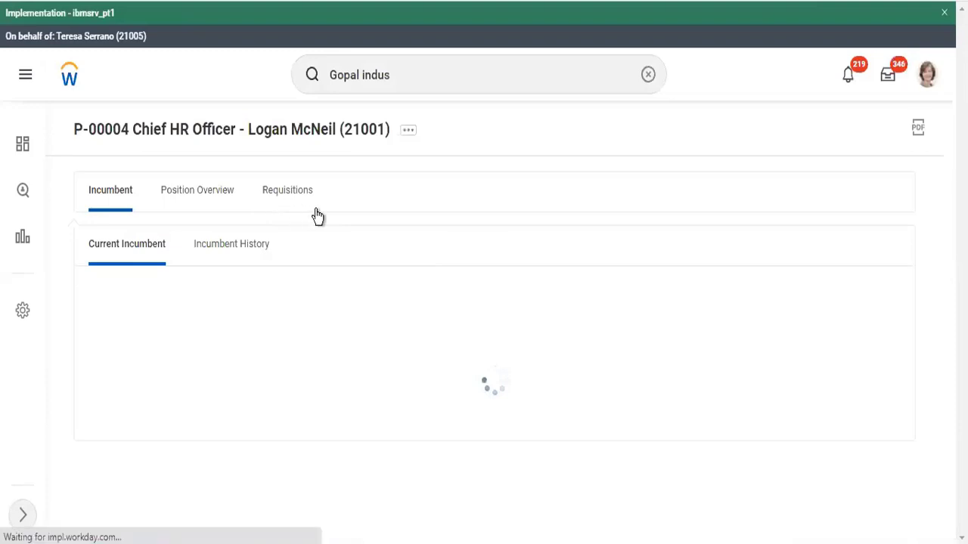
# Launch Assign Roles (Do Not Use) for position P-00004 Chief HR Officer, effective 04/24/2022
pyautogui.click(409, 133)
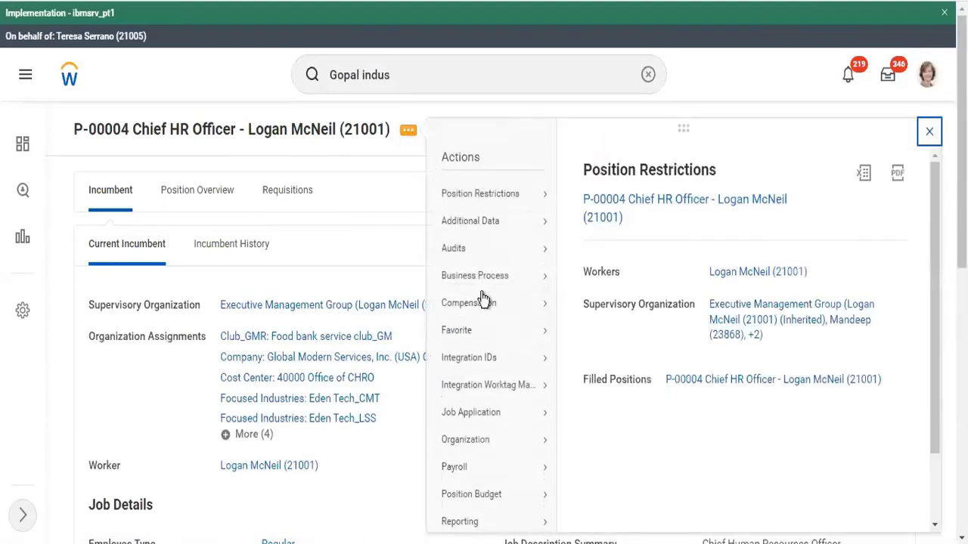
pyautogui.scroll(-2, 484, 298)
pyautogui.moveTo(536, 462)
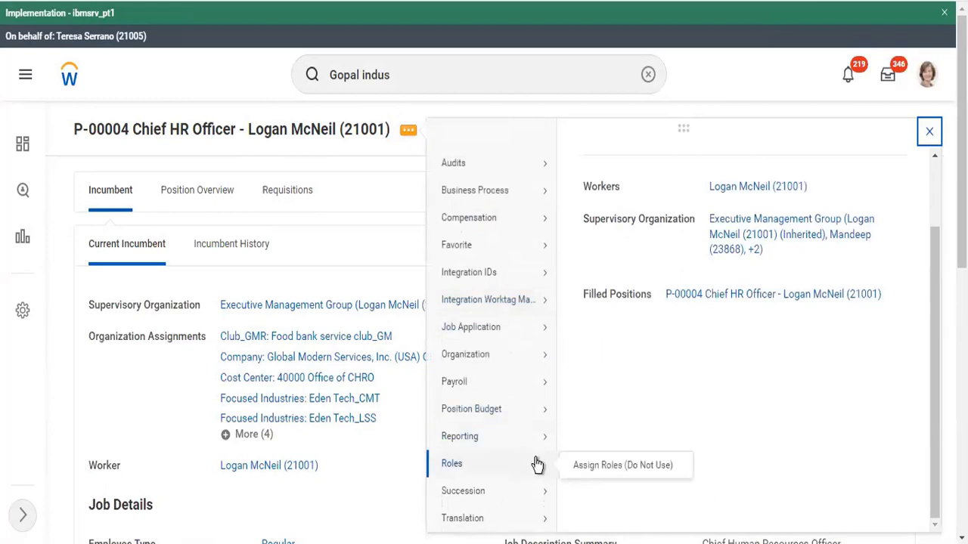
pyautogui.click(583, 467)
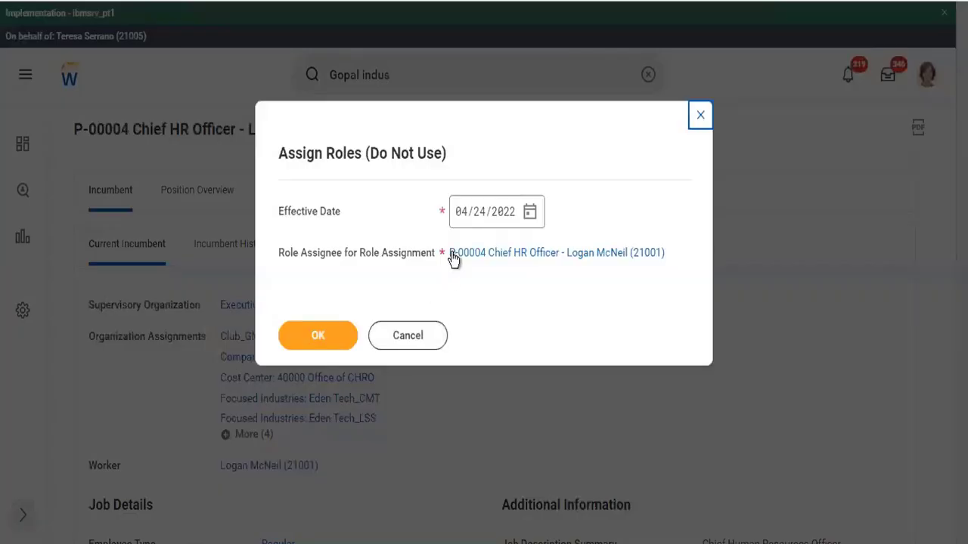
pyautogui.click(295, 349)
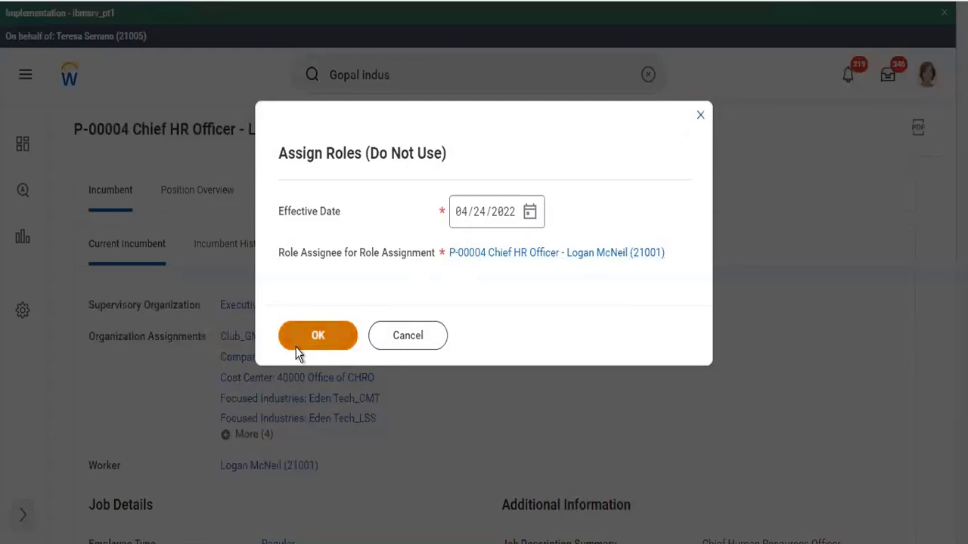